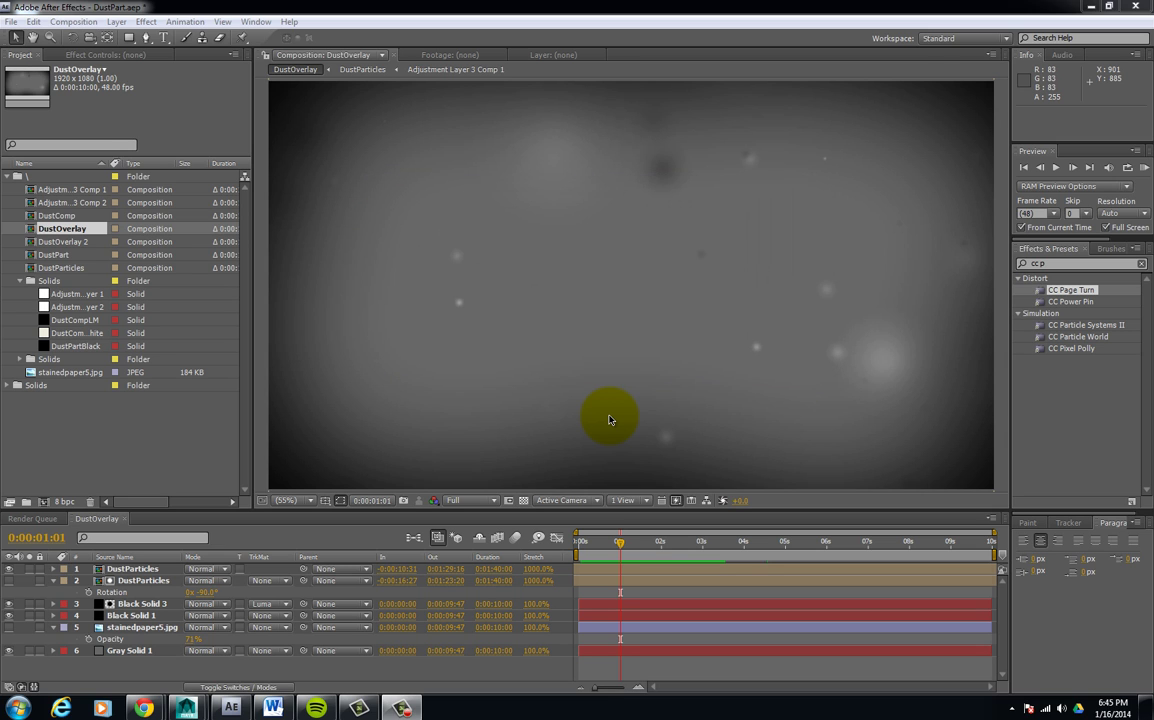
- Preview the DustOverlay composition from its beginning to examine the finished drifting dust effect
{"action": "left_click_drag", "start_coordinate": [620, 545], "coordinate": [580, 551]}
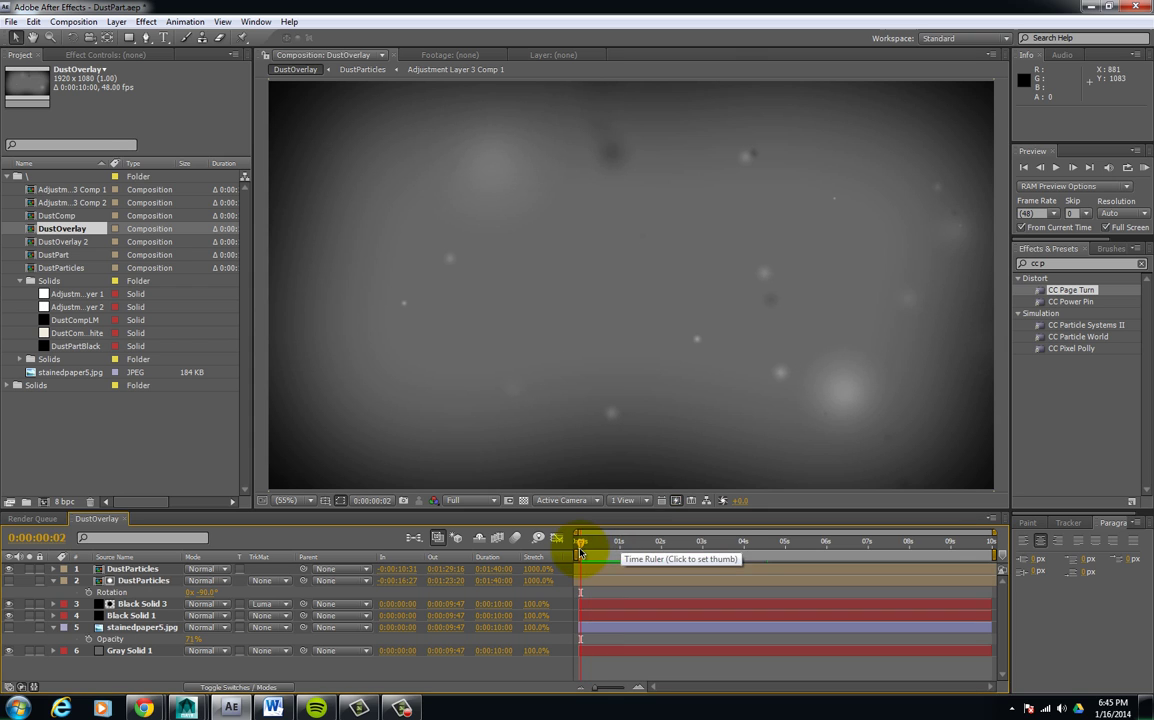
{"action": "key", "text": "KP_0"}
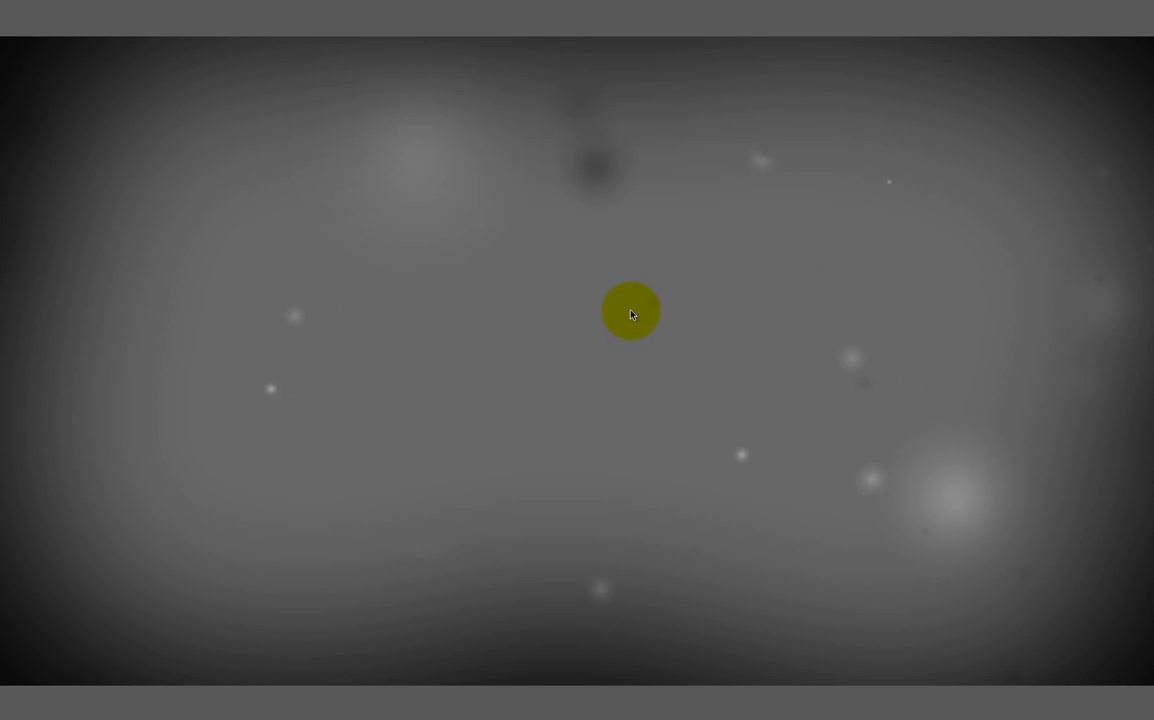
{"action": "key", "text": "space"}
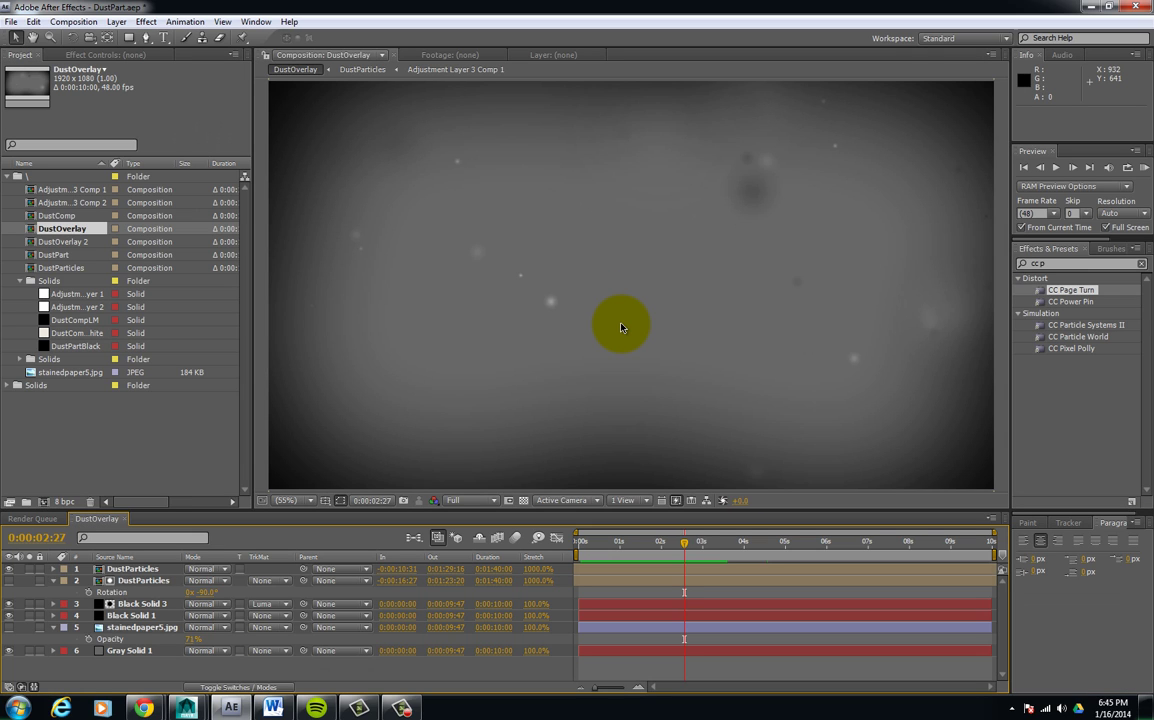
- Close the DustOverlay timeline, collapse the "\" folder in the project and clear the selection
{"action": "left_click", "coordinate": [126, 519]}
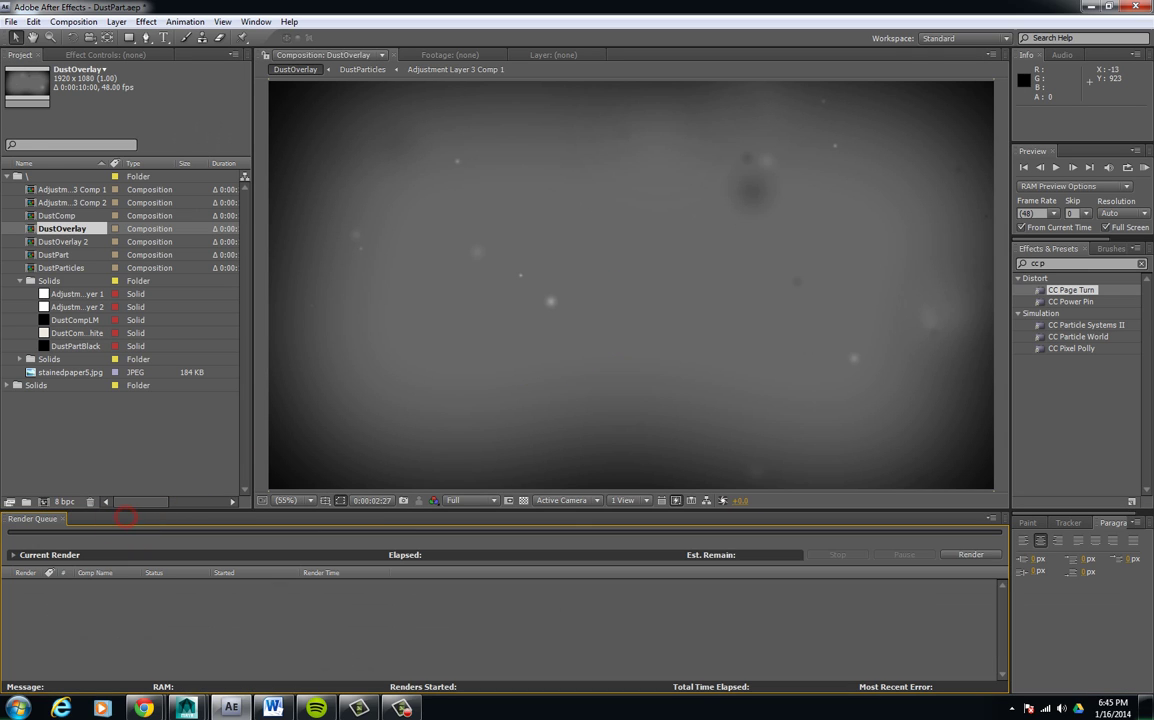
{"action": "left_click", "coordinate": [8, 176]}
{"action": "left_click", "coordinate": [87, 370]}
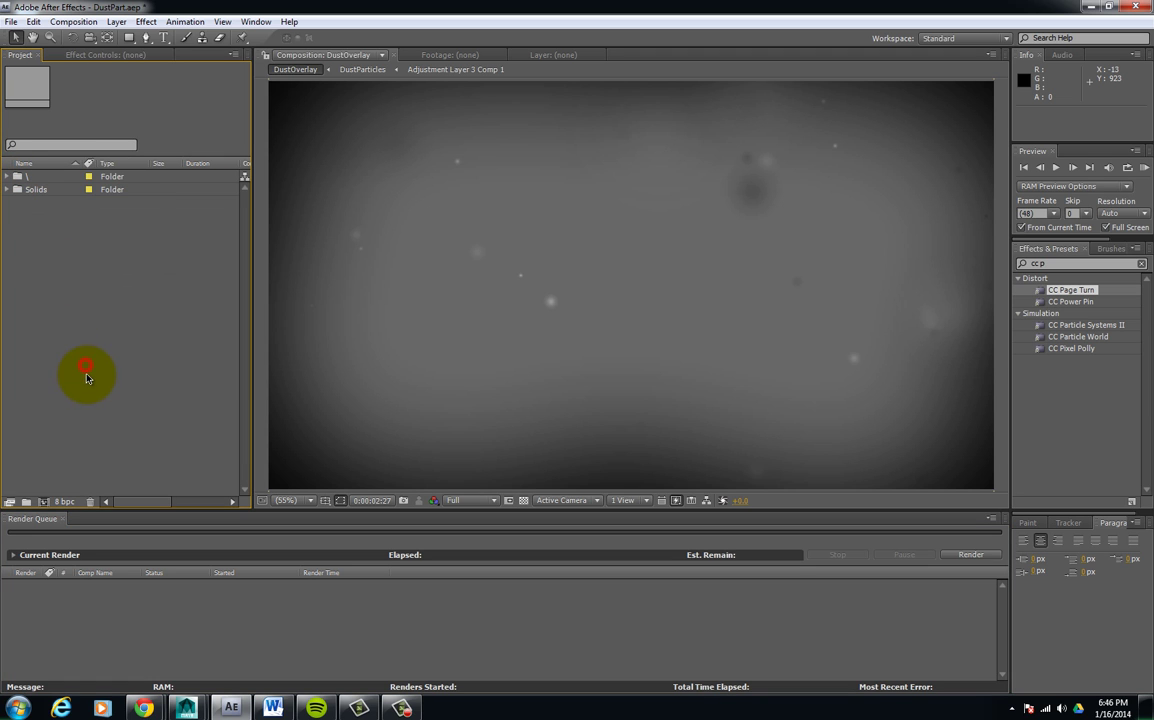
- Begin a new composition named DustTutorialComp using the HDTV 1080 29.97 preset
{"action": "left_click", "coordinate": [43, 501]}
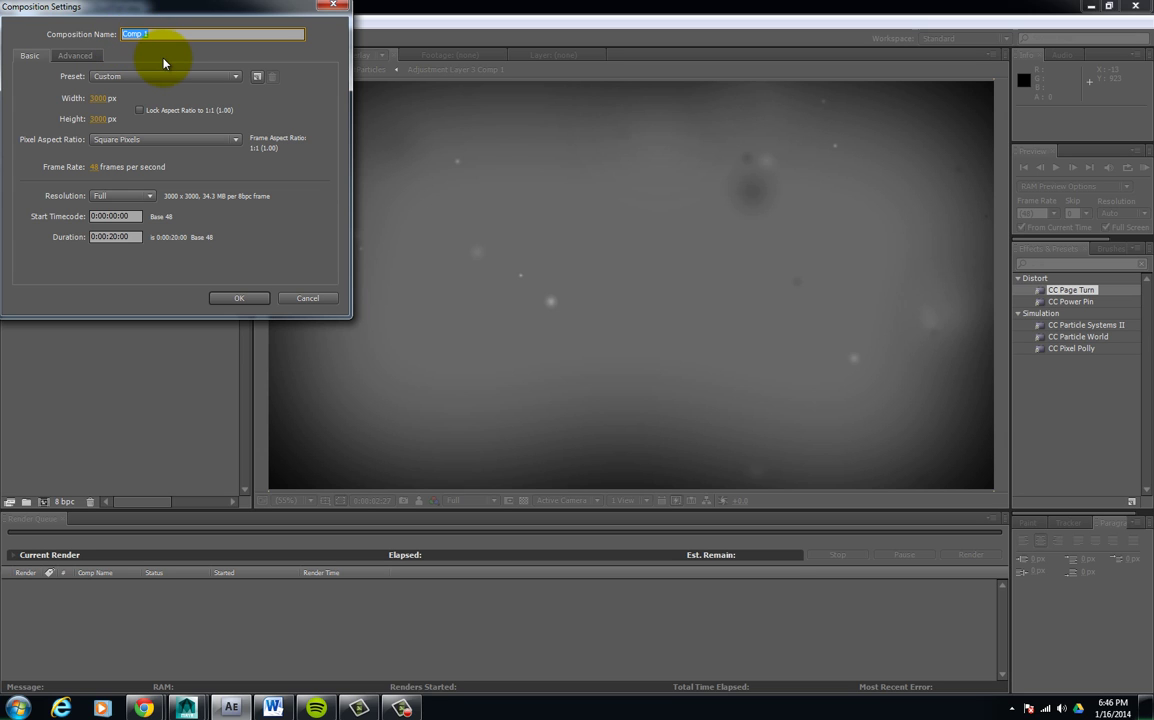
{"action": "type", "text": "DustTutorial"}
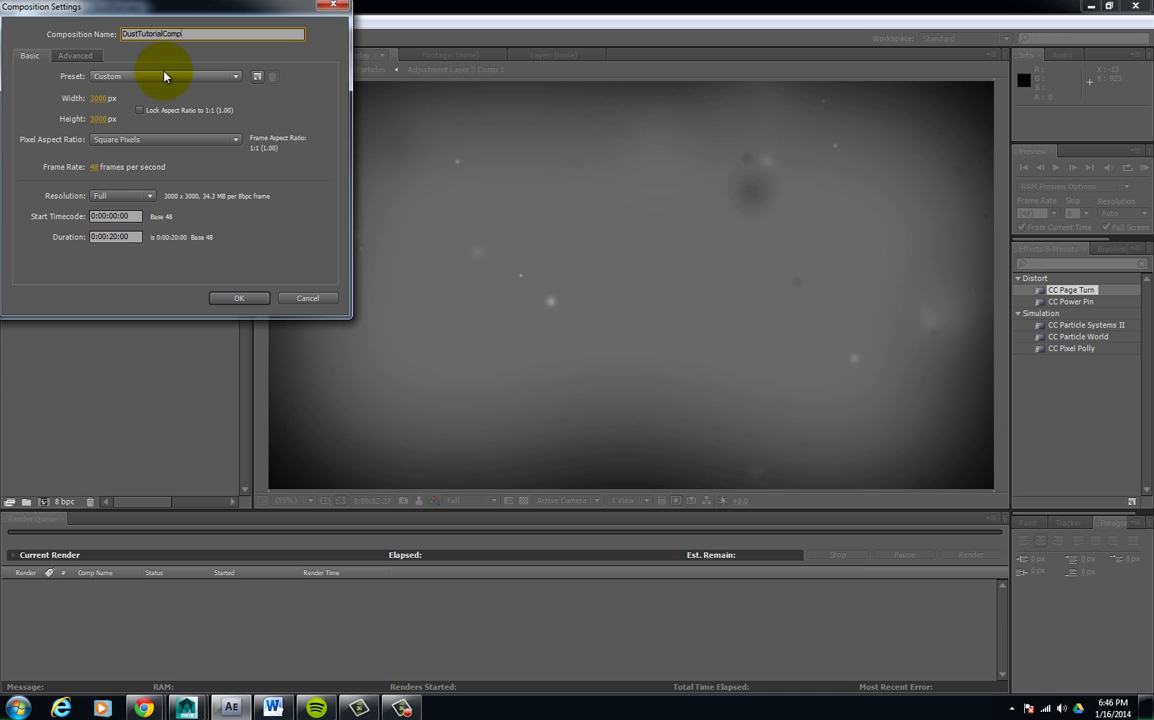
{"action": "left_click", "coordinate": [165, 76]}
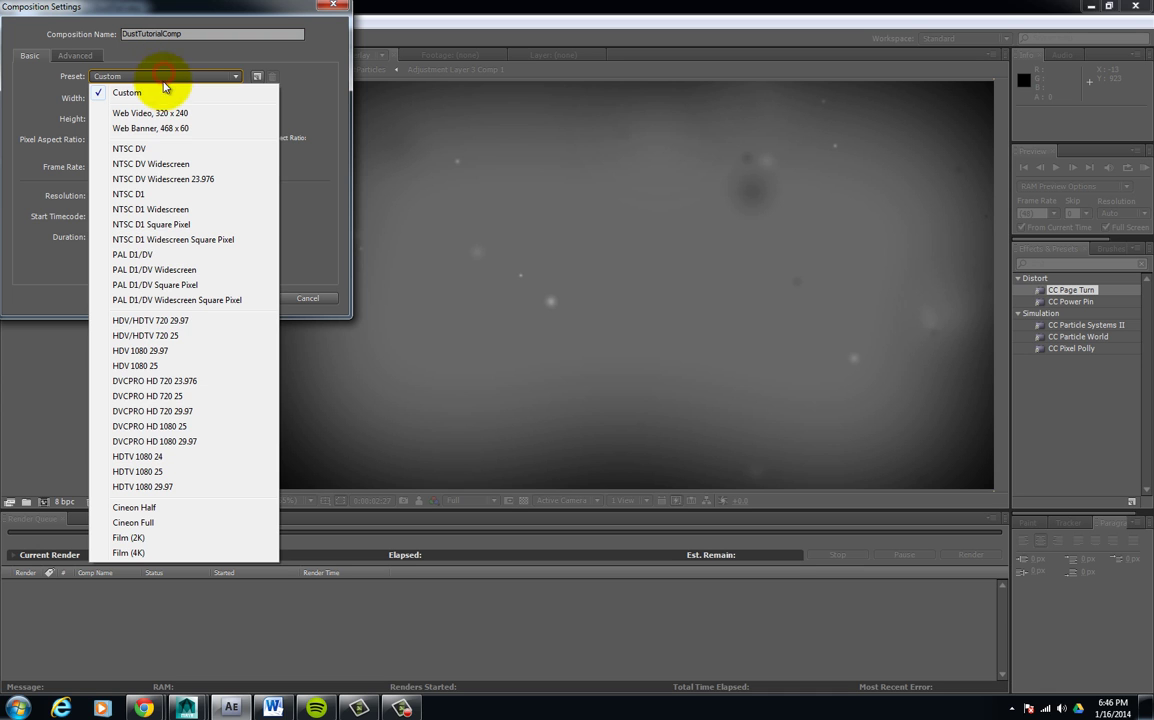
{"action": "left_click", "coordinate": [145, 488]}
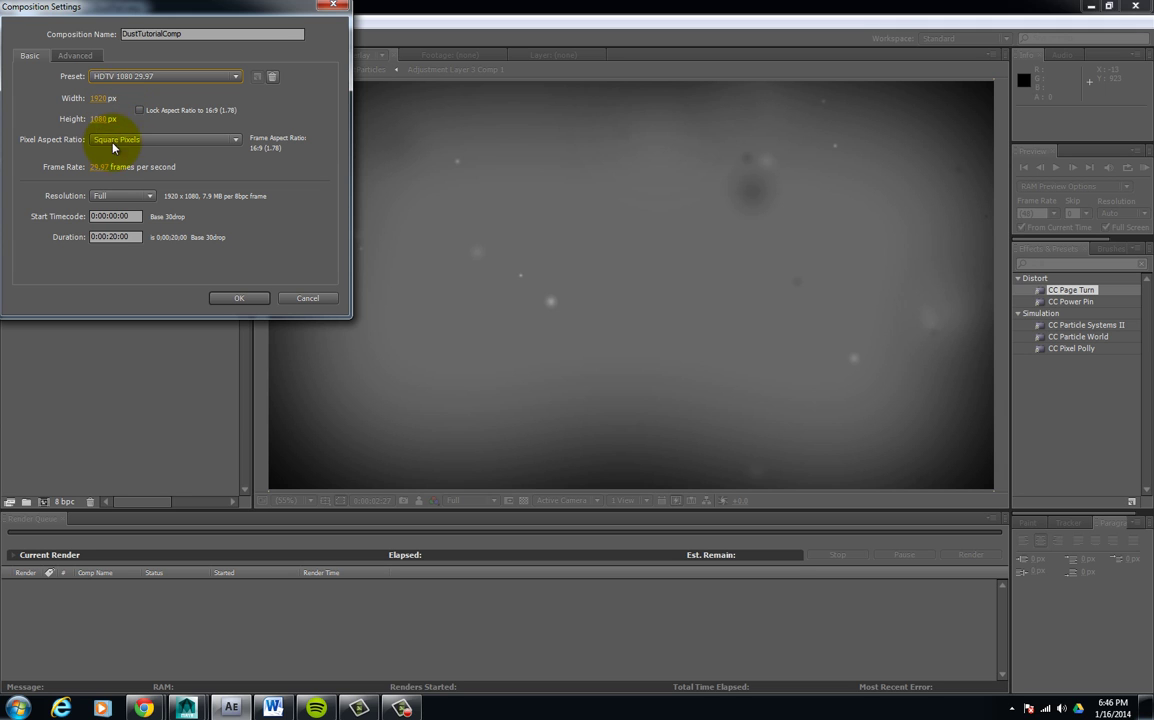
- Set the frame rate to 48 fps, keep the 0:00:20:00 duration, and create the composition
{"action": "left_click", "coordinate": [96, 168]}
{"action": "type", "text": "48"}
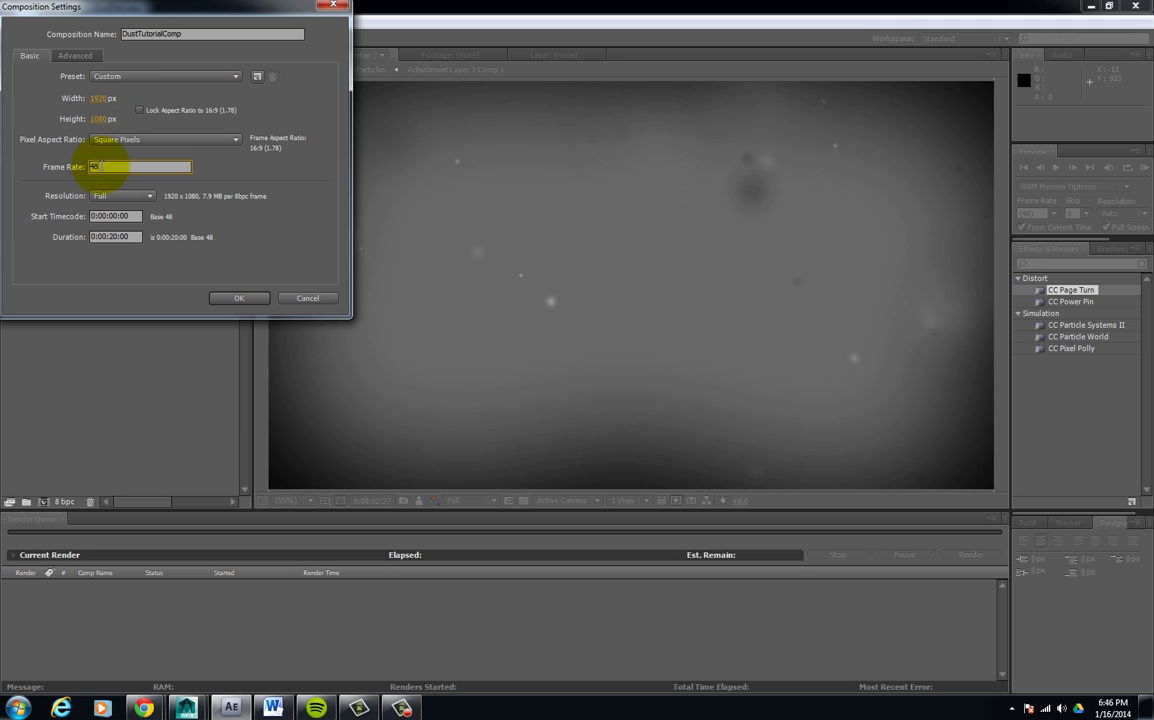
{"action": "key", "text": "Tab"}
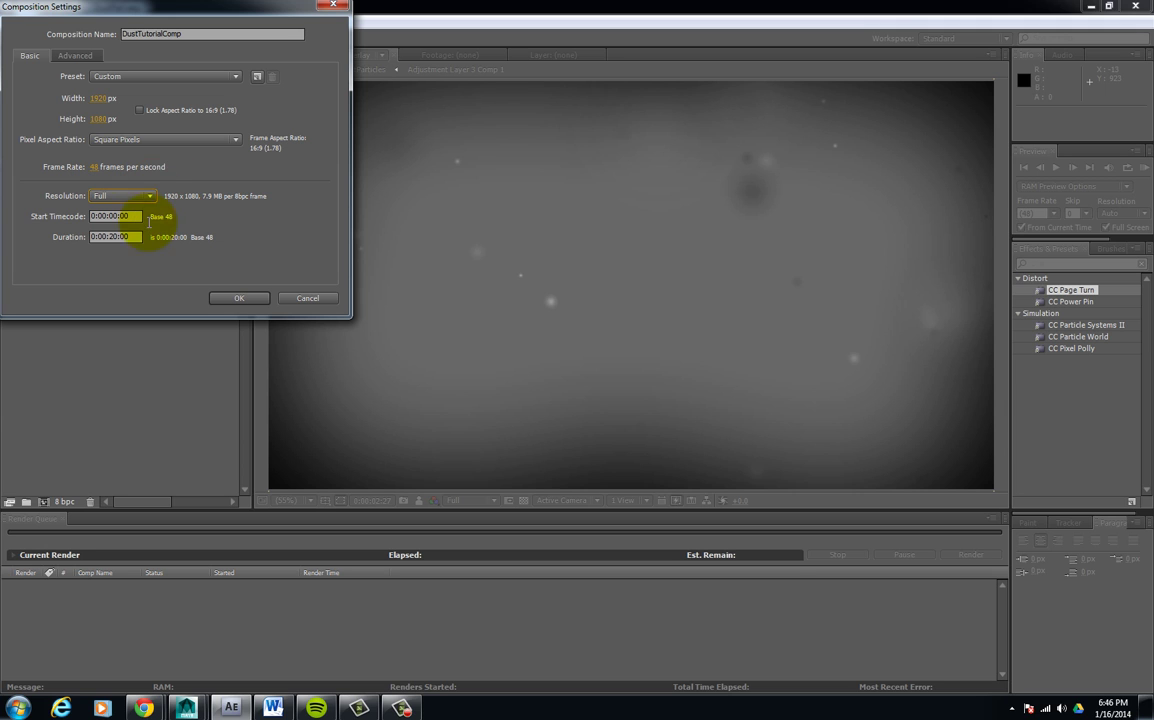
{"action": "left_click_drag", "start_coordinate": [134, 238], "coordinate": [84, 240]}
{"action": "left_click", "coordinate": [136, 237]}
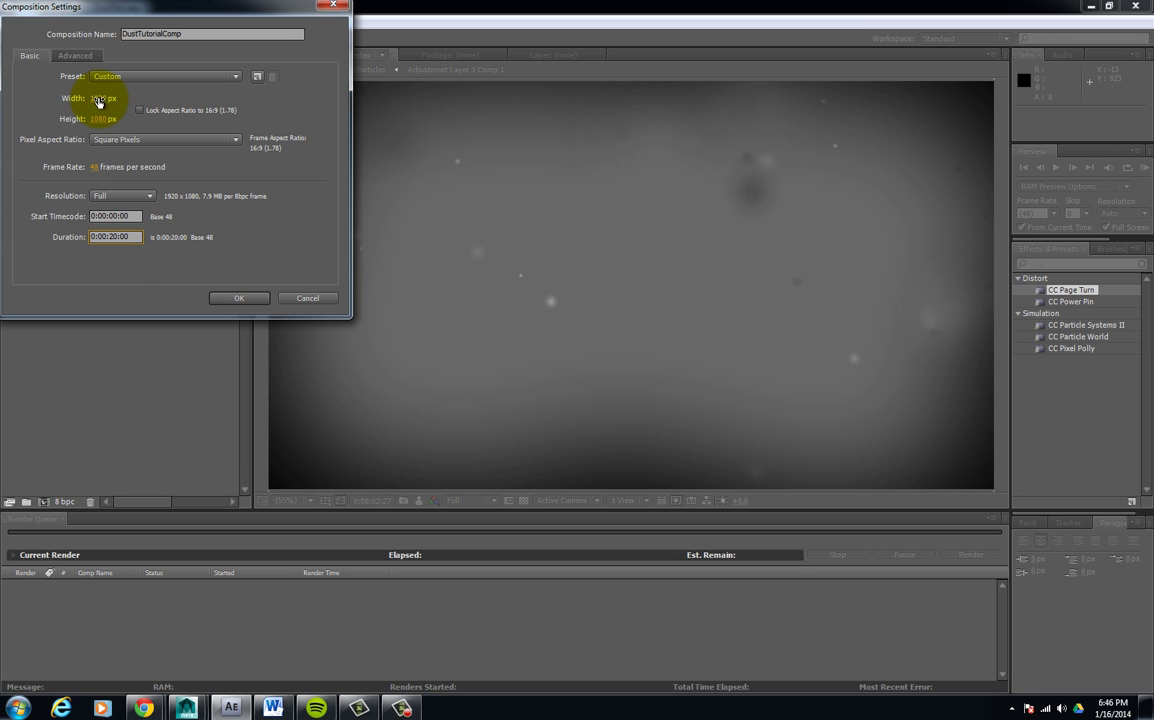
{"action": "left_click", "coordinate": [236, 77]}
{"action": "left_click", "coordinate": [236, 77]}
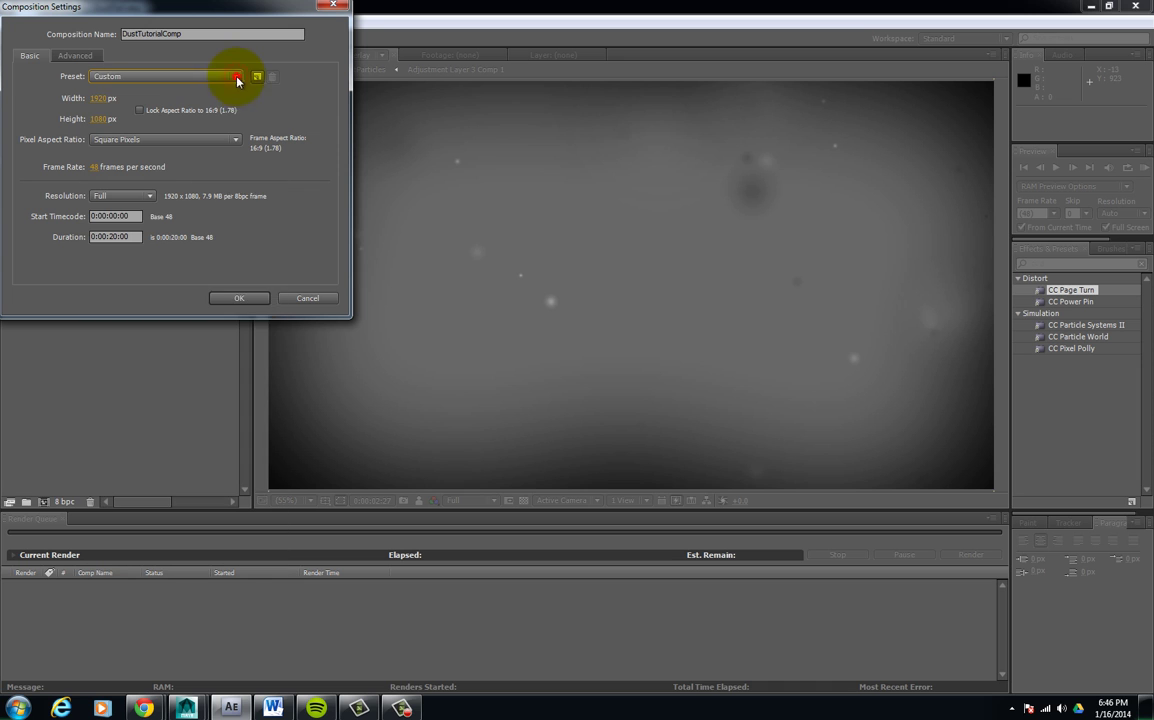
{"action": "left_click", "coordinate": [250, 300]}
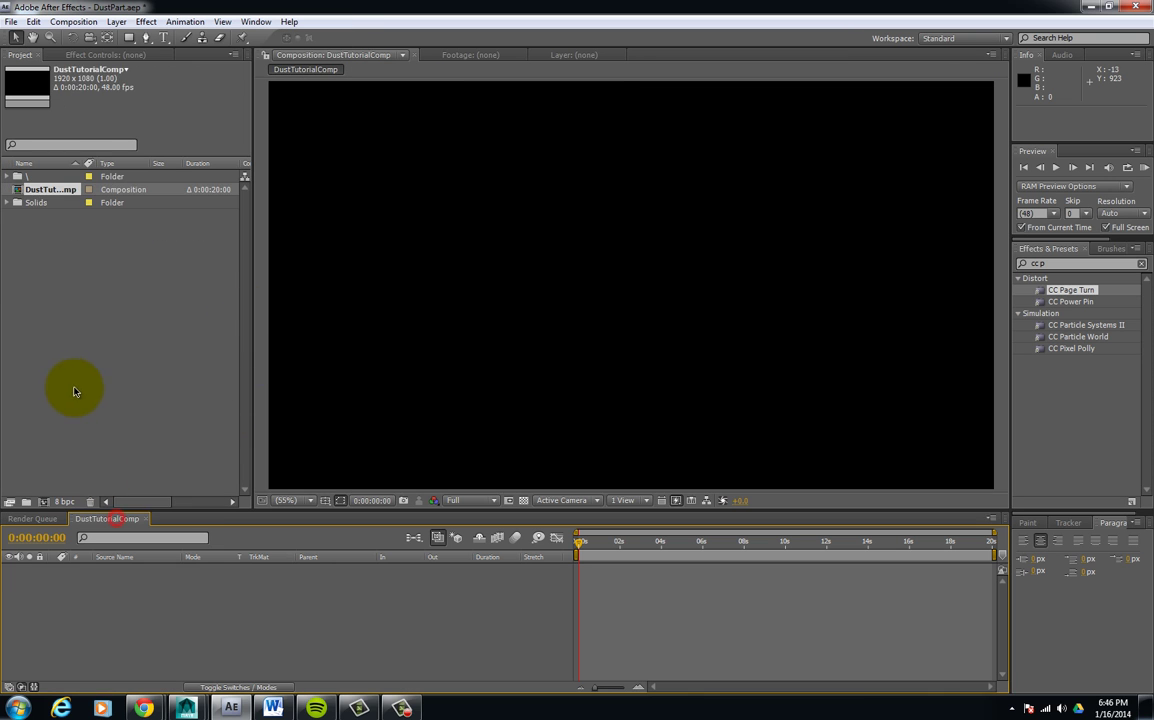
- Create a second composition named DustCompParticles with a width and height of 3000 px
{"action": "left_click", "coordinate": [71, 380]}
{"action": "left_click", "coordinate": [43, 502]}
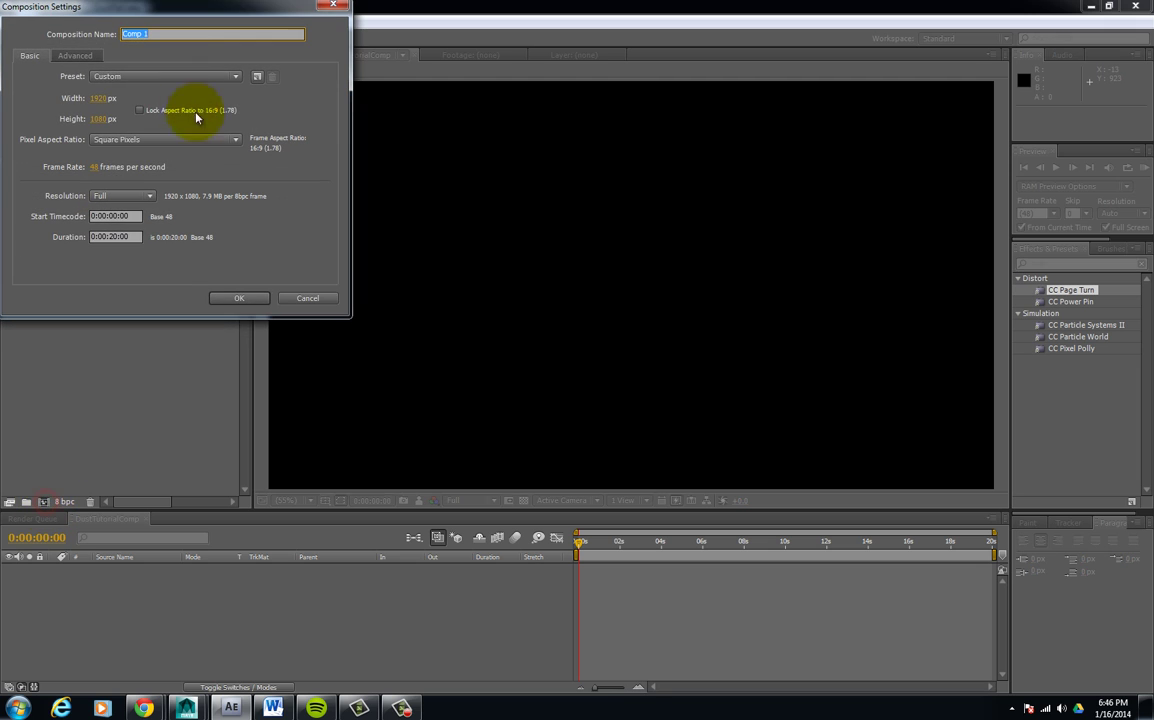
{"action": "left_click", "coordinate": [99, 99]}
{"action": "type", "text": "3000"}
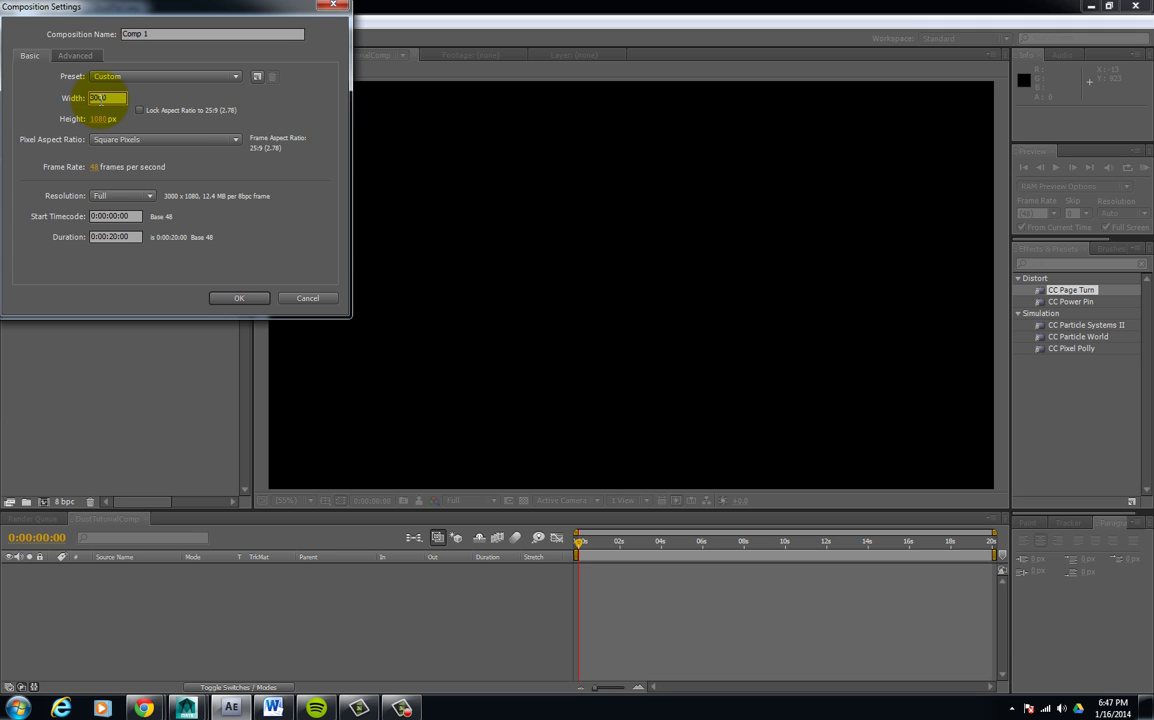
{"action": "key", "text": "Tab"}
{"action": "type", "text": "3000"}
{"action": "left_click_drag", "start_coordinate": [181, 33], "coordinate": [123, 36]}
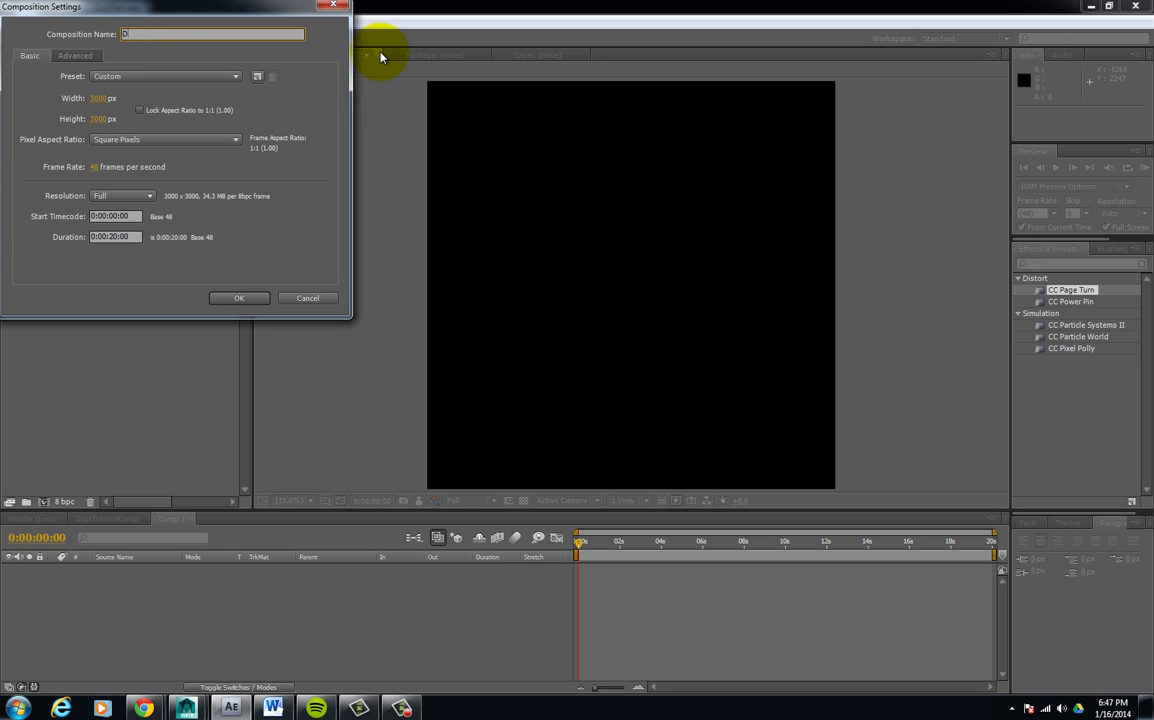
{"action": "type", "text": "DustCompParticles"}
{"action": "left_click", "coordinate": [240, 297]}
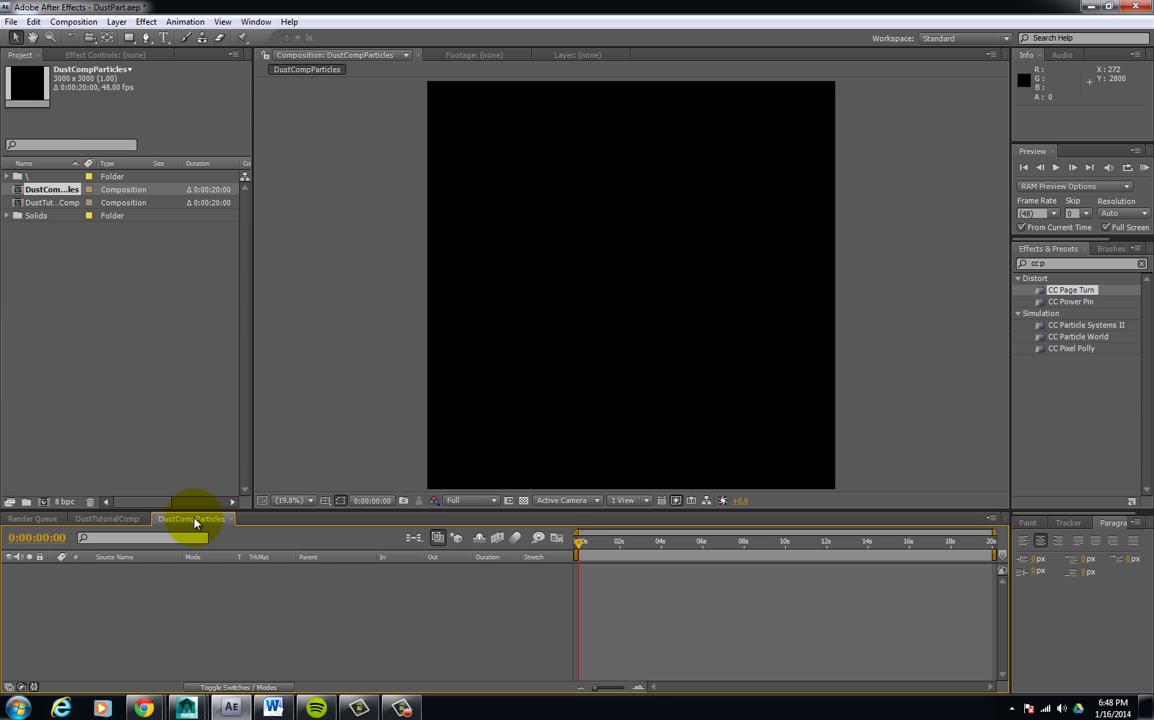
- Add old_room-1280x800.jpg as a layer in DustTutorialComp and fit it to the composition size
{"action": "left_click", "coordinate": [125, 520]}
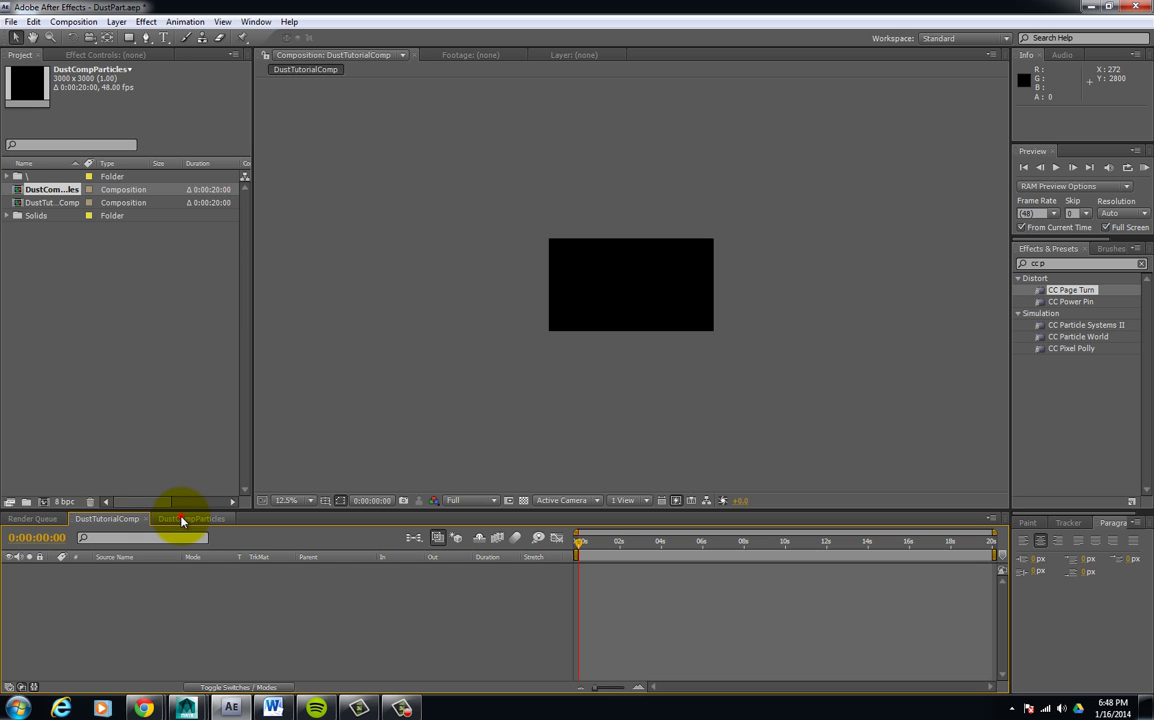
{"action": "left_click", "coordinate": [181, 520]}
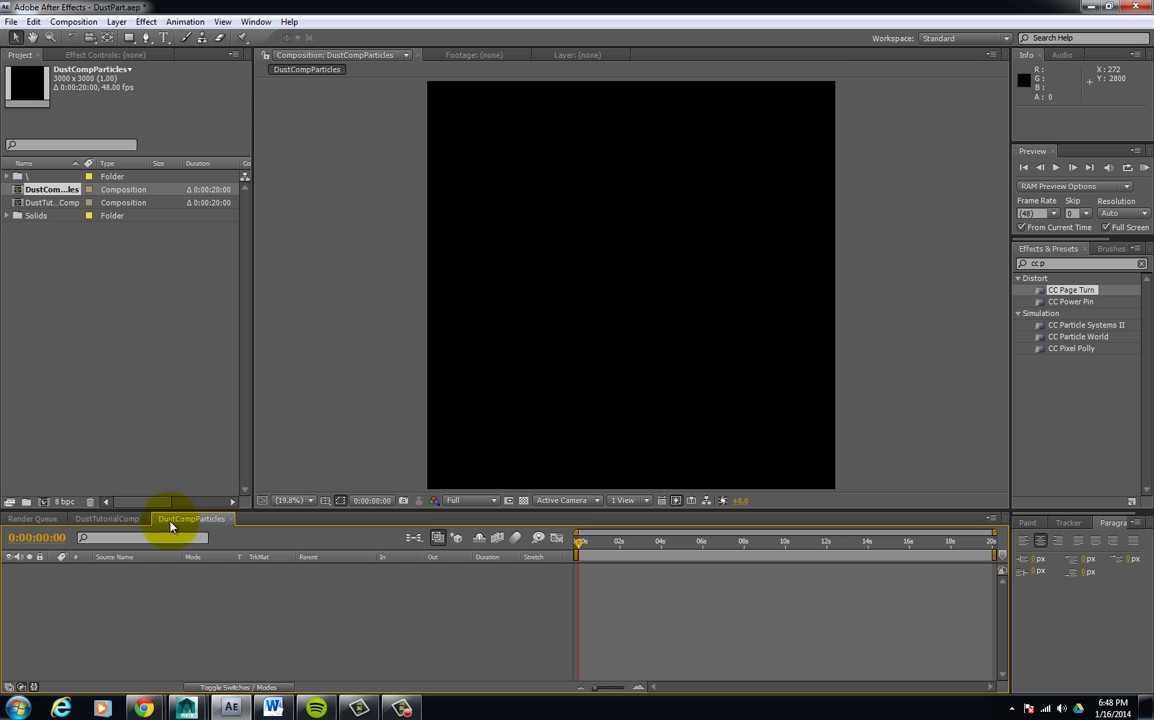
{"action": "left_click", "coordinate": [122, 521]}
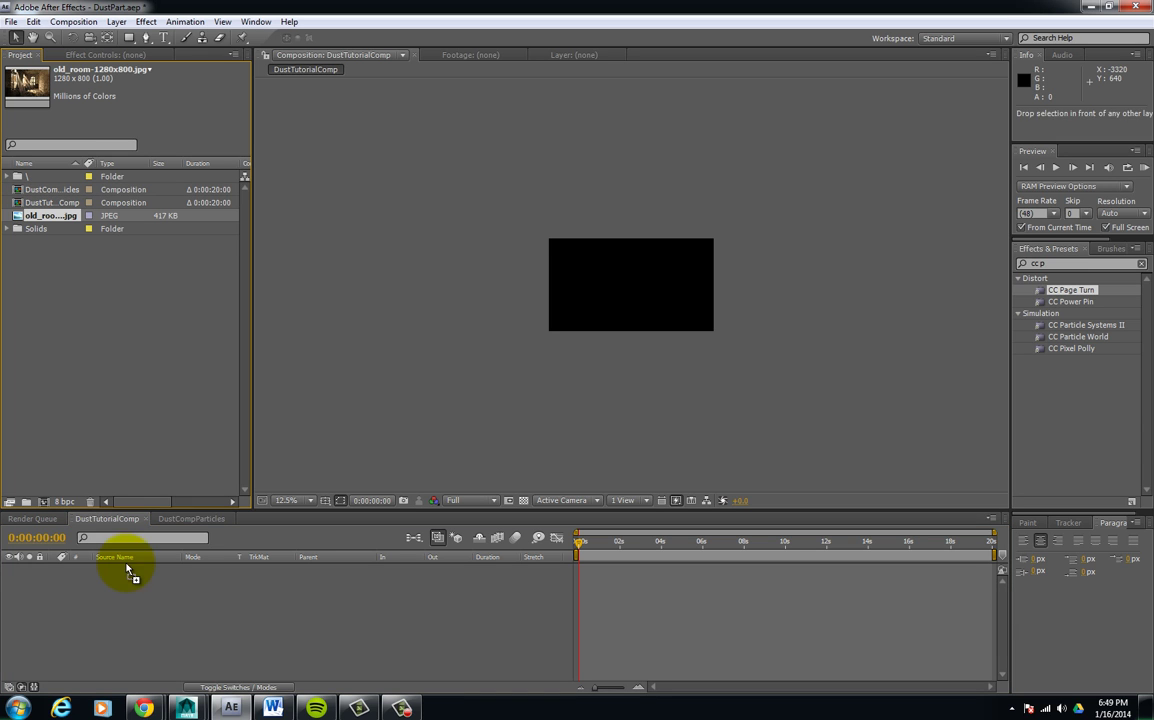
{"action": "left_click_drag", "start_coordinate": [124, 571], "coordinate": [123, 584]}
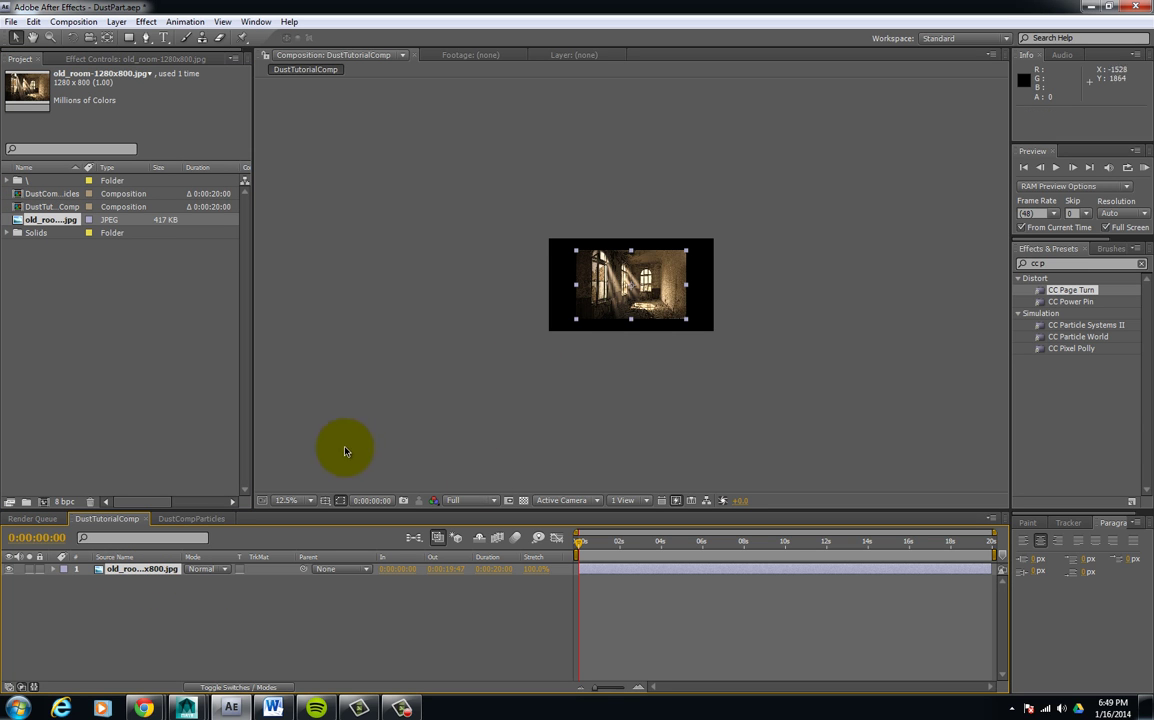
{"action": "right_click", "coordinate": [130, 569]}
{"action": "mouse_move", "coordinate": [230, 308]}
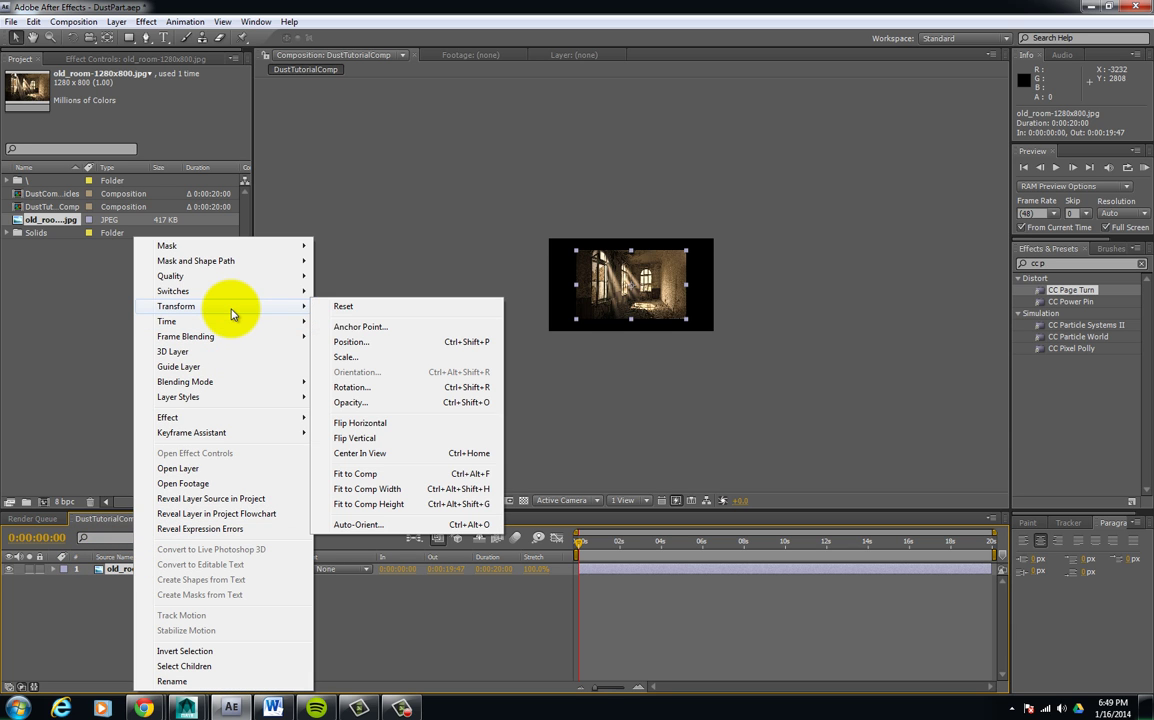
{"action": "left_click", "coordinate": [362, 473]}
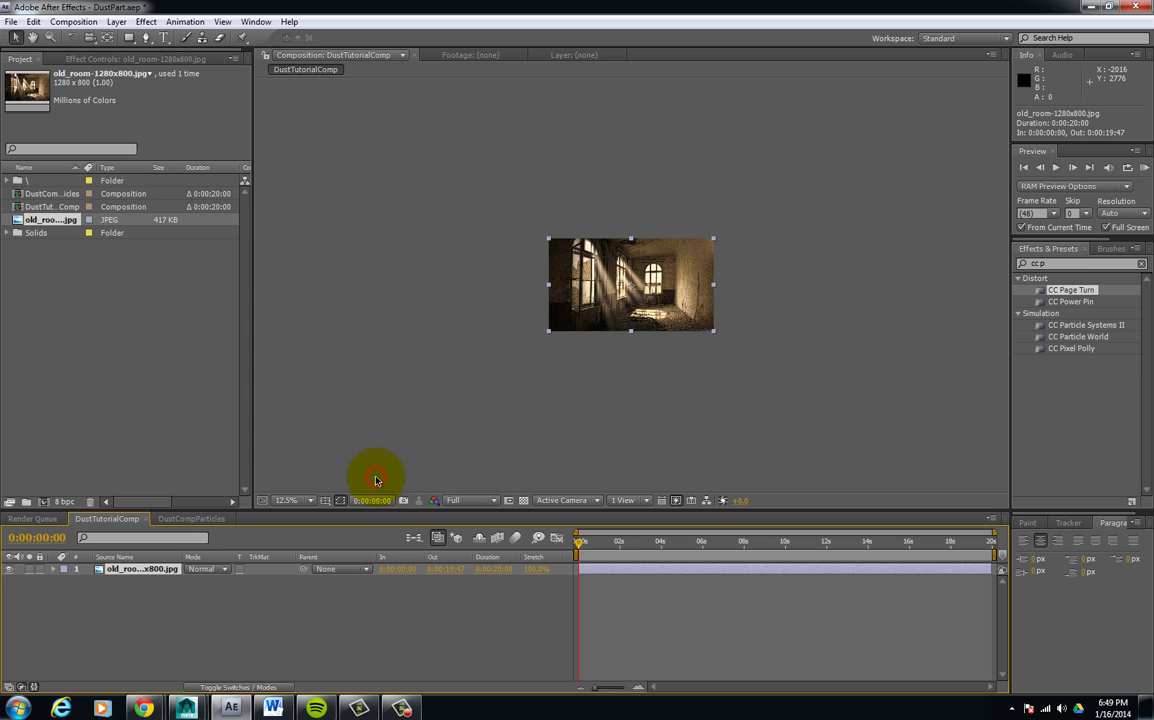
{"action": "left_click", "coordinate": [309, 502]}
{"action": "left_click", "coordinate": [305, 252]}
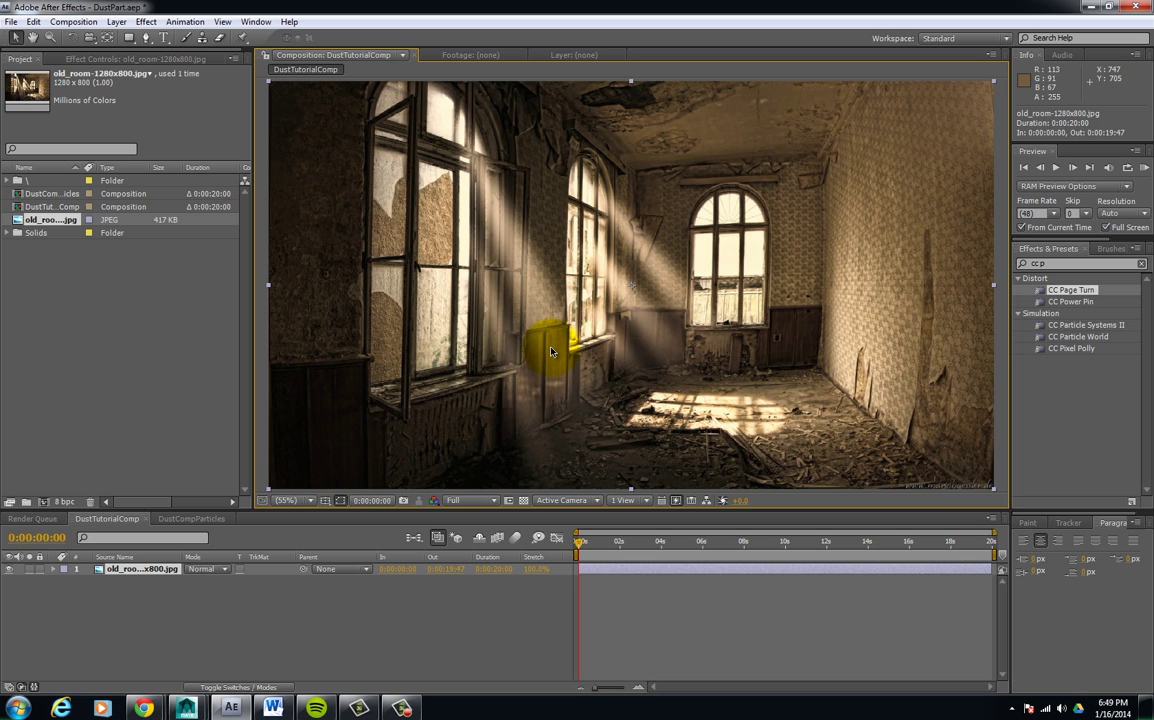
- Create a dark gray solid layer in the DustCompParticles composition
{"action": "left_click", "coordinate": [195, 519]}
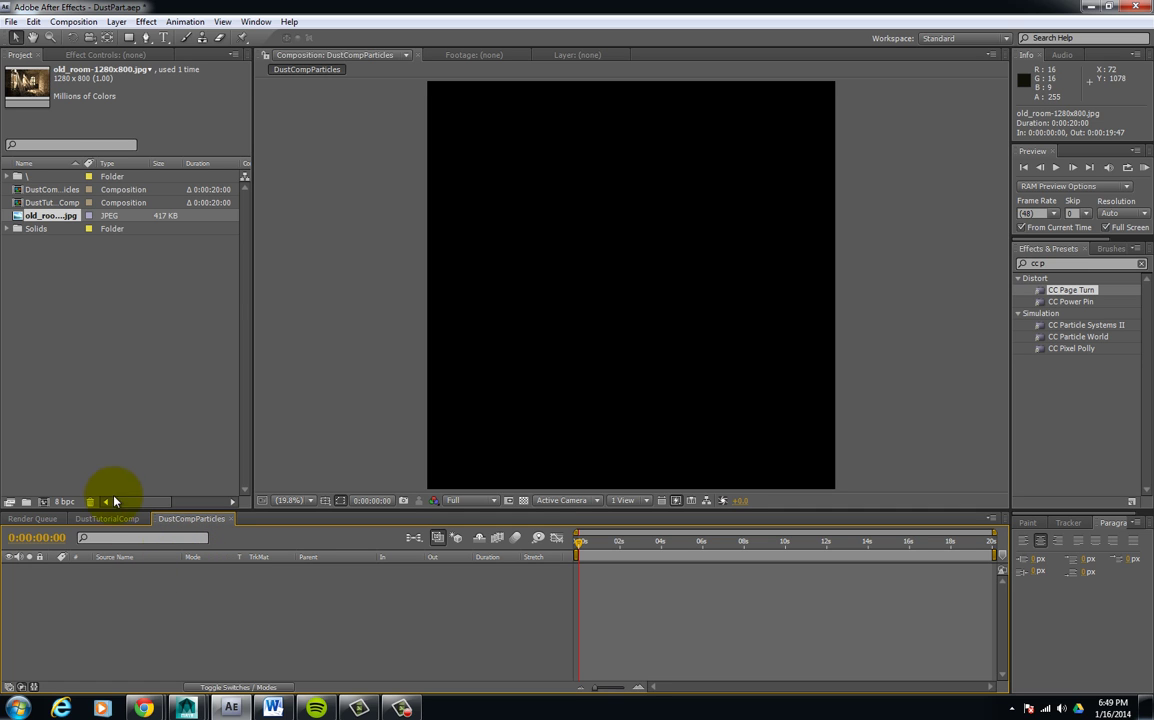
{"action": "right_click", "coordinate": [111, 606]}
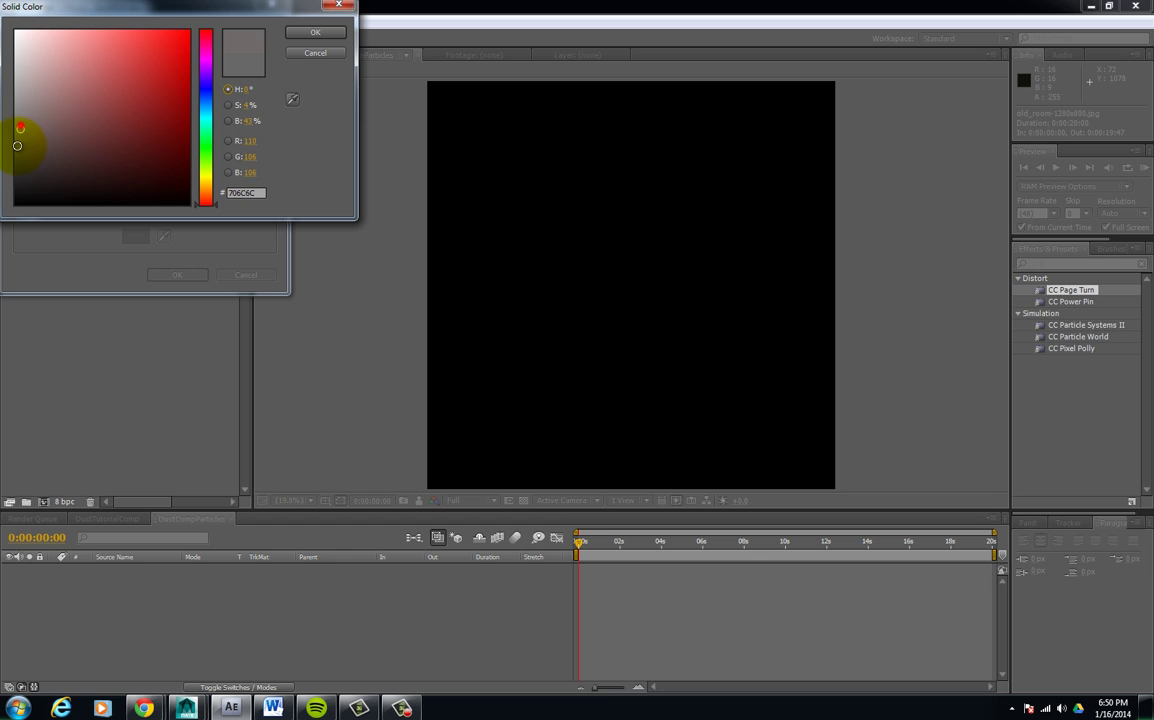
{"action": "left_click_drag", "start_coordinate": [13, 142], "coordinate": [10, 163]}
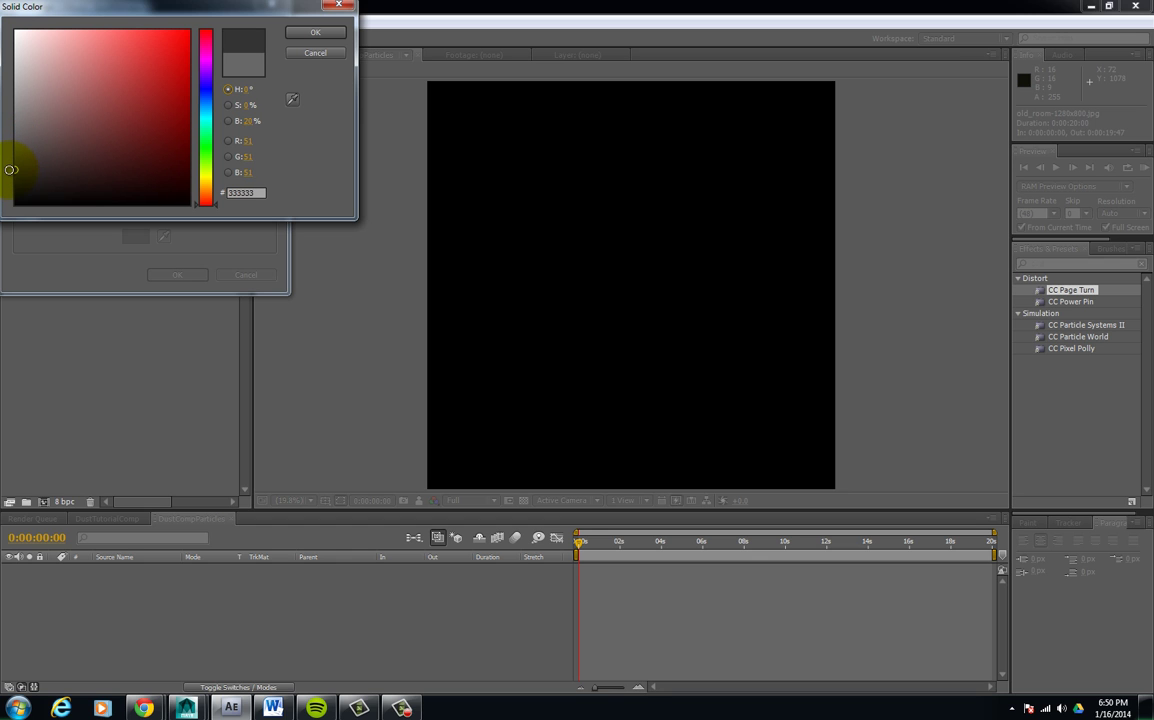
{"action": "left_click", "coordinate": [315, 32]}
{"action": "left_click", "coordinate": [180, 274]}
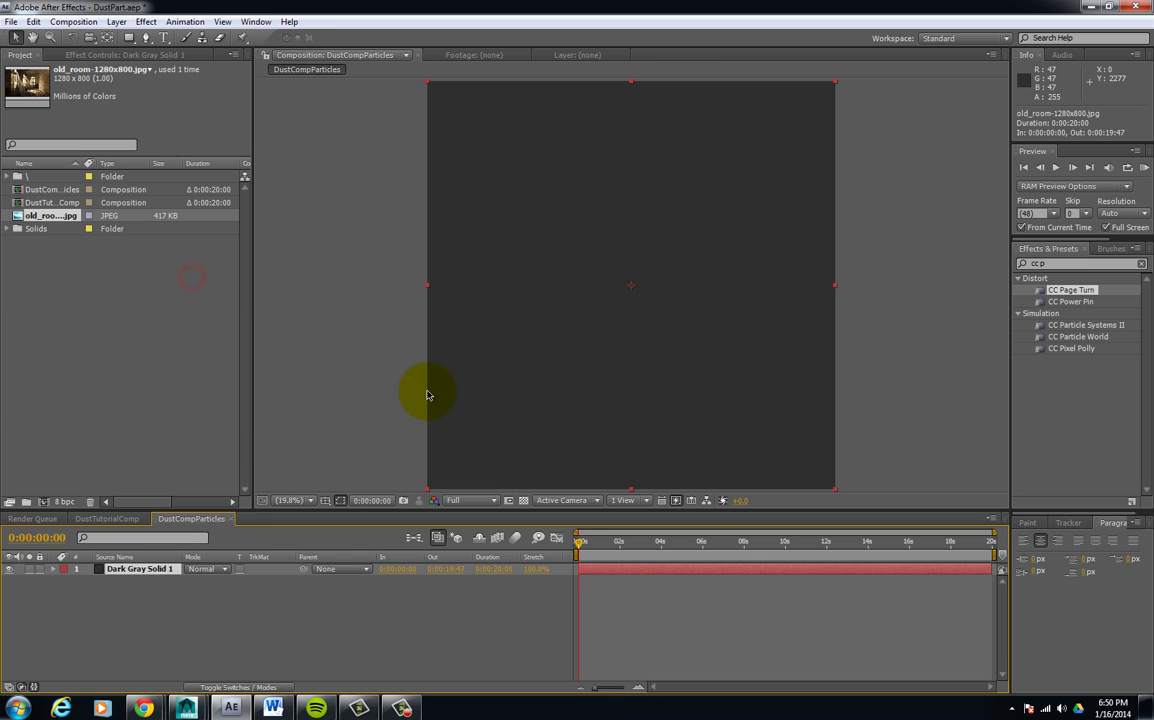
- Add a new adjustment layer above the dark gray solid in DustCompParticles
{"action": "right_click", "coordinate": [183, 632]}
{"action": "mouse_move", "coordinate": [270, 554]}
{"action": "left_click", "coordinate": [438, 664]}
- Rename the dark gray solid DEPartBG and the adjustment layer DEPartControl, and return to the DustCompParticles composition view
{"action": "left_click", "coordinate": [150, 583]}
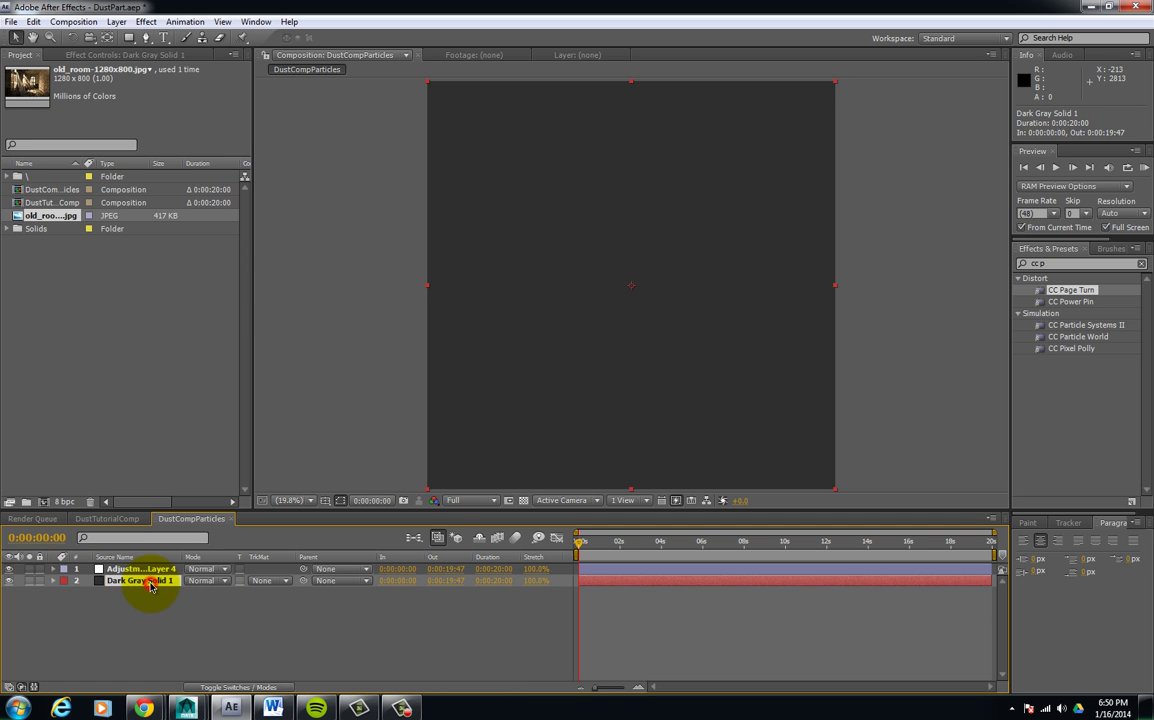
{"action": "key", "text": "Return"}
{"action": "type", "text": "DEPartBG"}
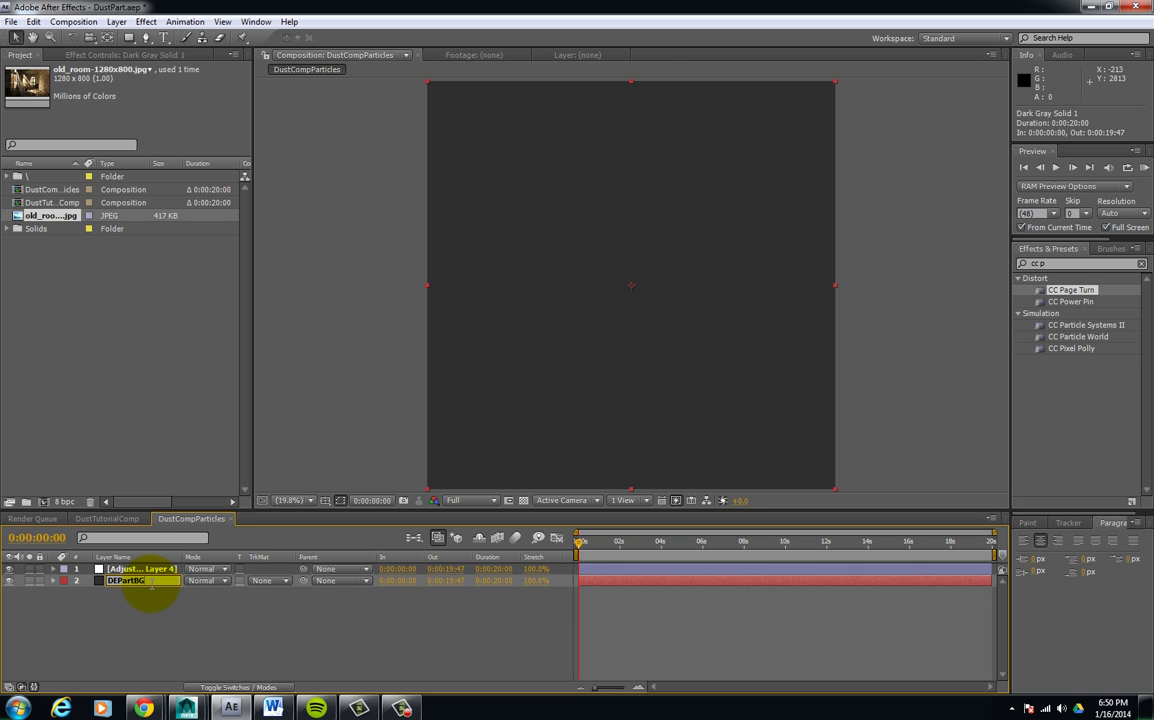
{"action": "double_click", "coordinate": [142, 568]}
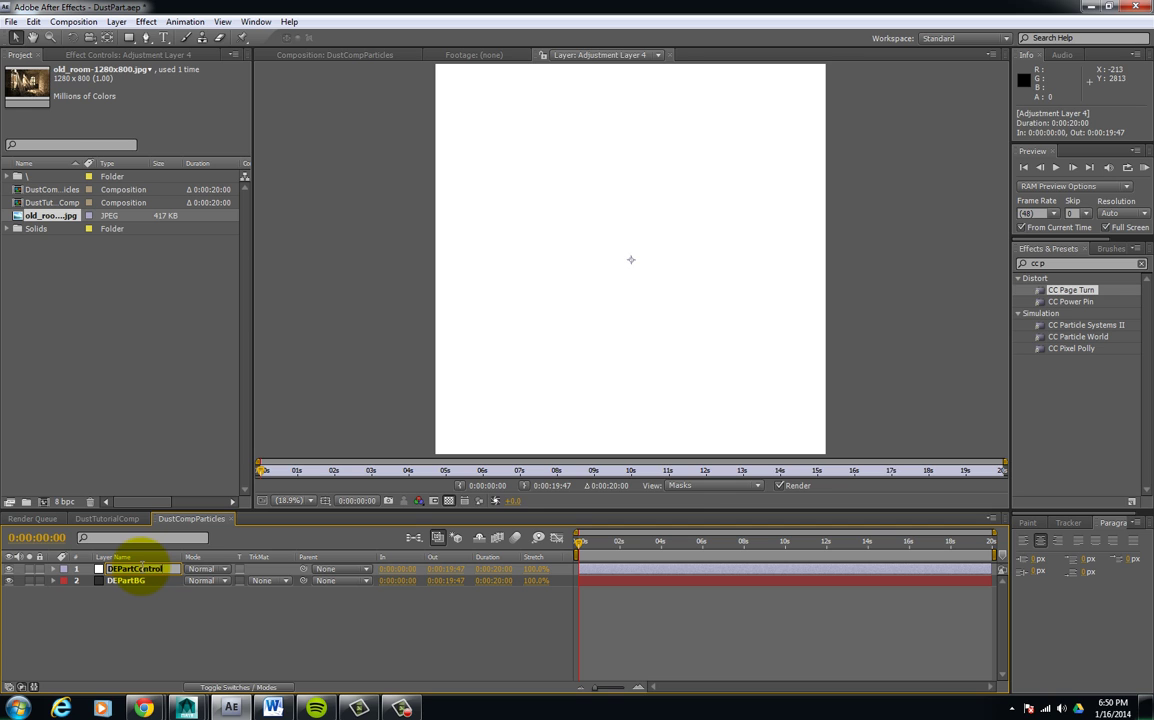
{"action": "key", "text": "Return"}
{"action": "left_click", "coordinate": [335, 55]}
- Find the CC Particle Systems II effect by searching for "cc p" and apply it to the DEPartControl layer
{"action": "key", "text": "BackSpace"}
{"action": "key", "text": "BackSpace"}
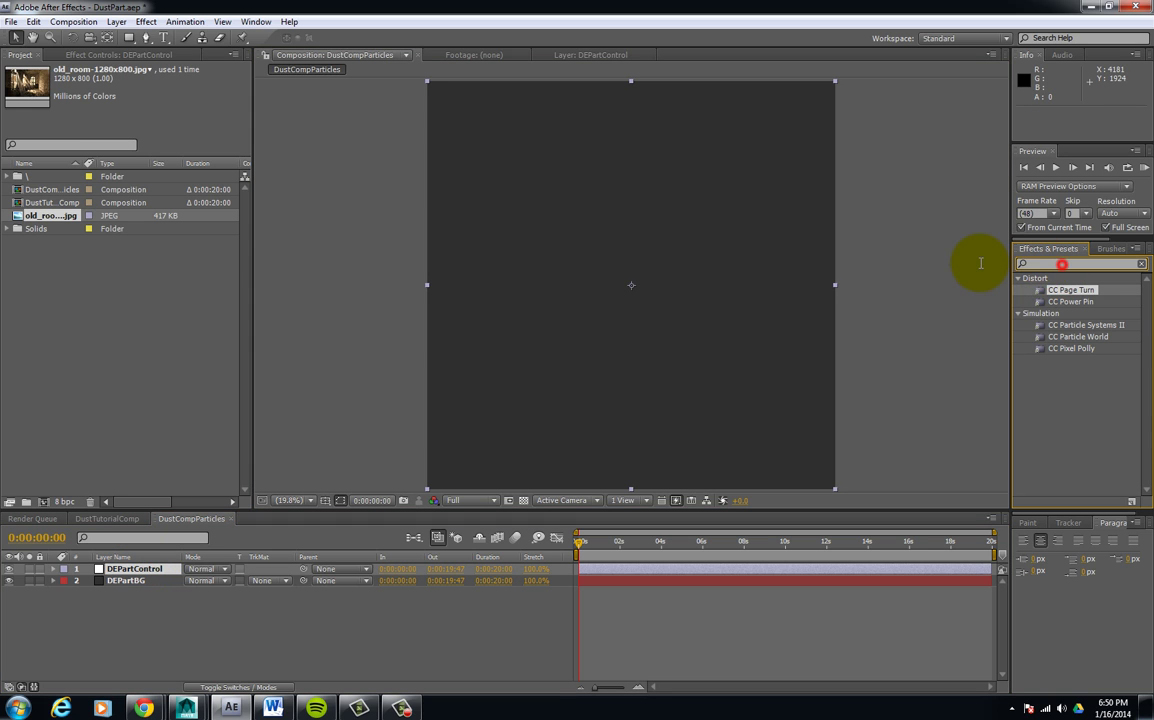
{"action": "type", "text": "p"}
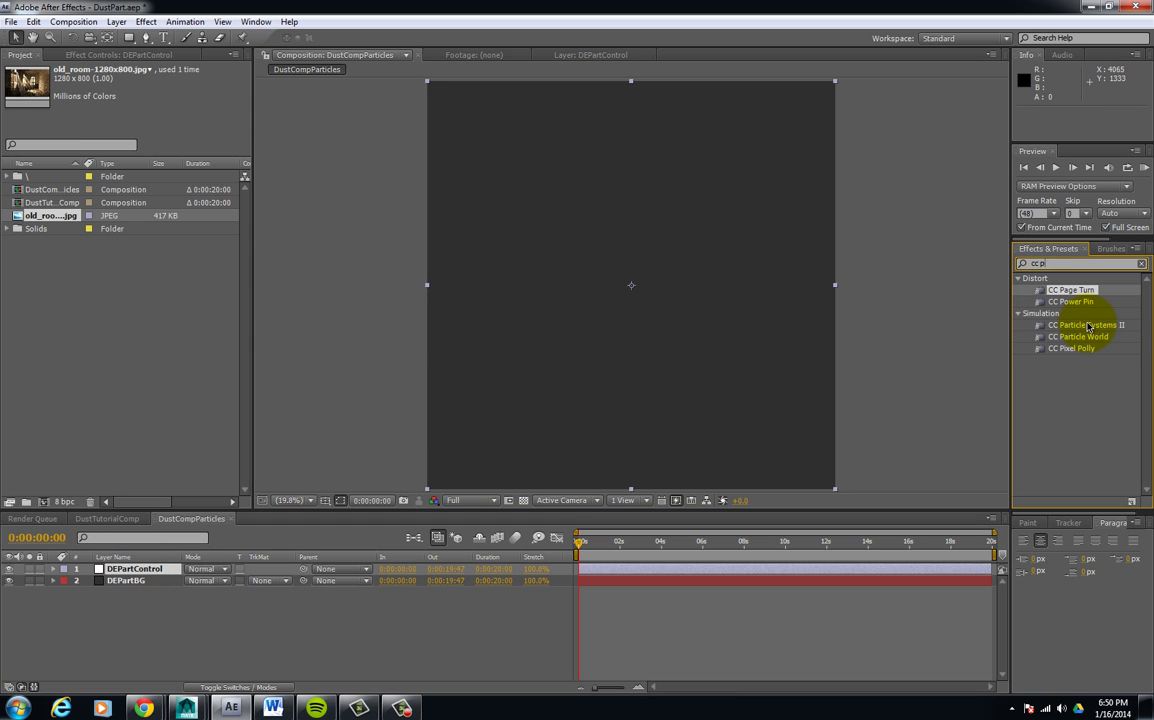
{"action": "left_click", "coordinate": [1068, 327]}
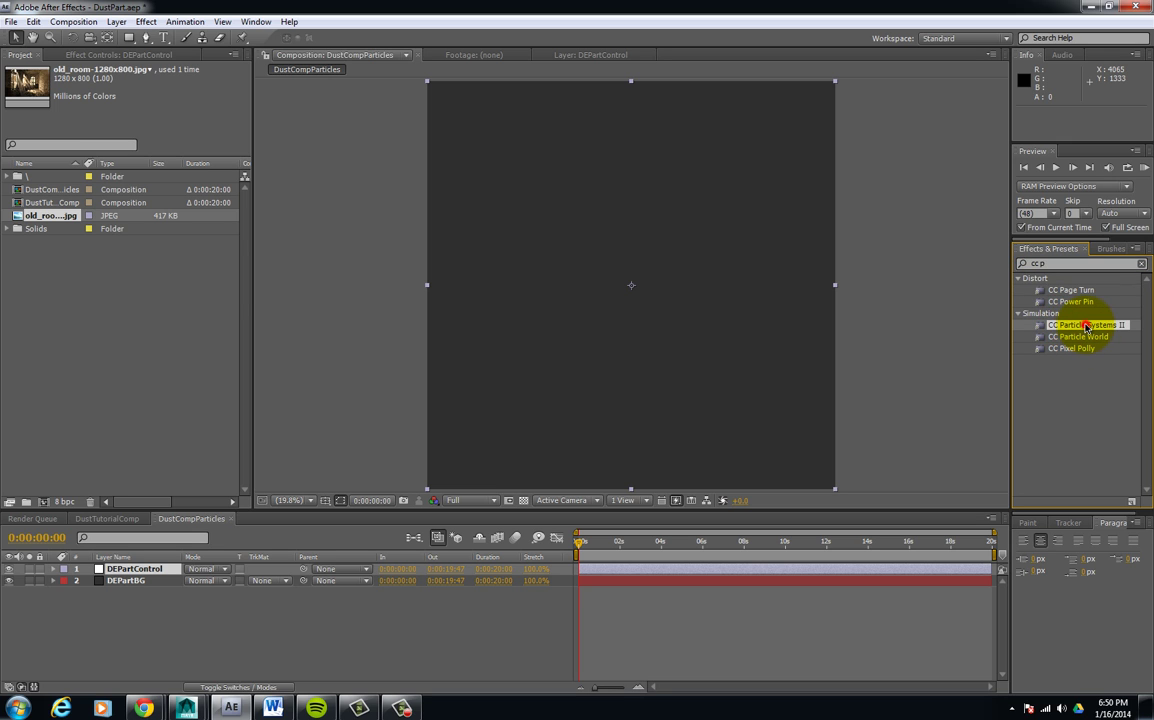
{"action": "left_click_drag", "start_coordinate": [1085, 326], "coordinate": [659, 575]}
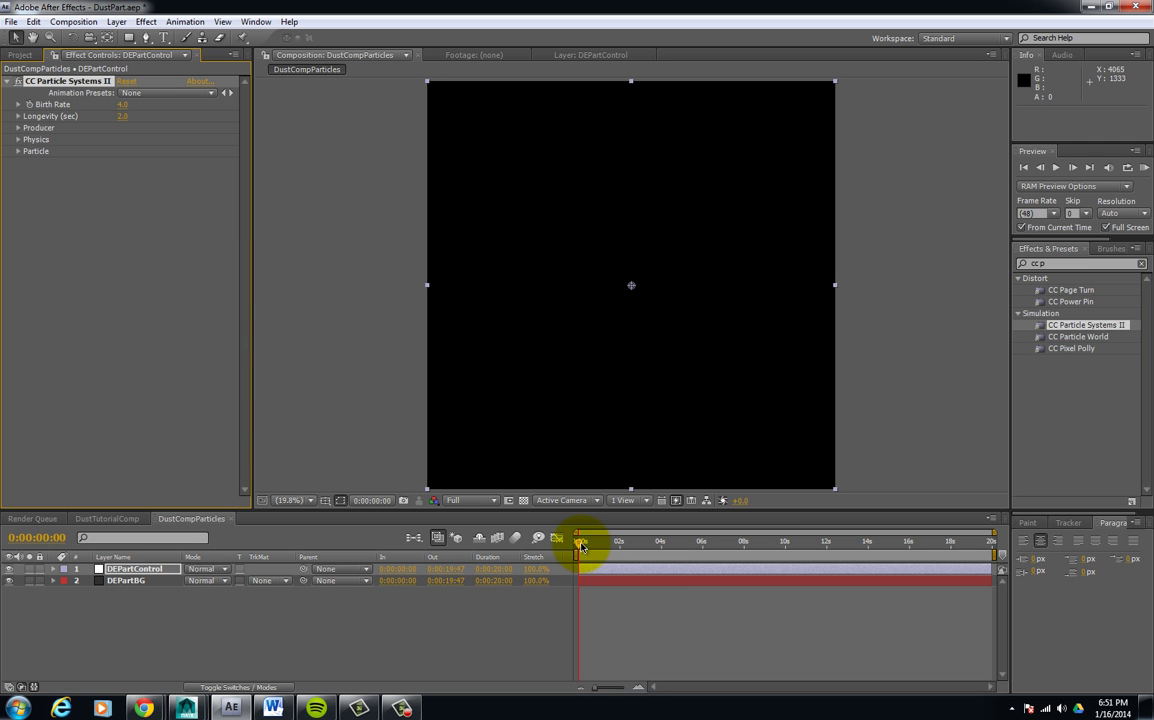
- Preview the default particle emission over the first four seconds and check the DEPartControl layer by toggling its visibility
{"action": "left_click_drag", "start_coordinate": [581, 546], "coordinate": [633, 546]}
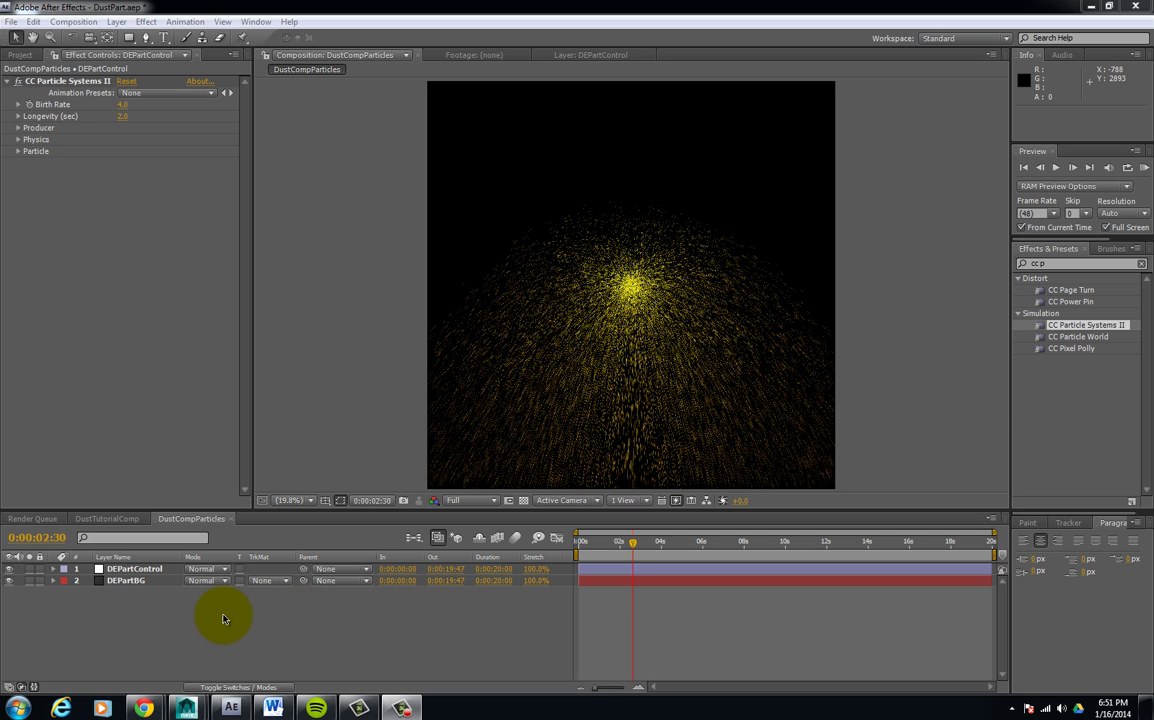
{"action": "left_click", "coordinate": [134, 570]}
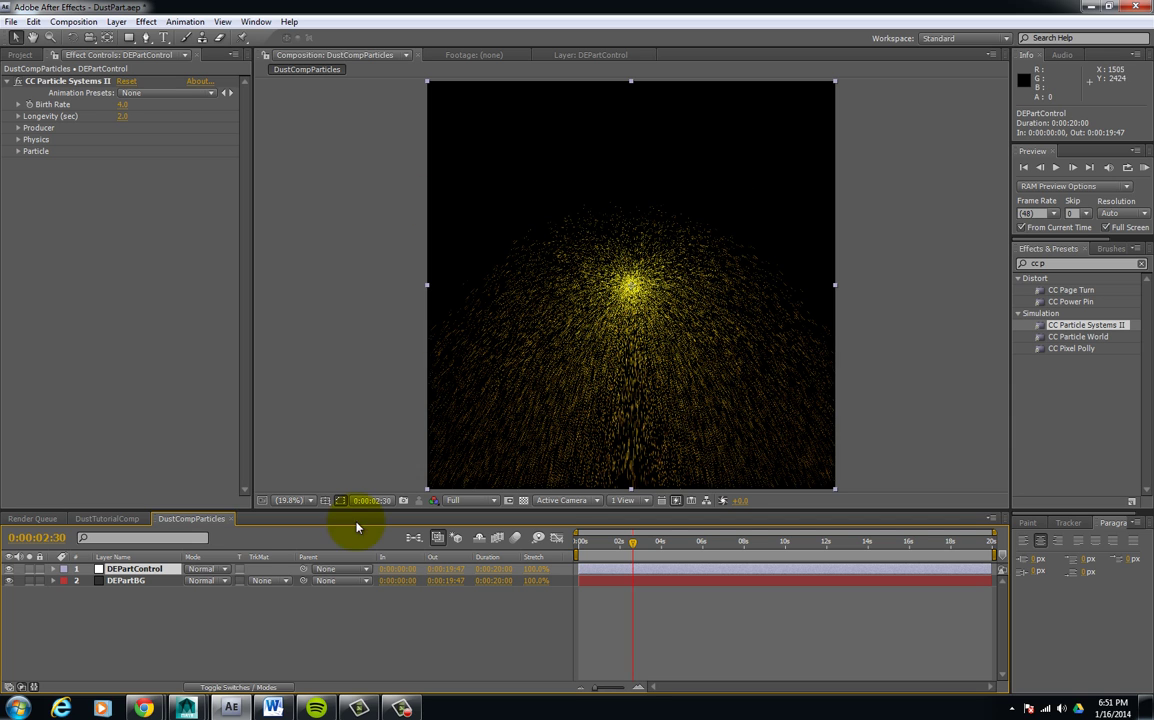
{"action": "left_click", "coordinate": [8, 570]}
{"action": "left_click", "coordinate": [8, 570]}
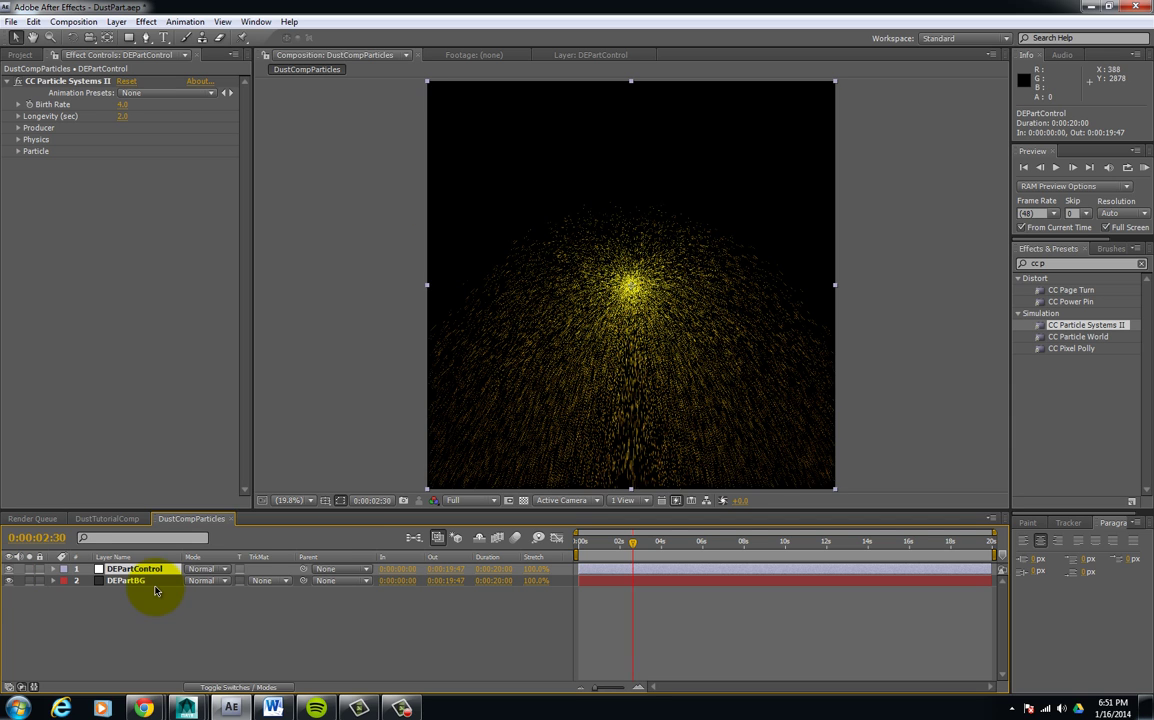
{"action": "double_click", "coordinate": [140, 581]}
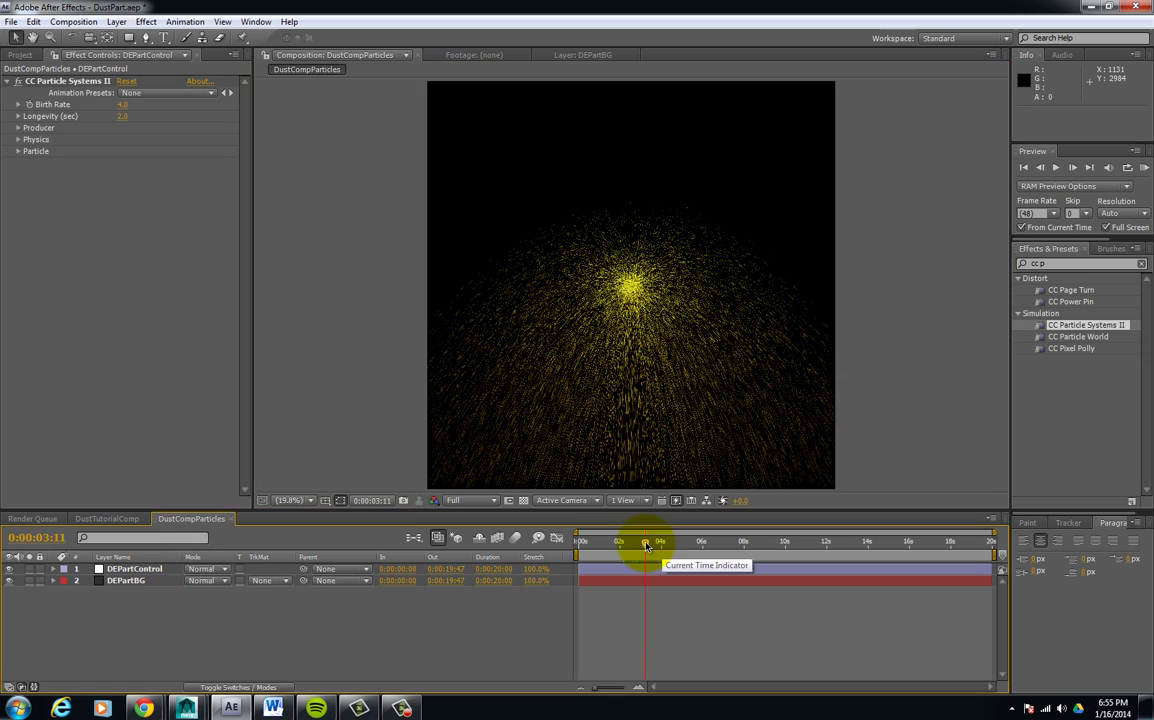
{"action": "mouse_move", "coordinate": [644, 543]}
{"action": "left_mouse_down"}
{"action": "mouse_move", "coordinate": [729, 541]}
{"action": "mouse_move", "coordinate": [665, 543]}
{"action": "left_mouse_up"}
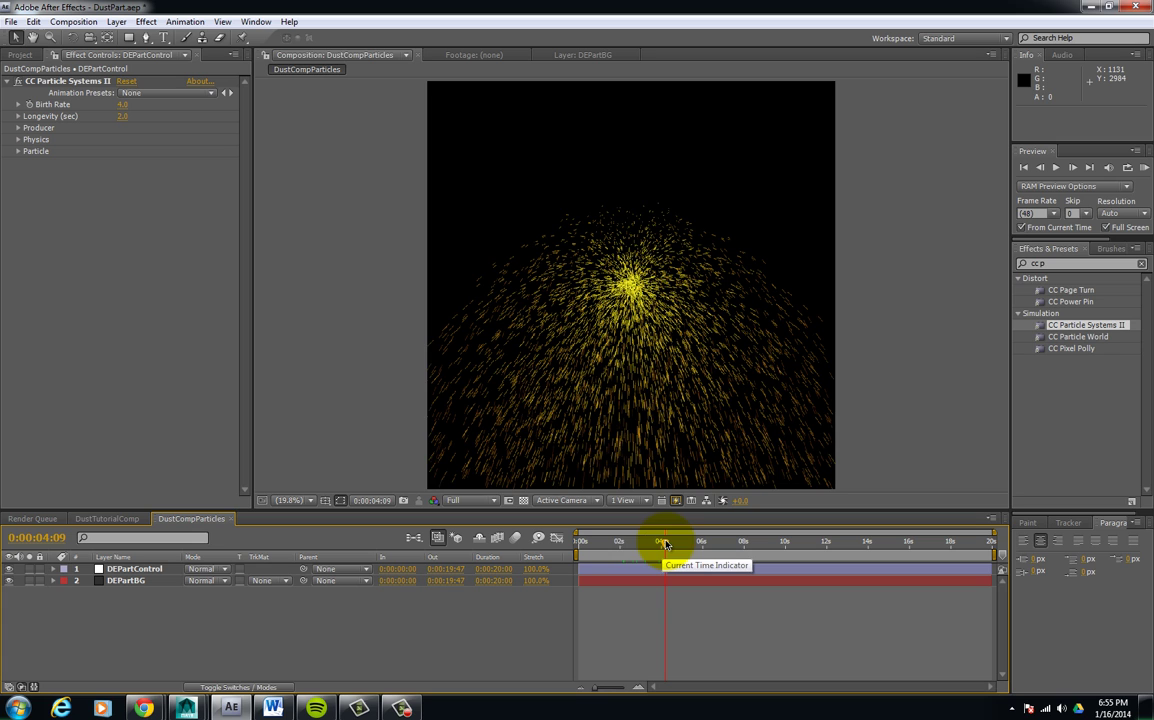
- Check the room image in DustTutorialComp, then set the particle type to Faded Sphere on DEPartControl in DustCompParticles
{"action": "left_click", "coordinate": [31, 151]}
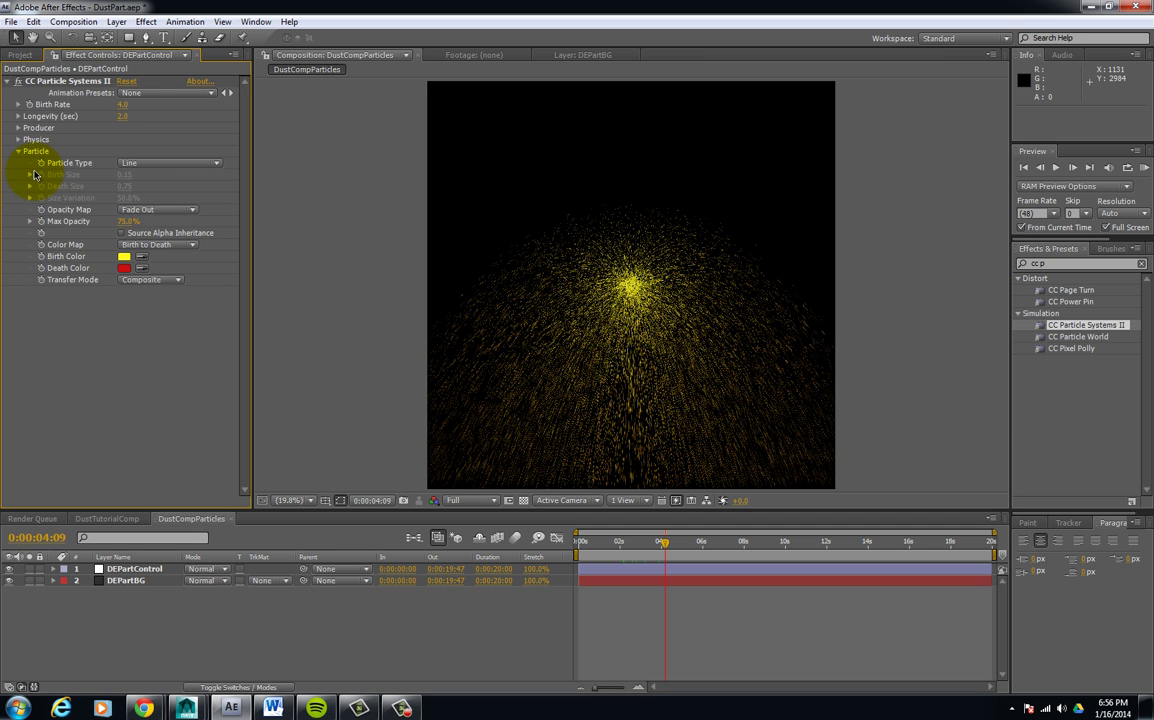
{"action": "left_click", "coordinate": [107, 518]}
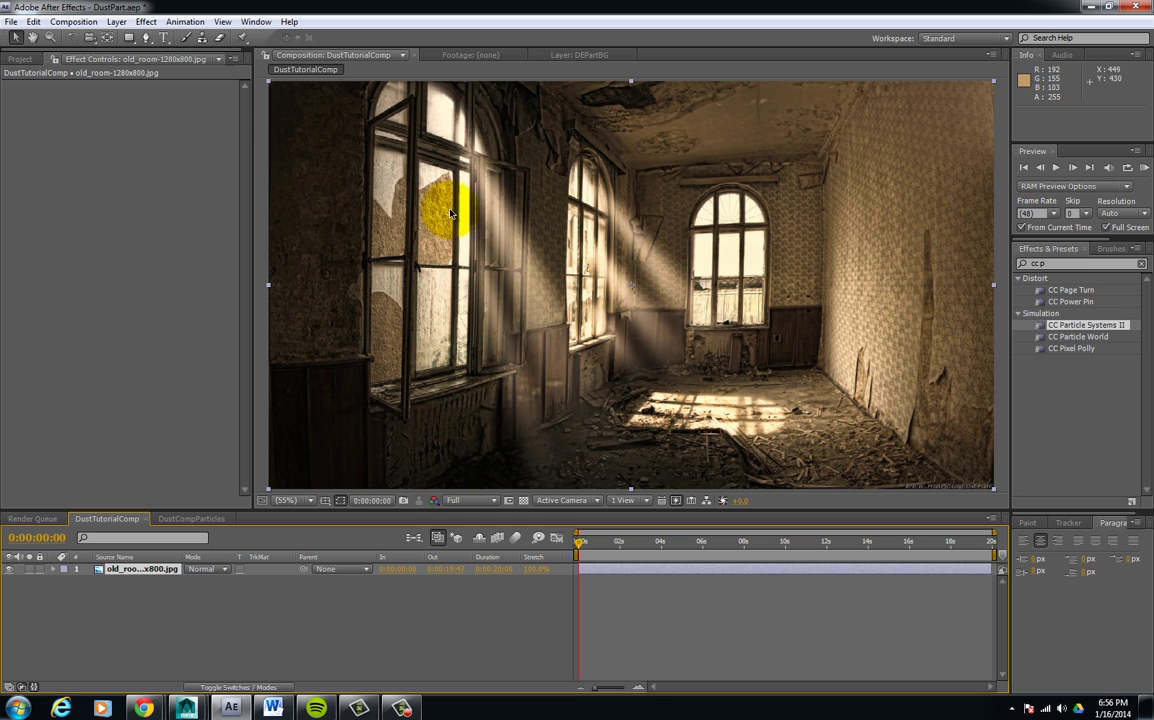
{"action": "left_click", "coordinate": [206, 520]}
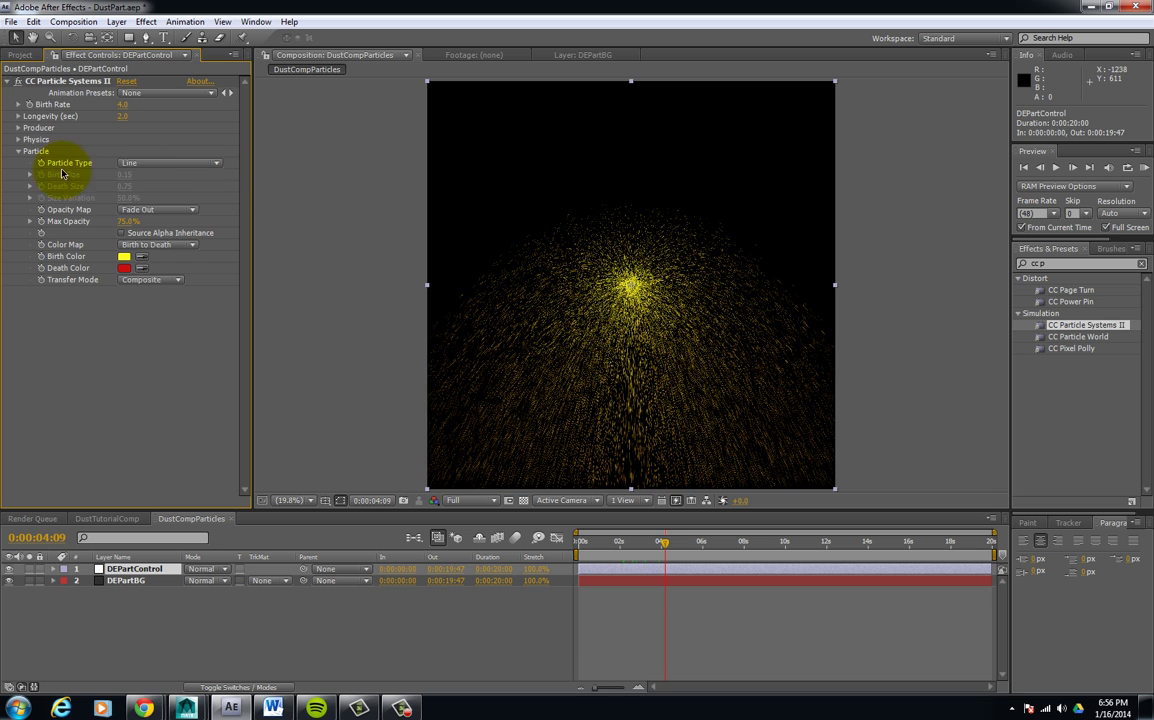
{"action": "left_click", "coordinate": [189, 162]}
{"action": "left_click", "coordinate": [185, 218]}
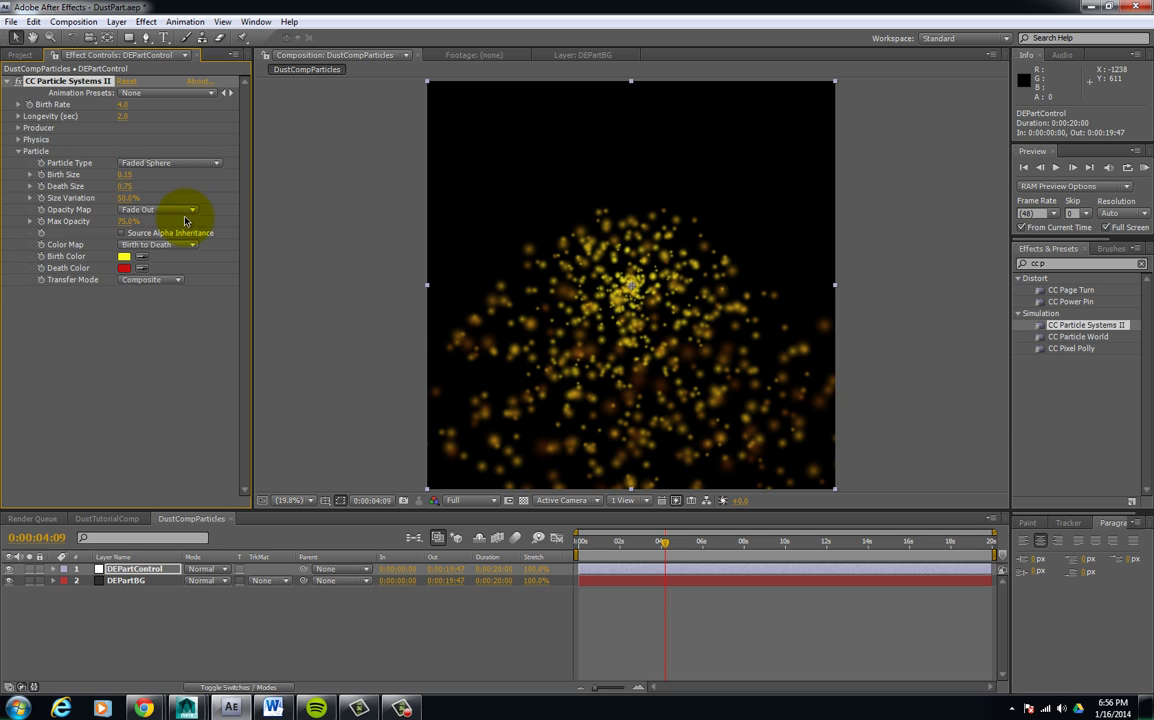
- Set the particles' Death Size to 1.4 and make both the Birth Color and Death Color white
{"action": "left_click", "coordinate": [126, 186]}
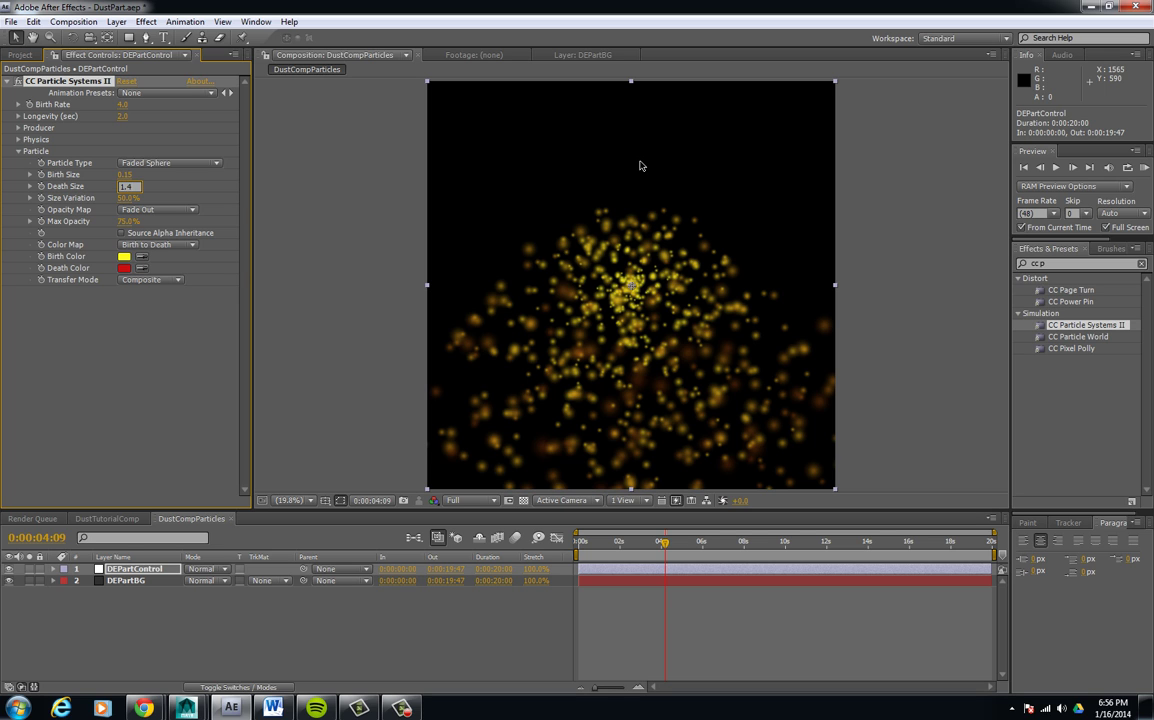
{"action": "left_click", "coordinate": [193, 322]}
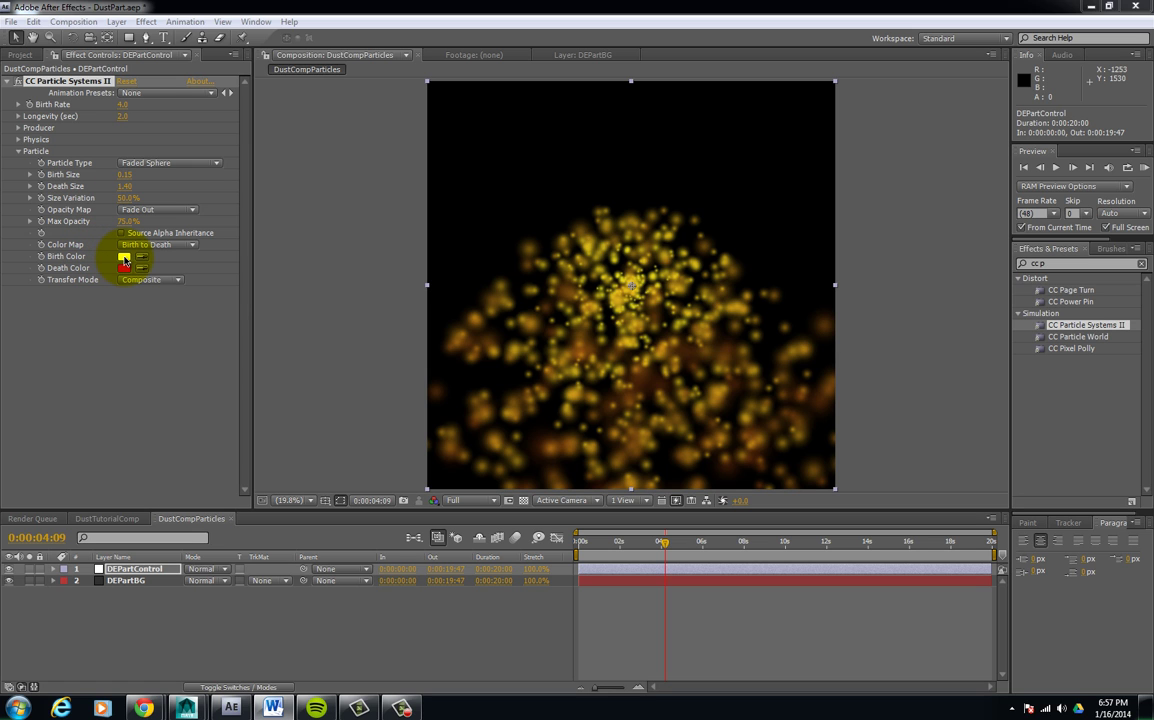
{"action": "left_click", "coordinate": [125, 260]}
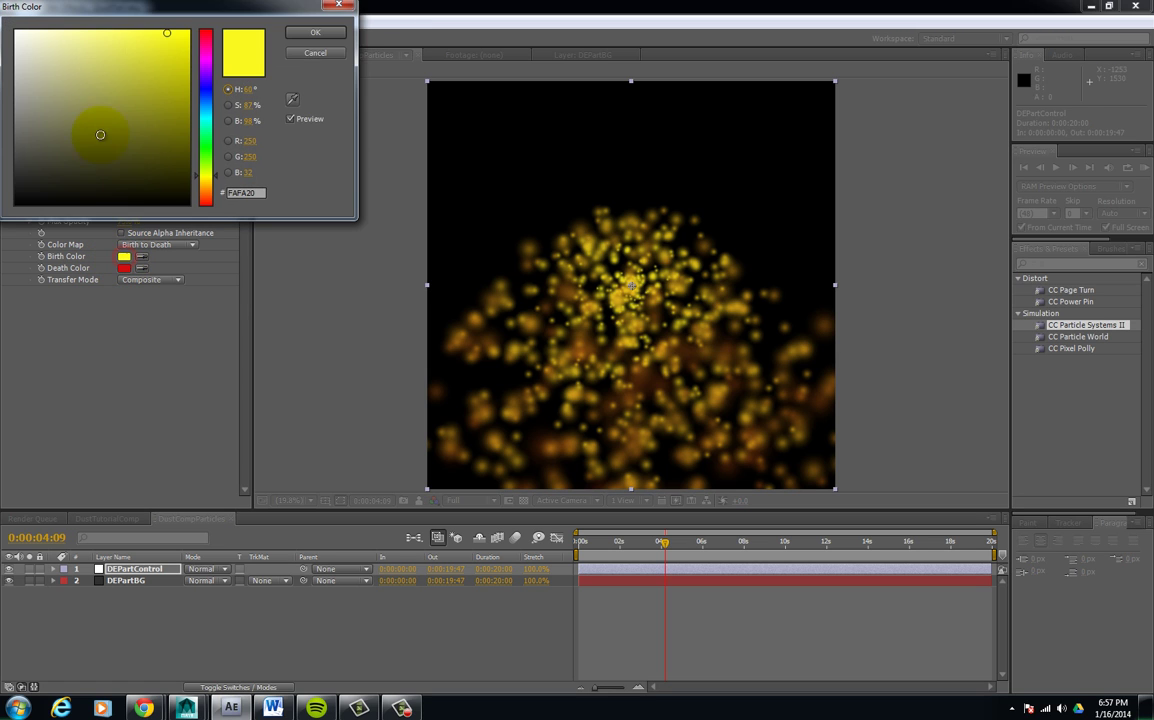
{"action": "left_click_drag", "start_coordinate": [40, 50], "coordinate": [10, 24]}
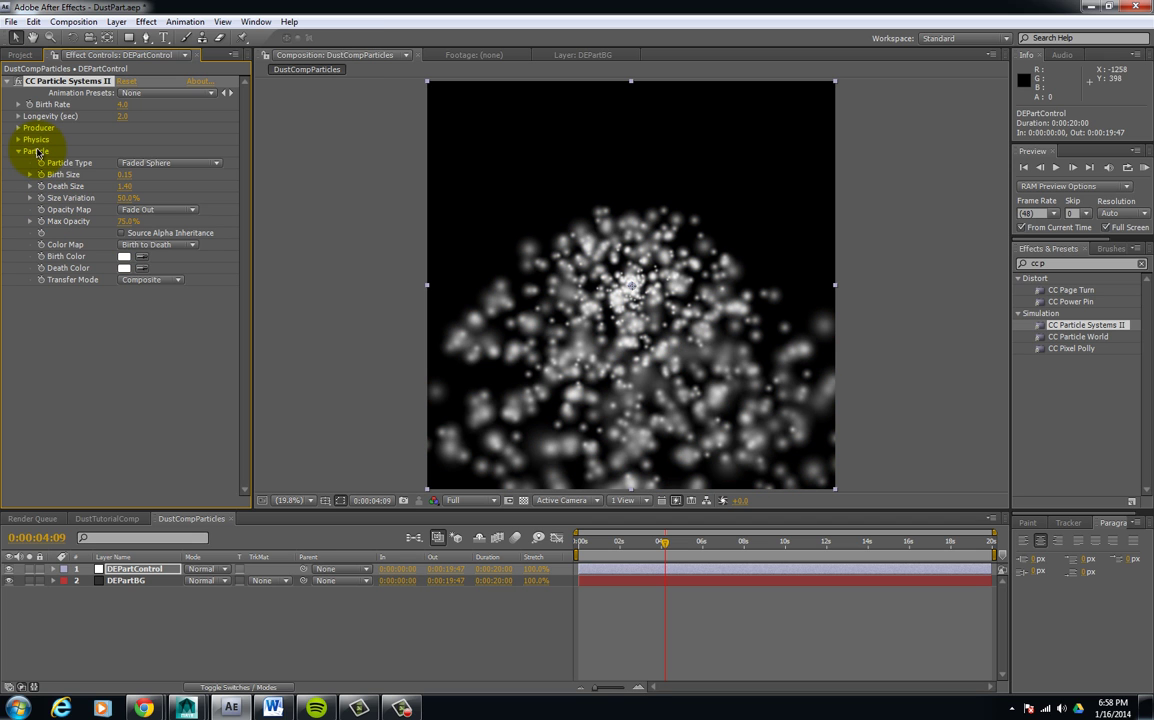
{"action": "left_click", "coordinate": [18, 153]}
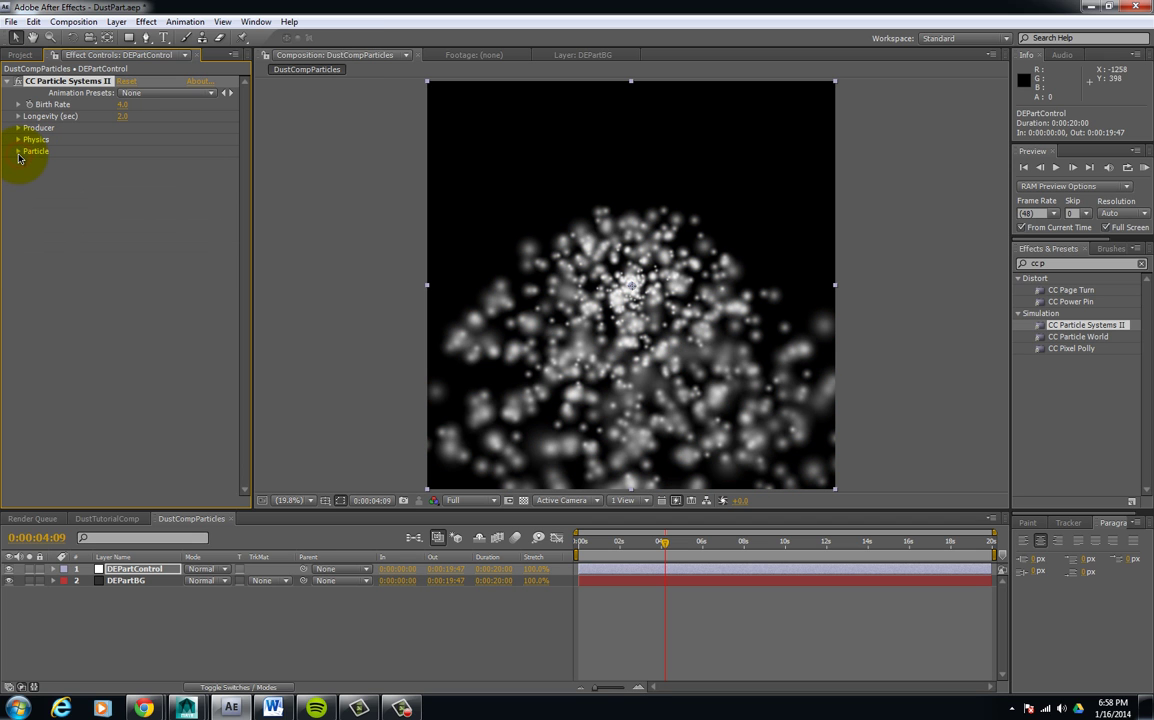
- Try the Fractal Explosive and Vortex animations in the particle physics and preview the Vortex motion
{"action": "left_click", "coordinate": [18, 140]}
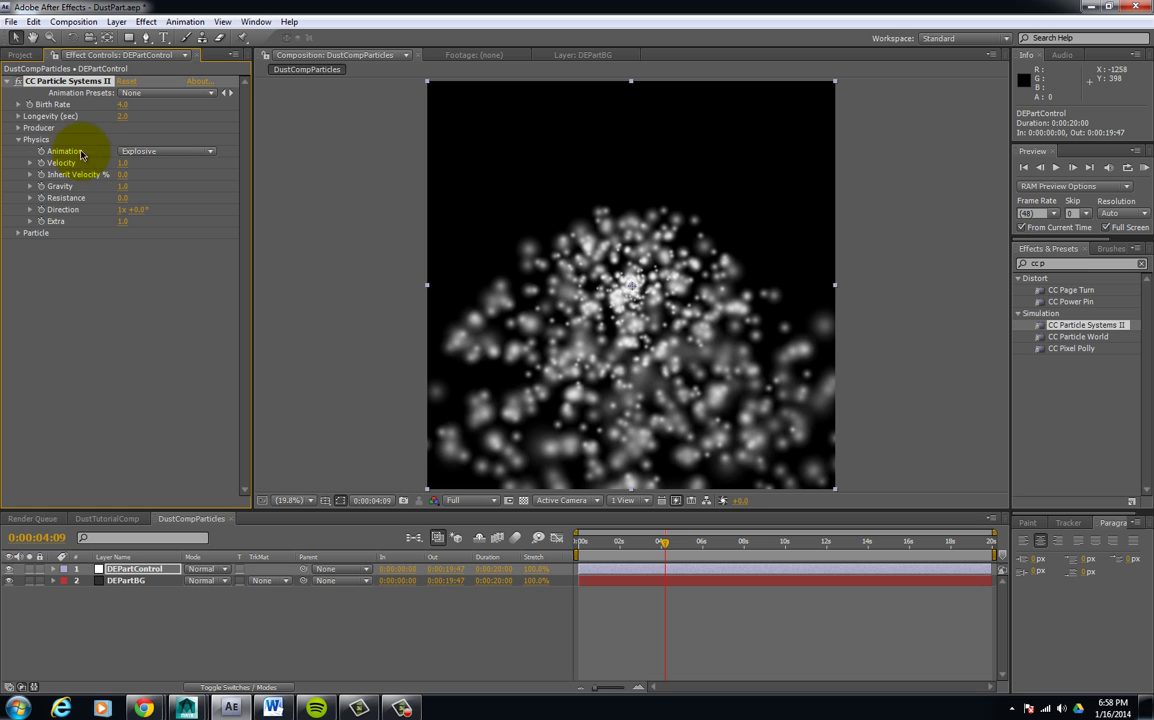
{"action": "left_click", "coordinate": [200, 155]}
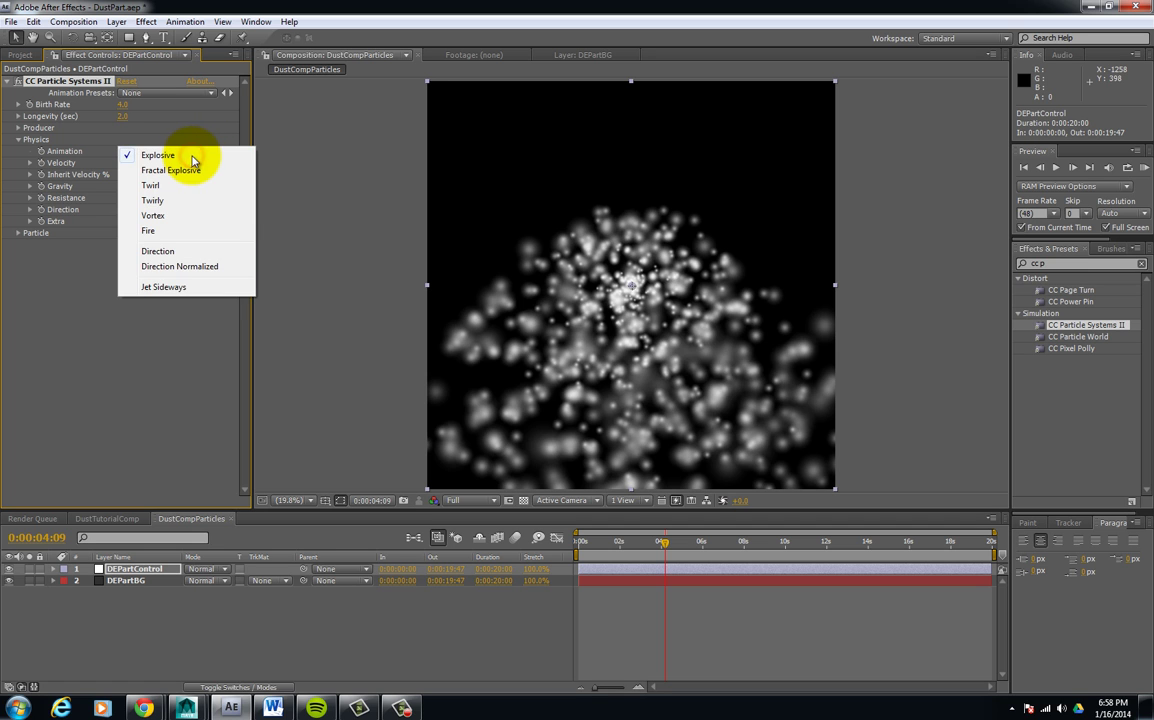
{"action": "left_click", "coordinate": [190, 172]}
{"action": "left_click", "coordinate": [165, 151]}
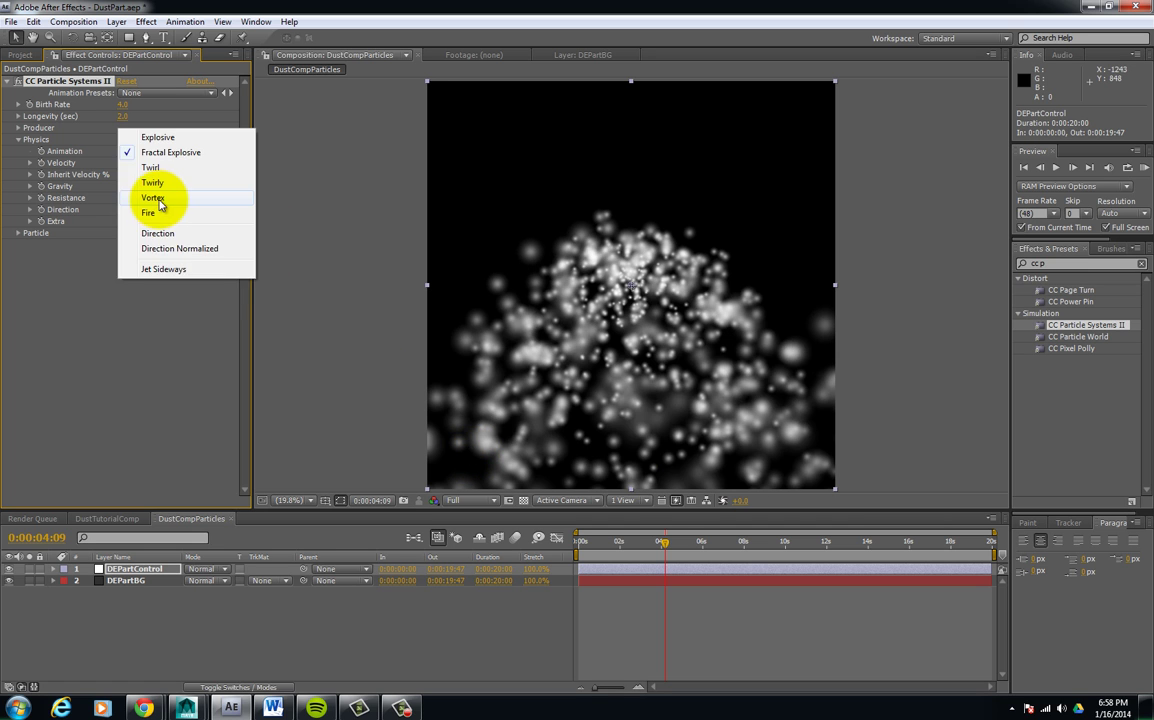
{"action": "left_click", "coordinate": [159, 199]}
{"action": "left_click_drag", "start_coordinate": [666, 545], "coordinate": [723, 545]}
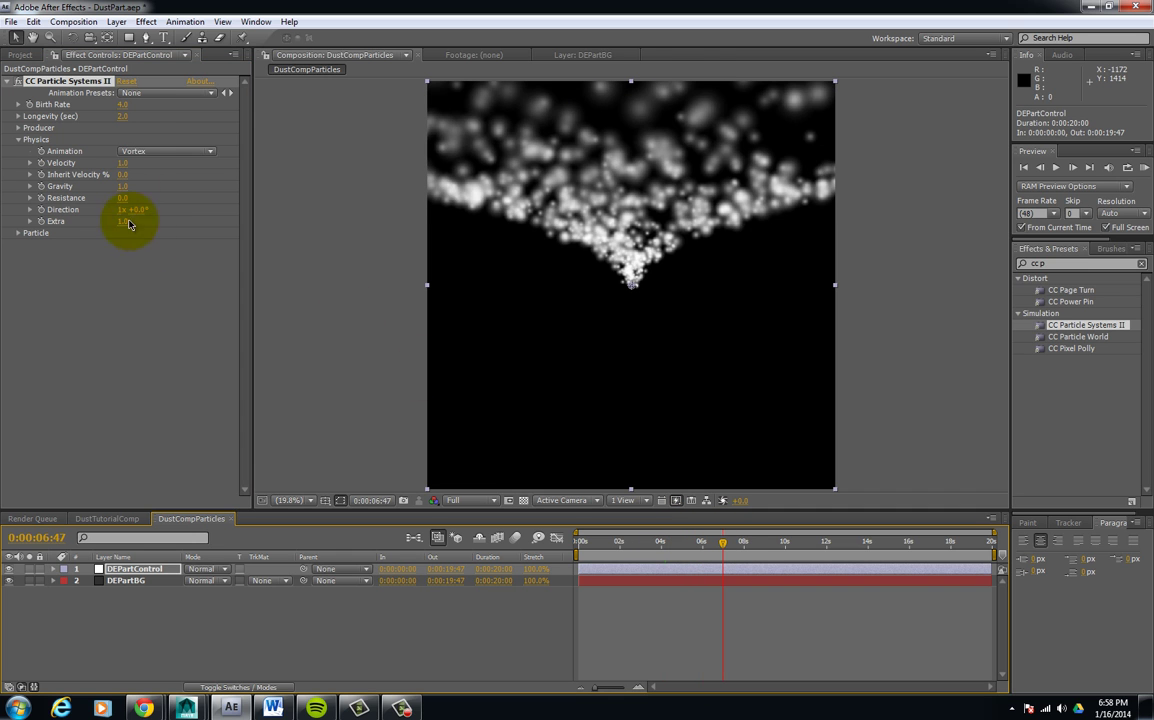
- Set the particle physics animation to Direction Normalized and preview the motion between about two and five seconds
{"action": "left_click", "coordinate": [144, 157]}
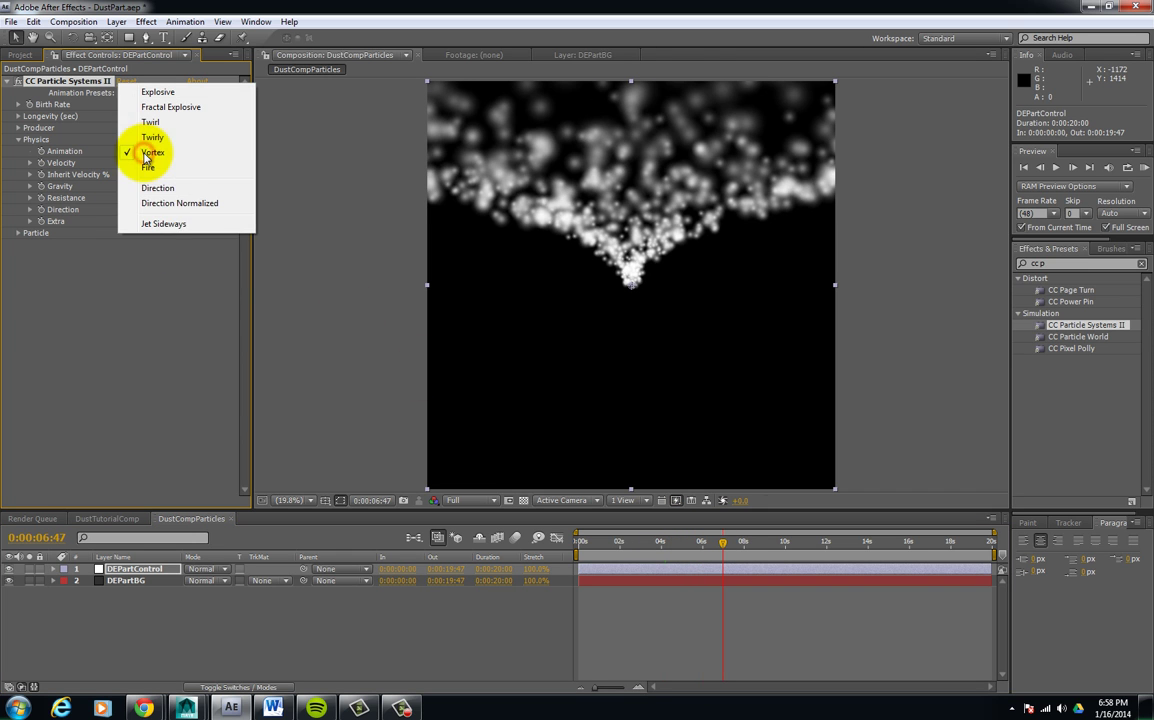
{"action": "left_click", "coordinate": [178, 207]}
{"action": "left_click", "coordinate": [638, 543]}
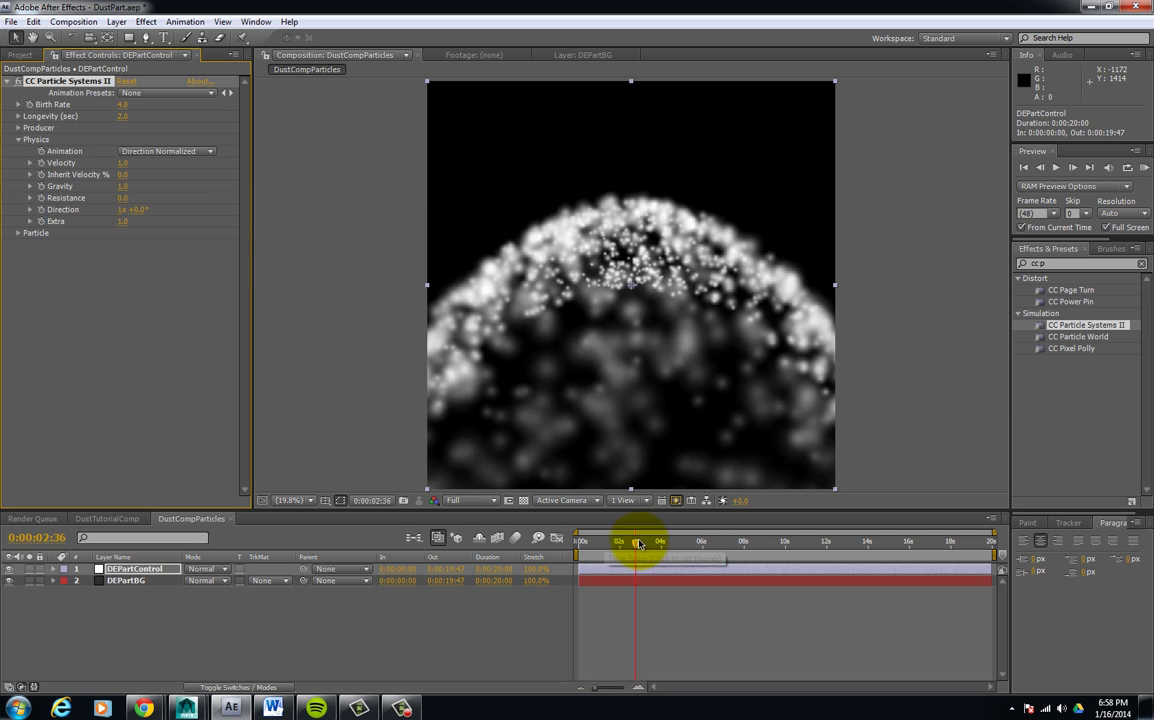
{"action": "left_click_drag", "start_coordinate": [638, 543], "coordinate": [695, 541]}
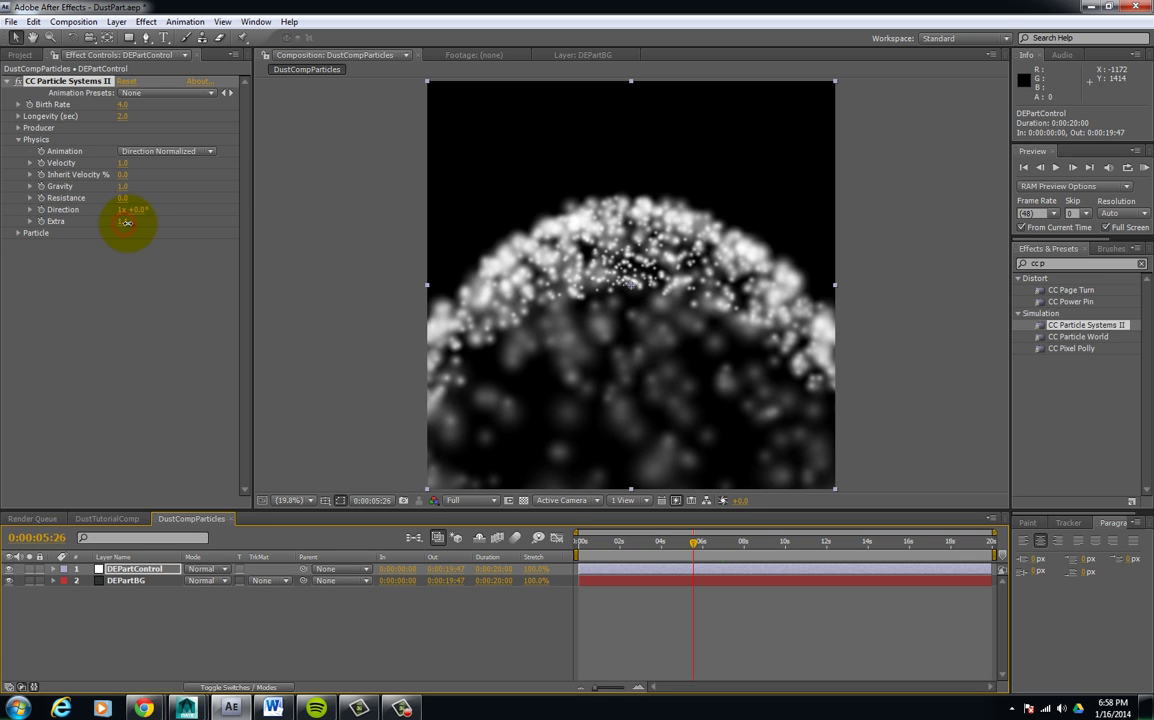
- Set the particle physics Extra value to 2.2 and the Direction to 0x +0.0°
{"action": "left_click_drag", "start_coordinate": [139, 222], "coordinate": [169, 219]}
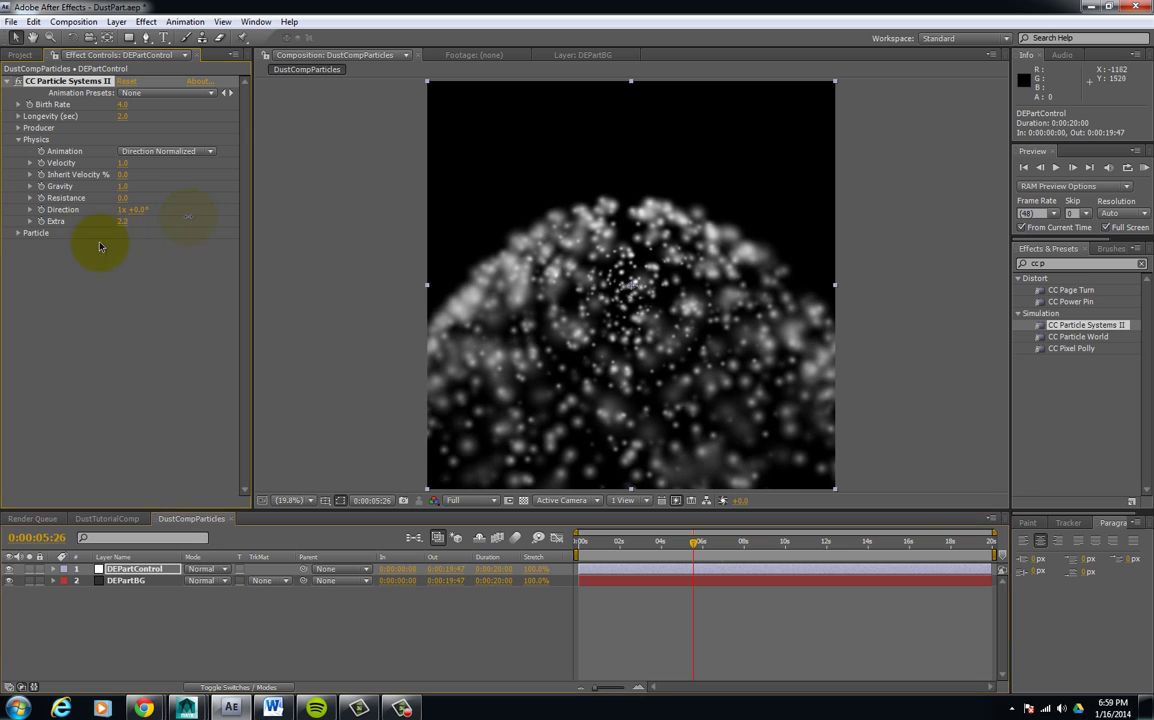
{"action": "left_click", "coordinate": [122, 210]}
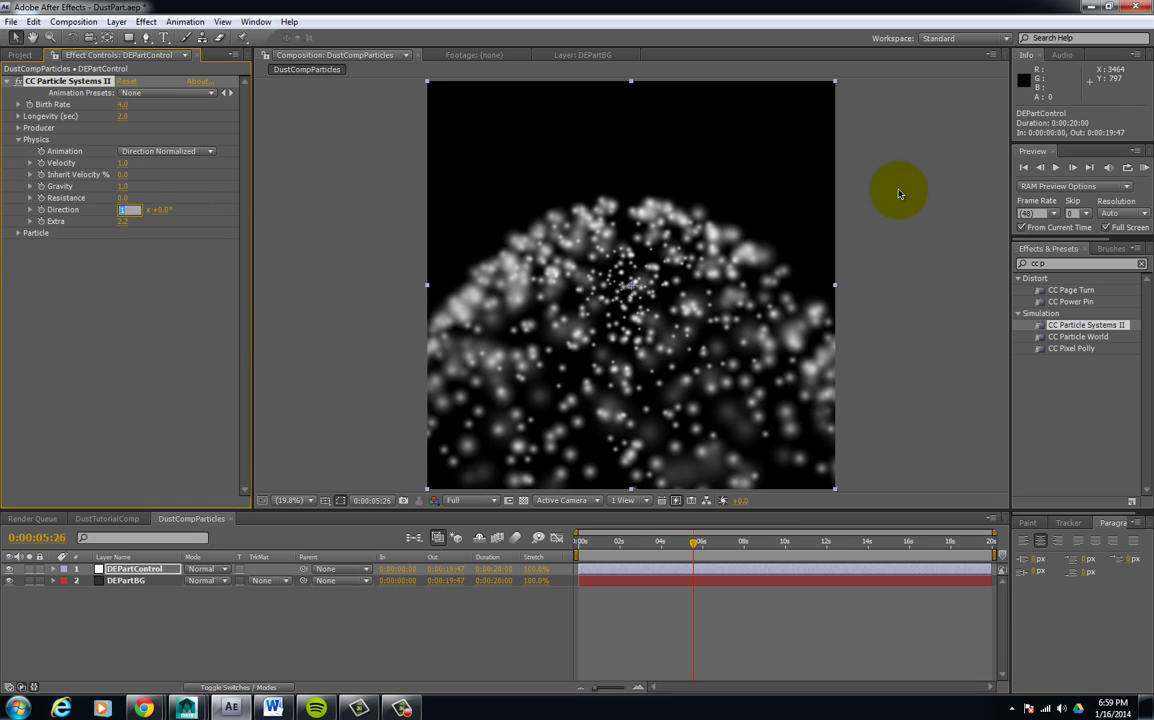
{"action": "key", "text": "Return"}
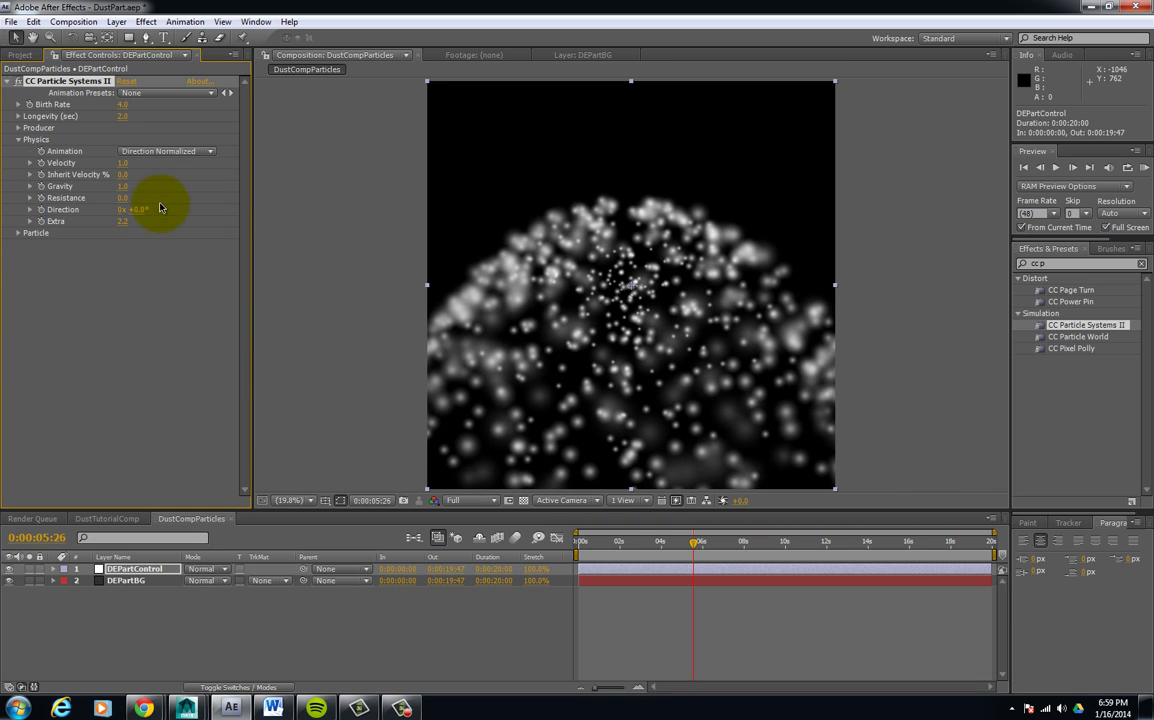
{"action": "left_click_drag", "start_coordinate": [138, 214], "coordinate": [243, 205]}
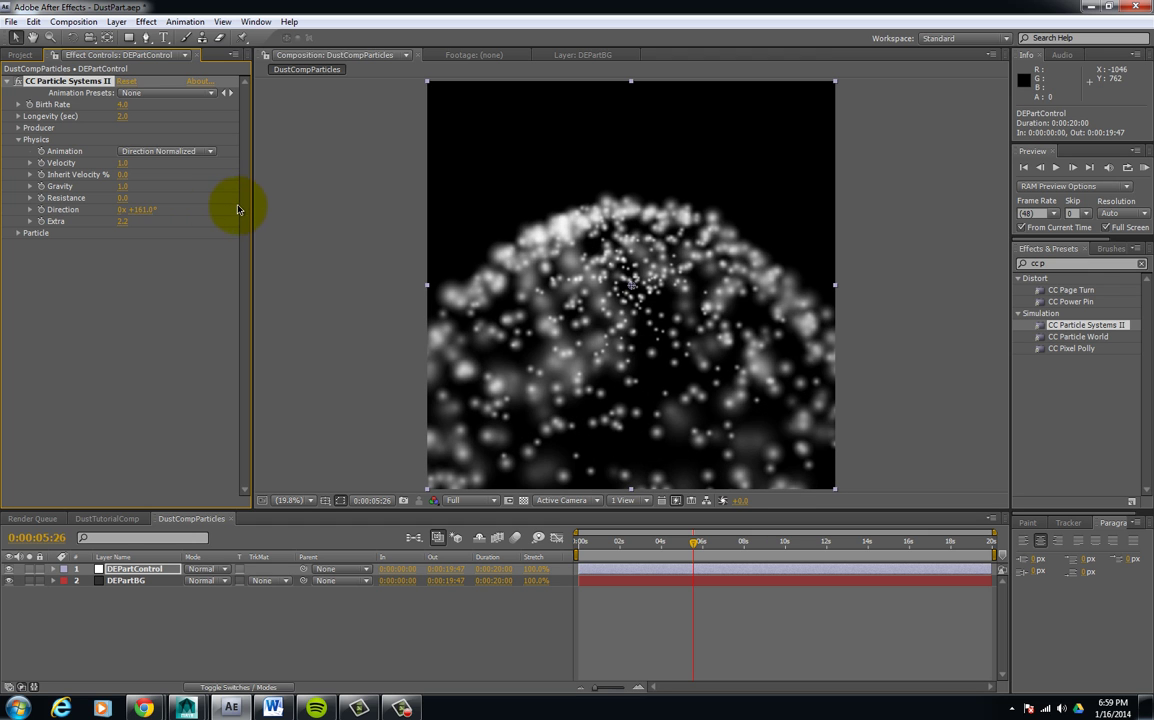
{"action": "left_click", "coordinate": [146, 212]}
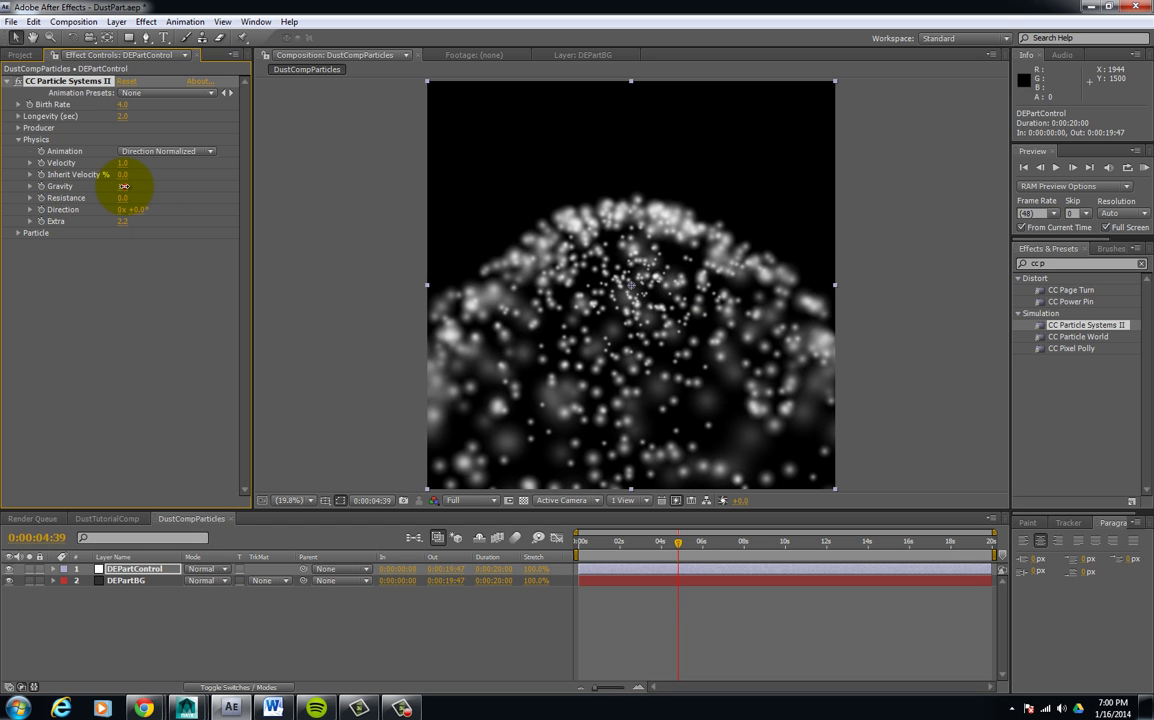
- Set the particle physics Gravity to 0.8 and Resistance to 11.1, and preview the particle motion
{"action": "mouse_move", "coordinate": [134, 186]}
{"action": "left_mouse_down"}
{"action": "mouse_move", "coordinate": [150, 186]}
{"action": "mouse_move", "coordinate": [118, 195]}
{"action": "left_mouse_up"}
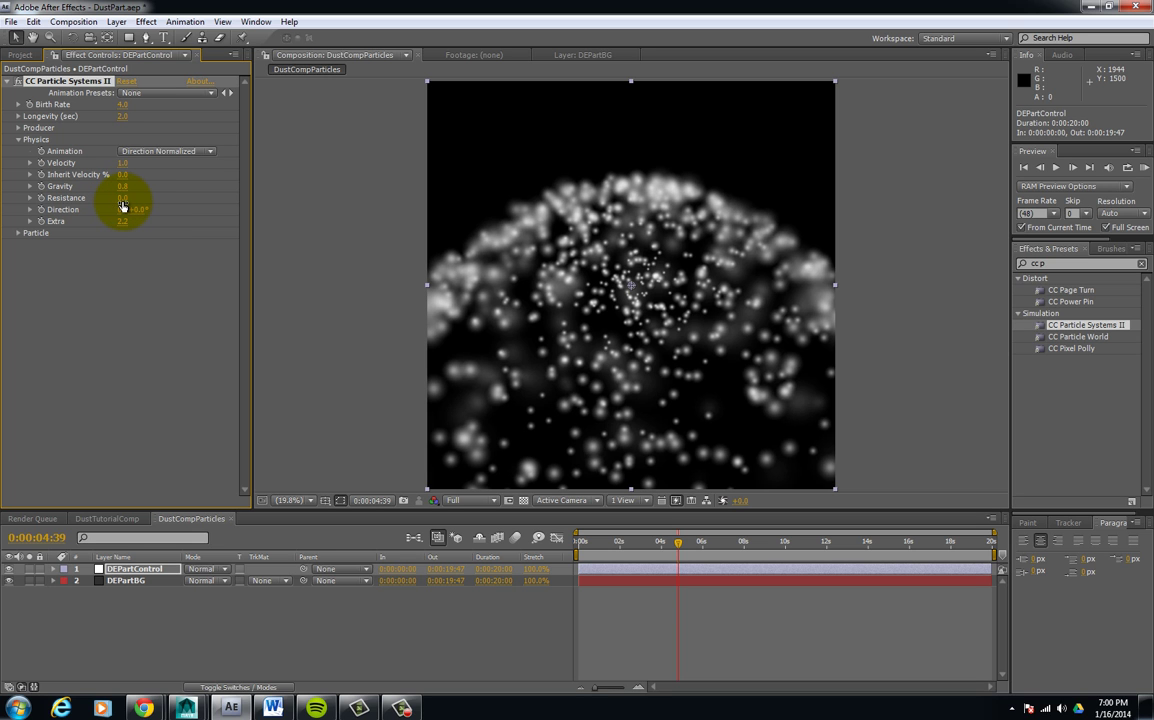
{"action": "left_click_drag", "start_coordinate": [127, 200], "coordinate": [161, 197]}
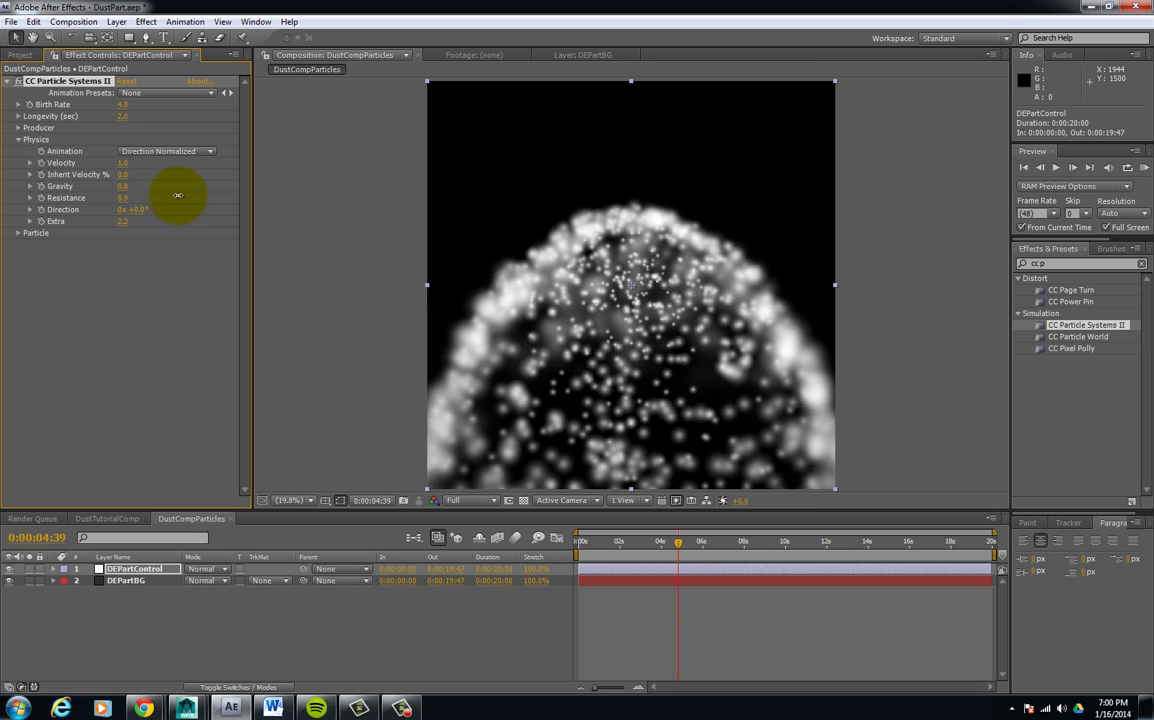
{"action": "left_click_drag", "start_coordinate": [177, 195], "coordinate": [195, 197]}
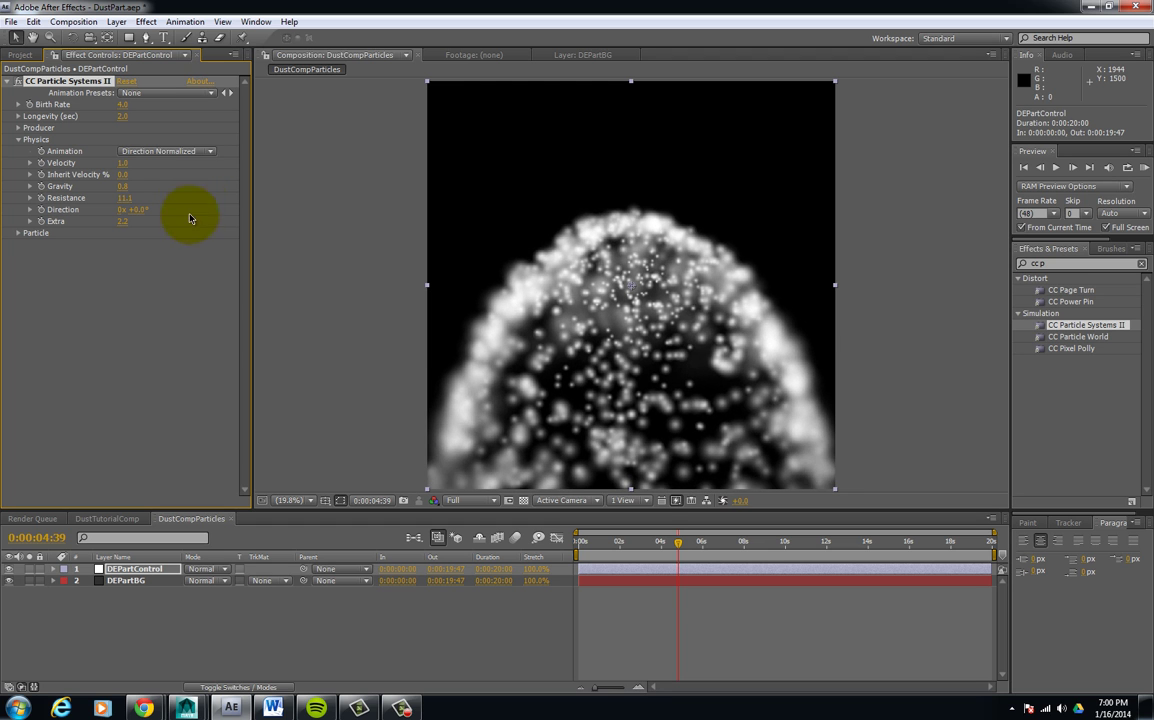
{"action": "left_click_drag", "start_coordinate": [634, 543], "coordinate": [702, 538]}
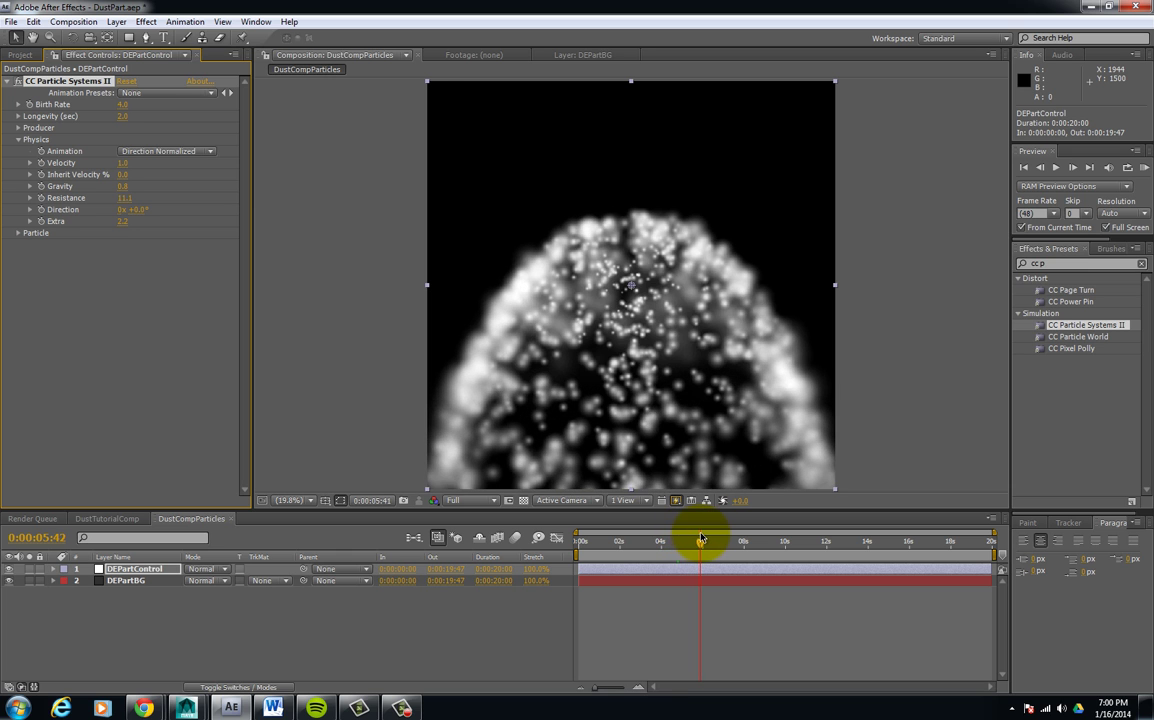
{"action": "left_click", "coordinate": [18, 141]}
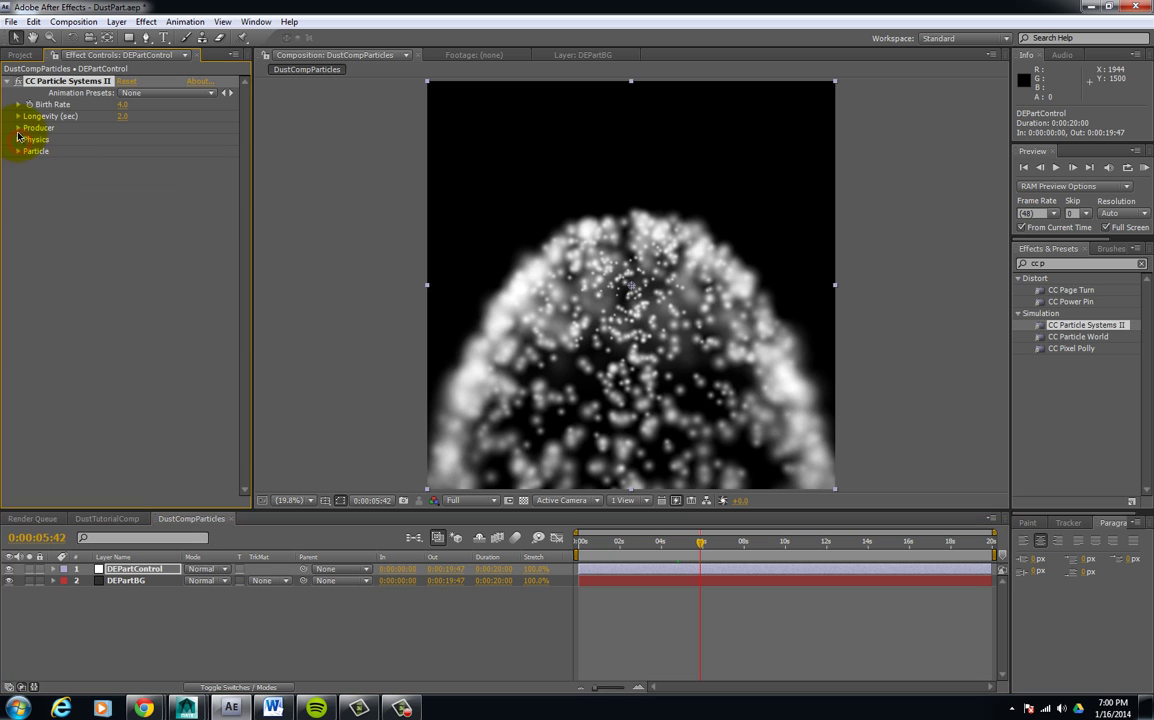
- Set the particle producer's Radius X to 103 and Radius Y to 104, previewing the motion with each new spread
{"action": "left_click", "coordinate": [18, 128]}
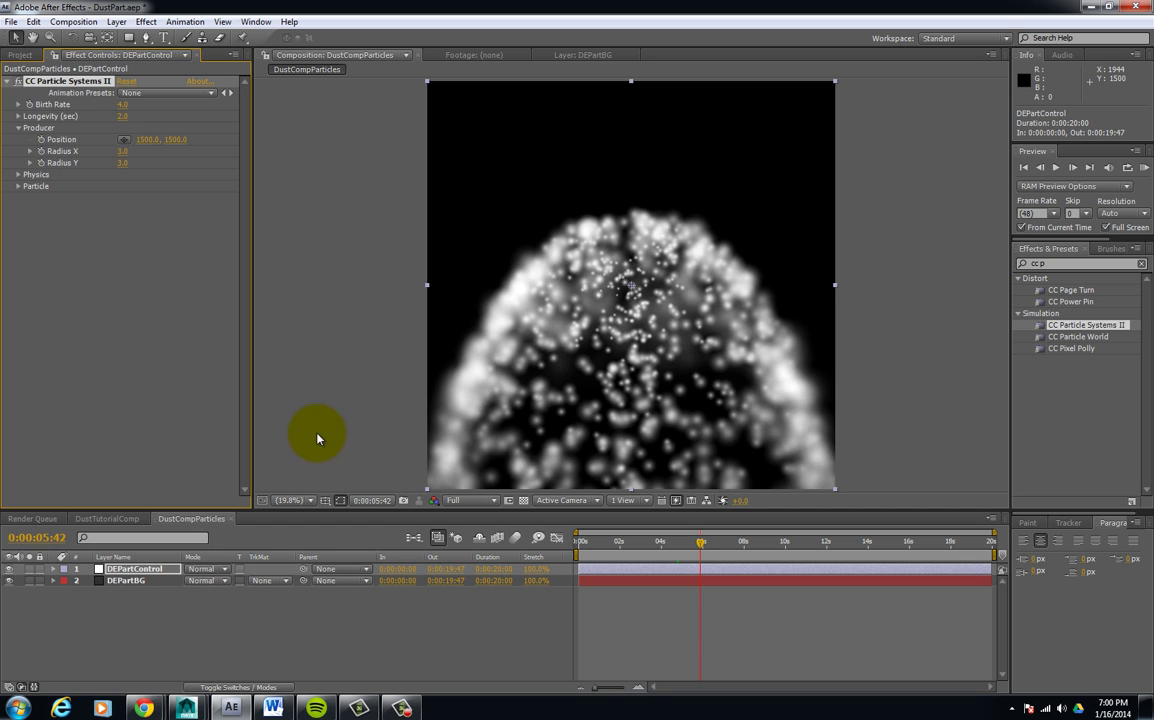
{"action": "left_click", "coordinate": [623, 543]}
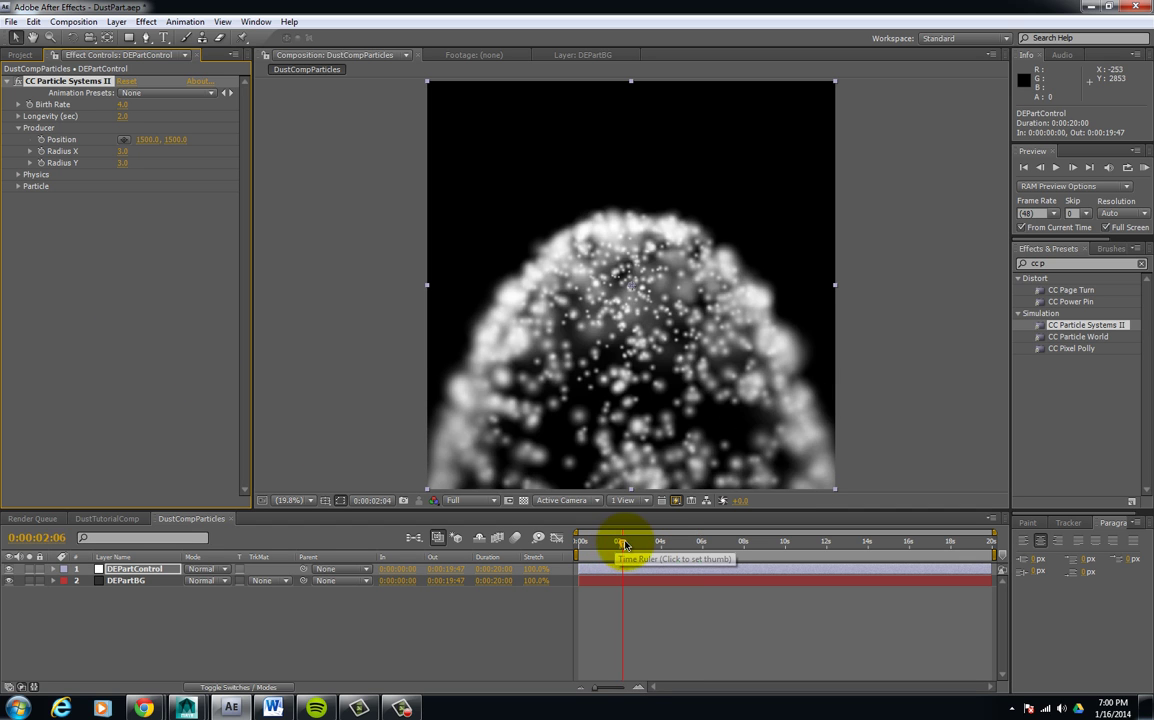
{"action": "left_click_drag", "start_coordinate": [625, 543], "coordinate": [714, 550]}
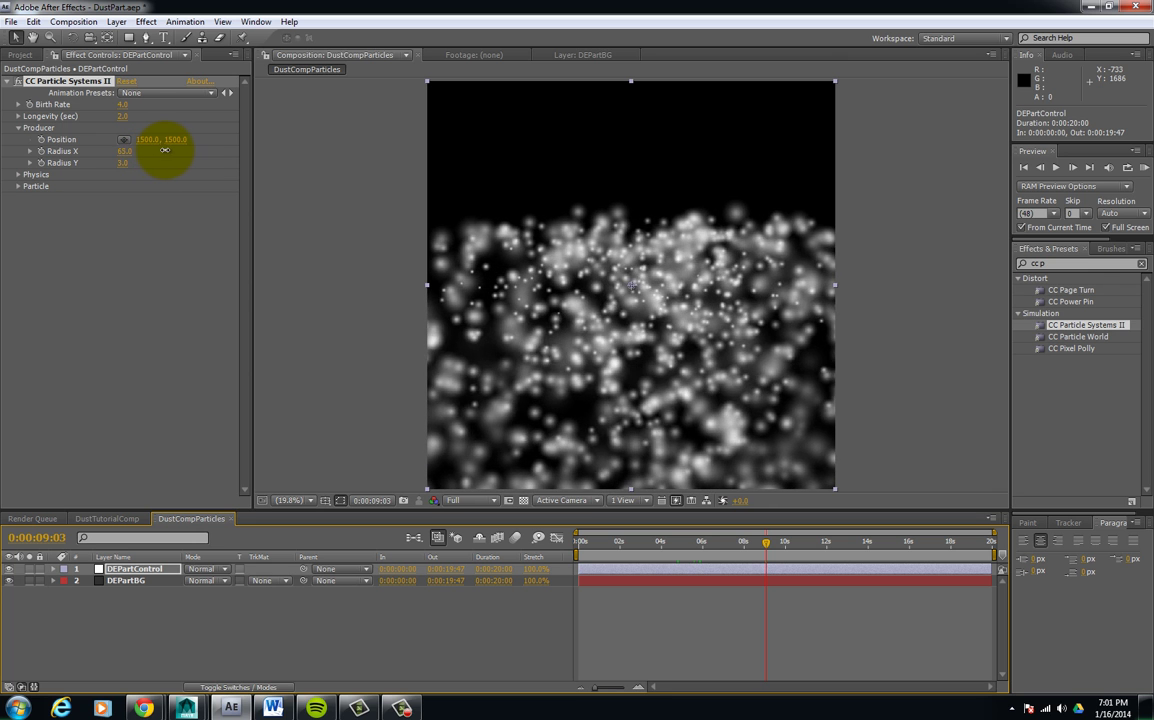
{"action": "left_click_drag", "start_coordinate": [177, 150], "coordinate": [187, 149]}
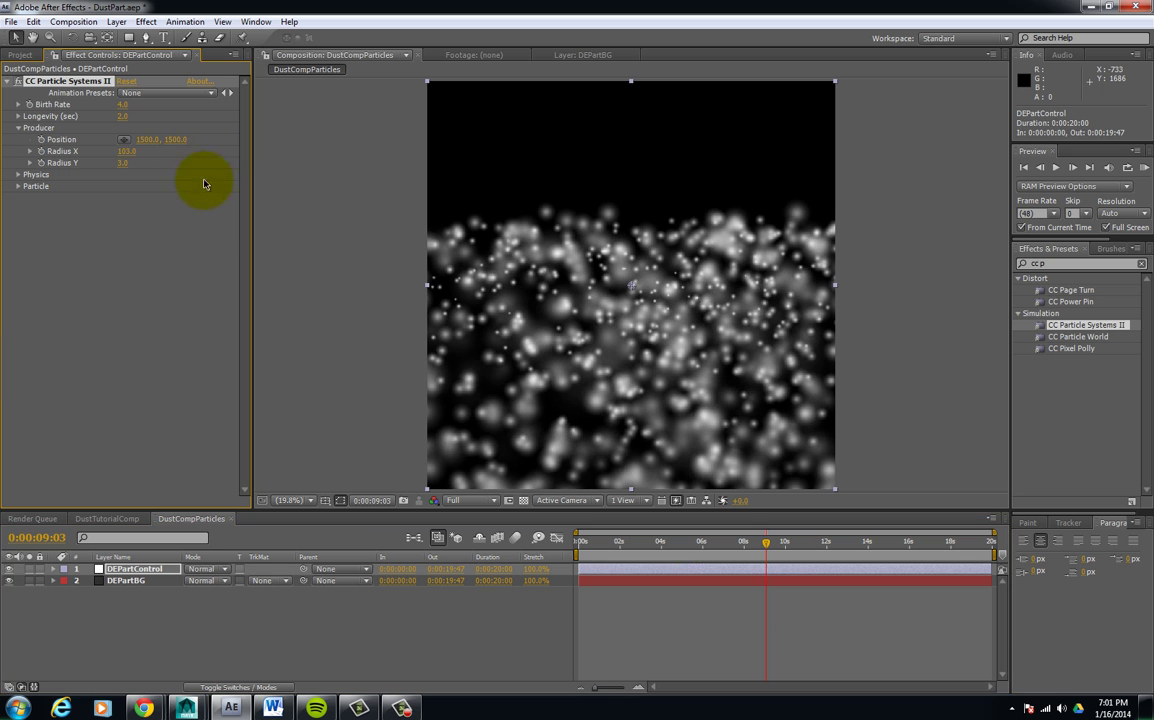
{"action": "left_click_drag", "start_coordinate": [635, 546], "coordinate": [697, 545]}
{"action": "left_click", "coordinate": [621, 363]}
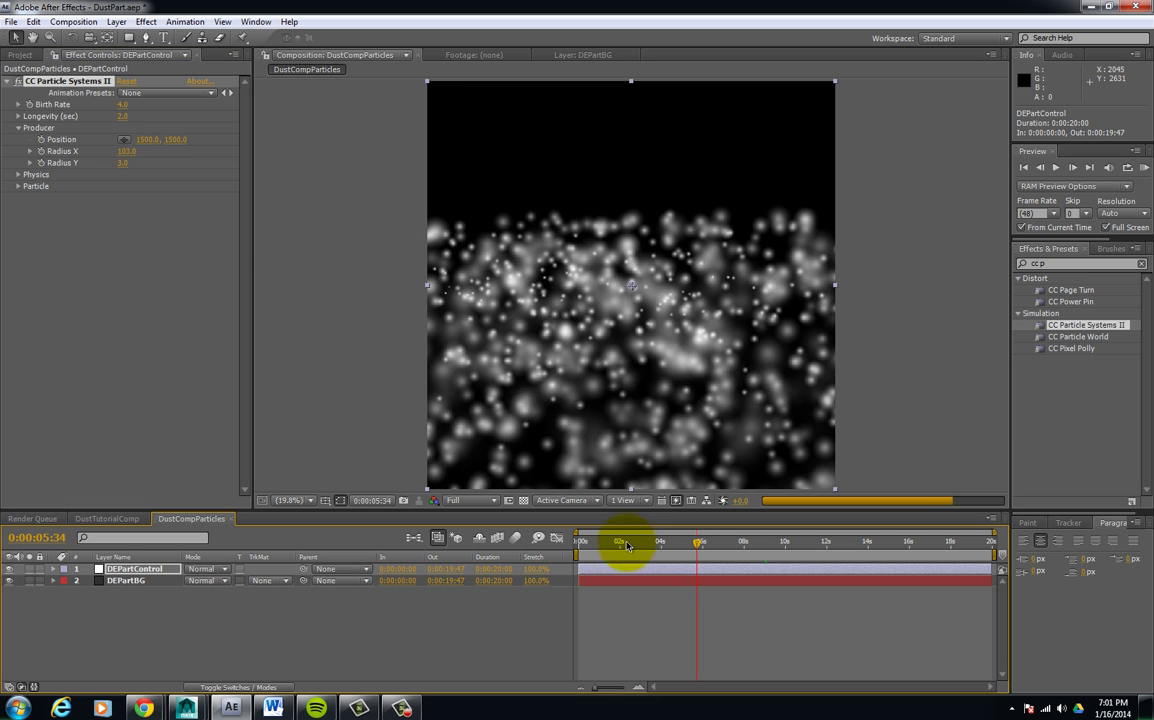
{"action": "left_click_drag", "start_coordinate": [629, 546], "coordinate": [681, 545]}
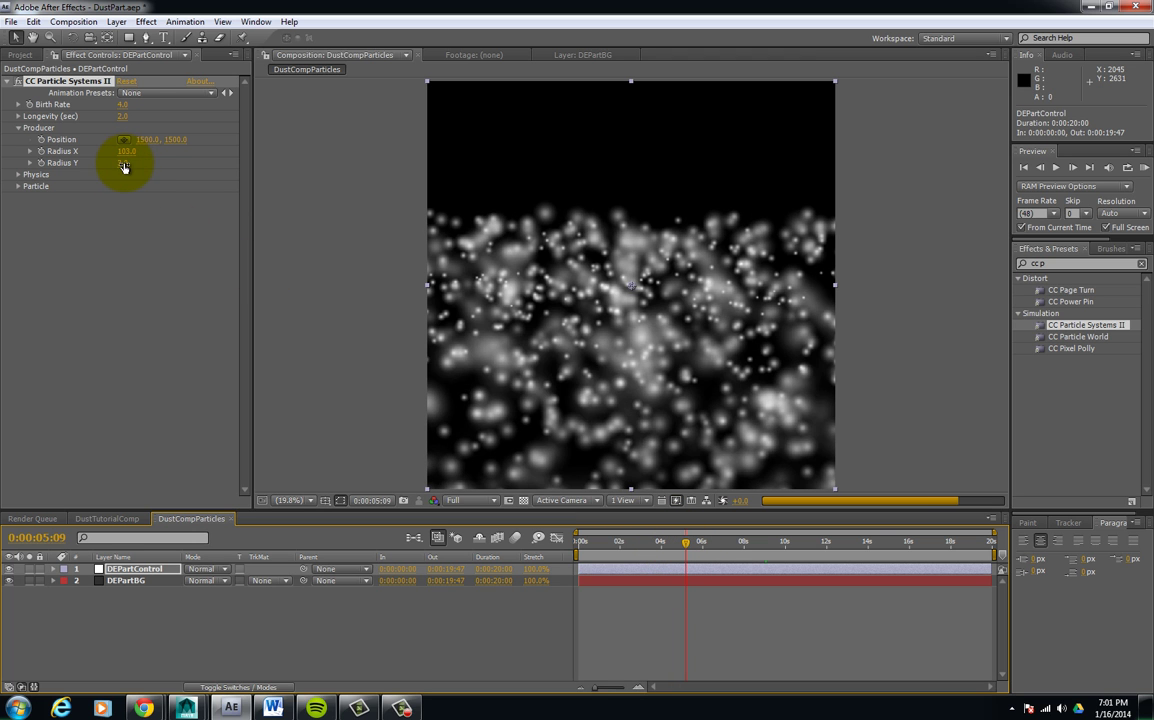
{"action": "left_click_drag", "start_coordinate": [122, 162], "coordinate": [188, 159]}
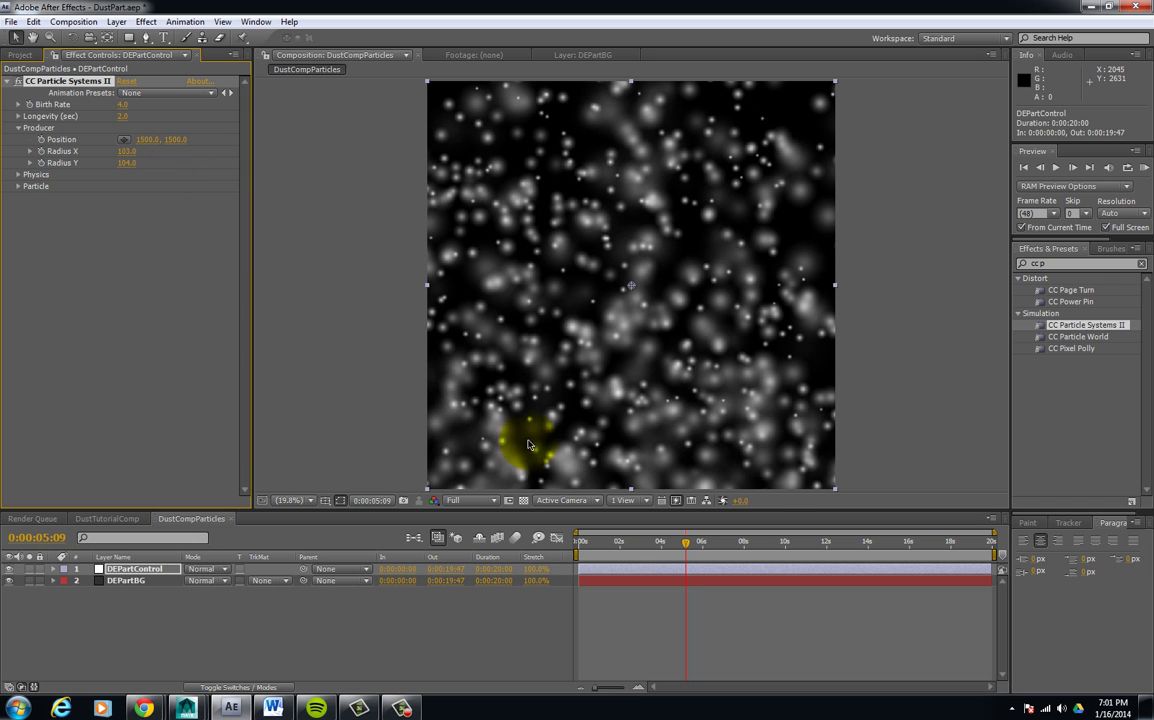
{"action": "left_click", "coordinate": [613, 543]}
{"action": "left_click_drag", "start_coordinate": [630, 544], "coordinate": [654, 544]}
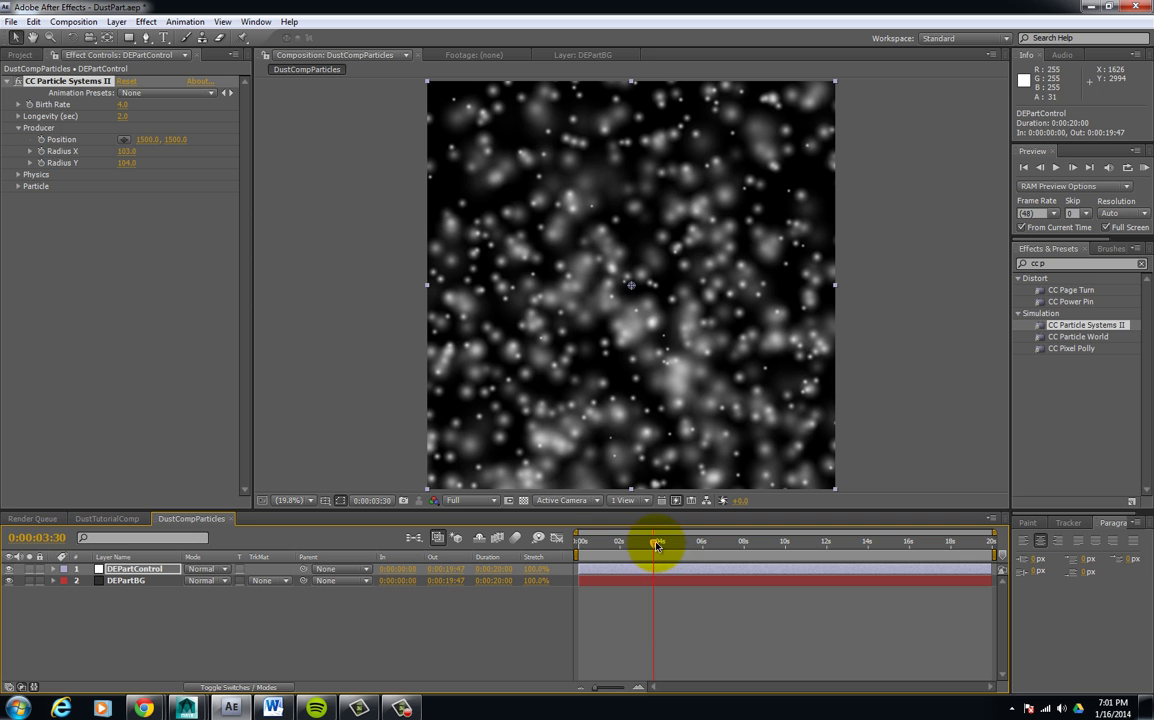
{"action": "left_click_drag", "start_coordinate": [656, 545], "coordinate": [625, 545]}
- Try a particle Birth Size of 1.01 and Death Size of 2.57, preview the motion, and undo both size changes
{"action": "left_click", "coordinate": [17, 187]}
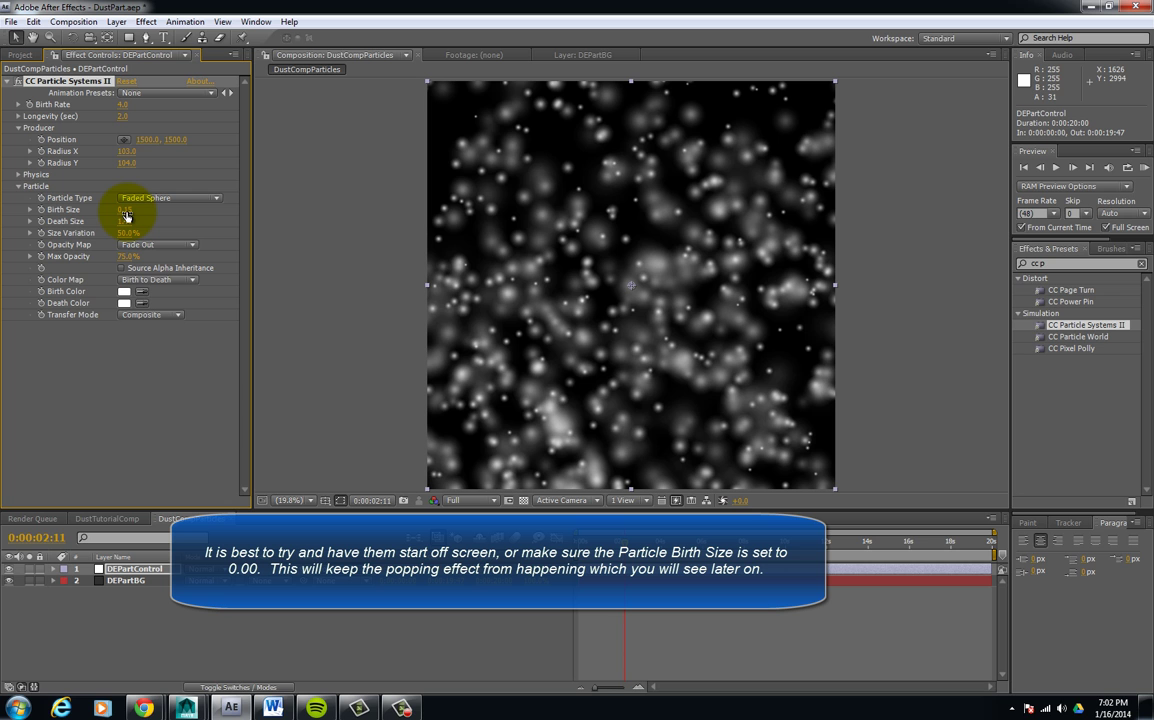
{"action": "left_click_drag", "start_coordinate": [126, 216], "coordinate": [187, 211]}
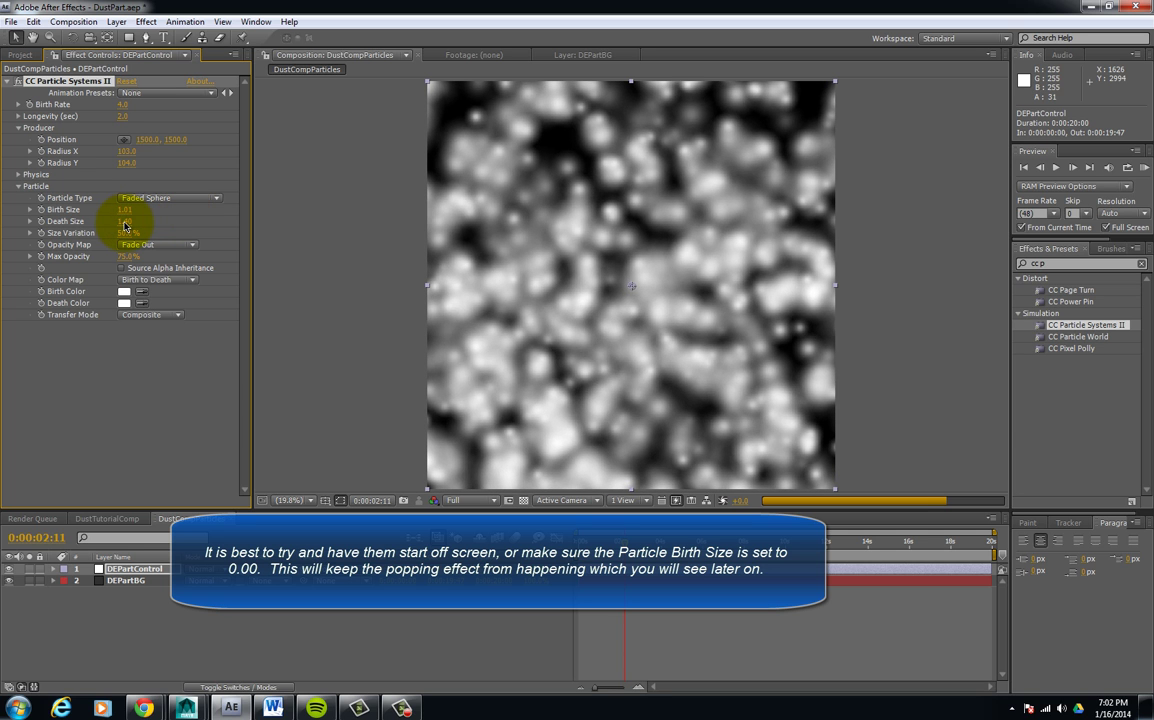
{"action": "left_click_drag", "start_coordinate": [127, 222], "coordinate": [207, 222]}
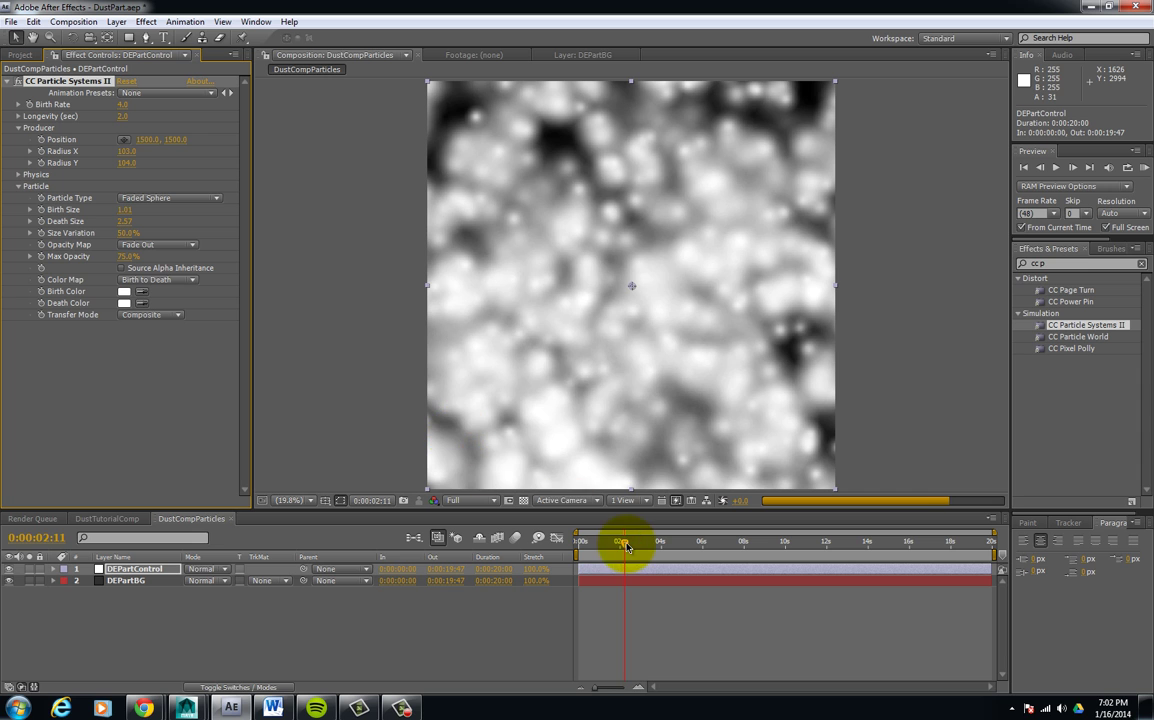
{"action": "left_click_drag", "start_coordinate": [624, 546], "coordinate": [685, 549]}
{"action": "key", "text": "ctrl+z"}
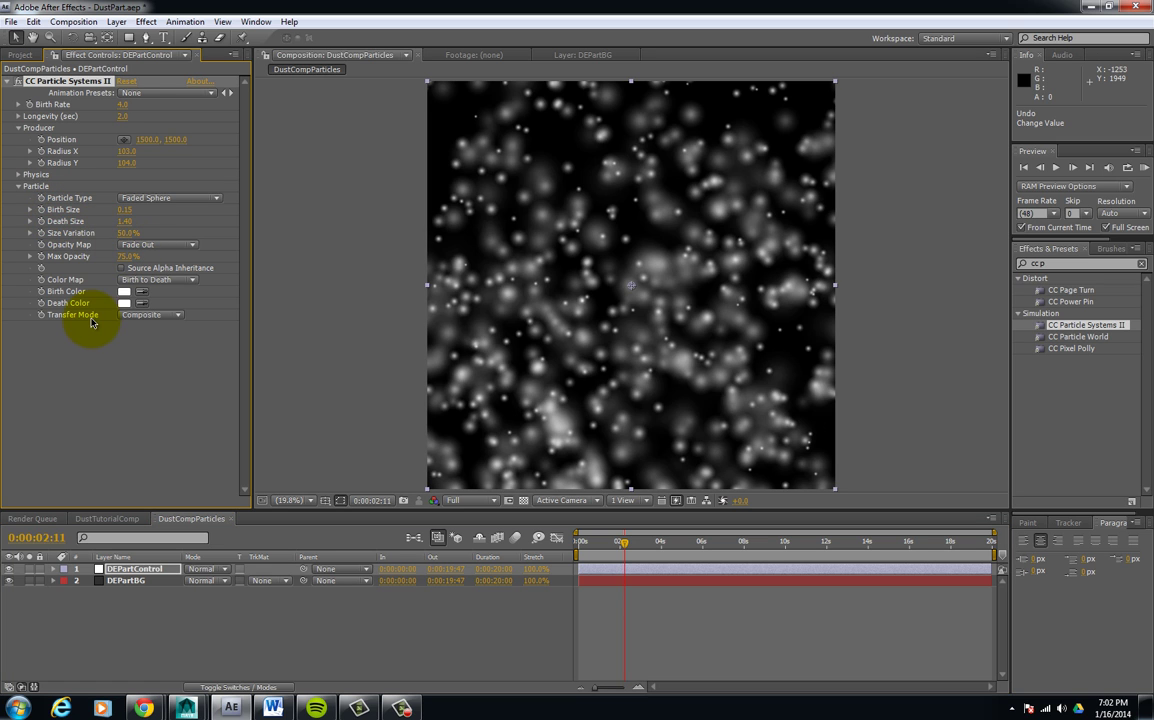
{"action": "left_click", "coordinate": [18, 187]}
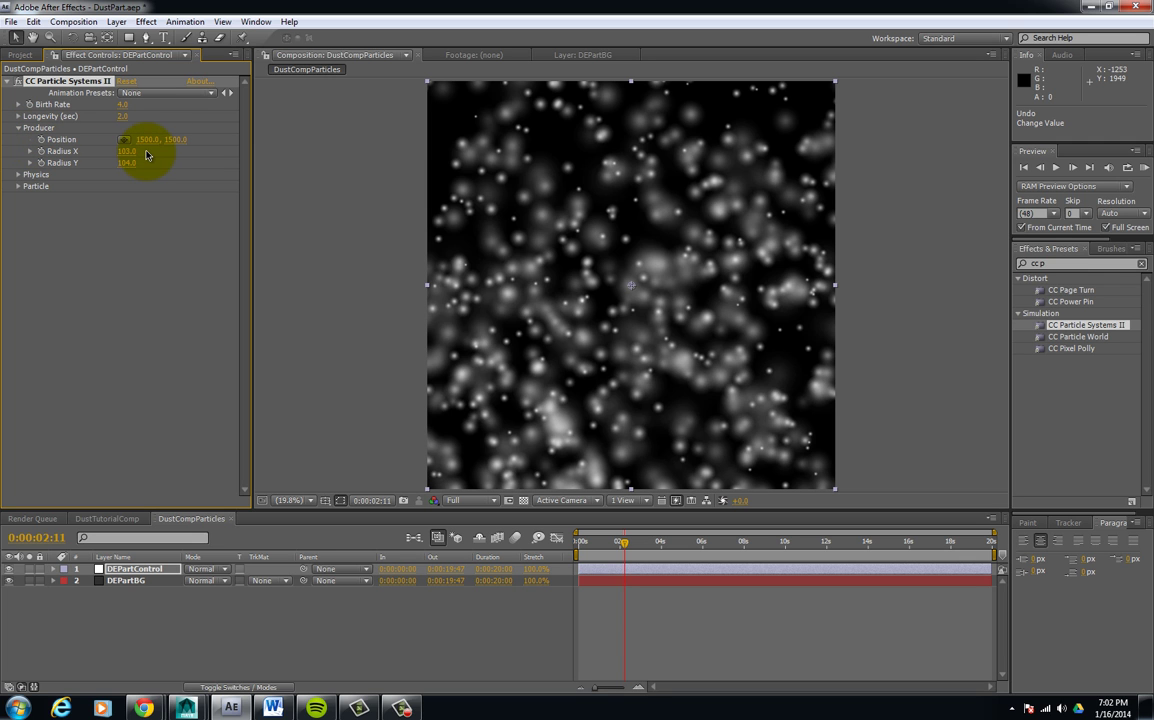
- Try a producer Radius Y of 26 with the Position at 1500, 731, preview the motion, and undo both changes
{"action": "left_click_drag", "start_coordinate": [126, 164], "coordinate": [74, 165]}
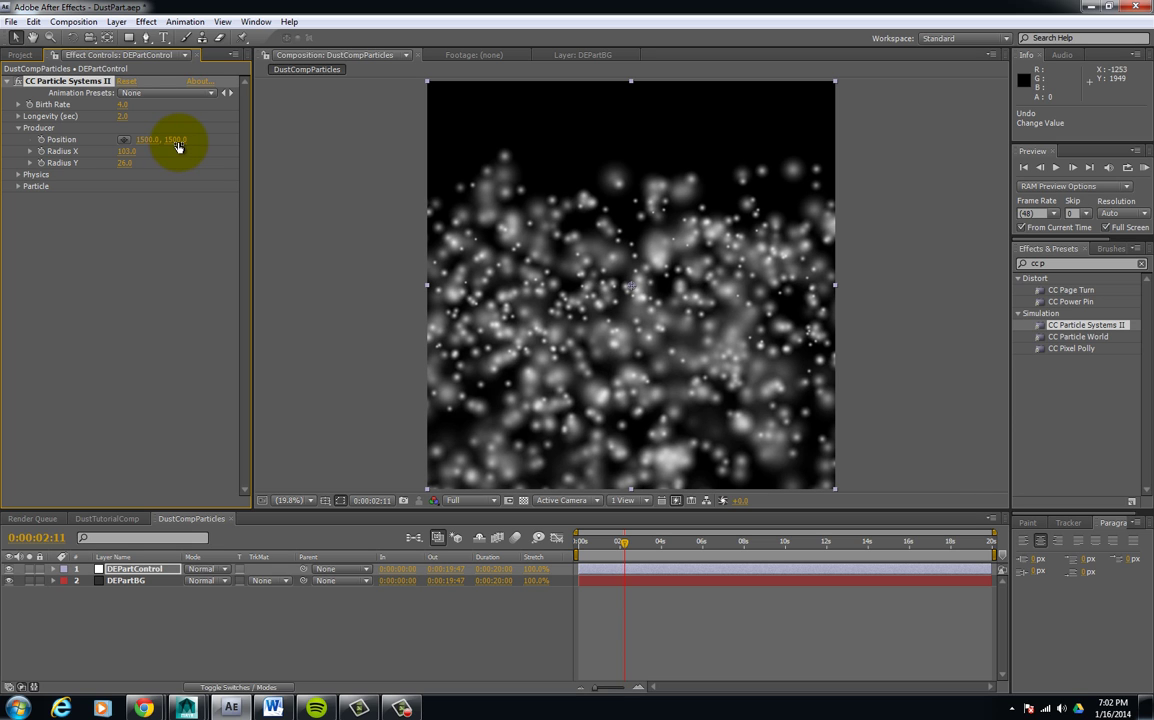
{"action": "left_click_drag", "start_coordinate": [179, 147], "coordinate": [0, 142]}
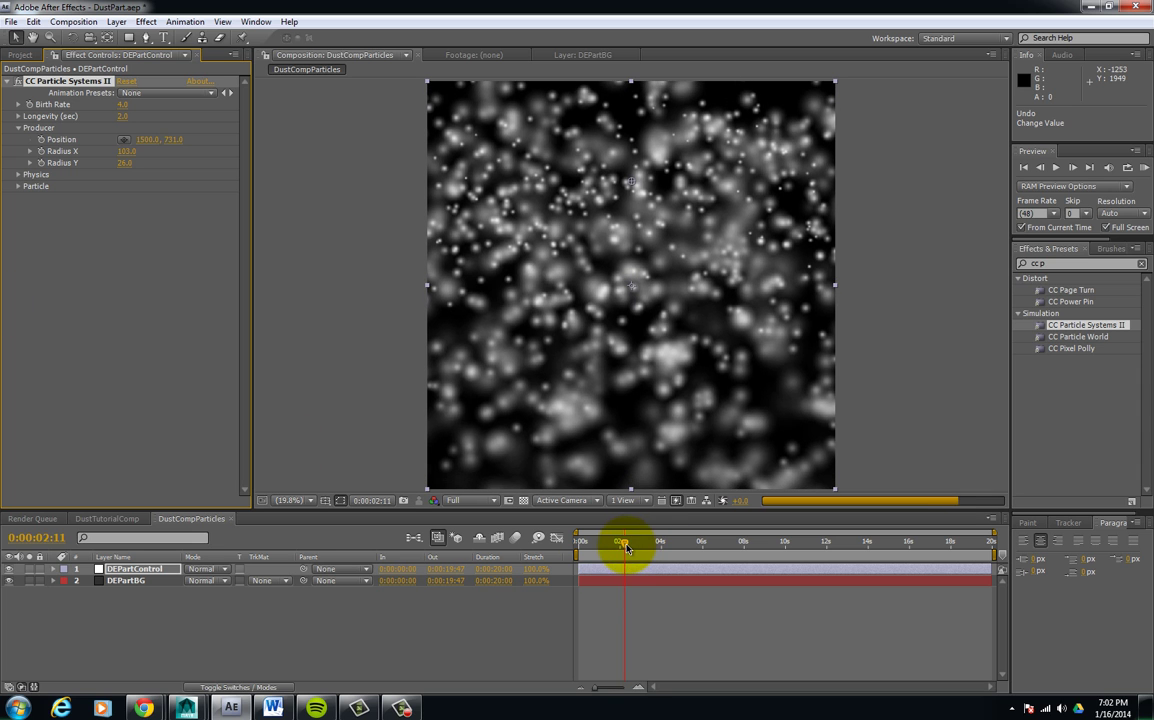
{"action": "left_click_drag", "start_coordinate": [626, 548], "coordinate": [683, 545]}
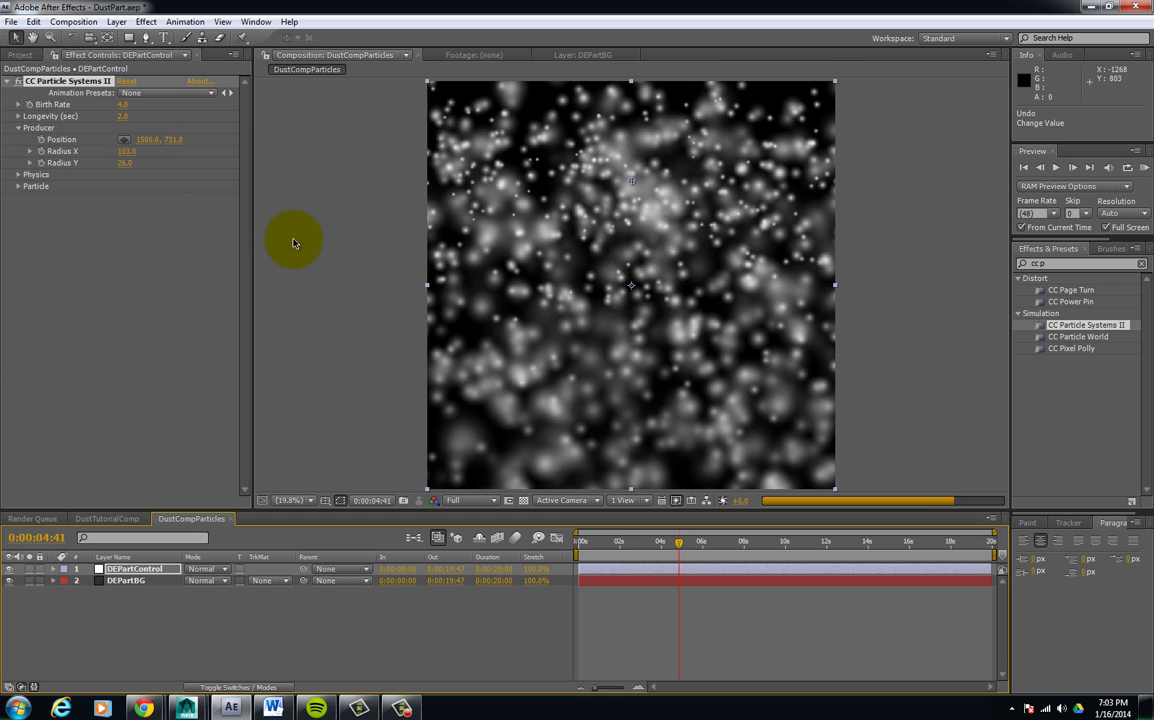
{"action": "key", "text": "ctrl+z"}
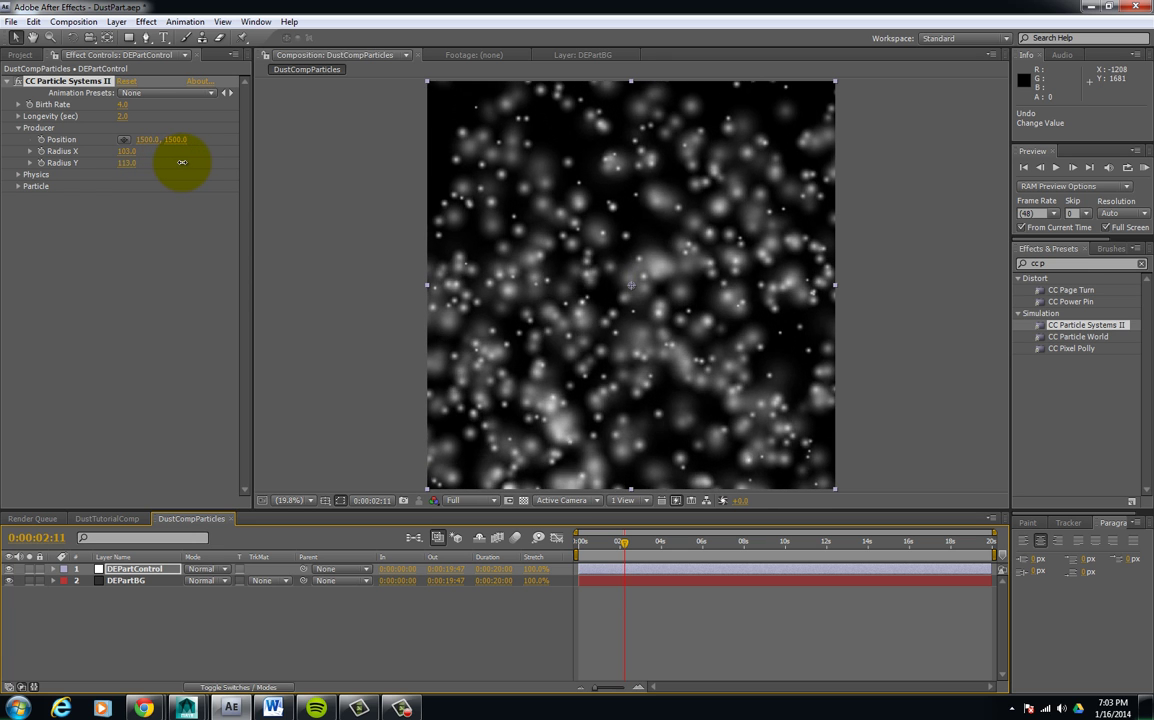
- Set the producer's Radius Y to 113 and preview the particle motion up to about seven seconds
{"action": "left_click_drag", "start_coordinate": [182, 162], "coordinate": [182, 163]}
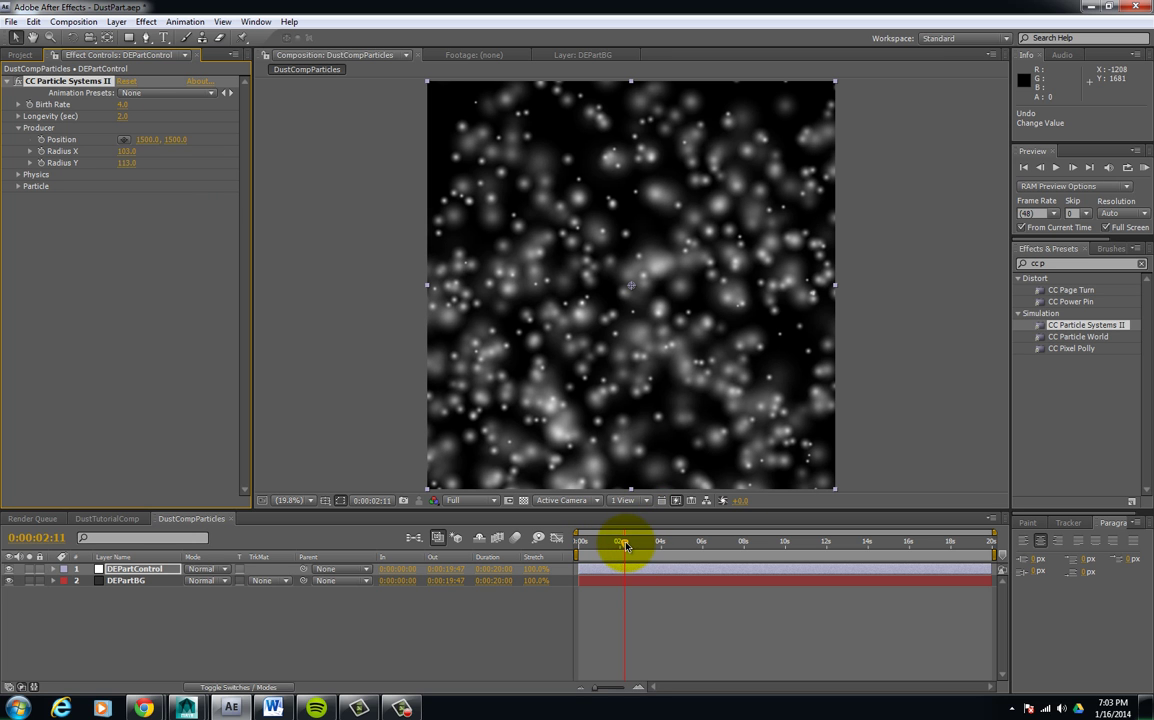
{"action": "left_click_drag", "start_coordinate": [626, 543], "coordinate": [733, 543]}
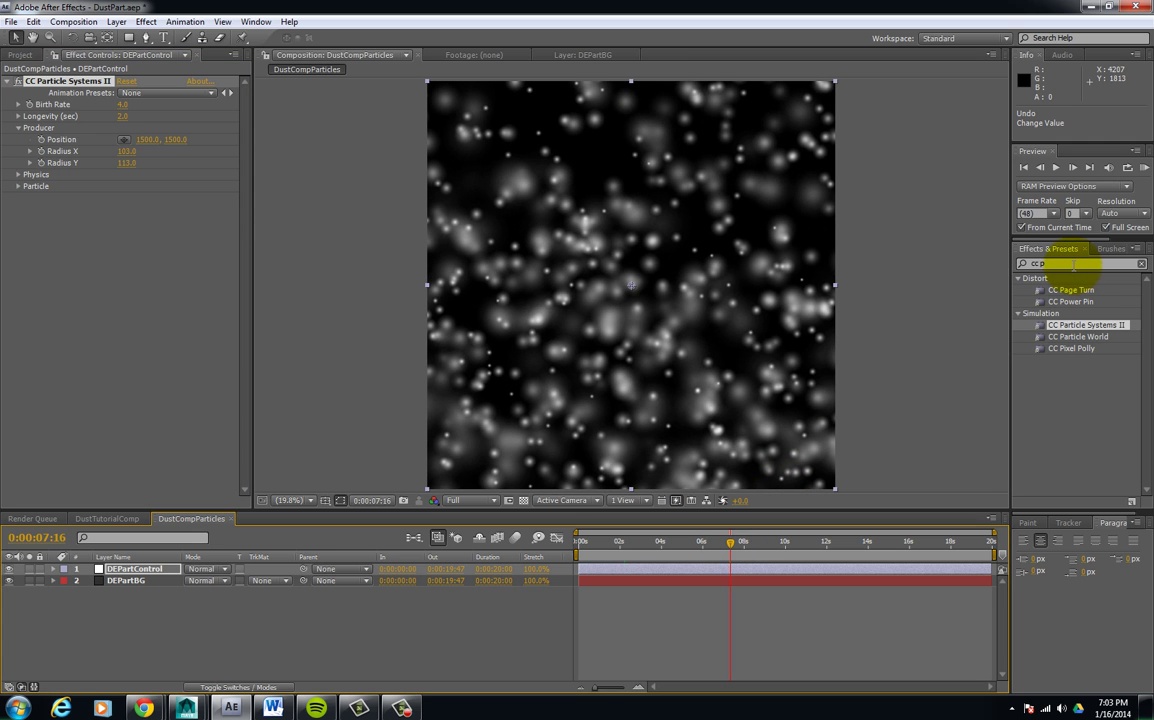
{"action": "key", "text": "ctrl+shift+d"}
{"action": "mouse_move", "coordinate": [659, 89]}
{"action": "left_mouse_down"}
{"action": "mouse_move", "coordinate": [688, 167]}
{"action": "mouse_move", "coordinate": [672, 226]}
{"action": "mouse_move", "coordinate": [675, 283]}
{"action": "mouse_move", "coordinate": [701, 334]}
{"action": "mouse_move", "coordinate": [685, 375]}
{"action": "mouse_move", "coordinate": [697, 466]}
{"action": "left_mouse_up"}
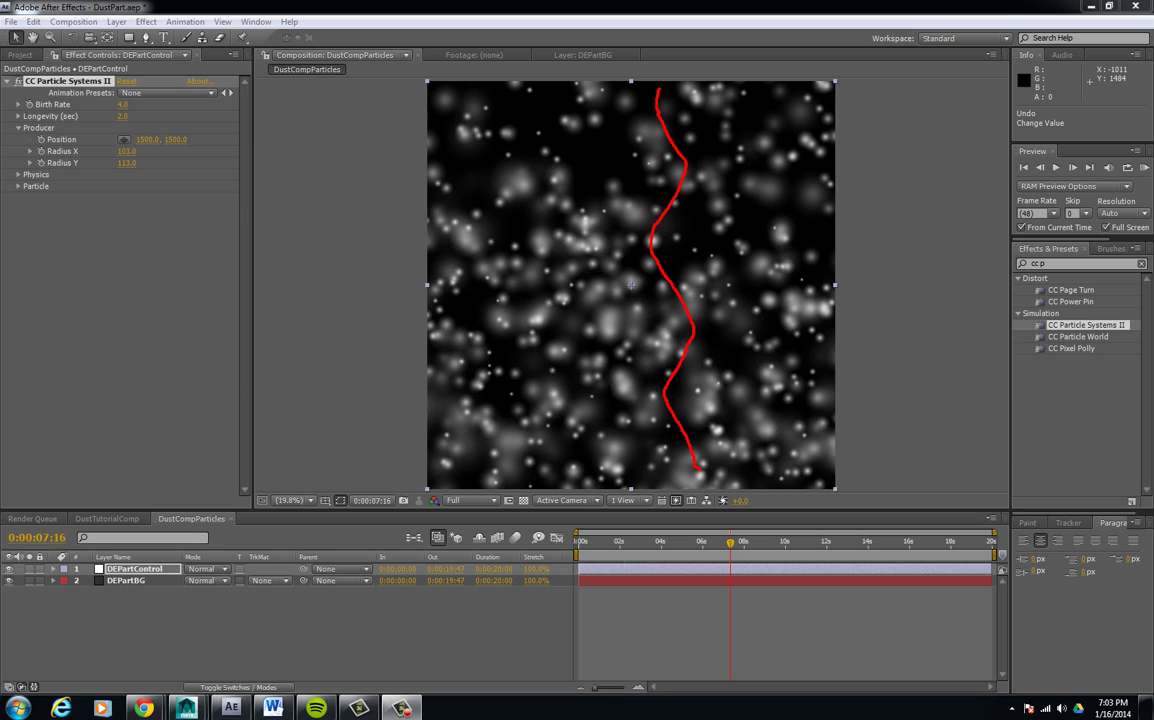
{"action": "key", "text": "Escape"}
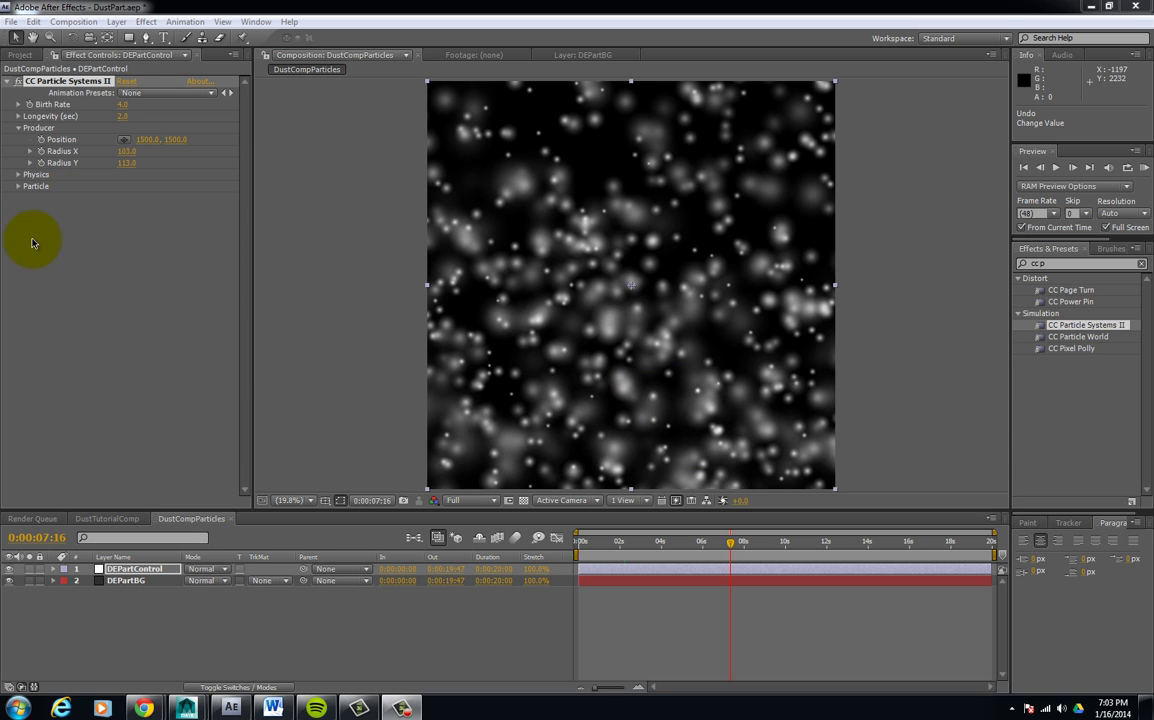
- Try a particle Longevity of about 2.4 seconds, and reduce it to 1.2 seconds
{"action": "left_click", "coordinate": [128, 115]}
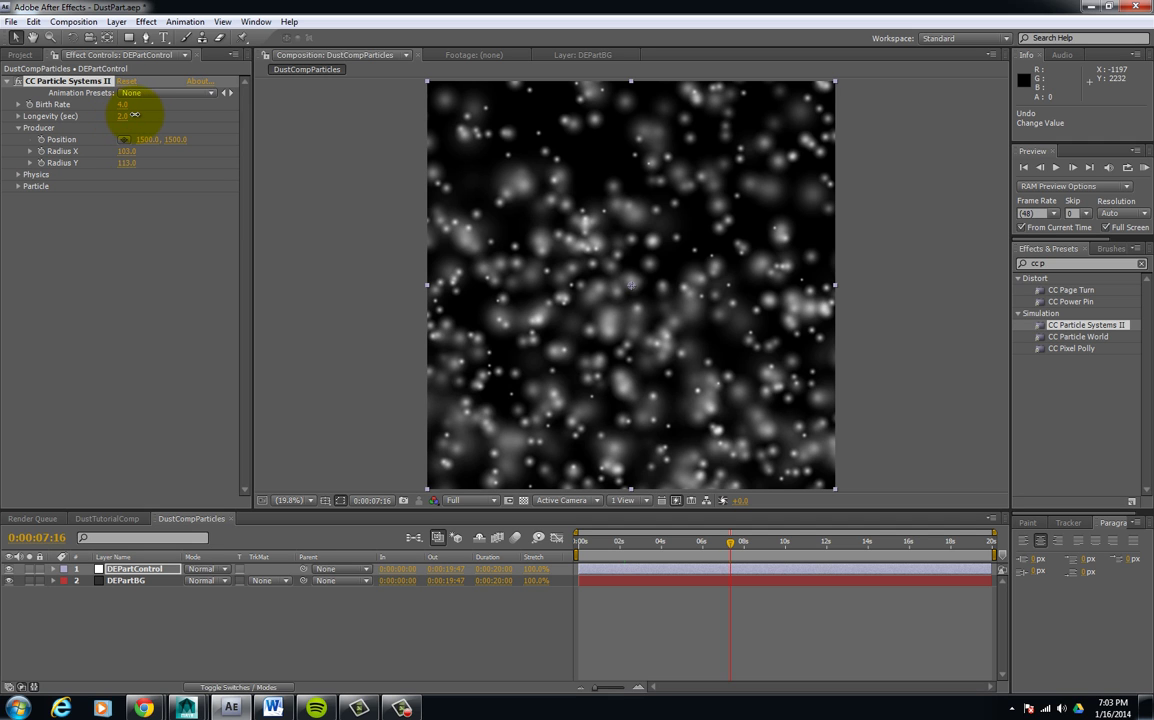
{"action": "left_click_drag", "start_coordinate": [135, 115], "coordinate": [138, 114]}
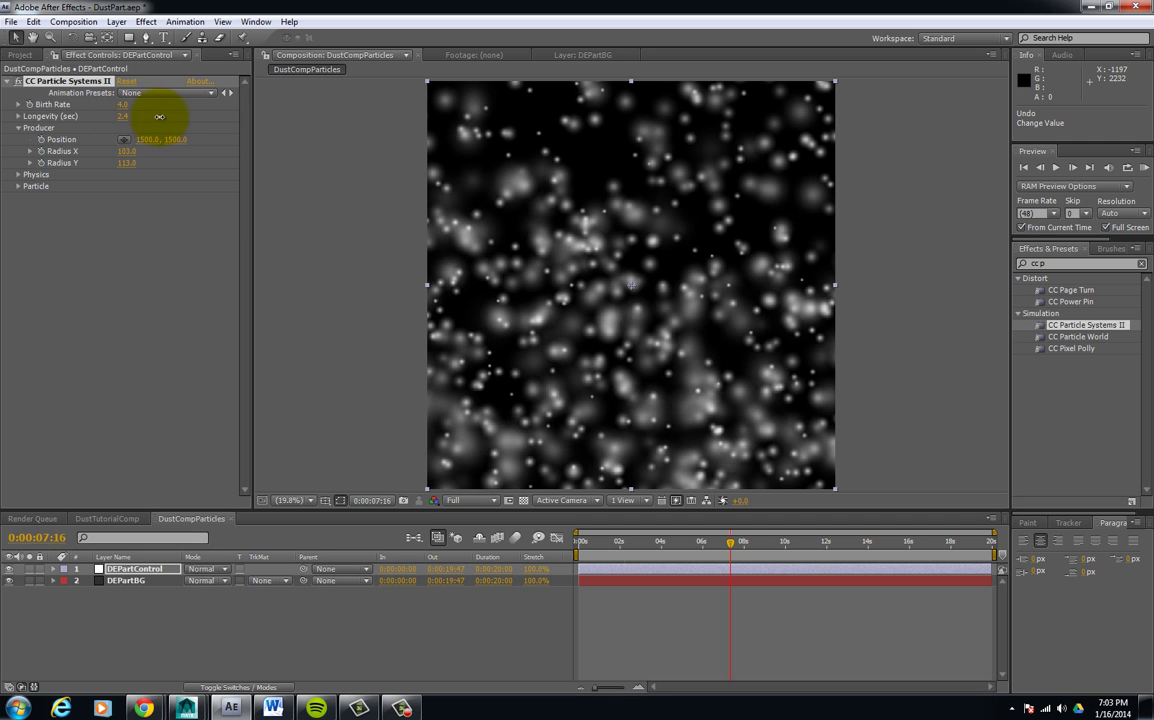
{"action": "left_click_drag", "start_coordinate": [175, 119], "coordinate": [129, 122]}
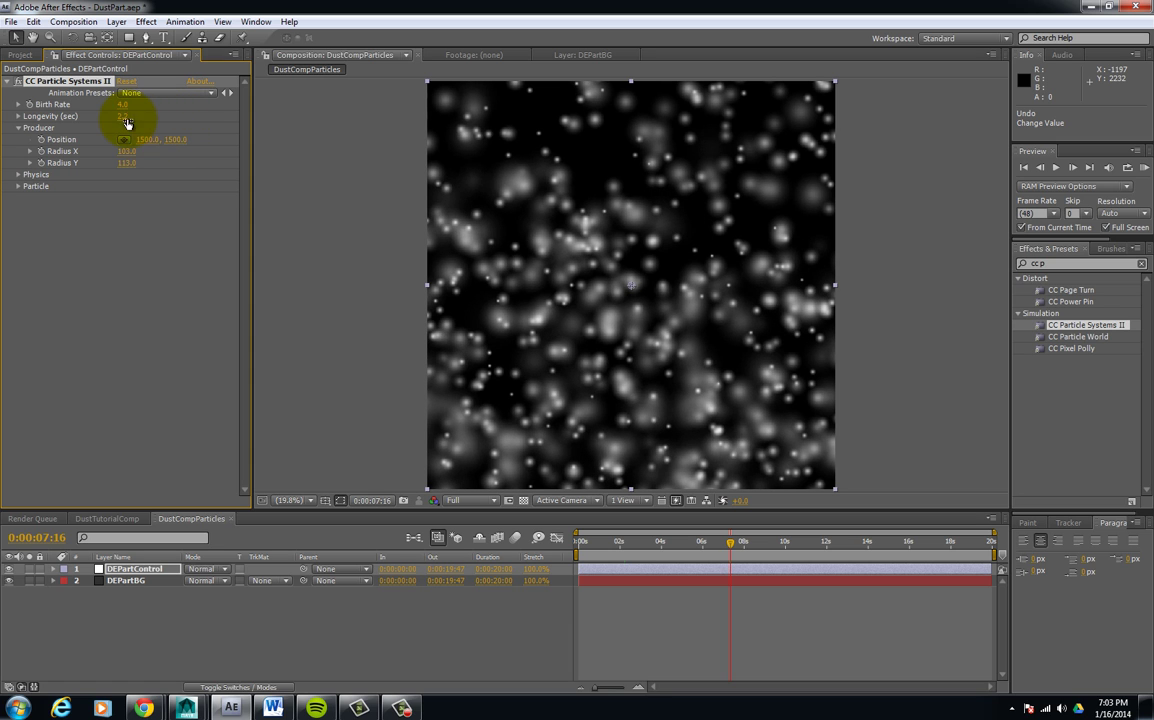
{"action": "left_click", "coordinate": [128, 117]}
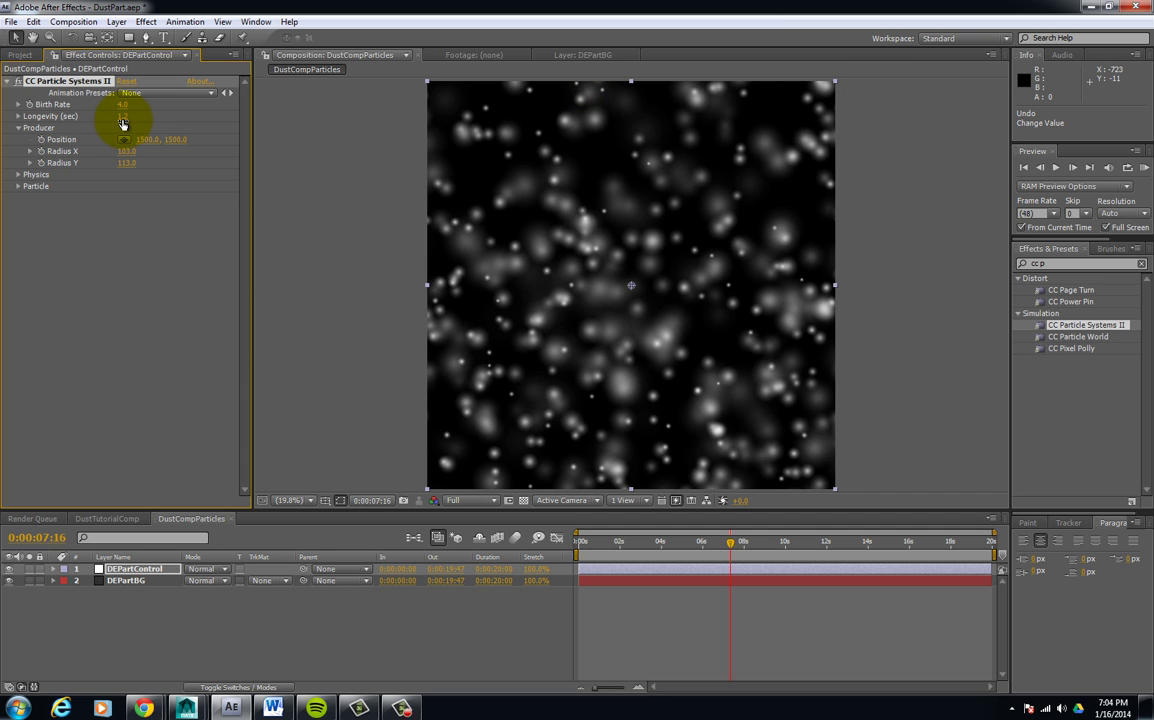
- Look at the old room image in the DustTutorialComp composition and return to DustCompParticles
{"action": "left_click", "coordinate": [195, 519]}
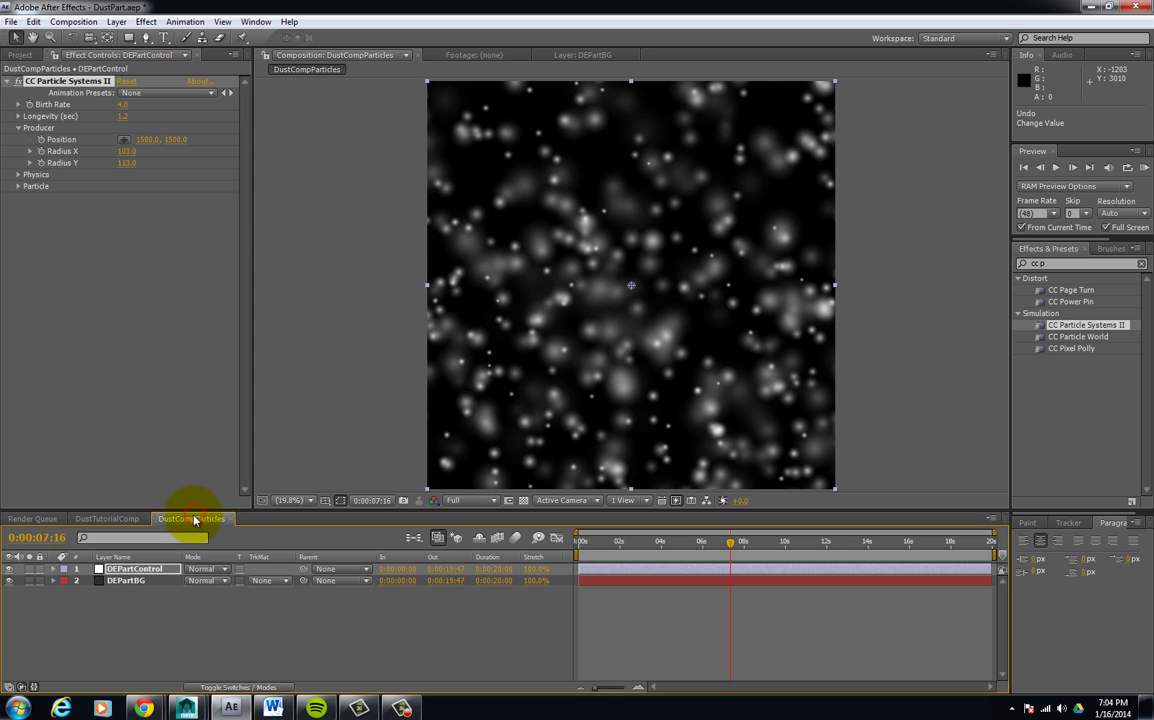
{"action": "left_click", "coordinate": [120, 519]}
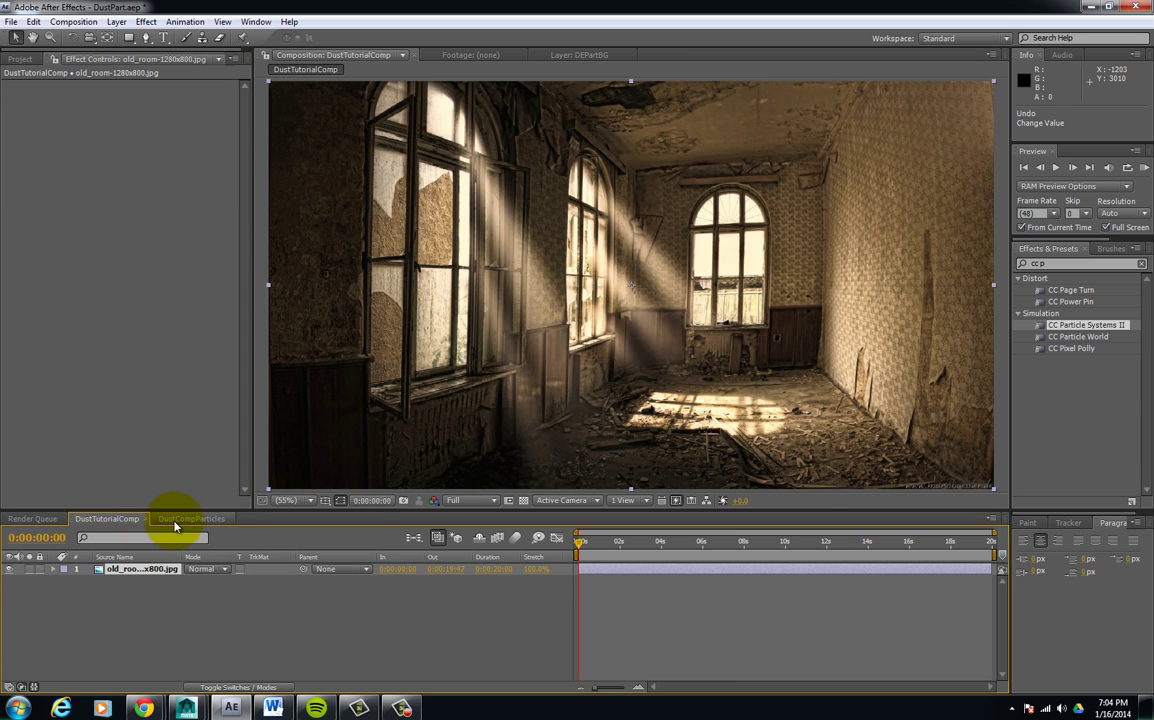
{"action": "left_click", "coordinate": [185, 520]}
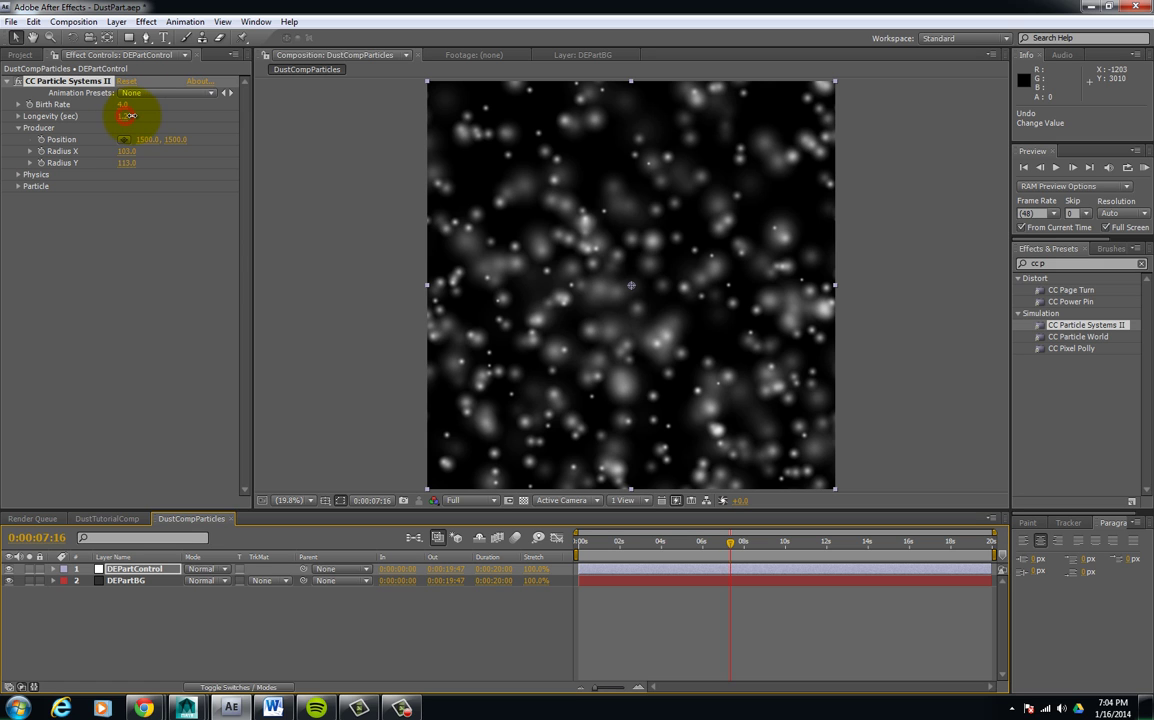
- Set the particle Longevity to 1.0 seconds and Birth Rate to 3.0, and preview the motion between about one and four seconds
{"action": "left_click_drag", "start_coordinate": [140, 115], "coordinate": [153, 114]}
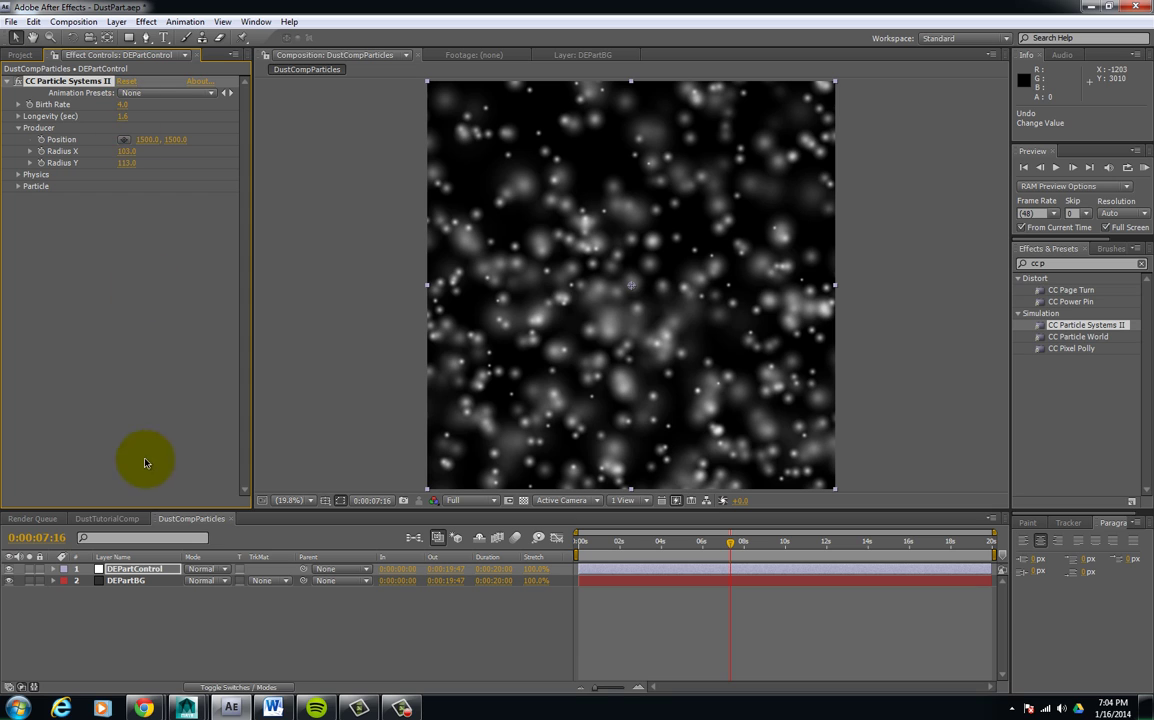
{"action": "left_click", "coordinate": [121, 117]}
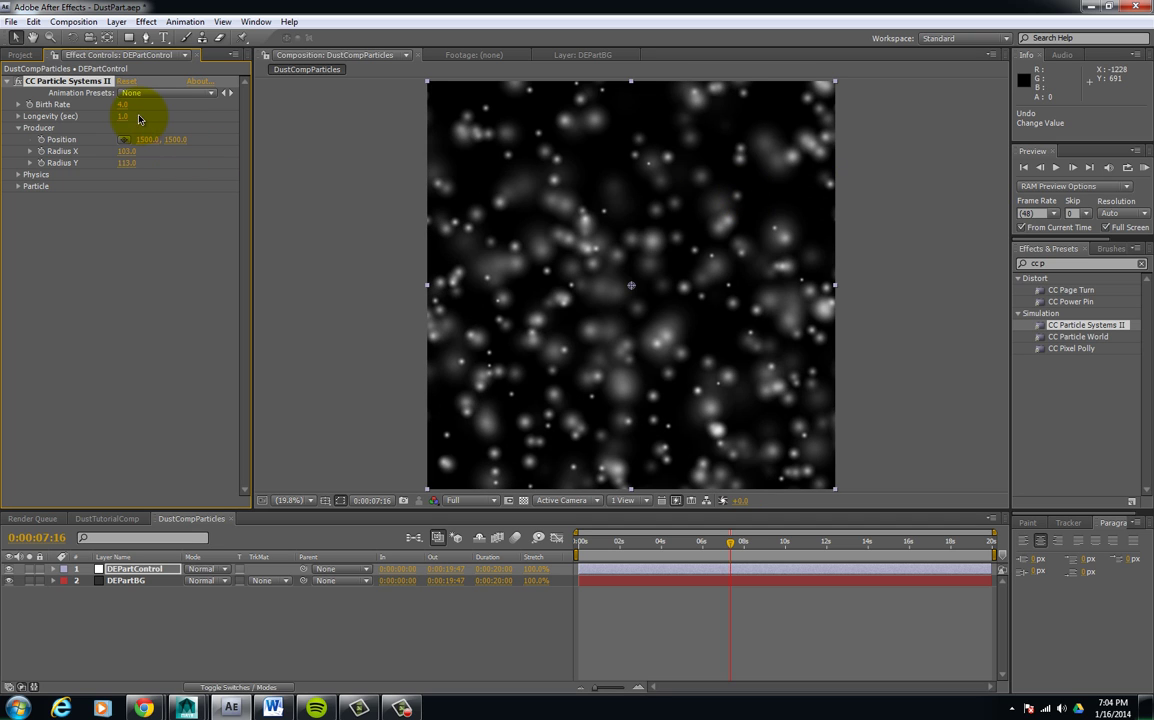
{"action": "left_click", "coordinate": [121, 105]}
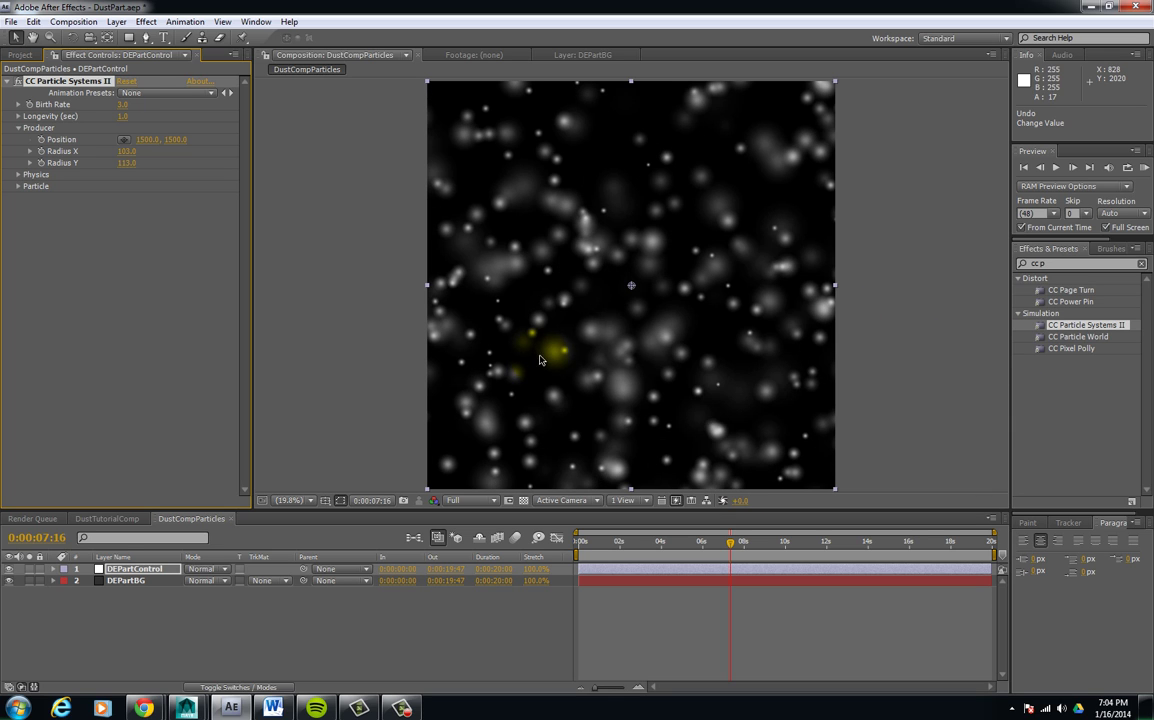
{"action": "left_click", "coordinate": [602, 543]}
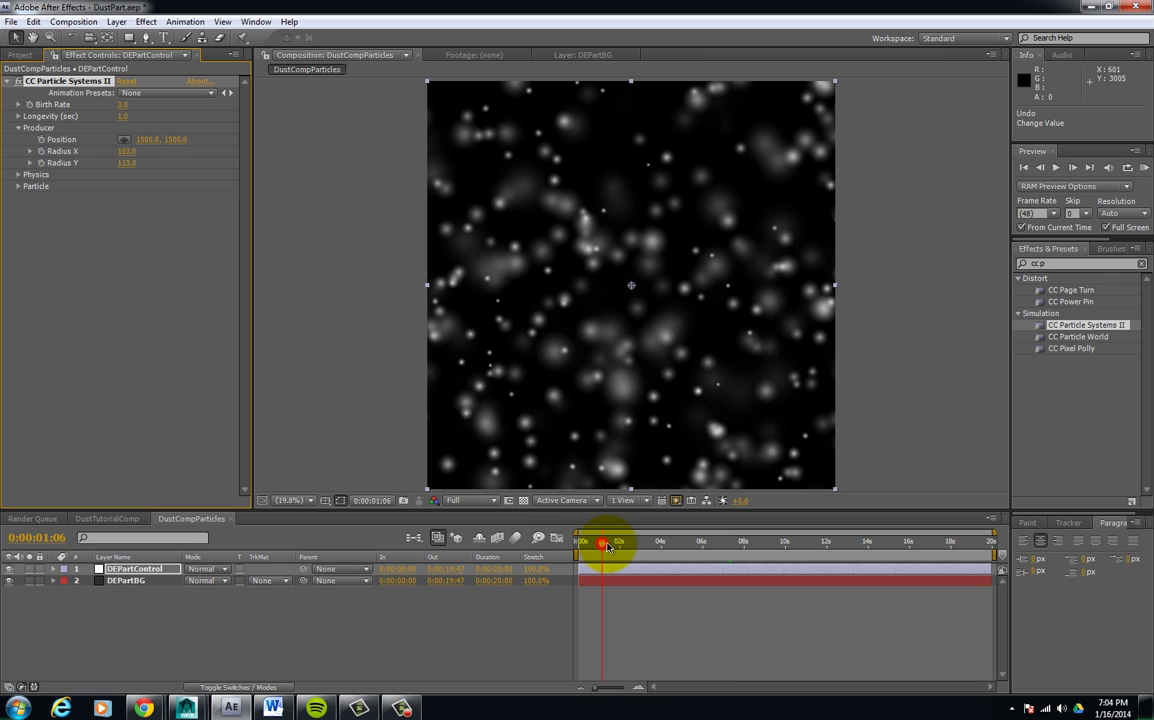
{"action": "left_click_drag", "start_coordinate": [607, 546], "coordinate": [656, 543]}
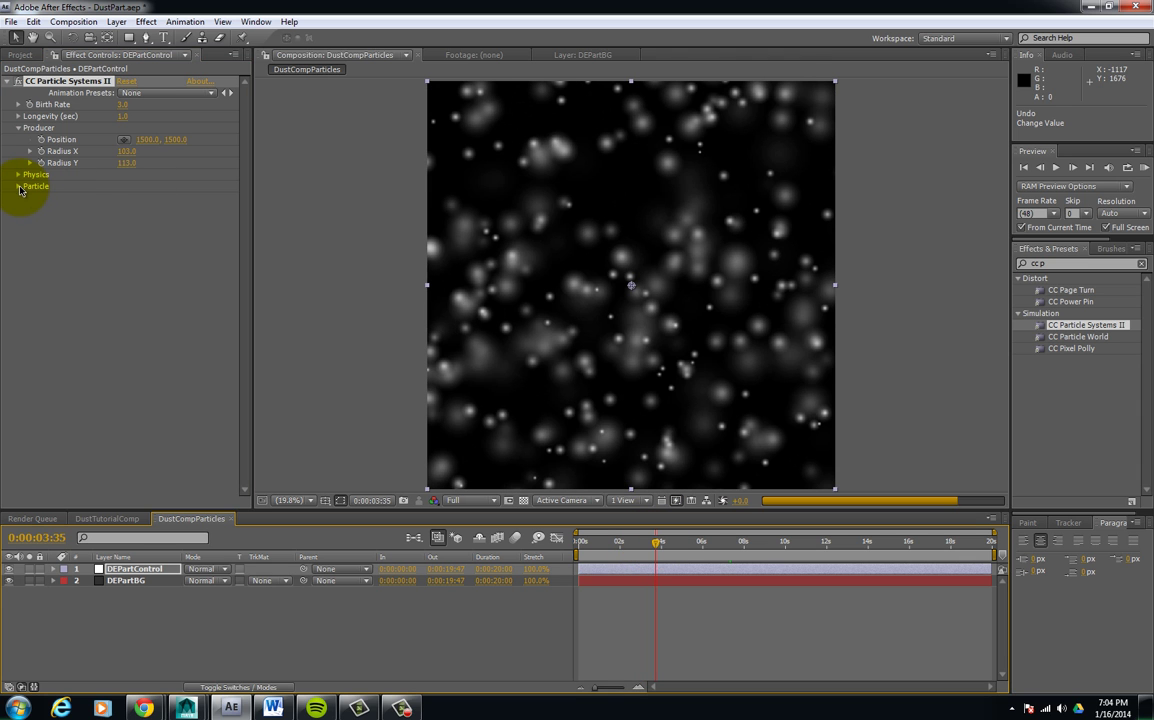
- Set the particle Birth Size to 0.05
{"action": "left_click", "coordinate": [19, 187]}
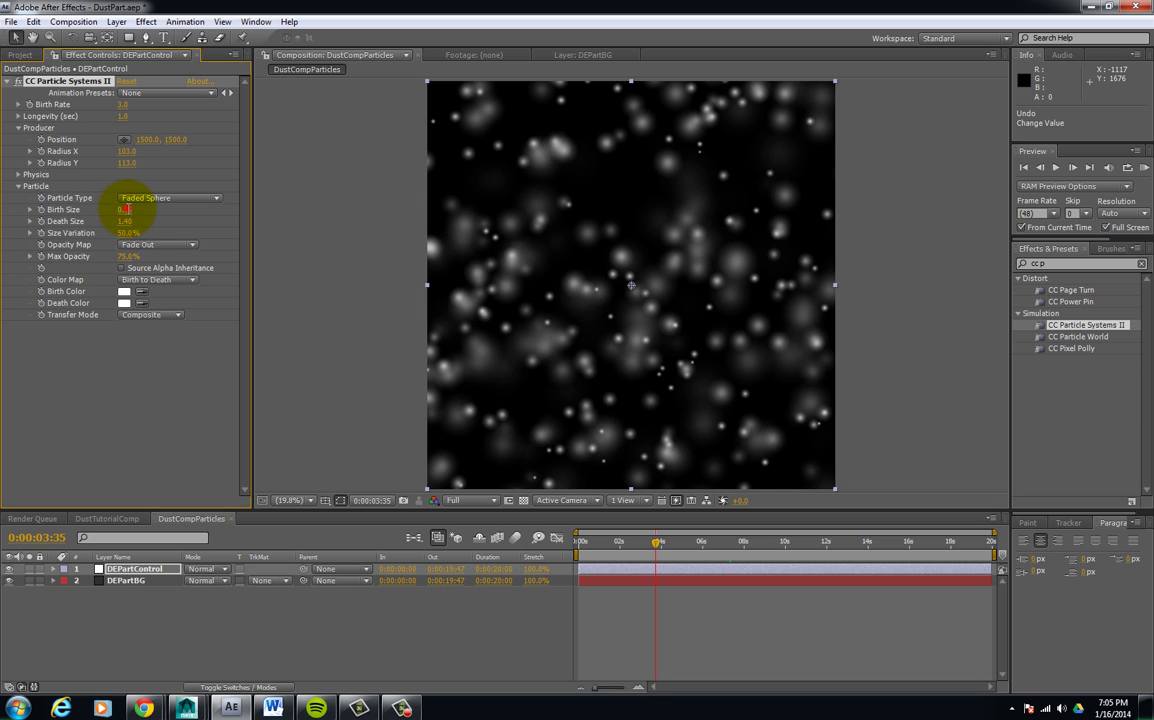
{"action": "left_click", "coordinate": [126, 209]}
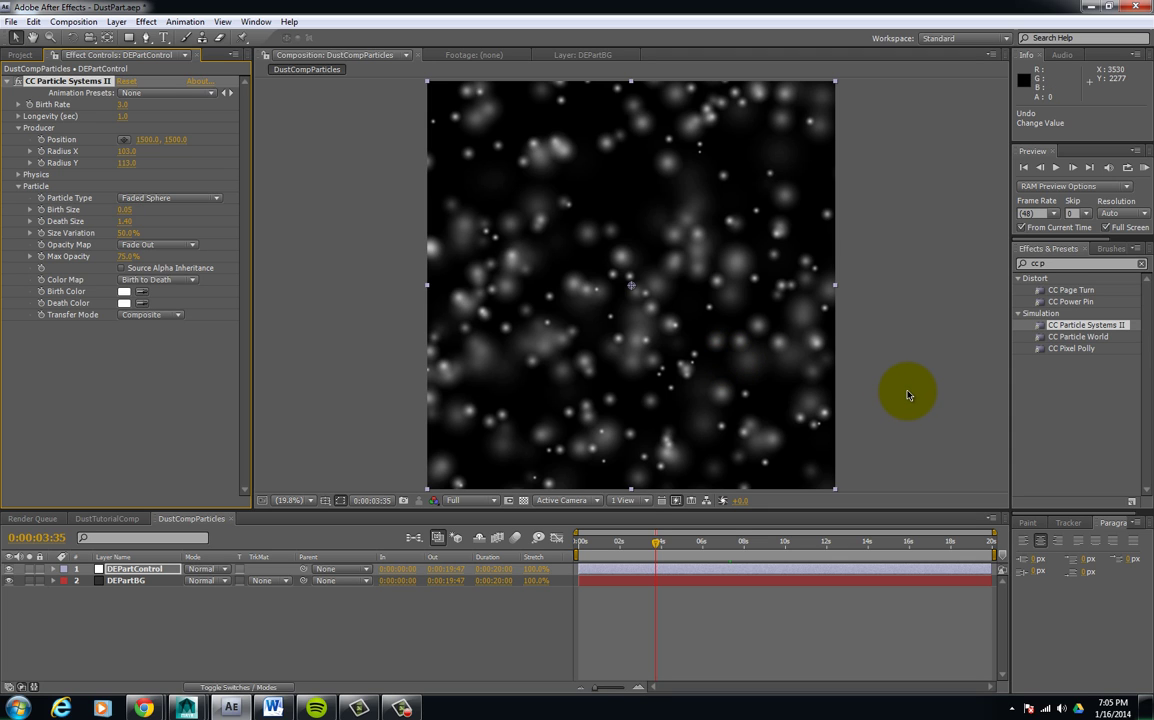
- Set the particle Death Size to 0.40 and preview the motion up to about five seconds
{"action": "left_click", "coordinate": [124, 221]}
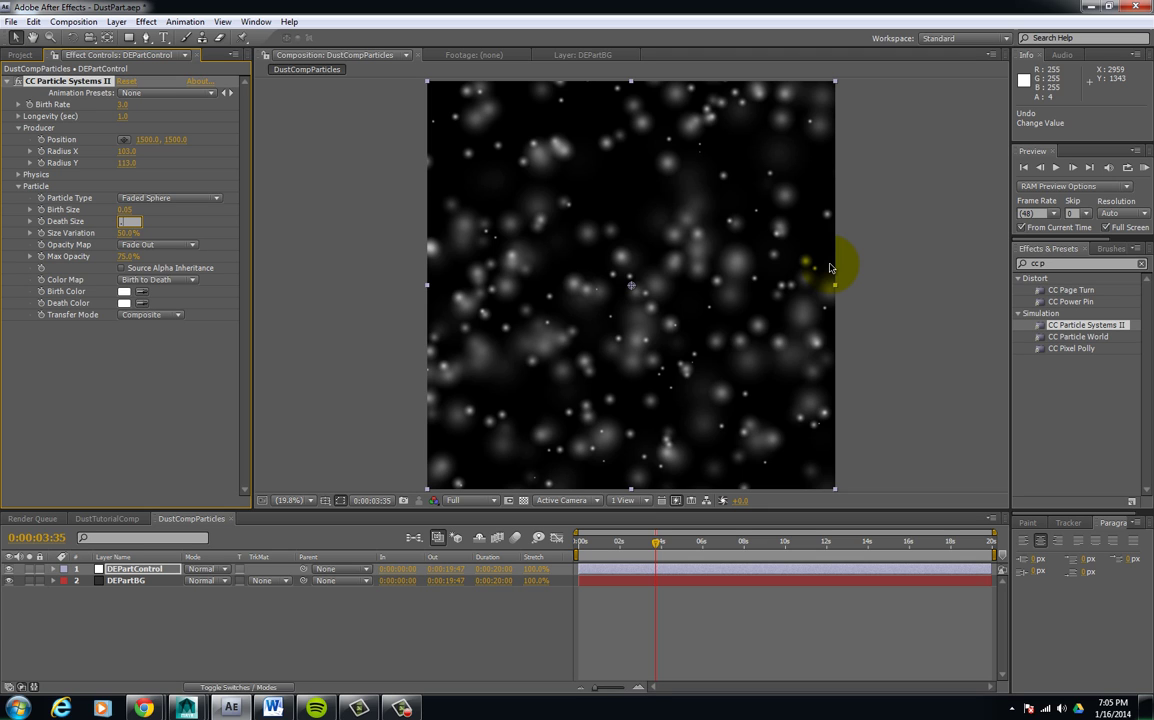
{"action": "type", "text": ".4"}
{"action": "key", "text": "Return"}
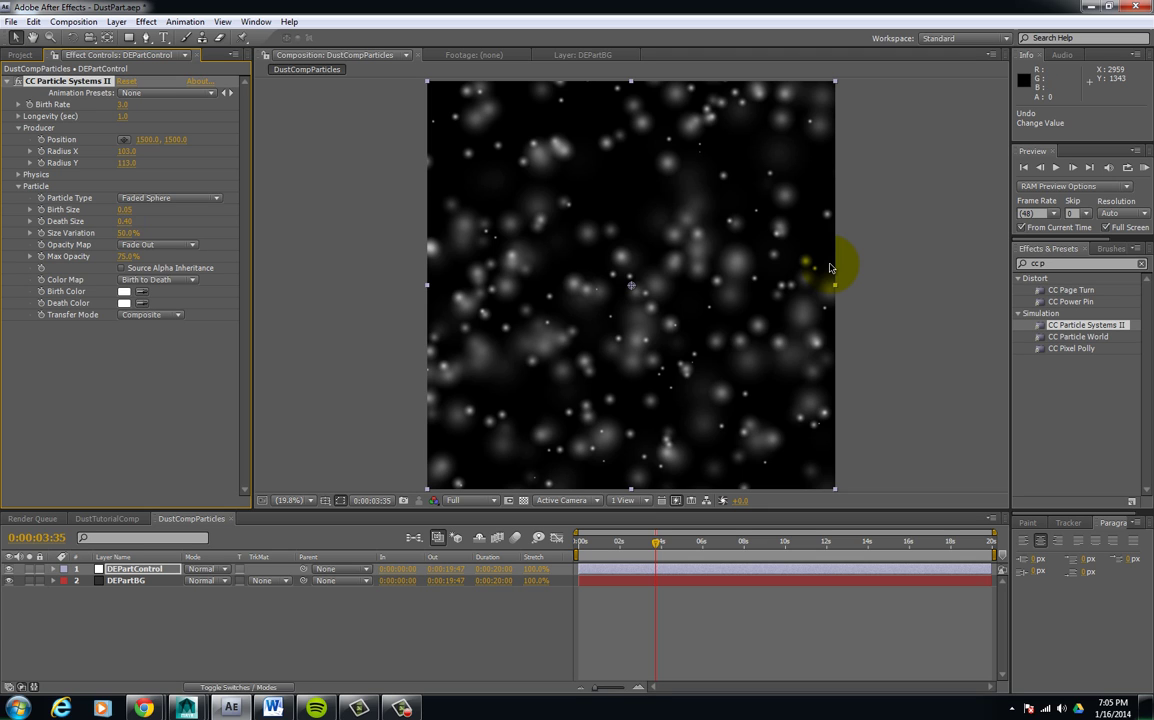
{"action": "left_click_drag", "start_coordinate": [616, 551], "coordinate": [689, 544]}
- Duplicate the DEPartControl layer and set the copy's particle Birth Size to 0.80 and Death Size to 1.40
{"action": "left_click", "coordinate": [157, 572]}
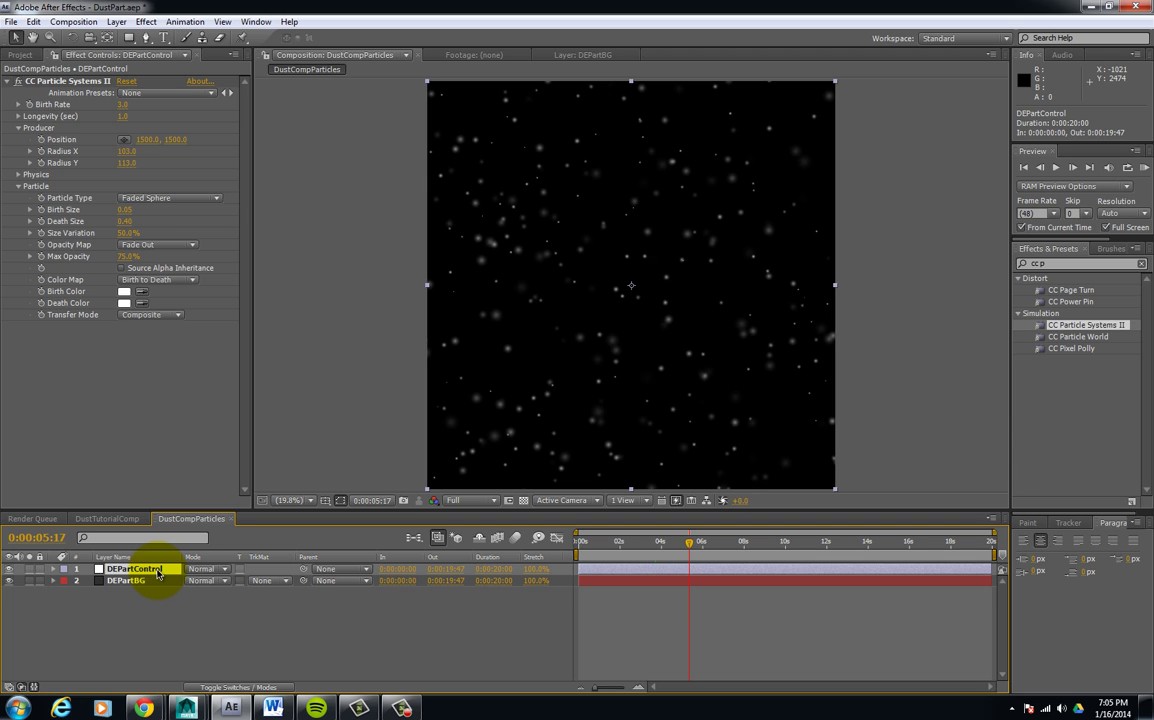
{"action": "key", "text": "ctrl+d"}
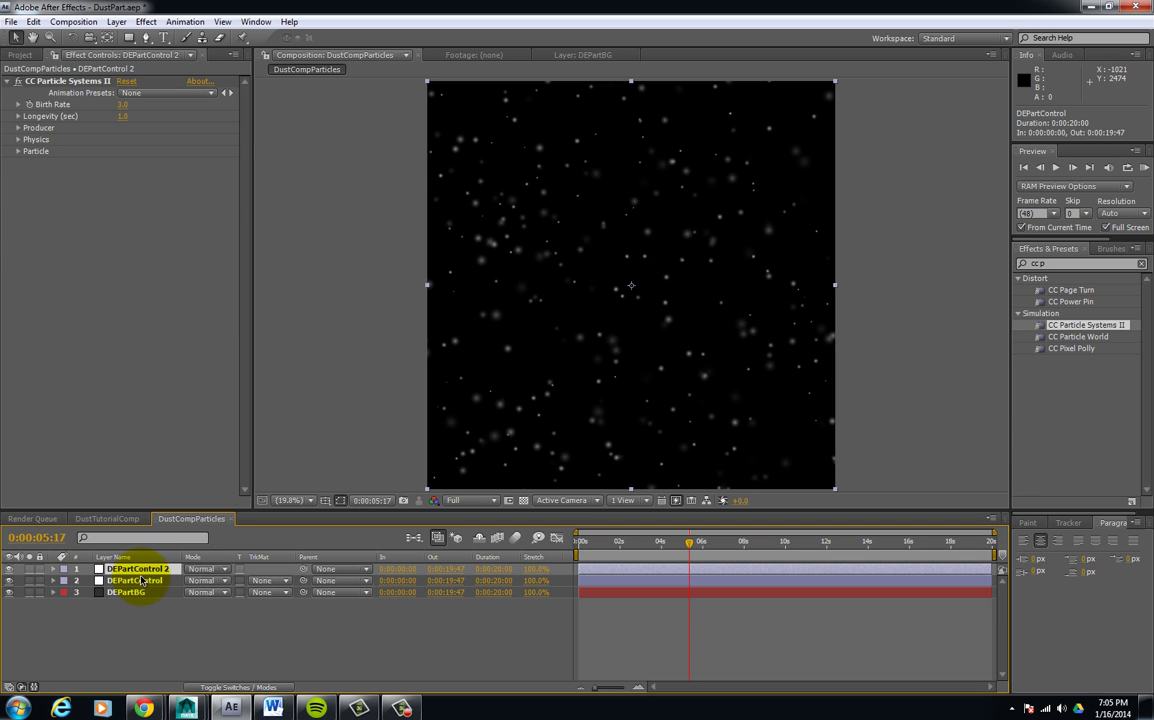
{"action": "left_click", "coordinate": [17, 152]}
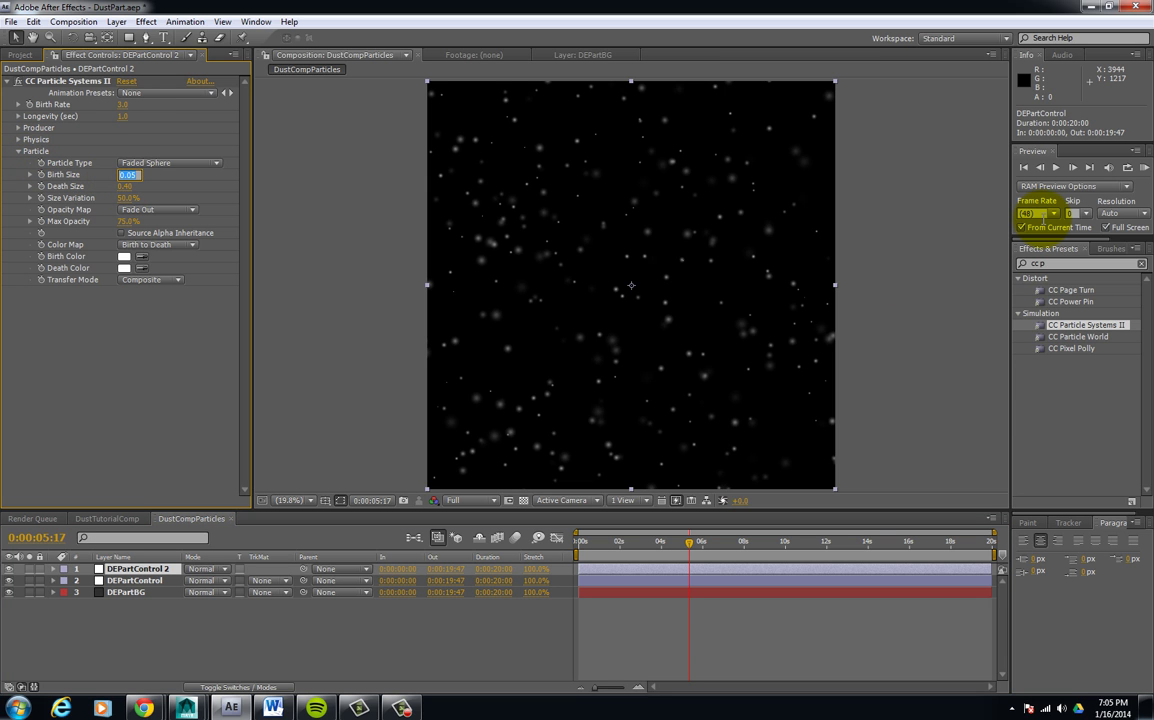
{"action": "type", "text": ".8"}
{"action": "key", "text": "Return"}
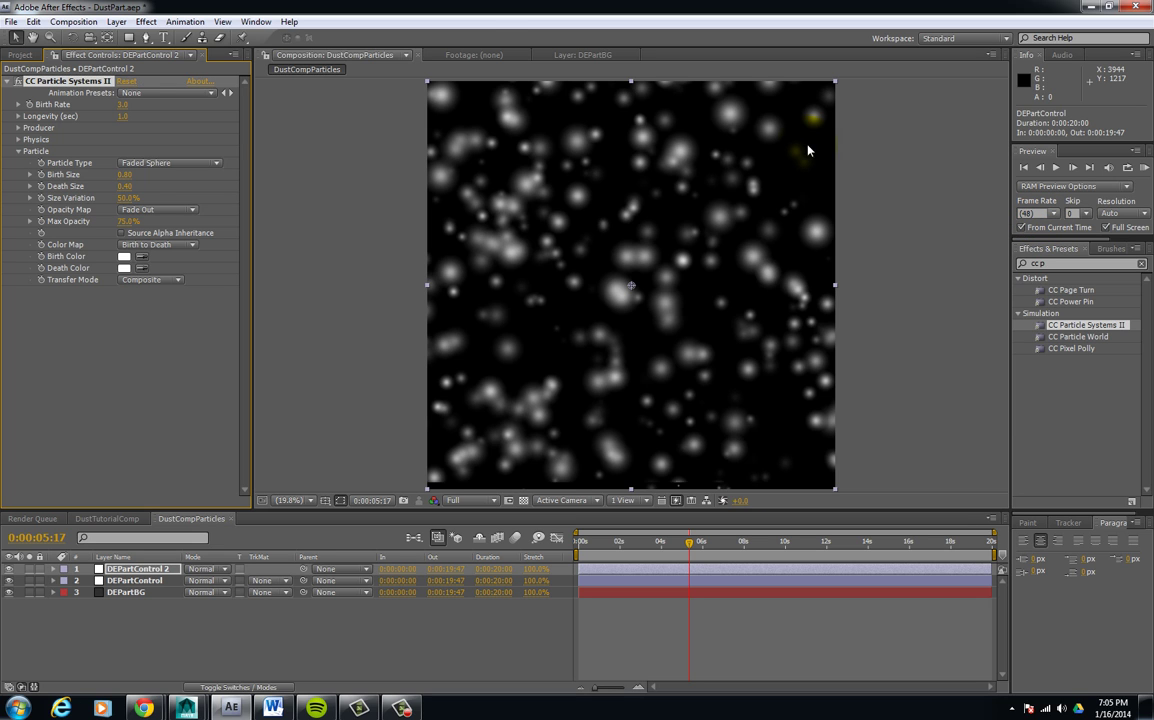
{"action": "left_click", "coordinate": [130, 186]}
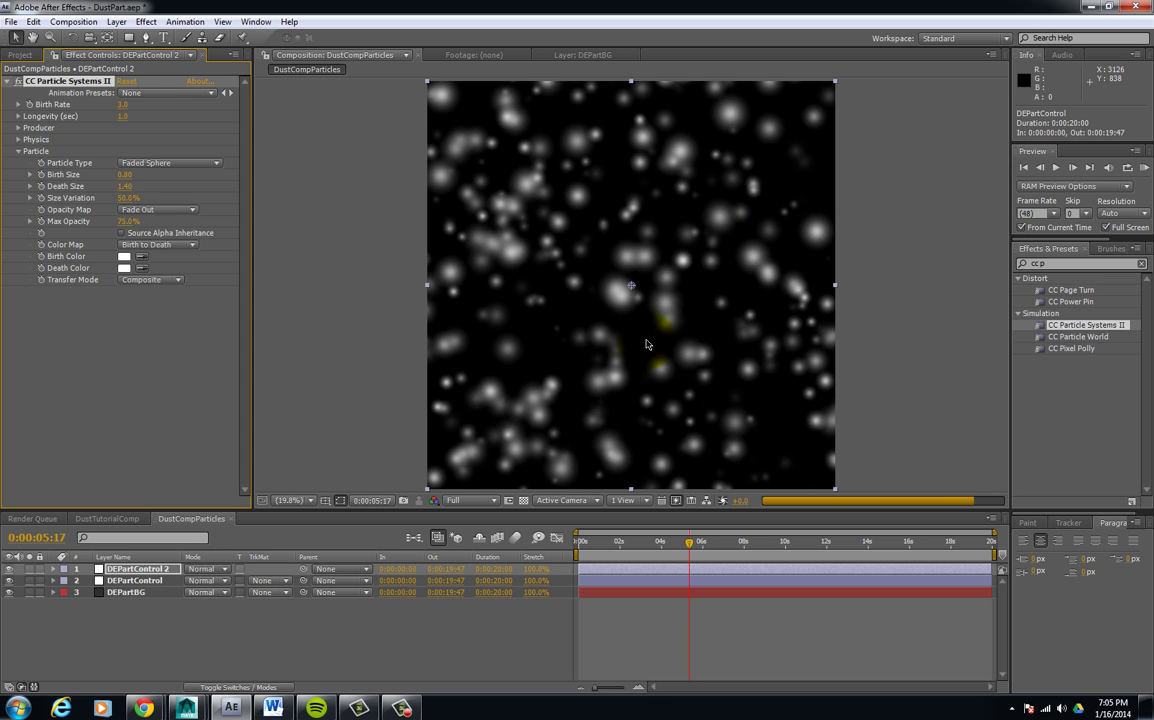
- Set the Birth Rate of DEPartControl 2 to 0.4 and preview the motion up to about five seconds
{"action": "left_click", "coordinate": [128, 104]}
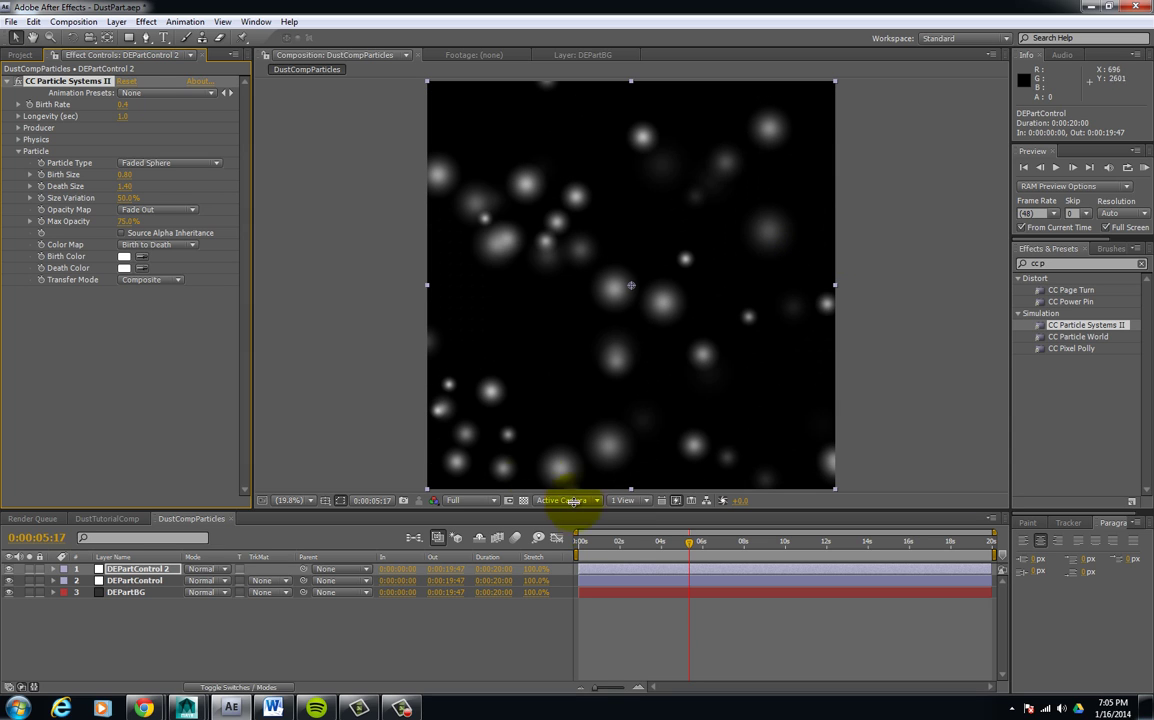
{"action": "left_click_drag", "start_coordinate": [616, 545], "coordinate": [680, 542]}
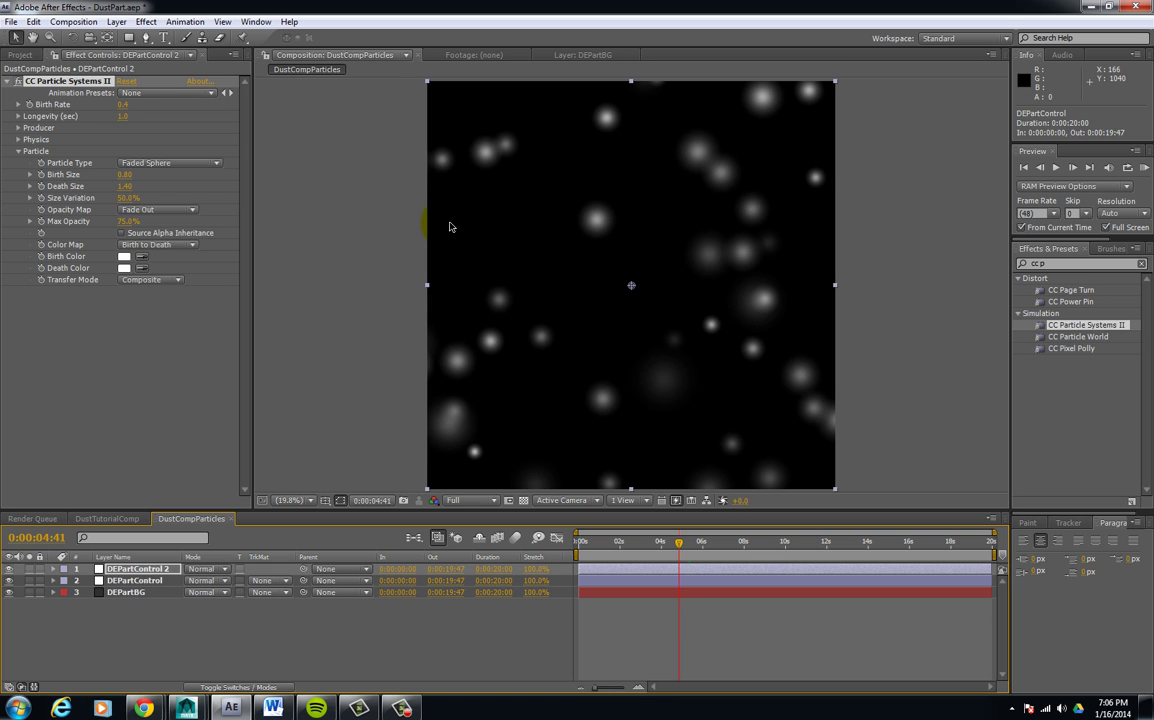
{"action": "key", "text": "ctrl+z"}
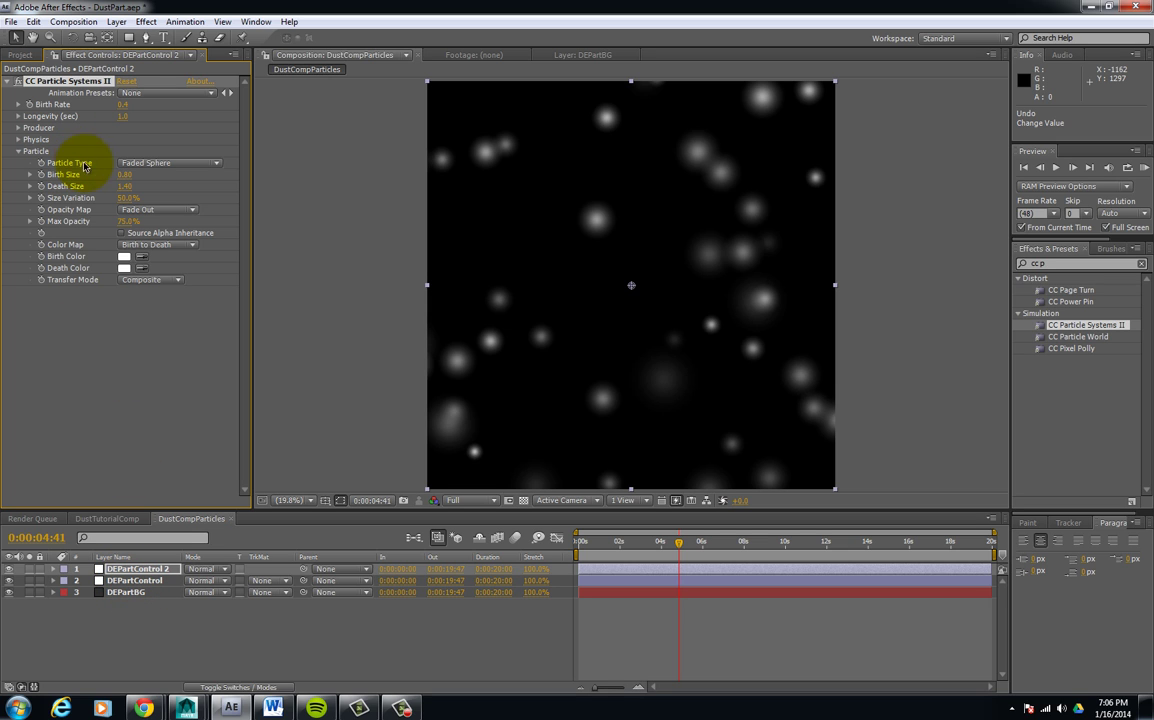
- Hide and show the DEPartControl 2 layer repeatedly to compare the frame with and without its large particles
{"action": "left_click", "coordinate": [9, 572]}
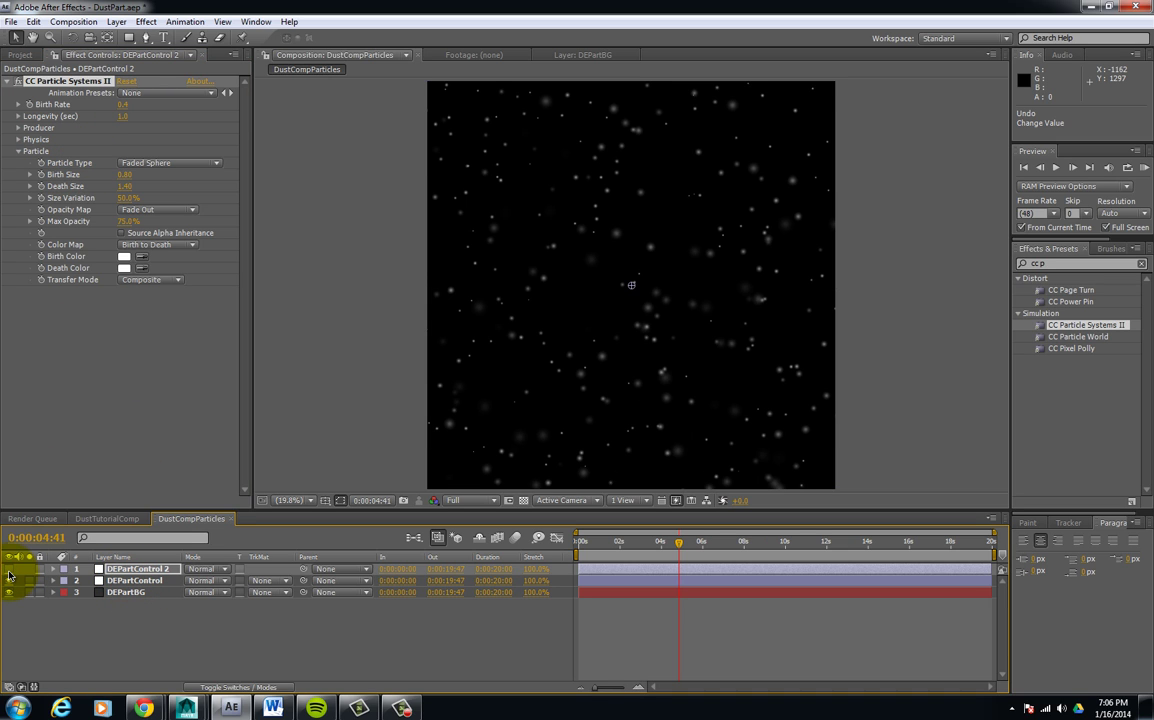
{"action": "left_click", "coordinate": [9, 571]}
{"action": "left_click", "coordinate": [9, 571]}
{"action": "left_click", "coordinate": [9, 572]}
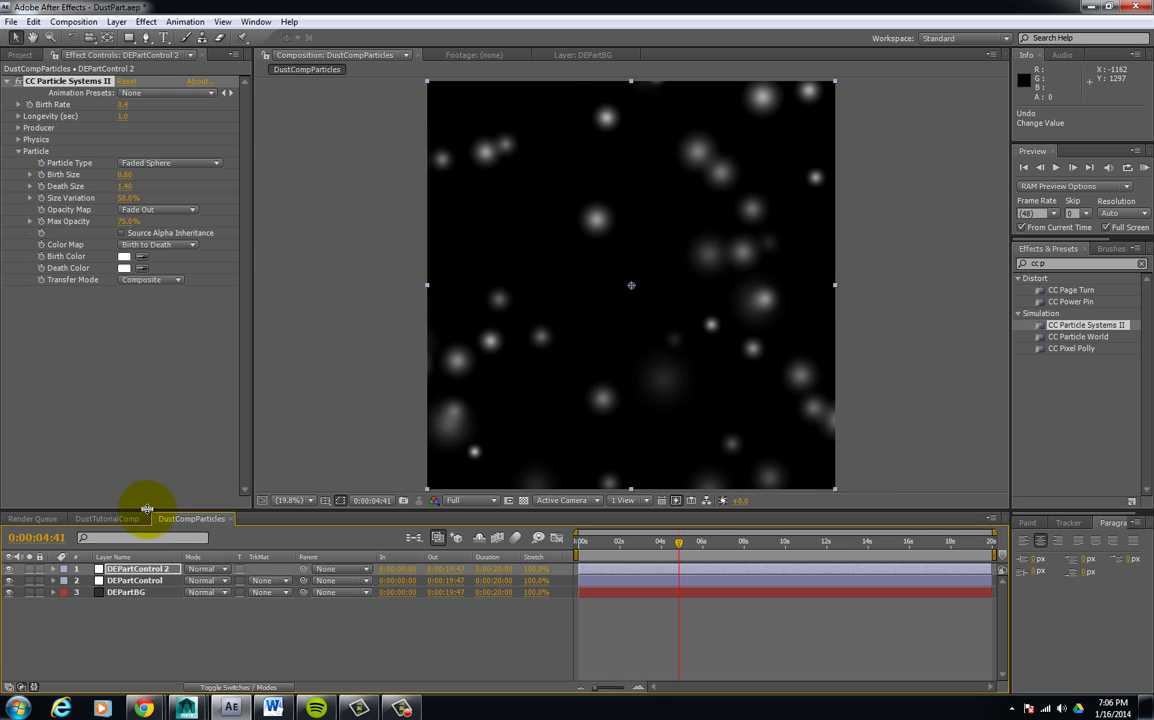
- Pre-compose DEPartControl 2 as DEPartControl 2 Comp 1, moving all attributes into the new composition, and preview both particle layers together
{"action": "left_click", "coordinate": [137, 568]}
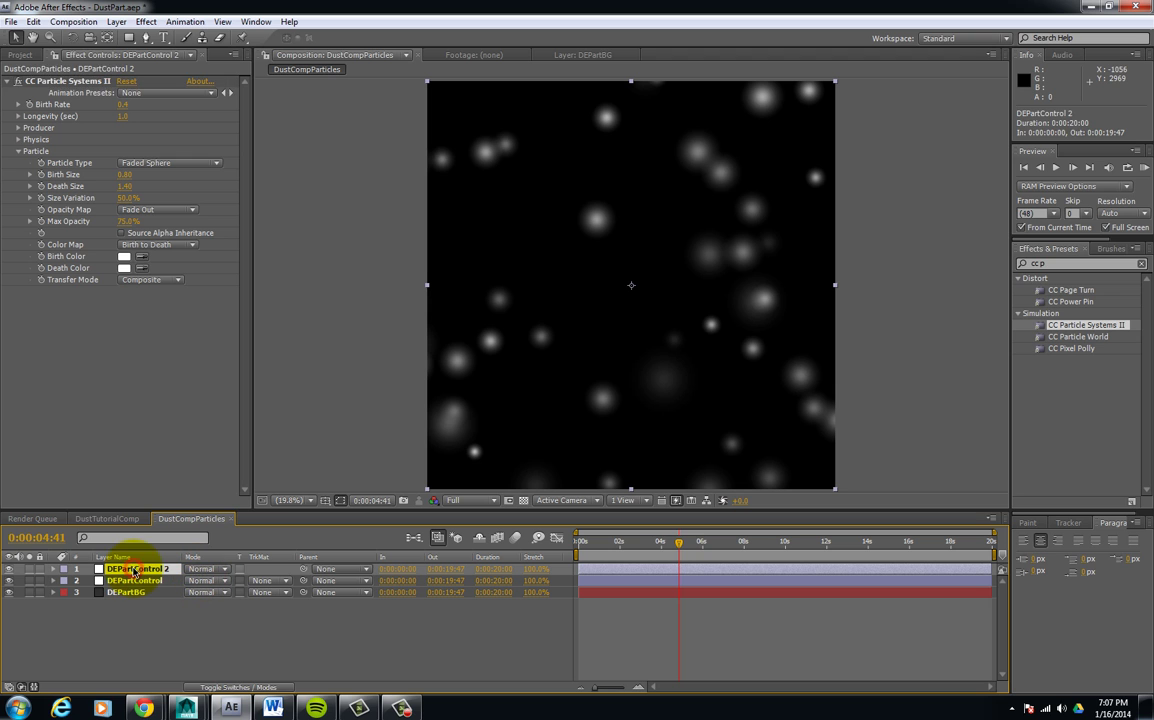
{"action": "left_click", "coordinate": [117, 21]}
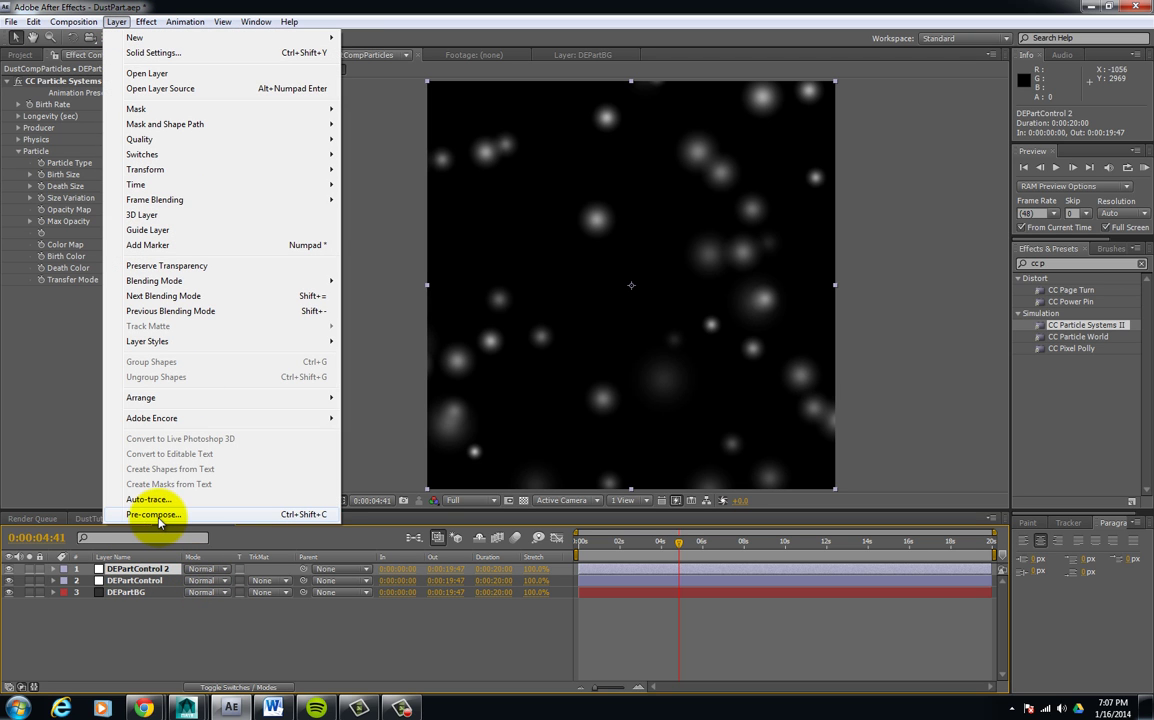
{"action": "left_click", "coordinate": [158, 517]}
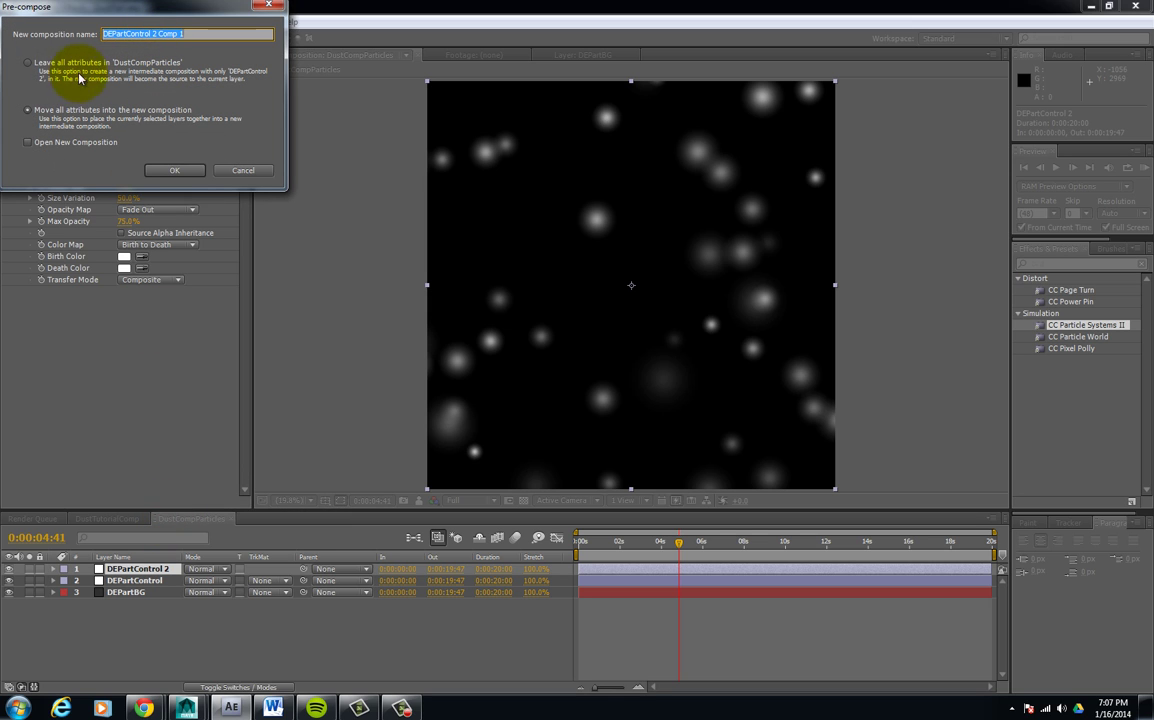
{"action": "left_click", "coordinate": [32, 63]}
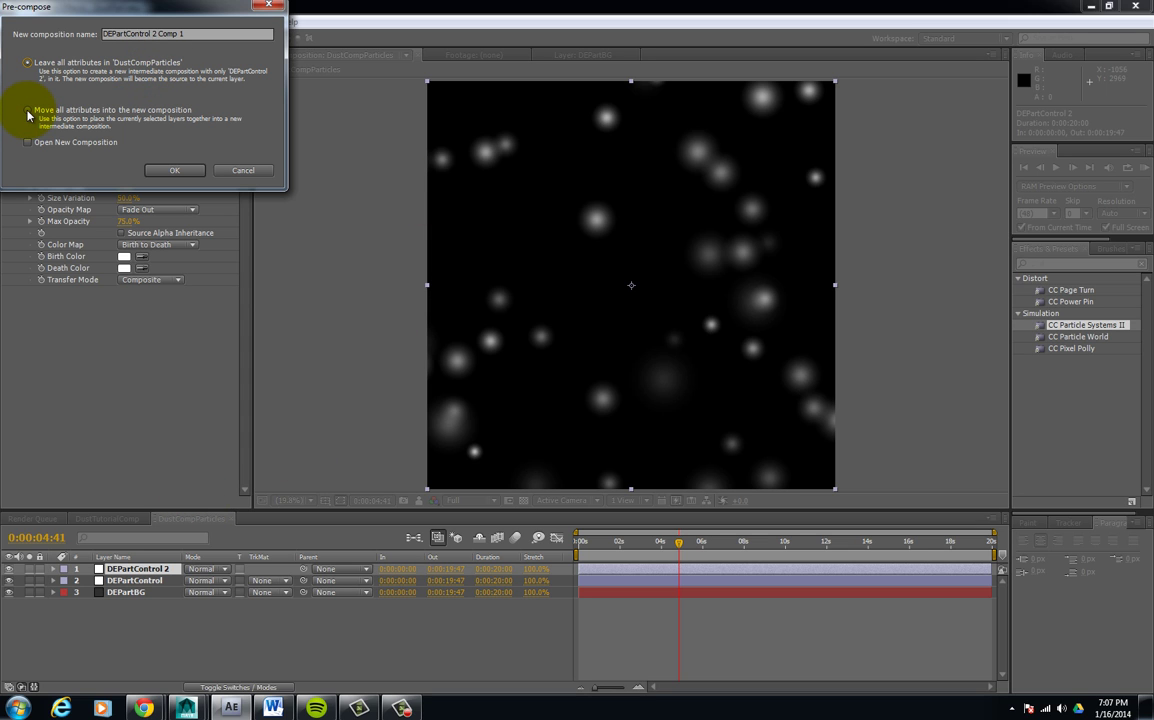
{"action": "left_click", "coordinate": [174, 172]}
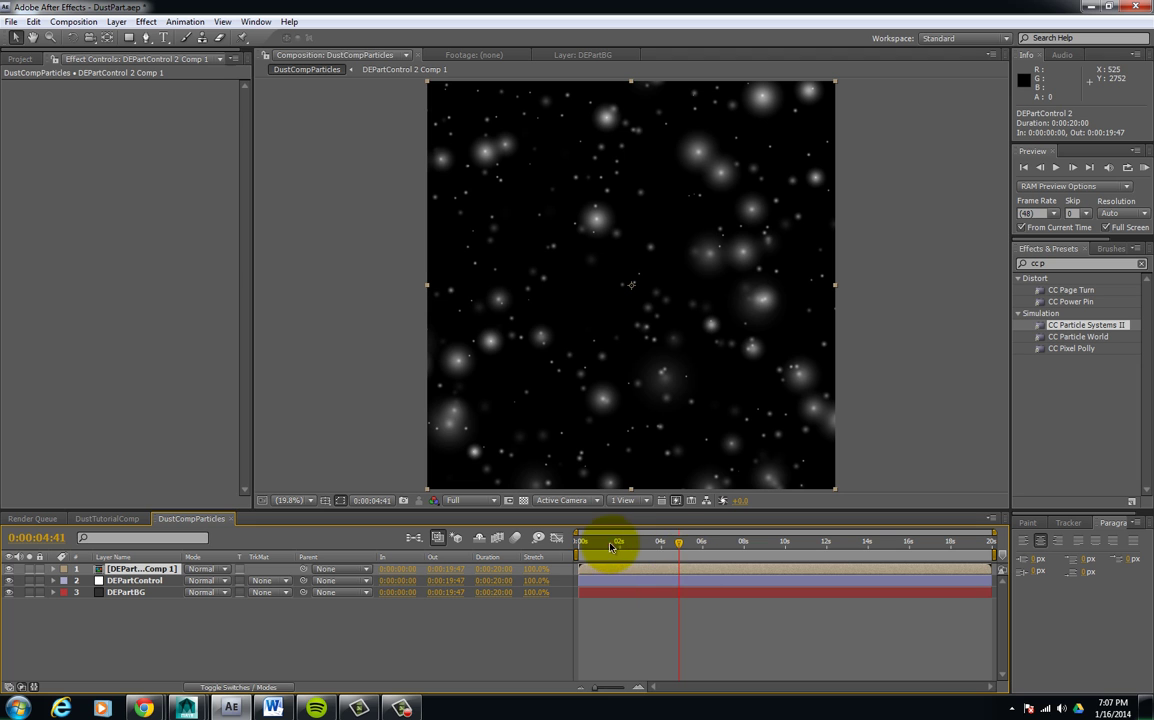
{"action": "left_click_drag", "start_coordinate": [609, 541], "coordinate": [655, 544]}
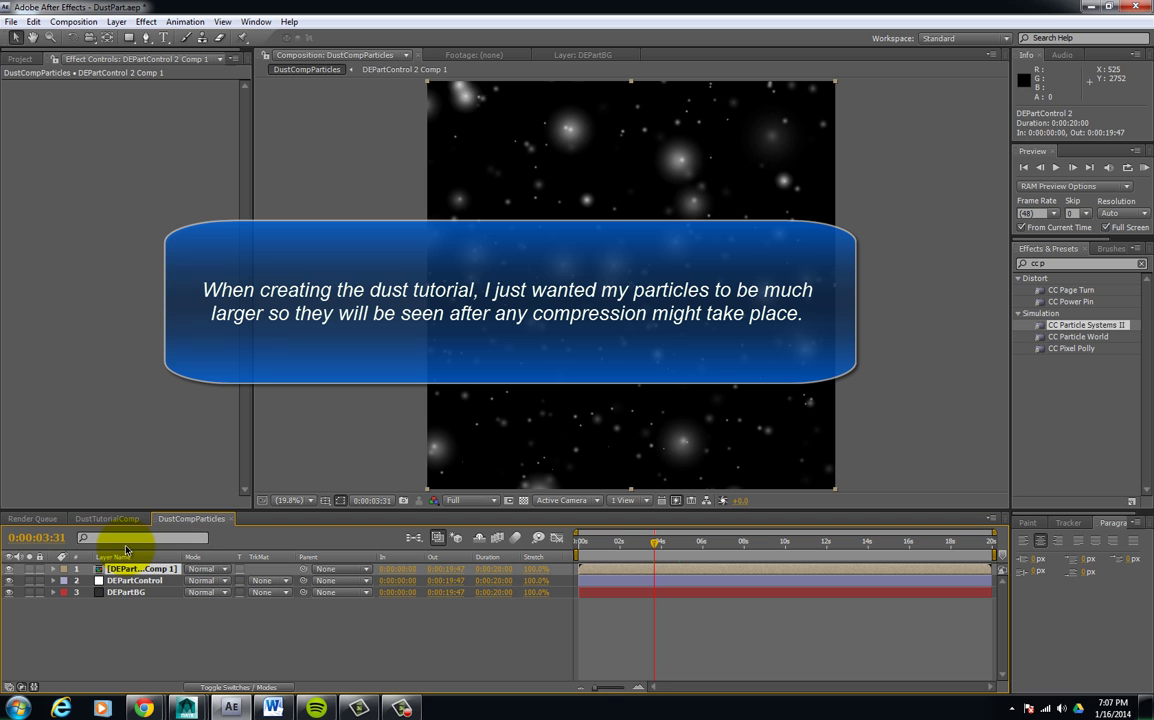
- Delete the DEPartBG background layer from DustCompParticles
{"action": "left_click", "coordinate": [1097, 326]}
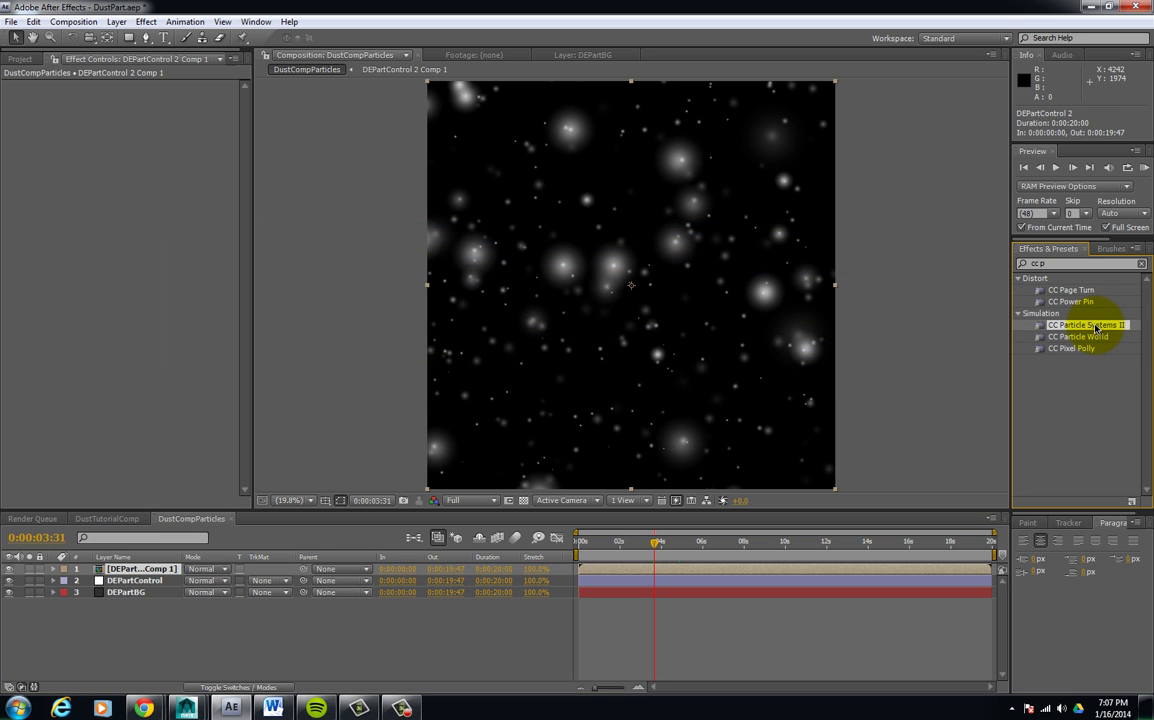
{"action": "left_click", "coordinate": [123, 595]}
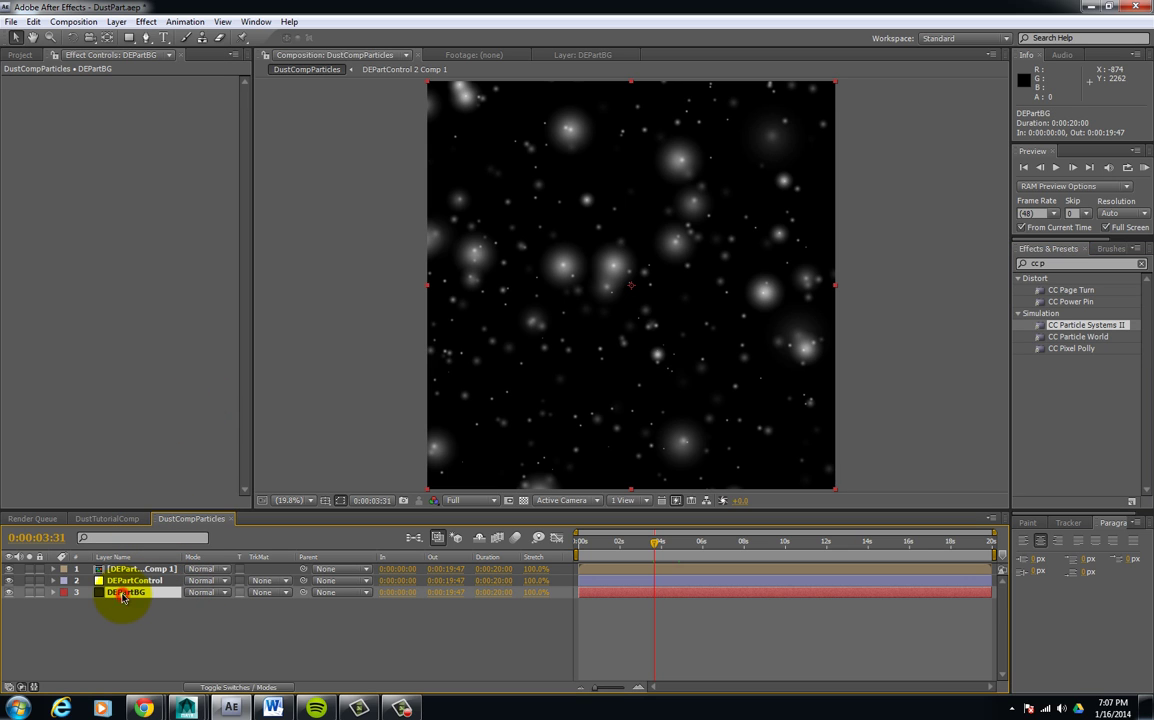
{"action": "key", "text": "Delete"}
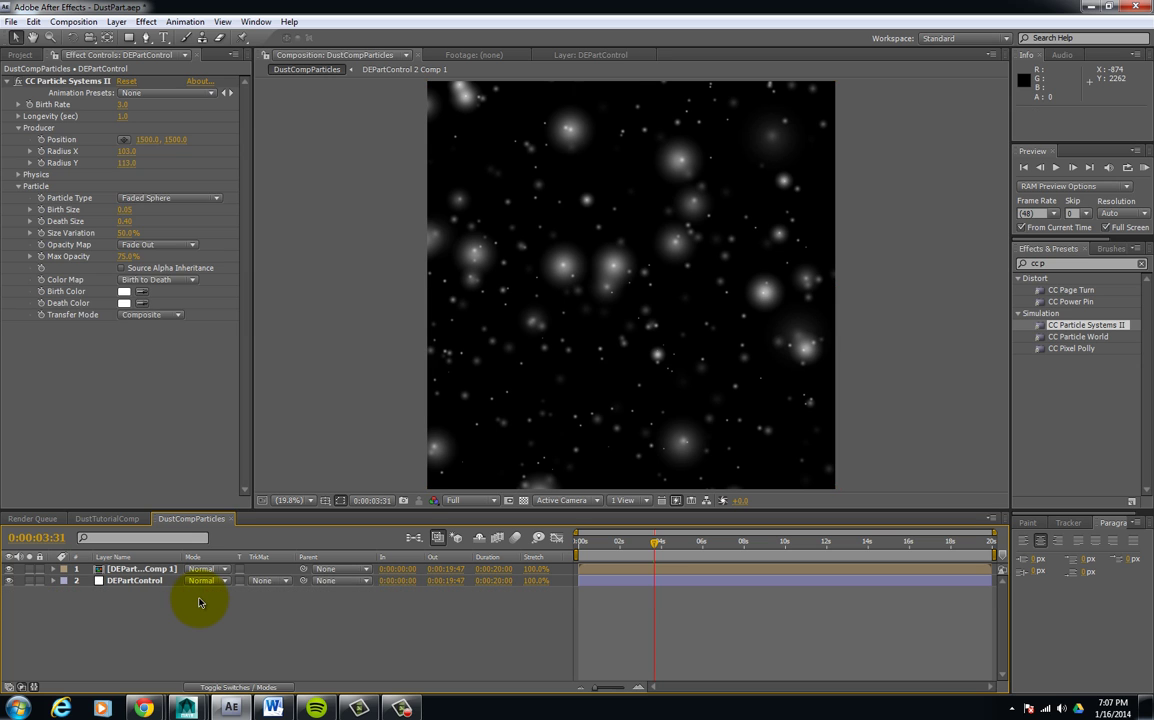
- Place the DustCompParticles composition above the old room image in DustTutorialComp and go to about two seconds
{"action": "left_click", "coordinate": [110, 519]}
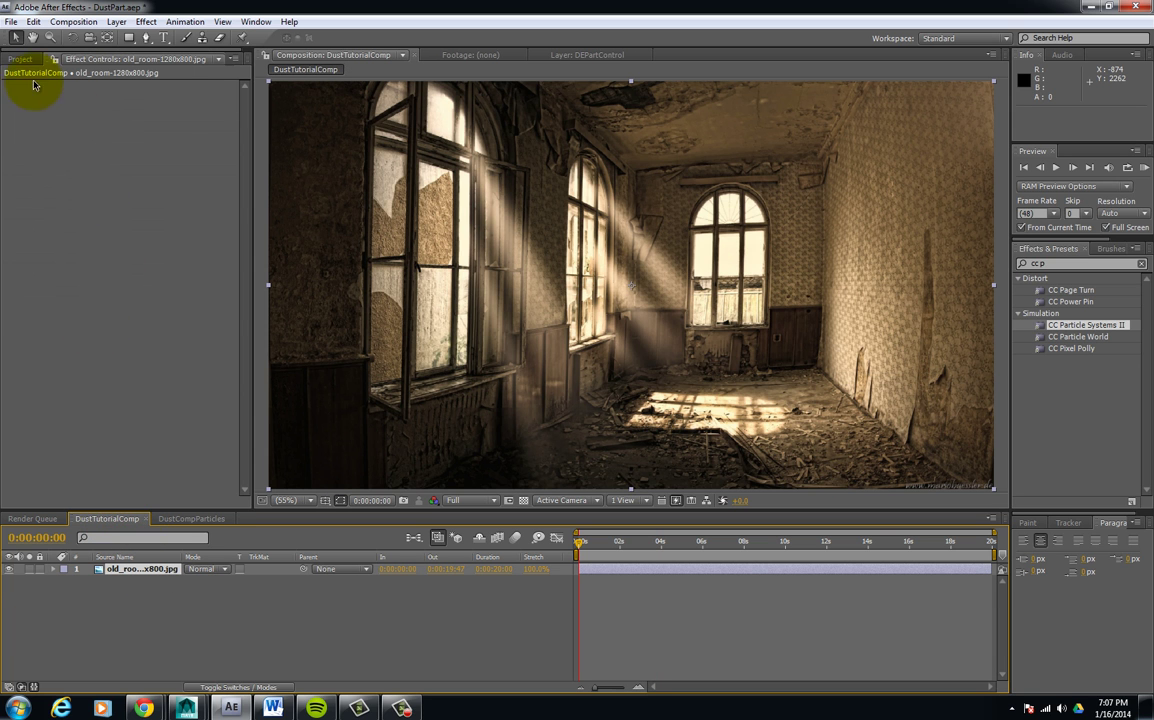
{"action": "left_click", "coordinate": [20, 58]}
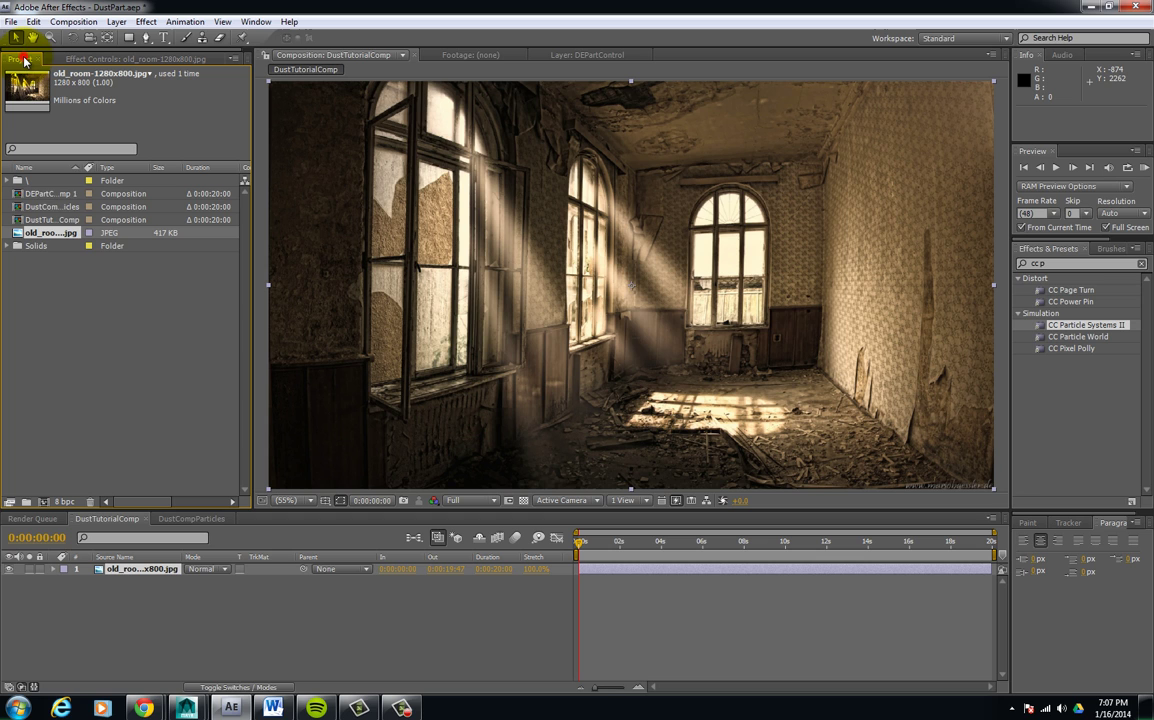
{"action": "left_click_drag", "start_coordinate": [84, 167], "coordinate": [132, 161]}
{"action": "left_click", "coordinate": [72, 207]}
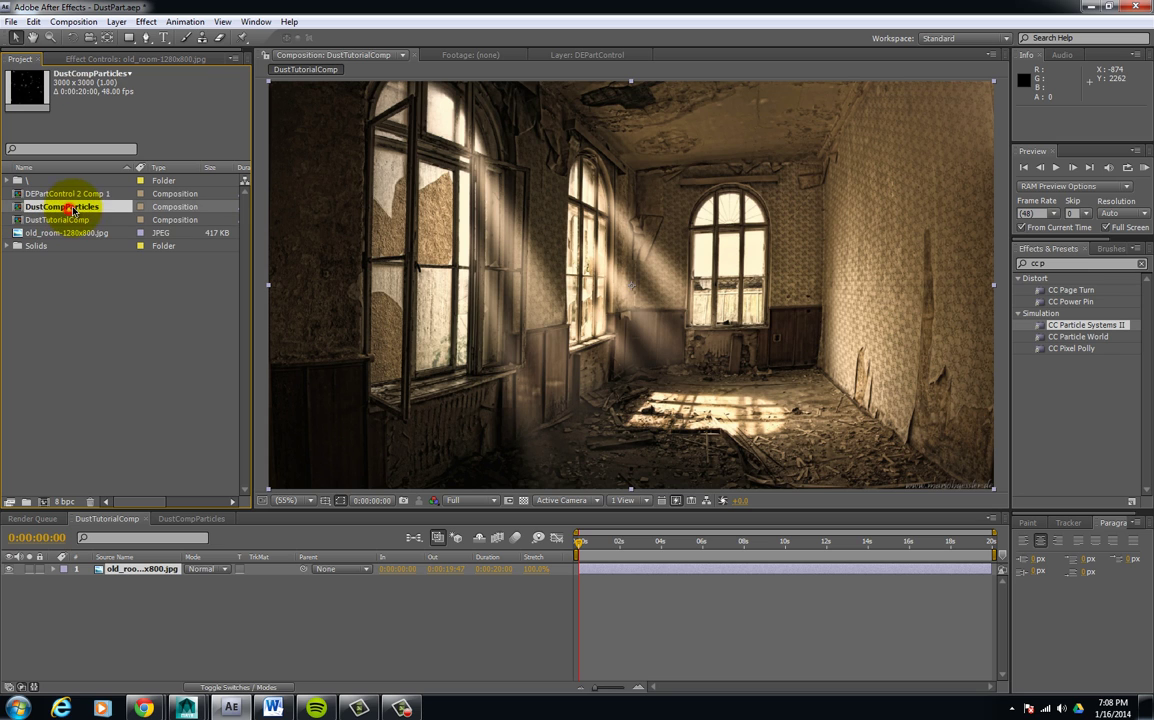
{"action": "left_click_drag", "start_coordinate": [76, 211], "coordinate": [160, 572]}
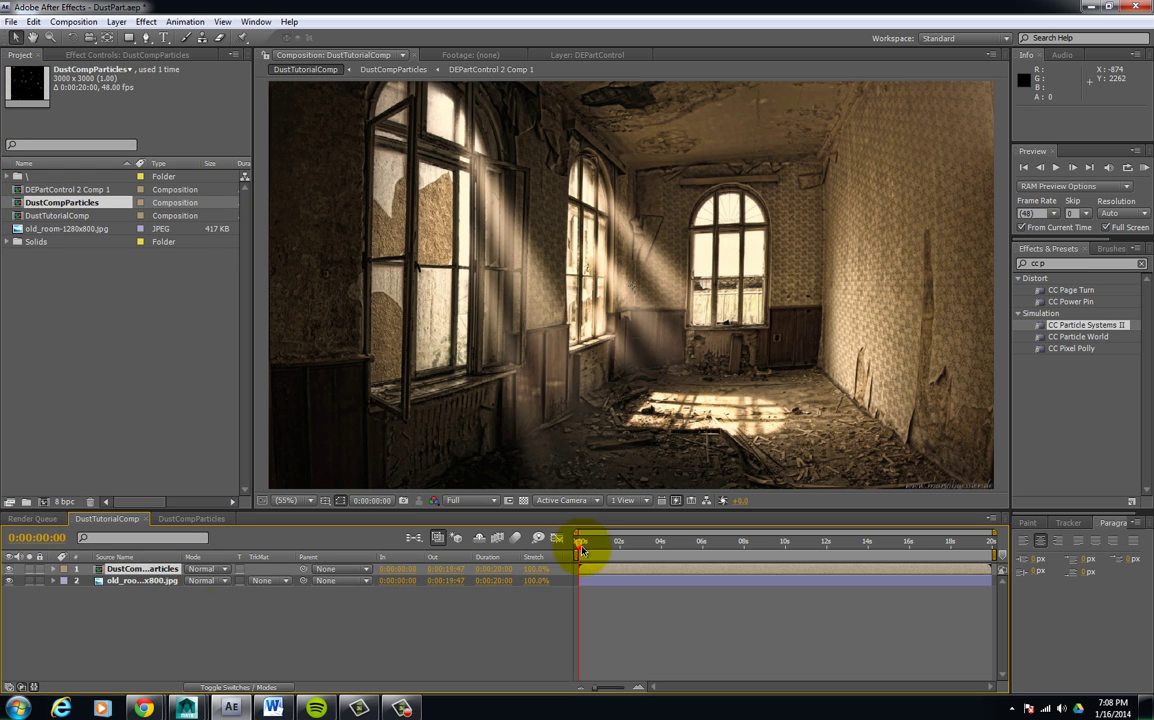
{"action": "left_click_drag", "start_coordinate": [580, 546], "coordinate": [624, 546]}
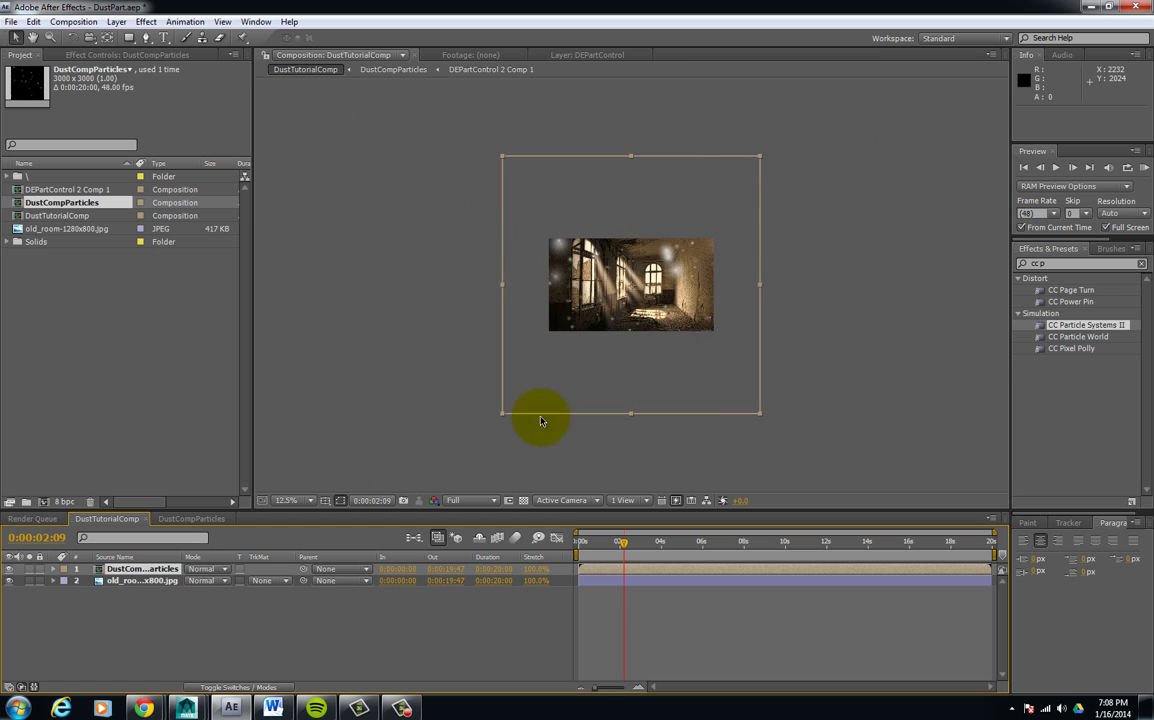
- Fit the DustCompParticles layer to the composition width and preview the overlay between about two and four seconds
{"action": "right_click", "coordinate": [143, 571]}
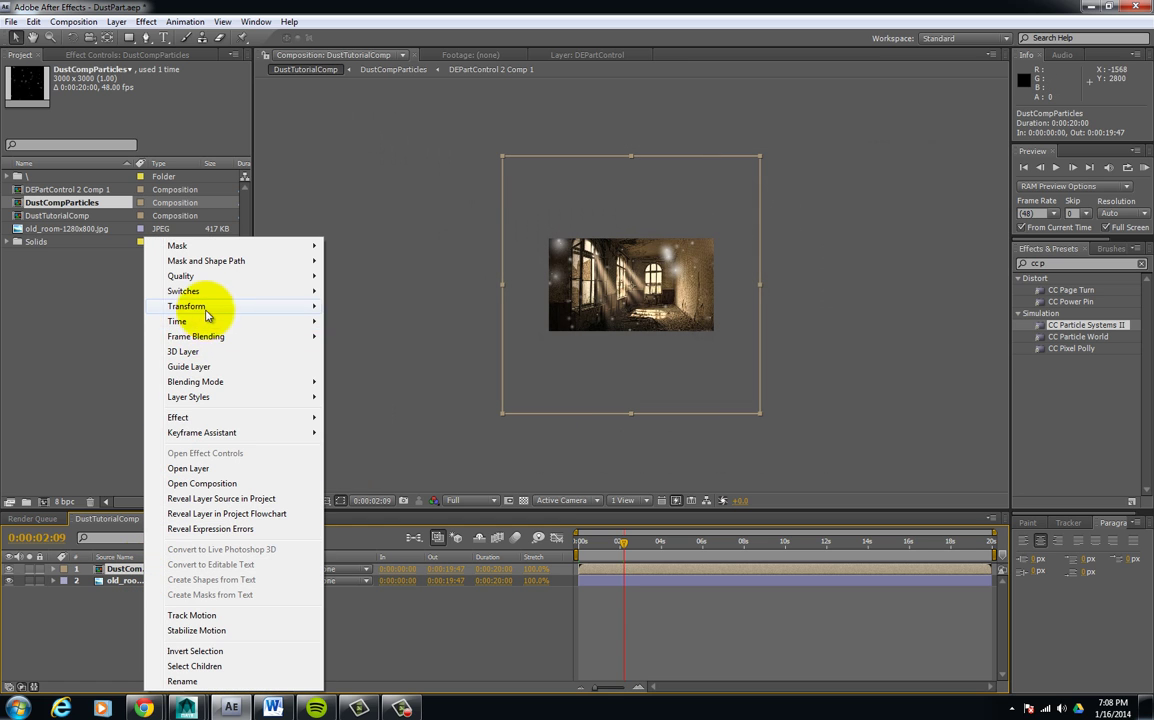
{"action": "mouse_move", "coordinate": [226, 308]}
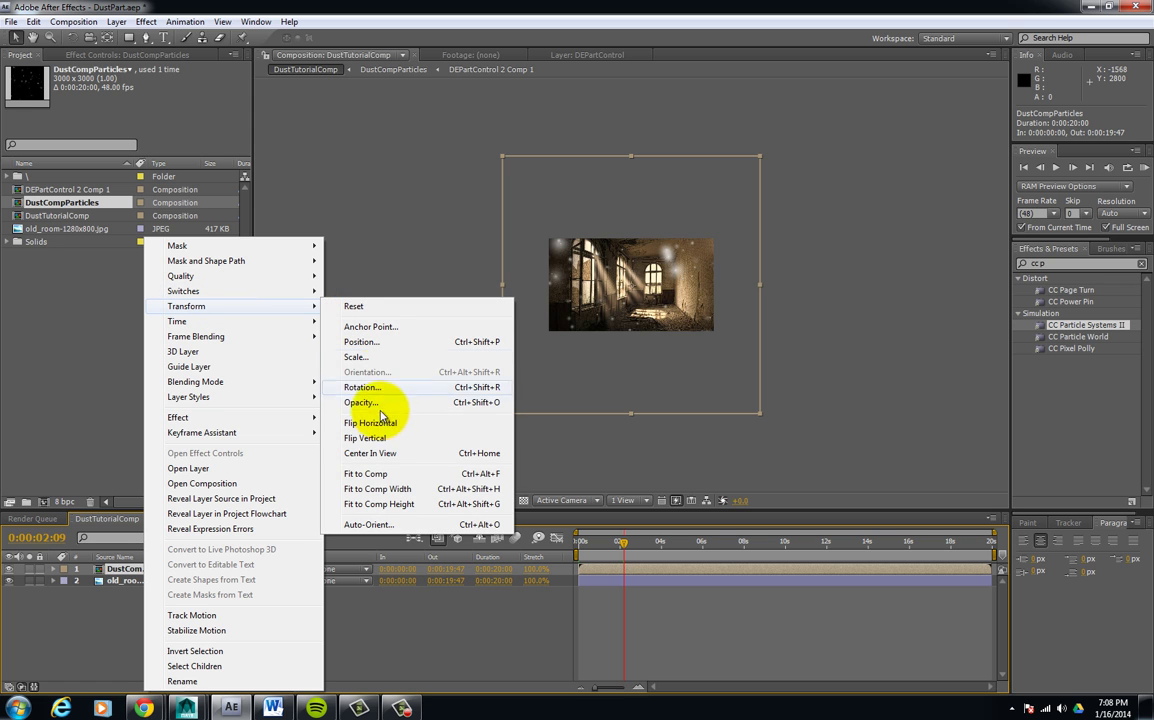
{"action": "left_click", "coordinate": [385, 489]}
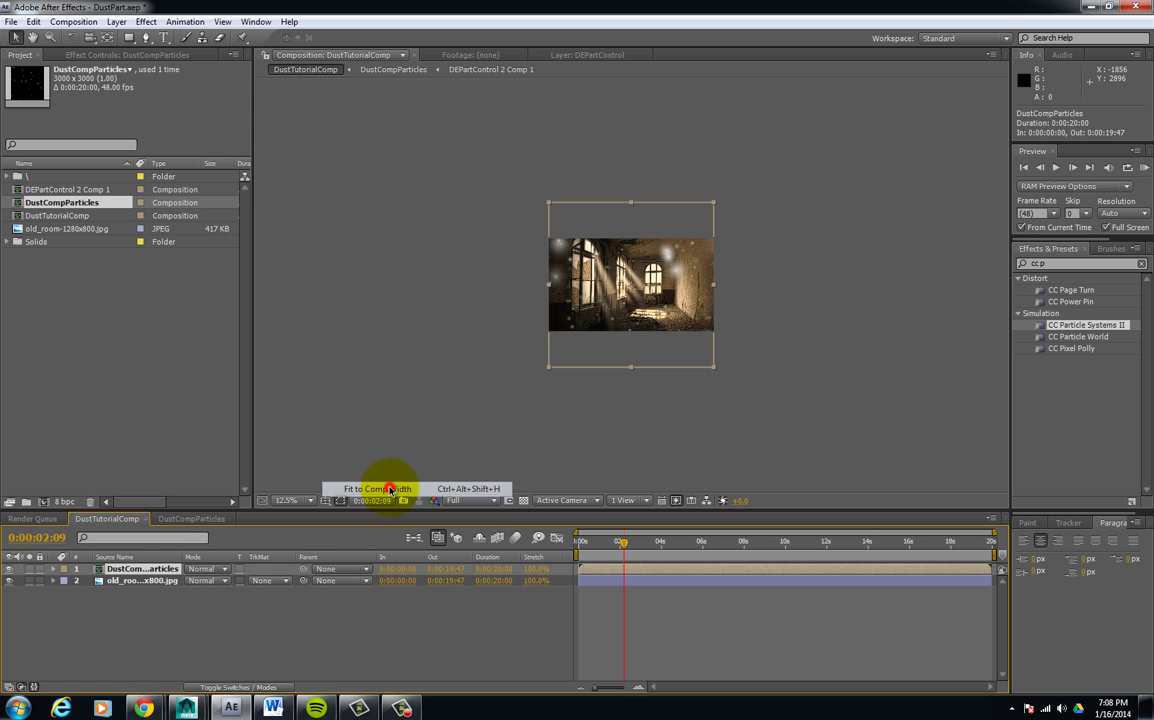
{"action": "scroll", "coordinate": [631, 301], "scroll_direction": "up", "scroll_amount": 3}
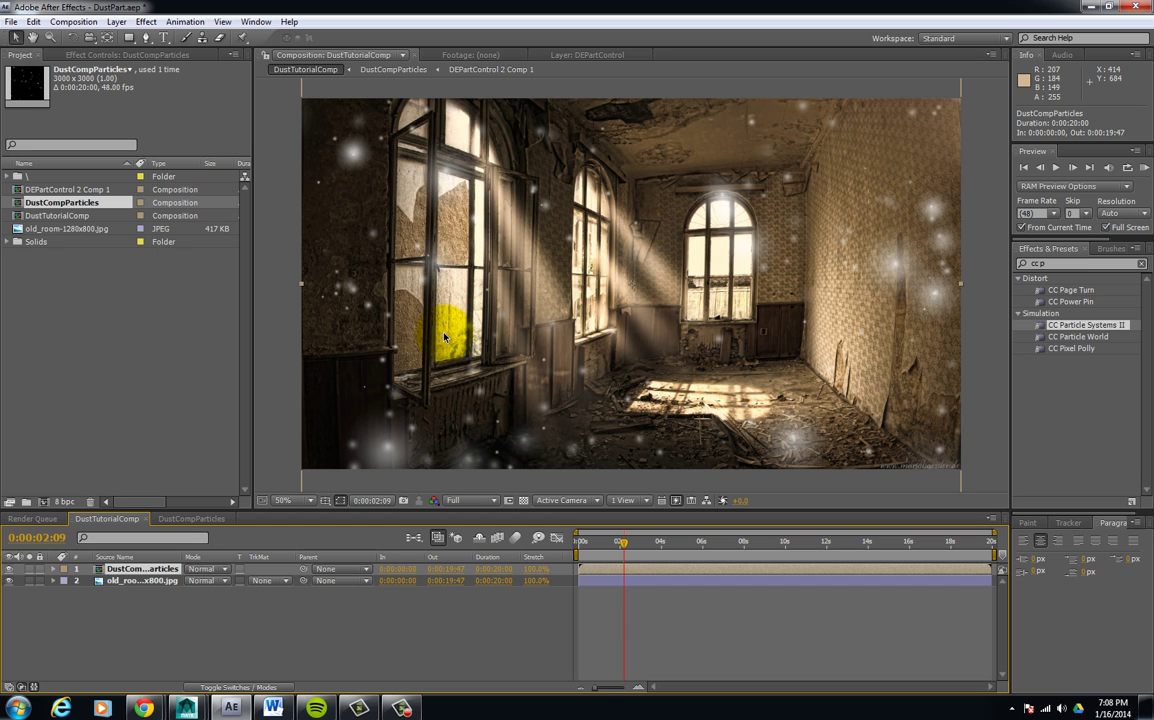
{"action": "left_click_drag", "start_coordinate": [621, 541], "coordinate": [656, 546]}
{"action": "left_click_drag", "start_coordinate": [659, 547], "coordinate": [660, 546]}
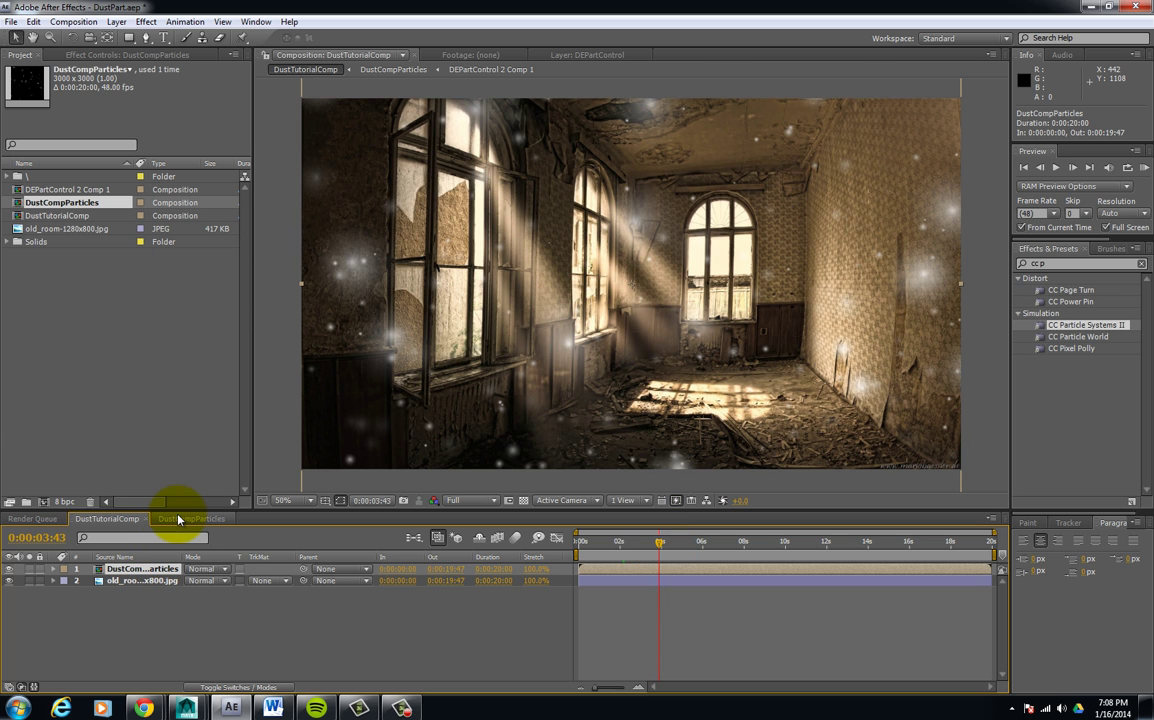
- In DustCompParticles, hide the pre-composed DEPartControl 2 Comp 1 layer and select the DEPartControl layer
{"action": "left_click", "coordinate": [180, 521]}
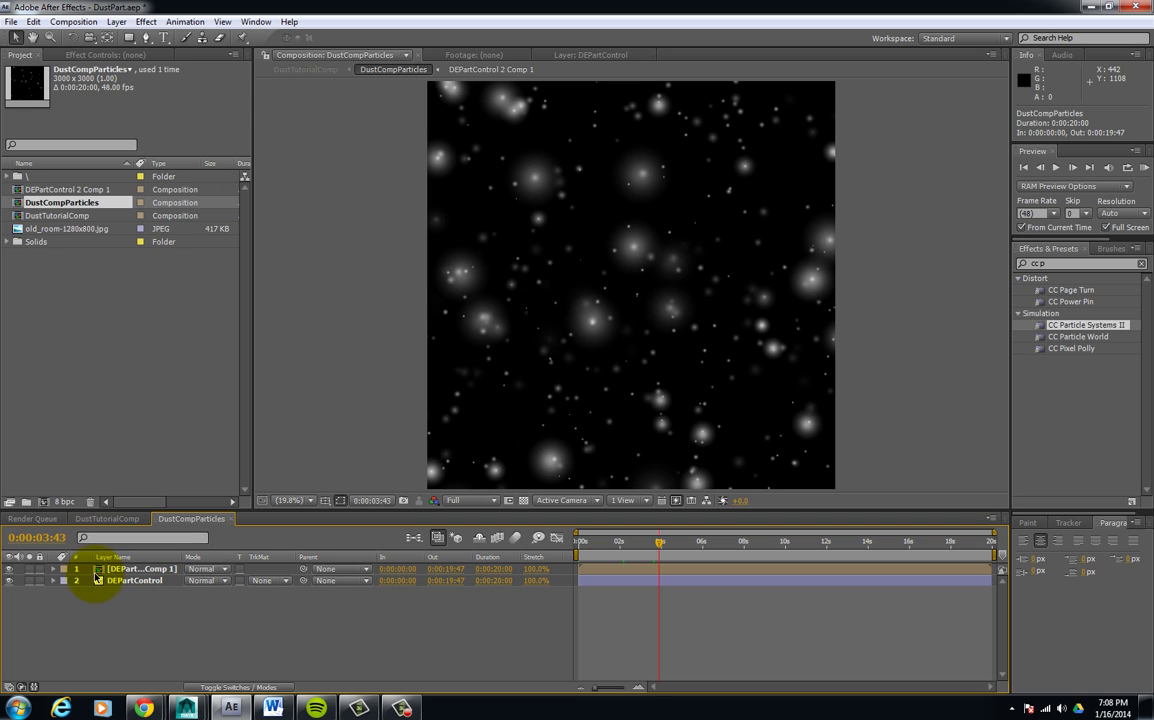
{"action": "left_click", "coordinate": [8, 569]}
{"action": "left_click", "coordinate": [125, 580]}
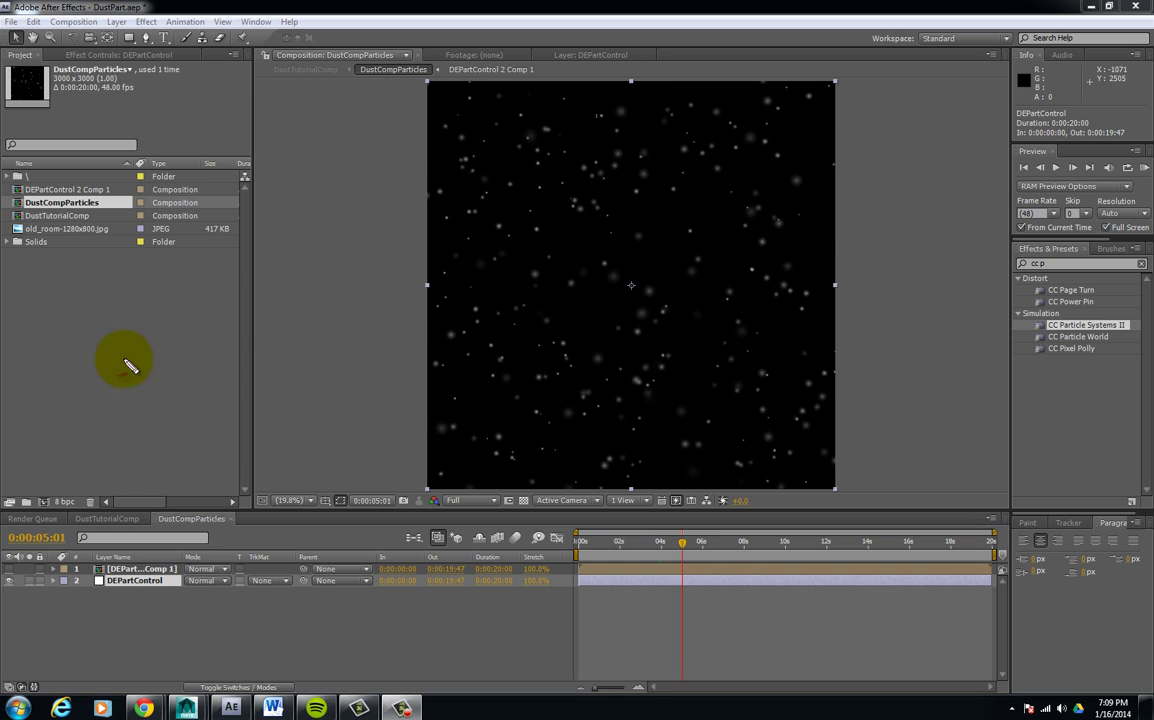
{"action": "mouse_move", "coordinate": [412, 293]}
{"action": "left_mouse_down"}
{"action": "mouse_move", "coordinate": [405, 278]}
{"action": "mouse_move", "coordinate": [645, 283]}
{"action": "left_mouse_up"}
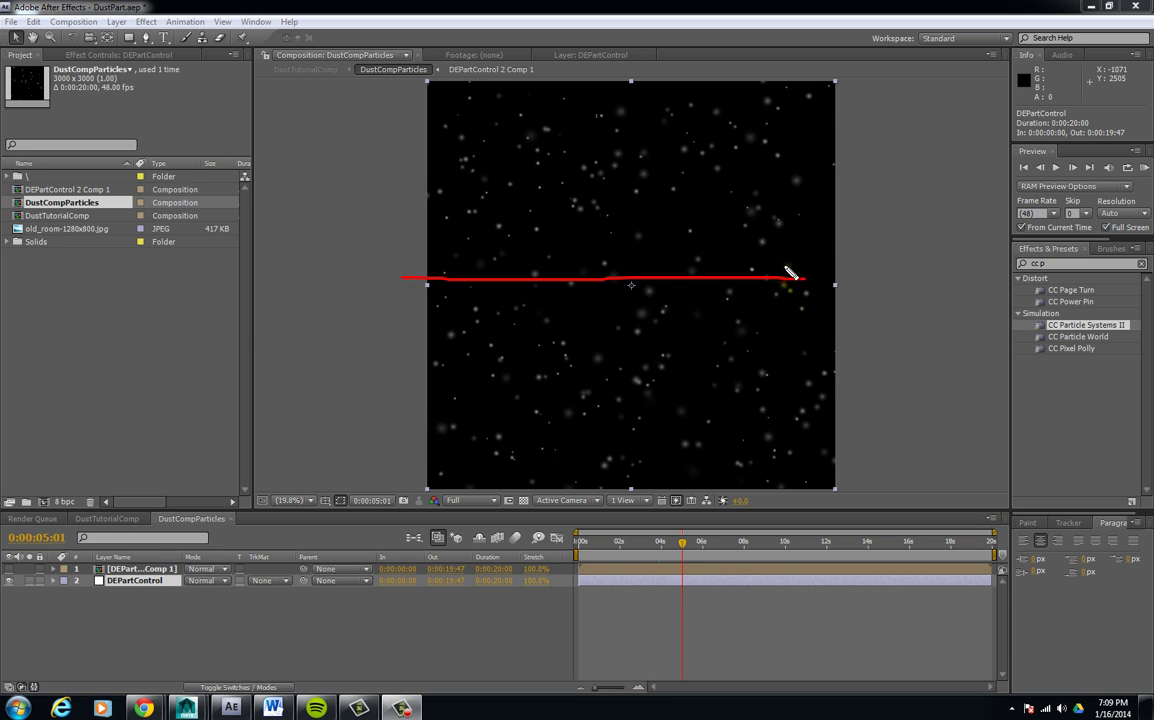
{"action": "left_click_drag", "start_coordinate": [698, 338], "coordinate": [696, 337]}
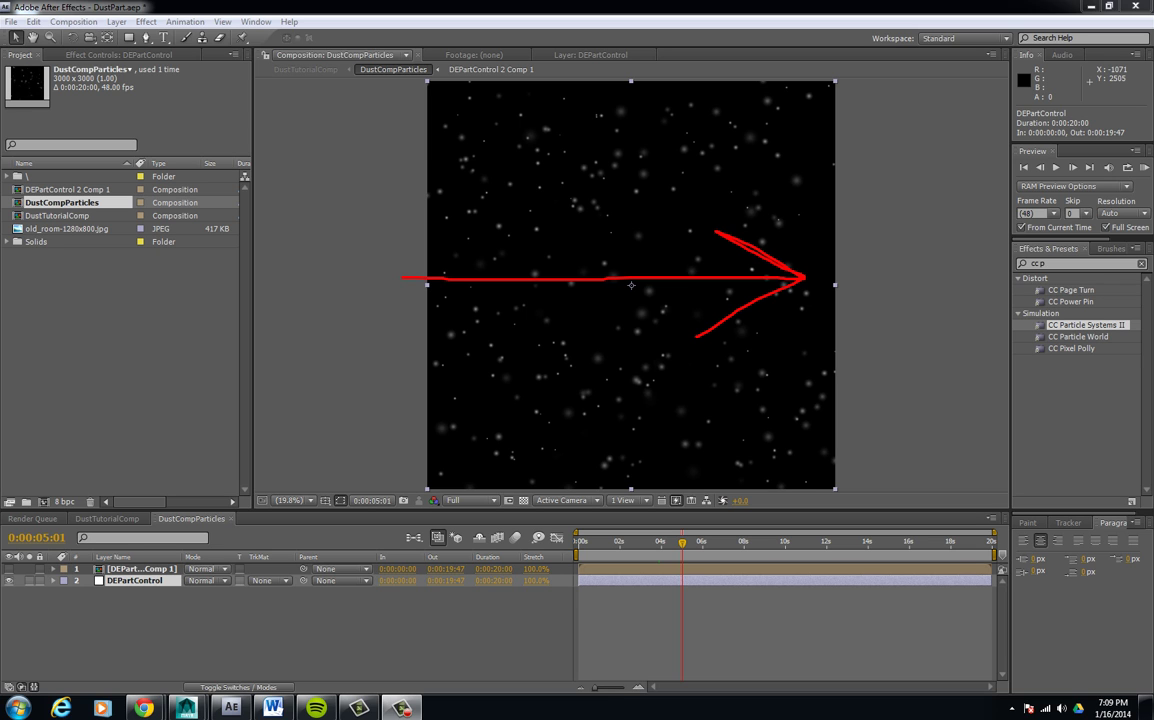
- Set the DEPartControl layer's rotation to 90° in DustCompParticles and check the particle motion between about two and five seconds
{"action": "key", "text": "Escape"}
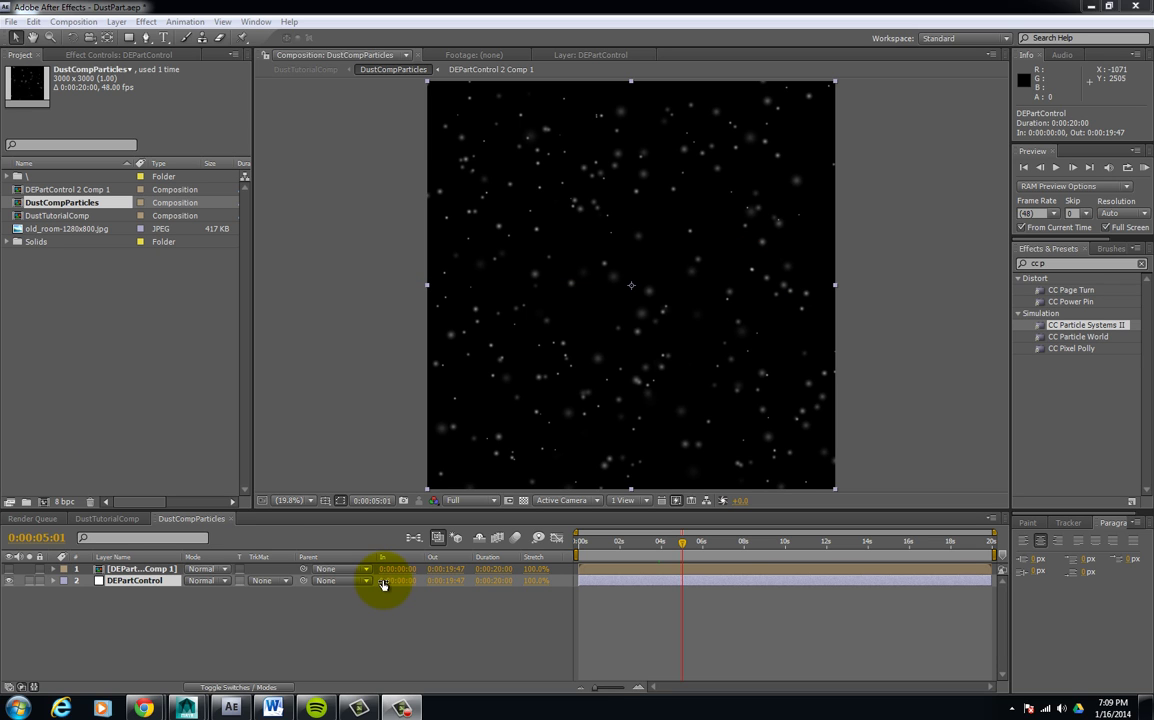
{"action": "left_click", "coordinate": [636, 546]}
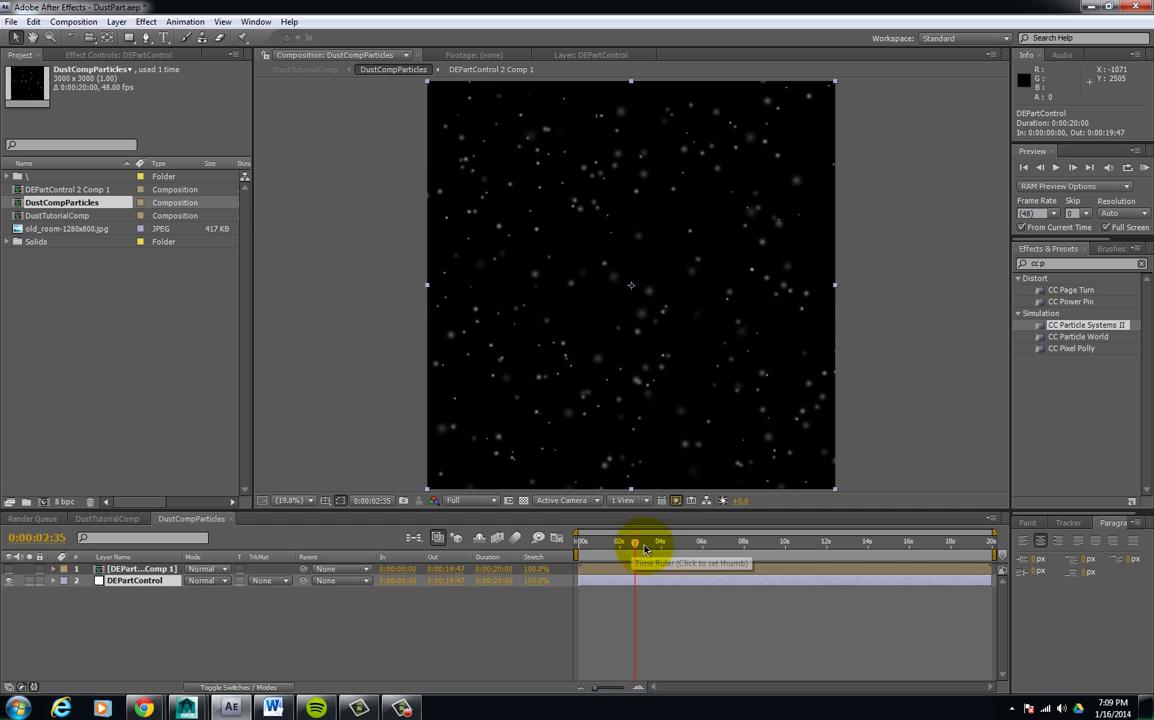
{"action": "left_click_drag", "start_coordinate": [644, 548], "coordinate": [690, 546]}
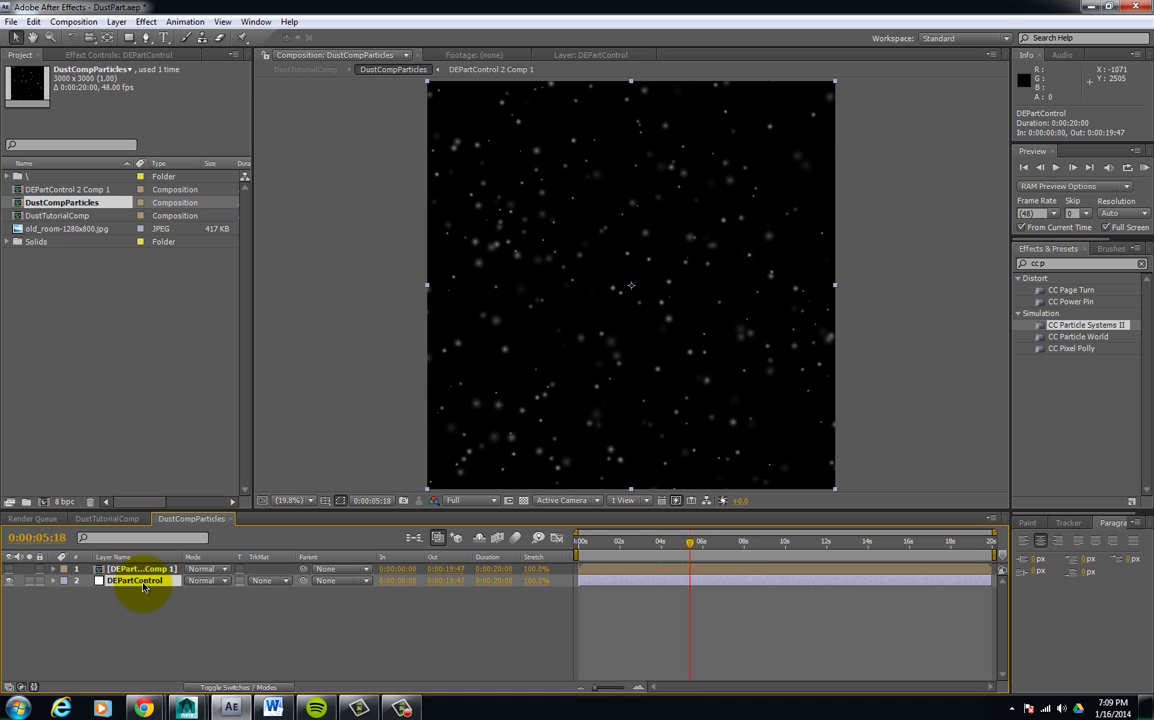
{"action": "key", "text": "r"}
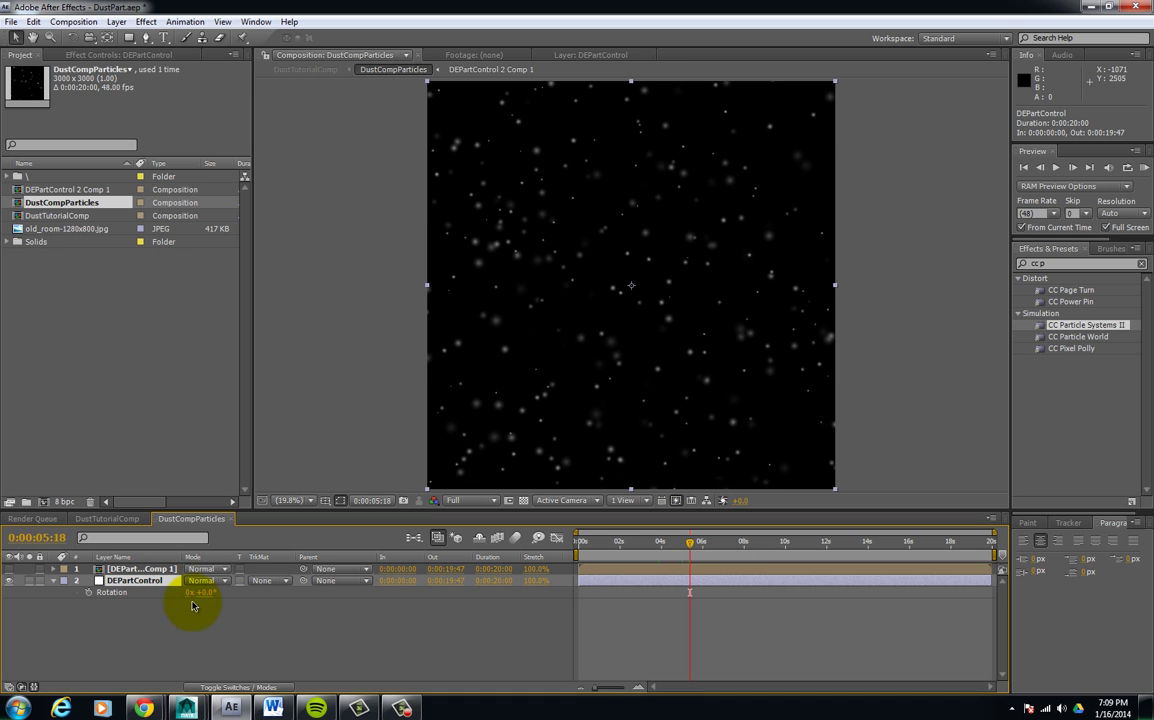
{"action": "left_click", "coordinate": [208, 593]}
{"action": "type", "text": "90"}
{"action": "key", "text": "Return"}
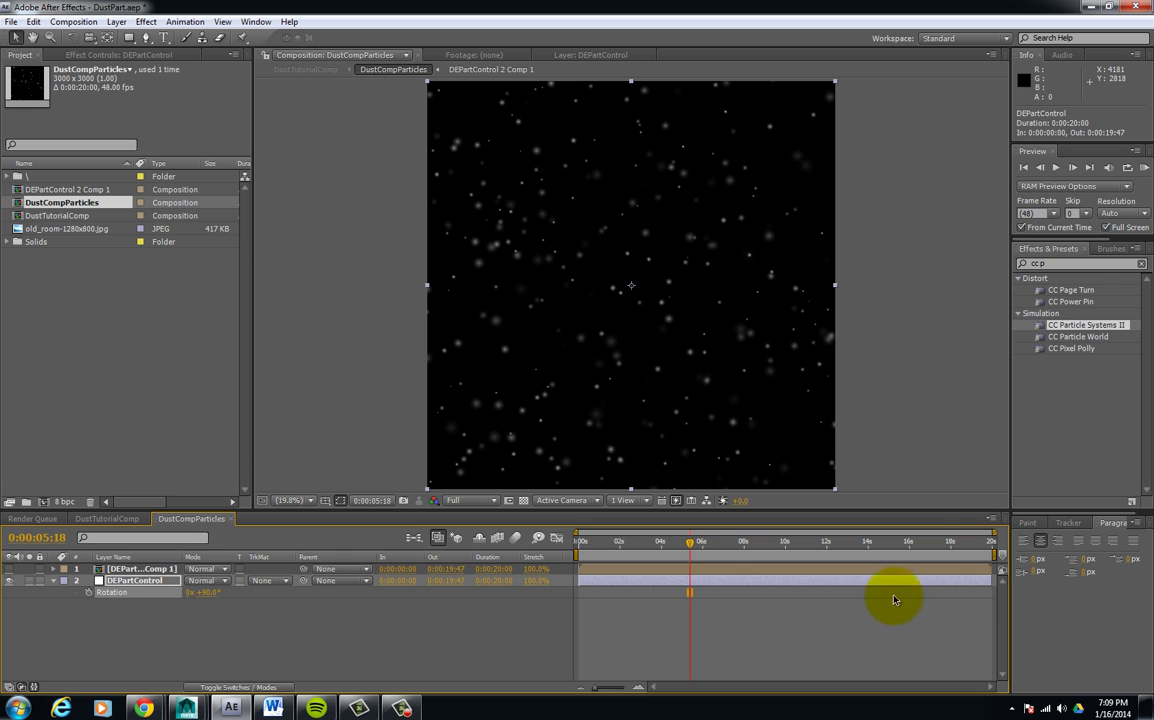
{"action": "mouse_move", "coordinate": [686, 548]}
{"action": "left_mouse_down"}
{"action": "mouse_move", "coordinate": [639, 545]}
{"action": "mouse_move", "coordinate": [670, 543]}
{"action": "left_mouse_up"}
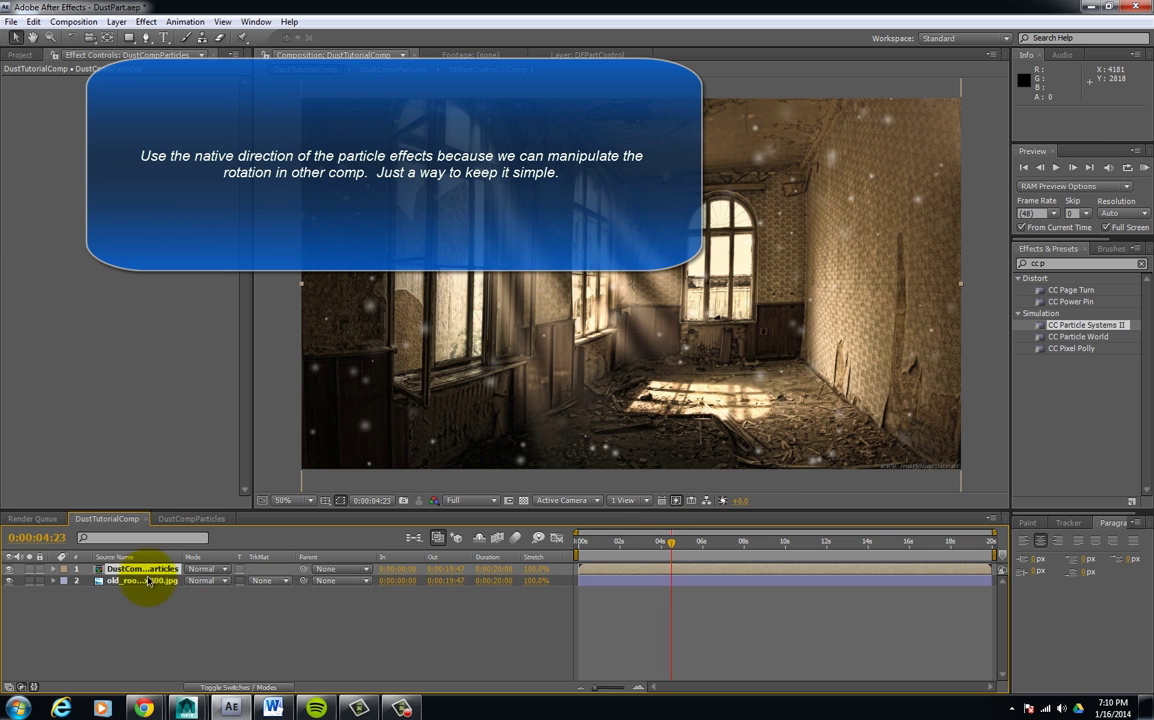
- Rotate the DustCompParticles layer to 90° in DustTutorialComp and check the particle direction between about two and four seconds
{"action": "left_click", "coordinate": [162, 570]}
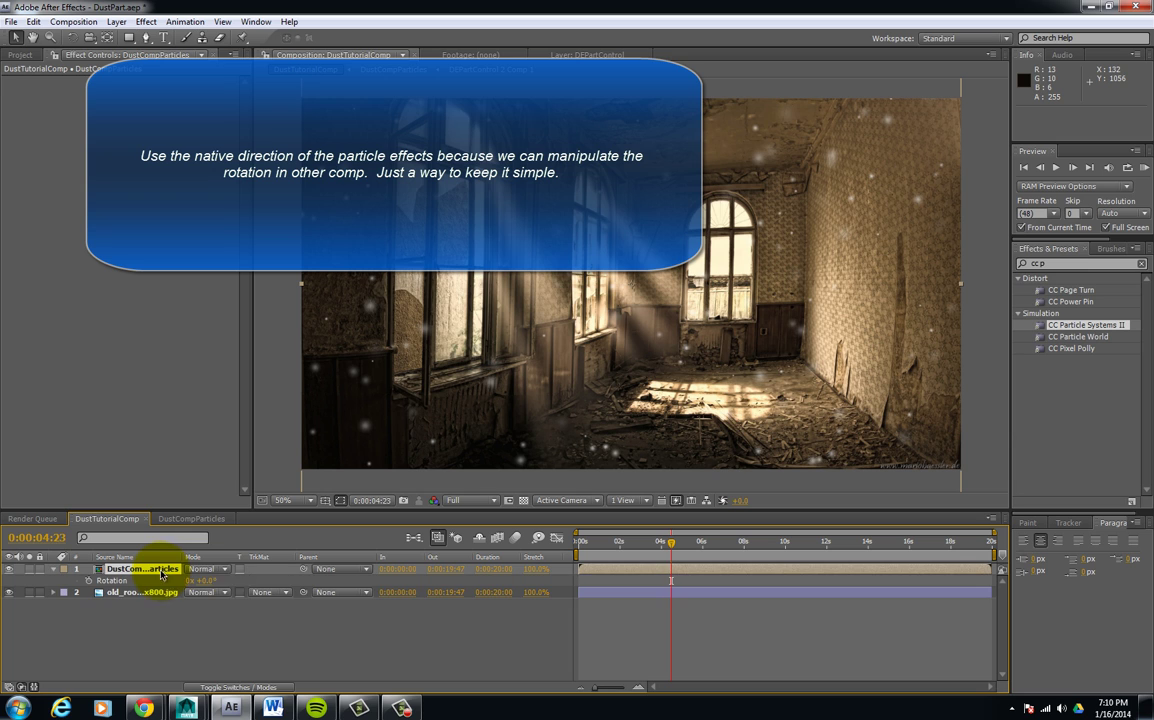
{"action": "key", "text": "r"}
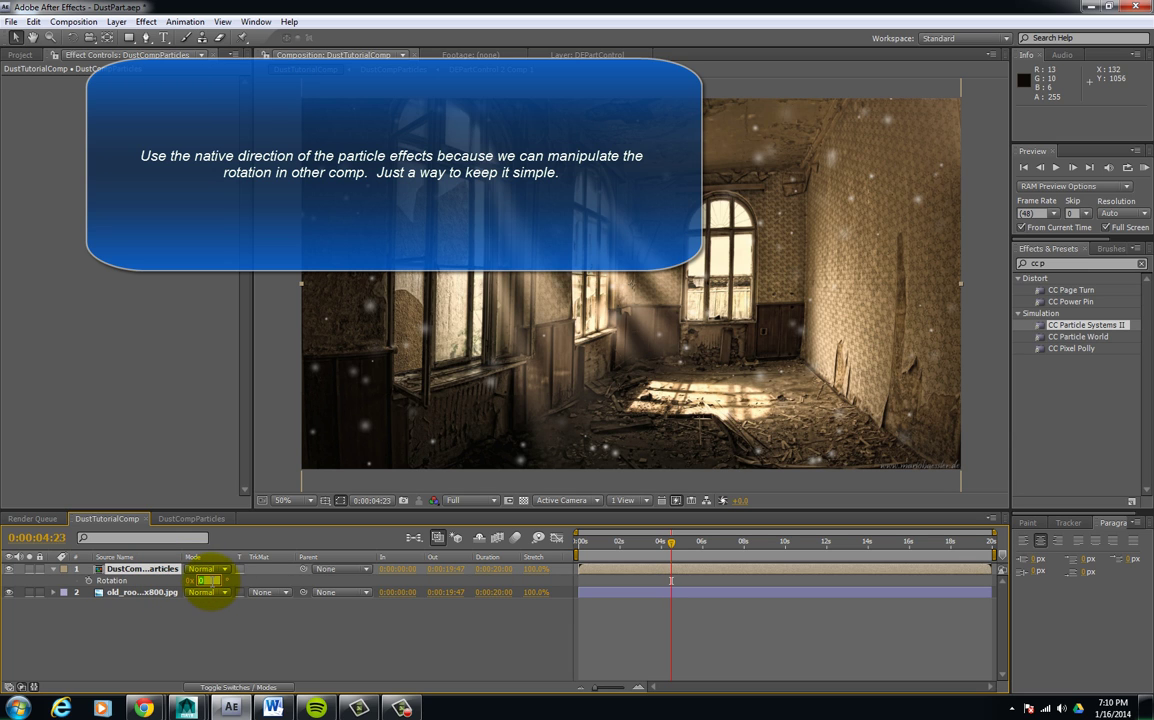
{"action": "key", "text": "Return"}
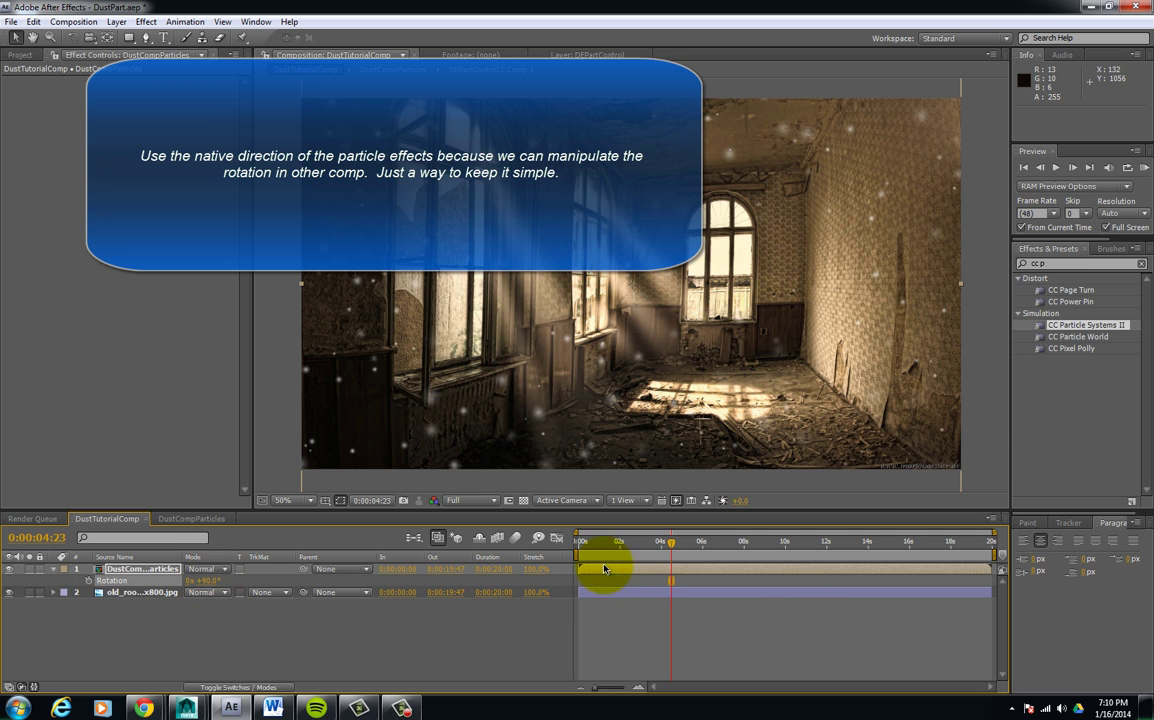
{"action": "left_click_drag", "start_coordinate": [618, 545], "coordinate": [667, 543]}
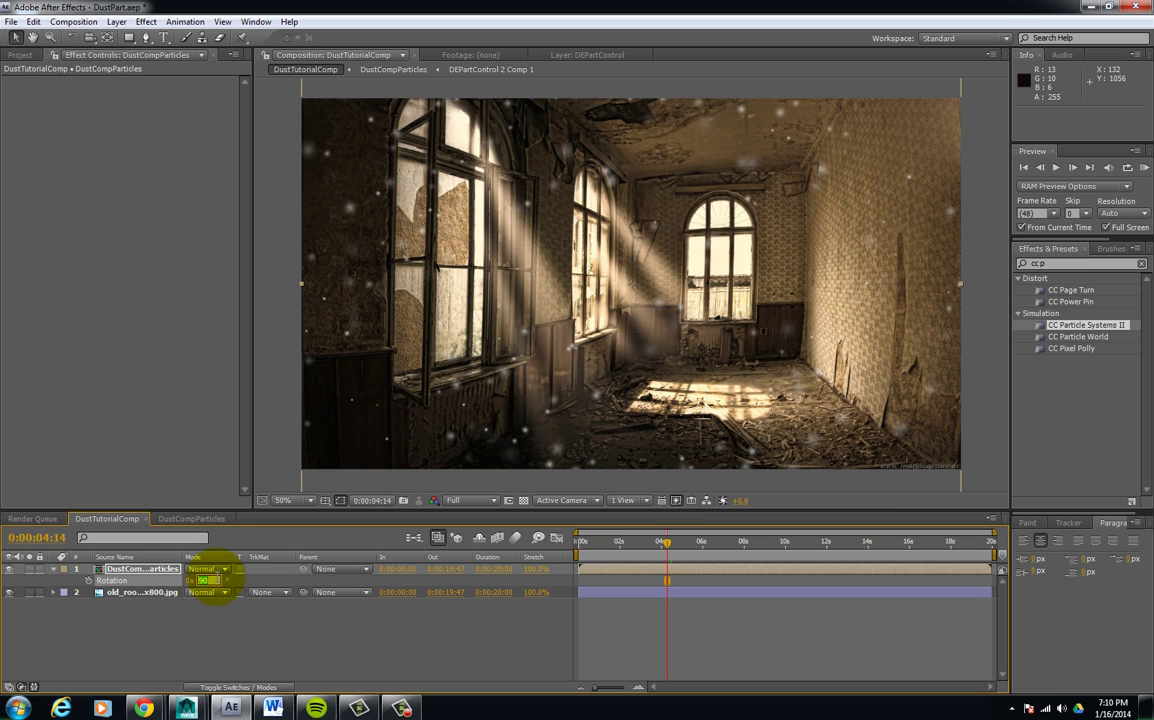
- Set the DustCompParticles layer's rotation to -90° and RAM preview the composition from about three seconds
{"action": "key", "text": "Return"}
{"action": "mouse_move", "coordinate": [630, 546]}
{"action": "left_mouse_down"}
{"action": "mouse_move", "coordinate": [664, 545]}
{"action": "mouse_move", "coordinate": [646, 545]}
{"action": "left_mouse_up"}
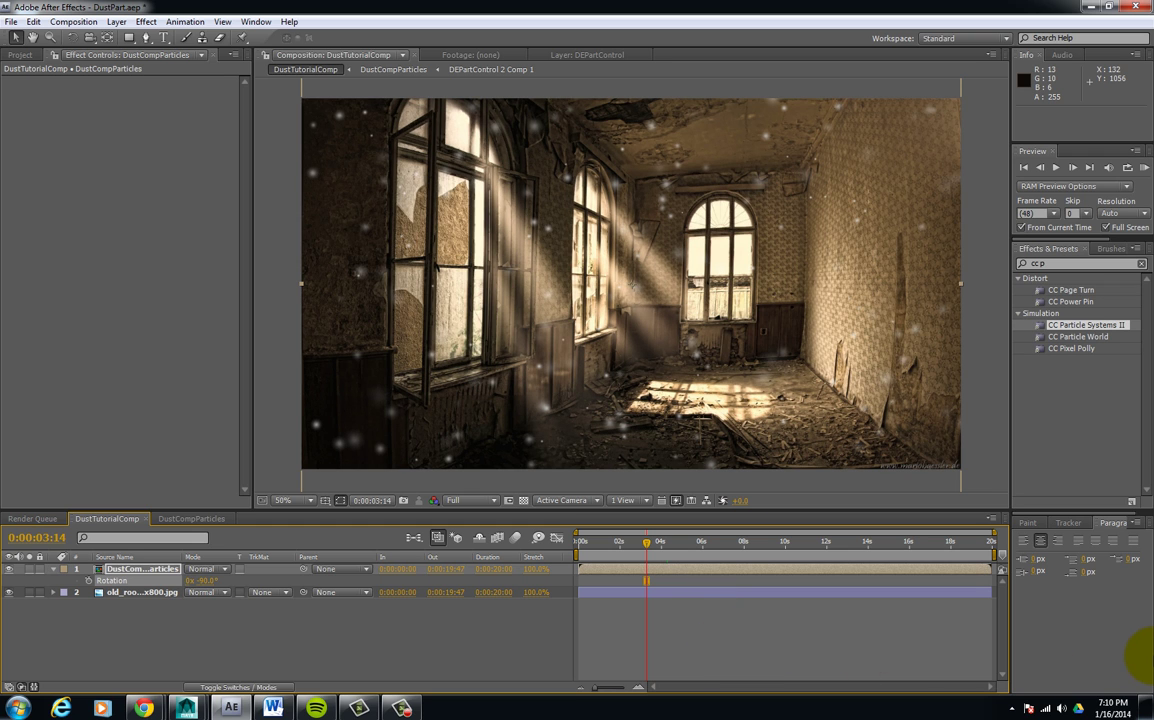
{"action": "key", "text": "KP_0"}
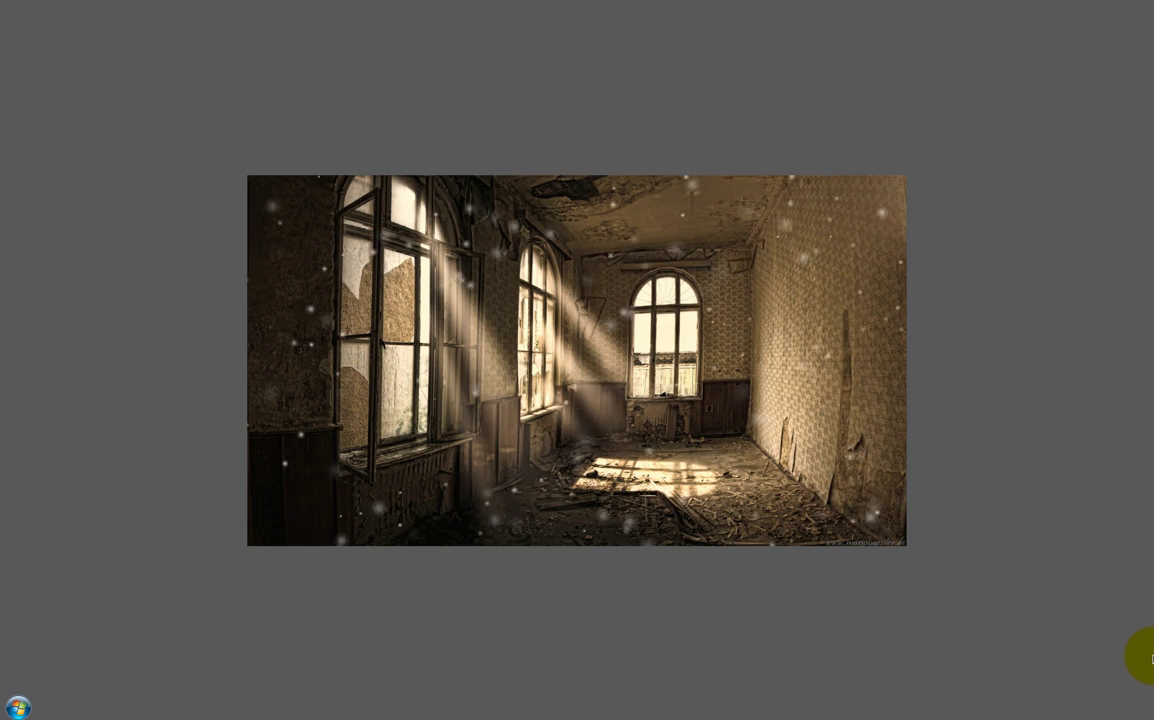
{"action": "key", "text": "Escape"}
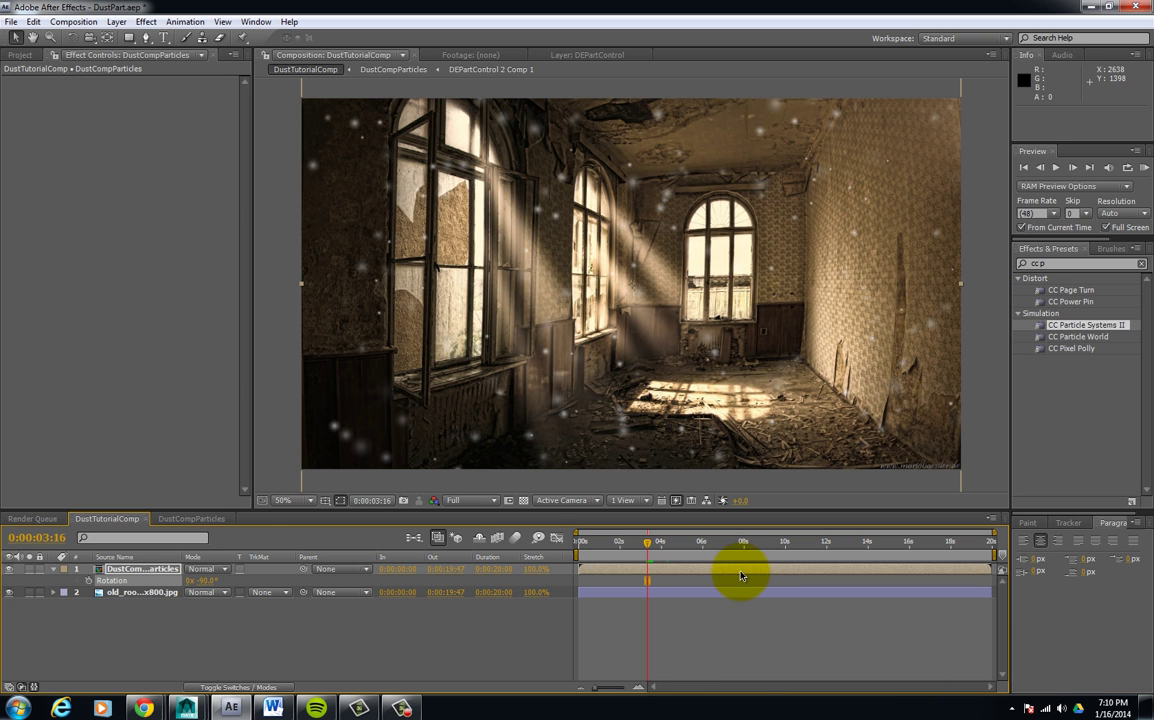
- Shift the DustCompParticles layer about seven seconds earlier and time-stretch it with a stretch factor of 5000%
{"action": "left_click_drag", "start_coordinate": [748, 569], "coordinate": [532, 568]}
{"action": "left_click", "coordinate": [533, 570]}
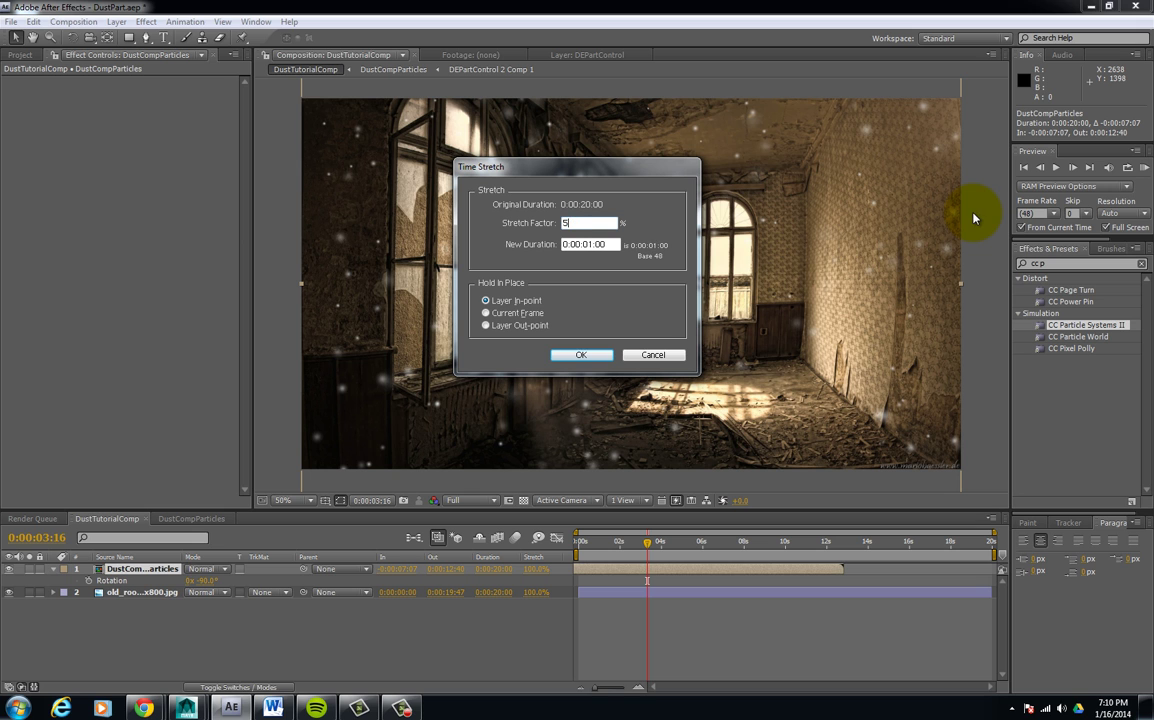
{"action": "type", "text": "5000"}
{"action": "key", "text": "Return"}
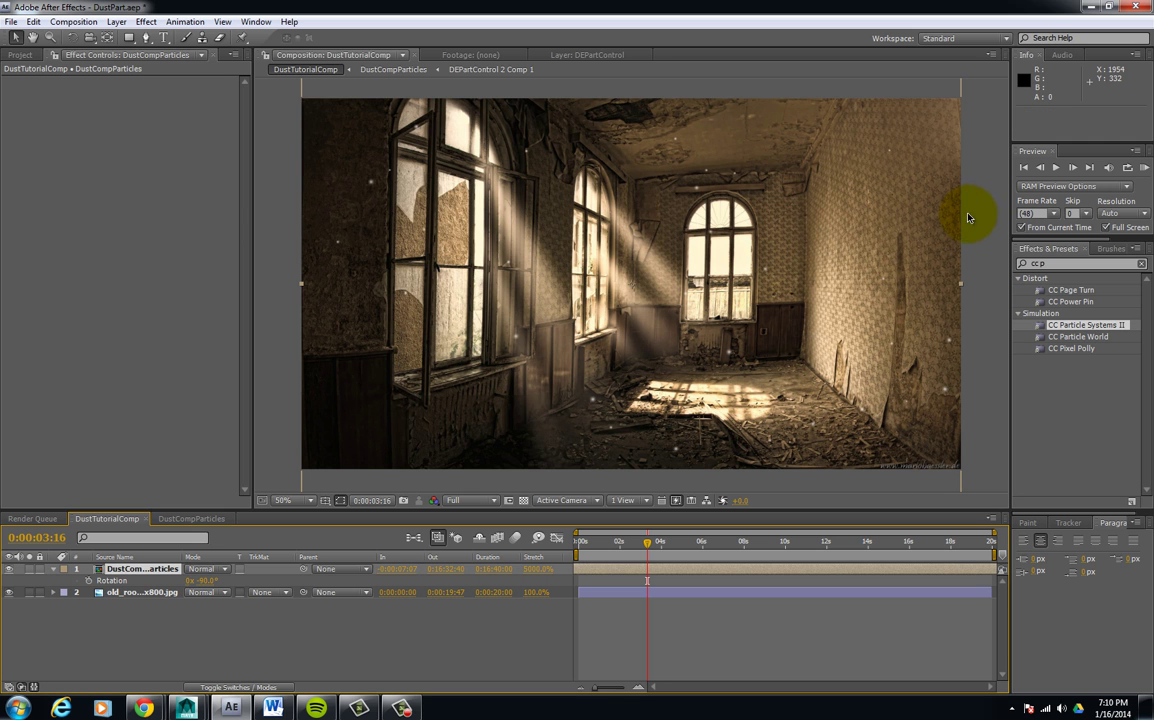
- RAM preview the slowed dust from about three seconds and scrub through to about nine seconds
{"action": "left_click_drag", "start_coordinate": [650, 544], "coordinate": [633, 565]}
{"action": "left_click", "coordinate": [630, 571]}
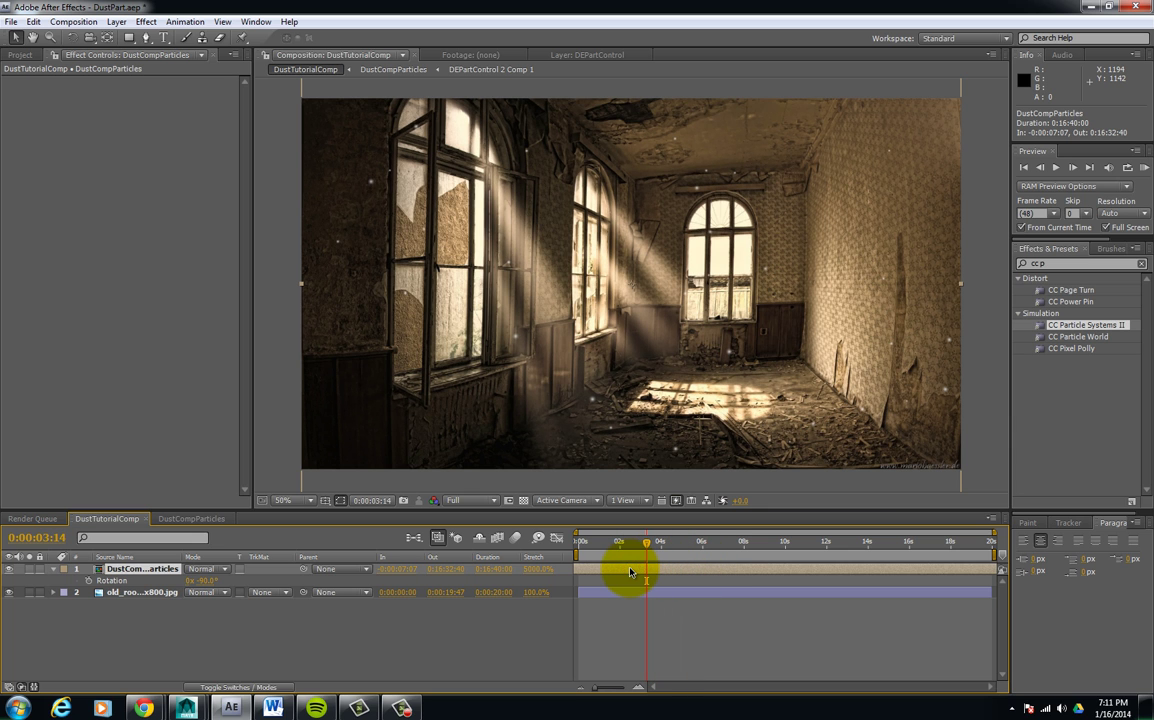
{"action": "key", "text": "KP_0"}
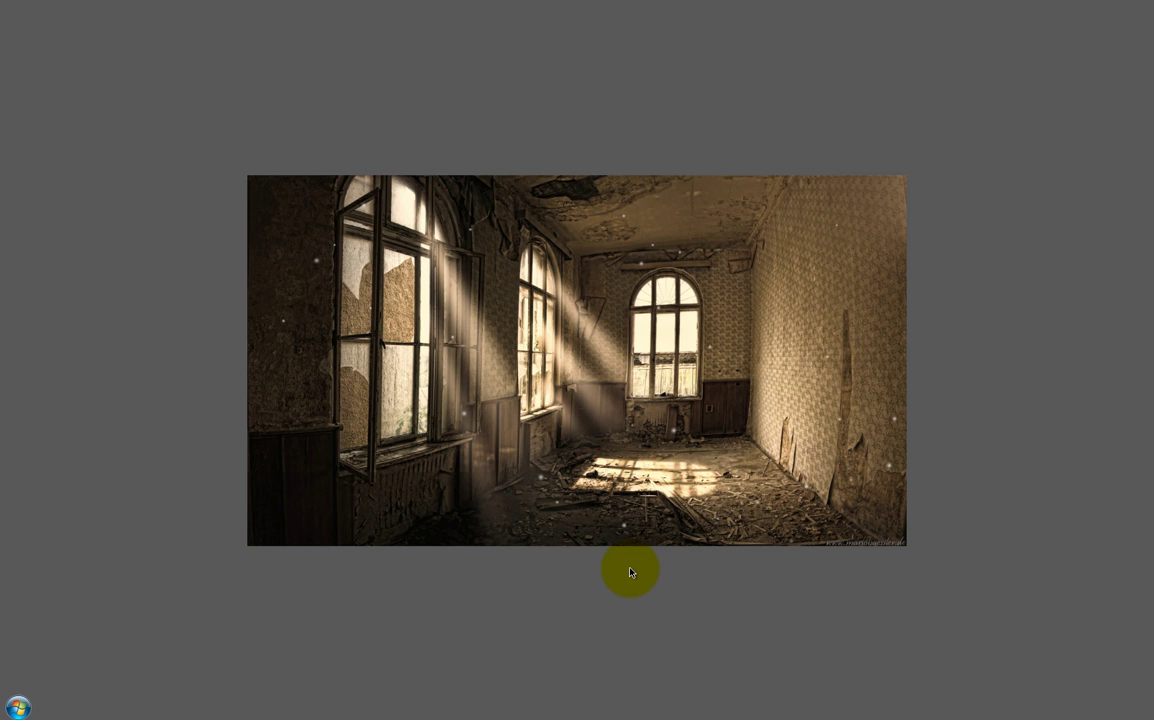
{"action": "left_click", "coordinate": [502, 439]}
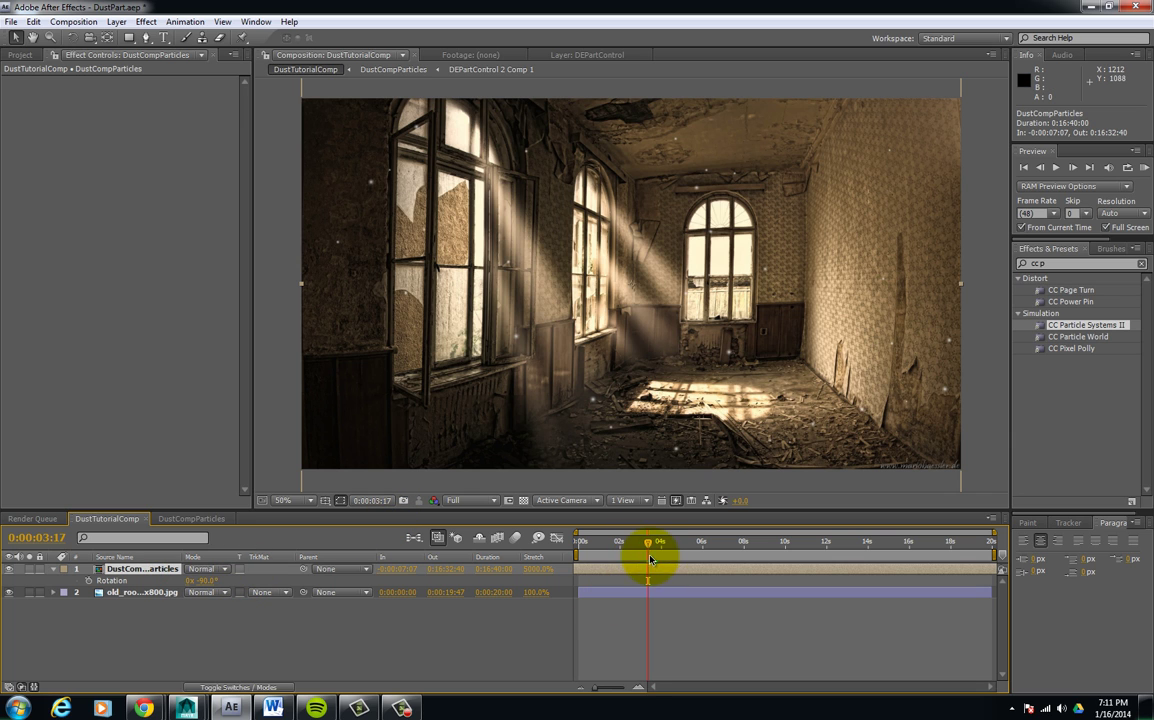
{"action": "left_click_drag", "start_coordinate": [654, 545], "coordinate": [784, 542]}
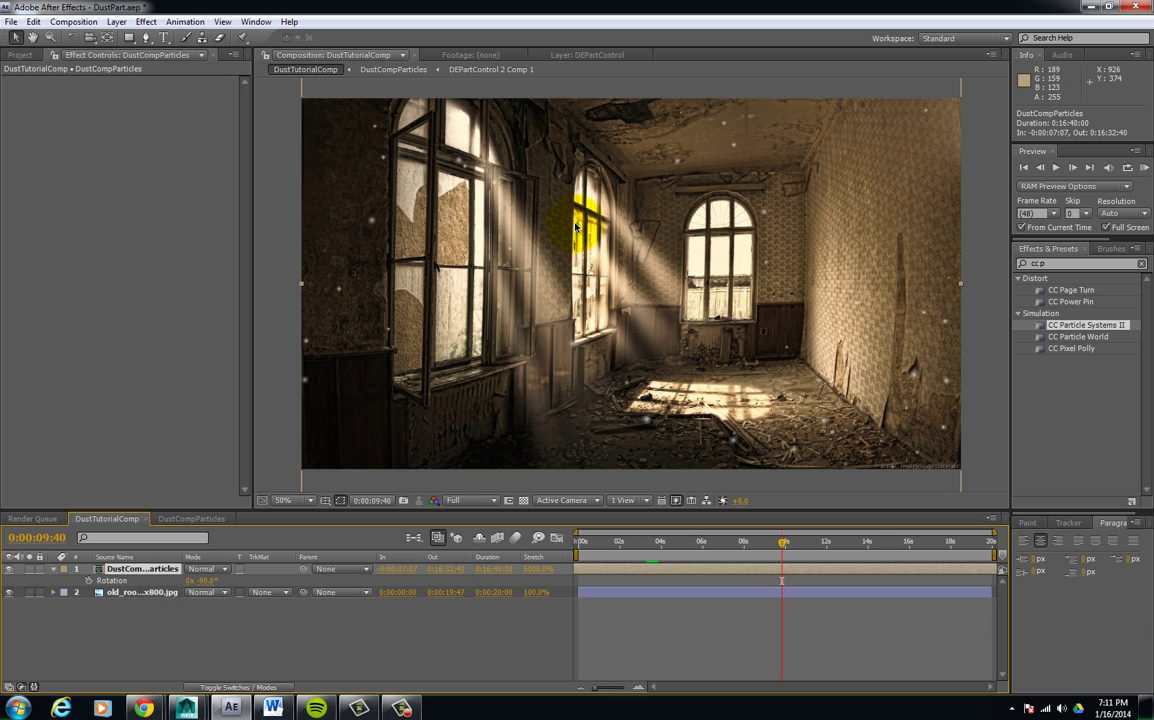
- Create a 1920 x 1080 px solid in a medium gray-orange colour directly above the old room image
{"action": "left_click", "coordinate": [128, 592]}
{"action": "right_click", "coordinate": [103, 637]}
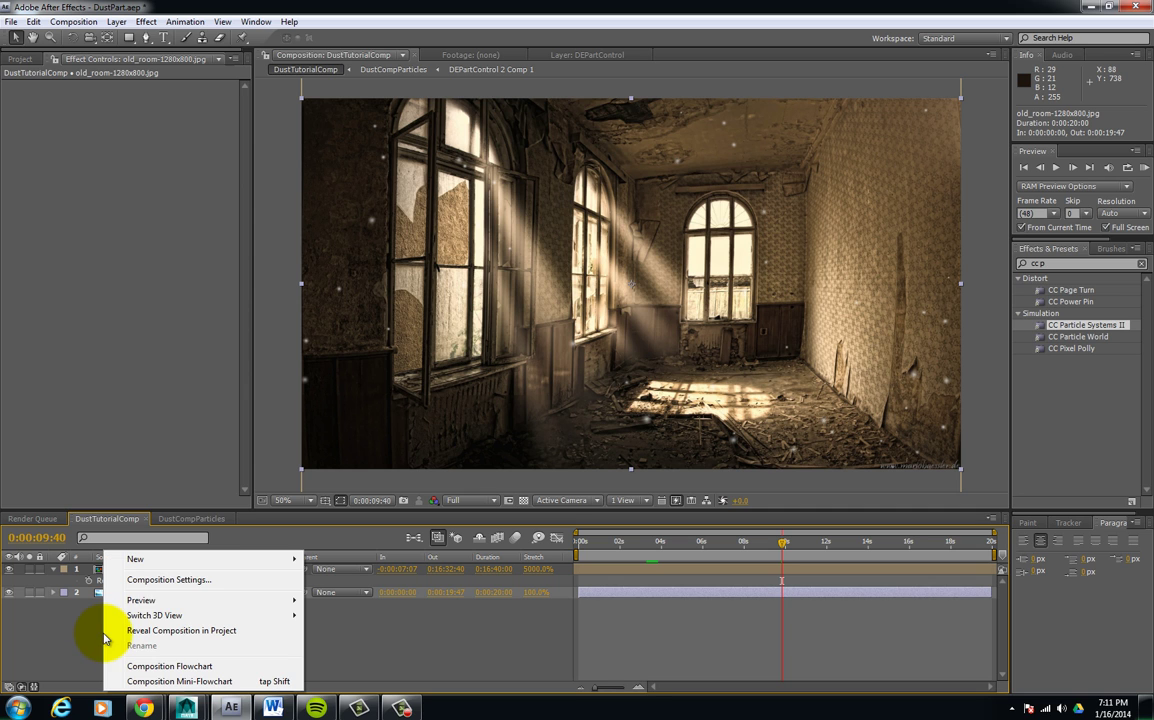
{"action": "mouse_move", "coordinate": [258, 560]}
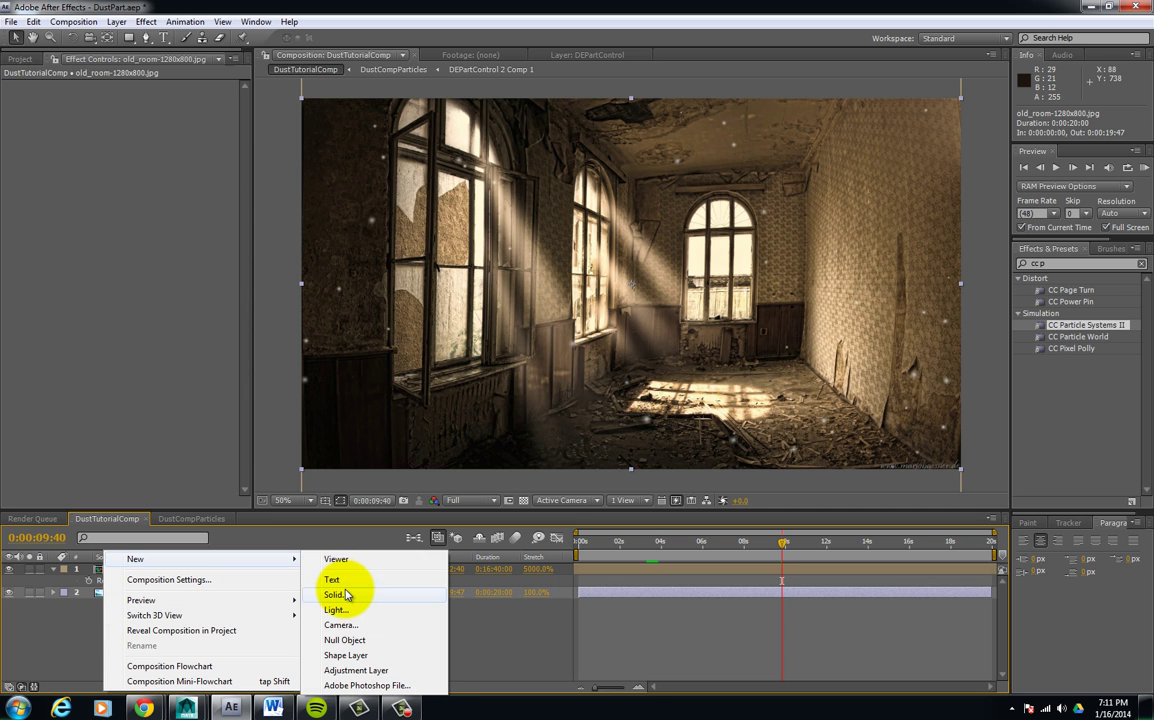
{"action": "left_click", "coordinate": [338, 594]}
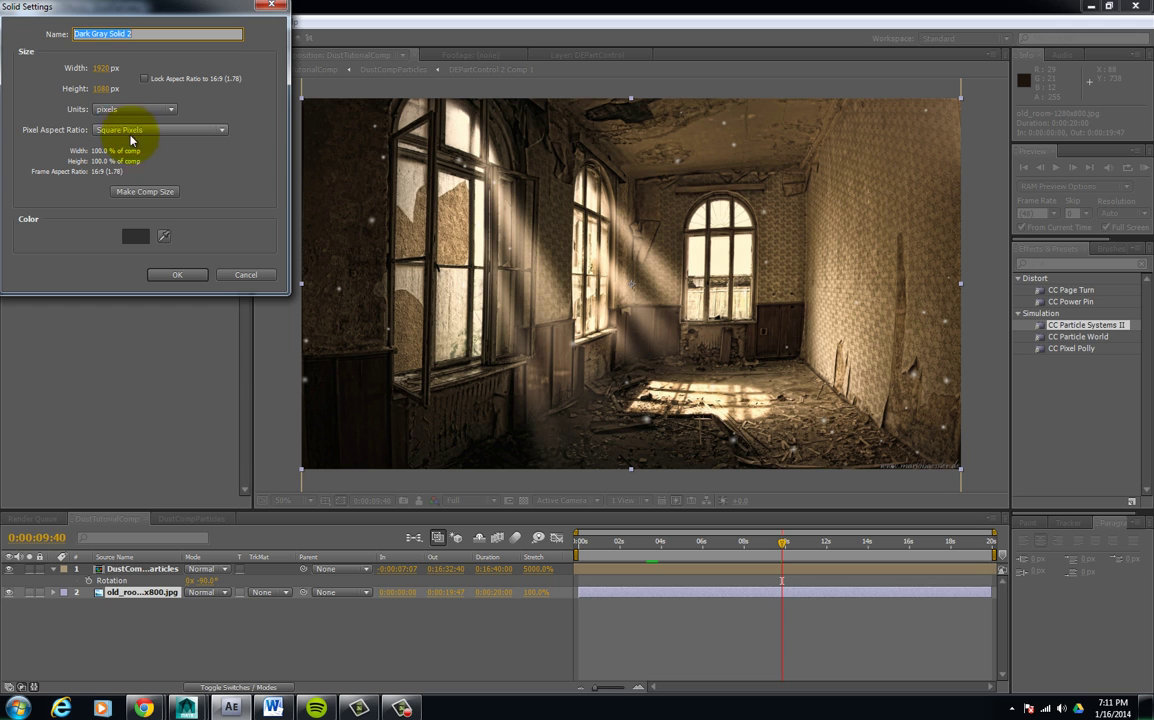
{"action": "left_click", "coordinate": [135, 236]}
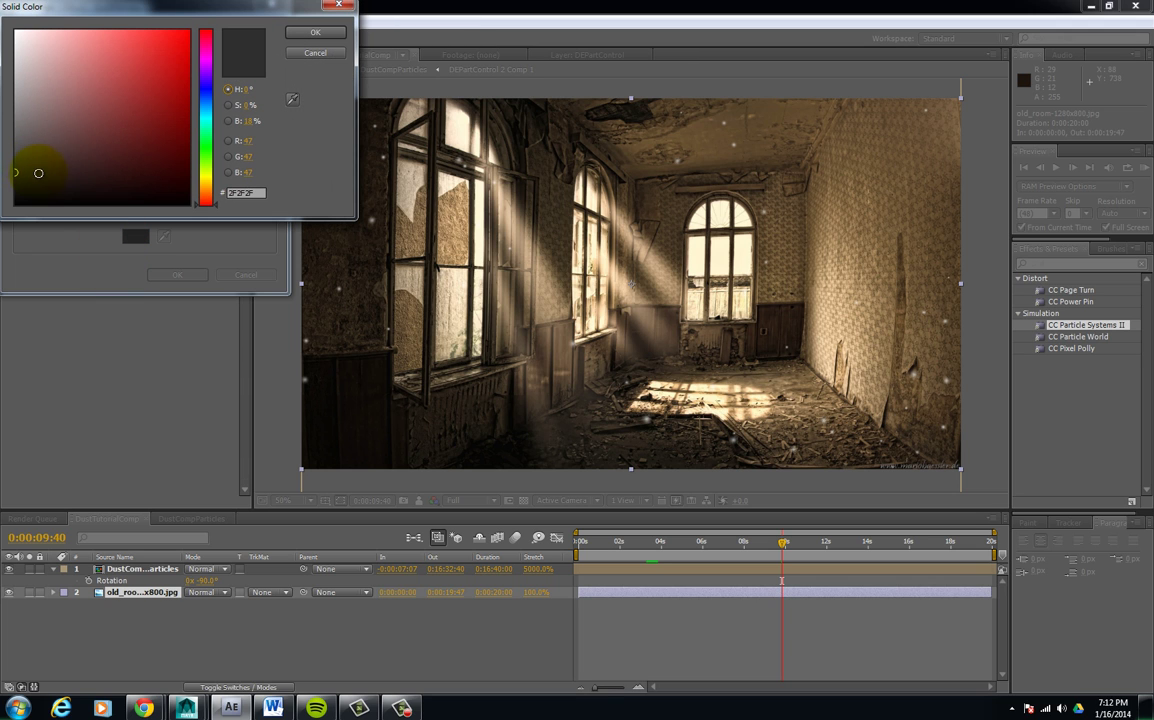
{"action": "mouse_move", "coordinate": [72, 165]}
{"action": "left_mouse_down"}
{"action": "mouse_move", "coordinate": [190, 111]}
{"action": "mouse_move", "coordinate": [212, 191]}
{"action": "left_mouse_up"}
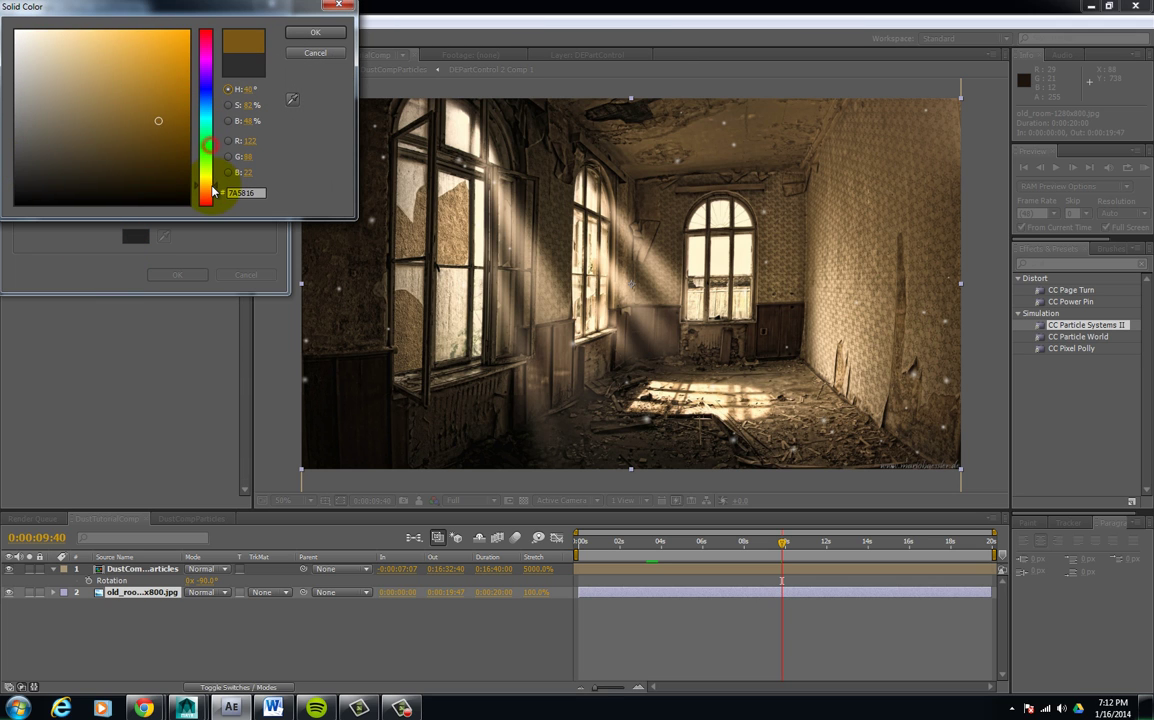
{"action": "left_click", "coordinate": [310, 38]}
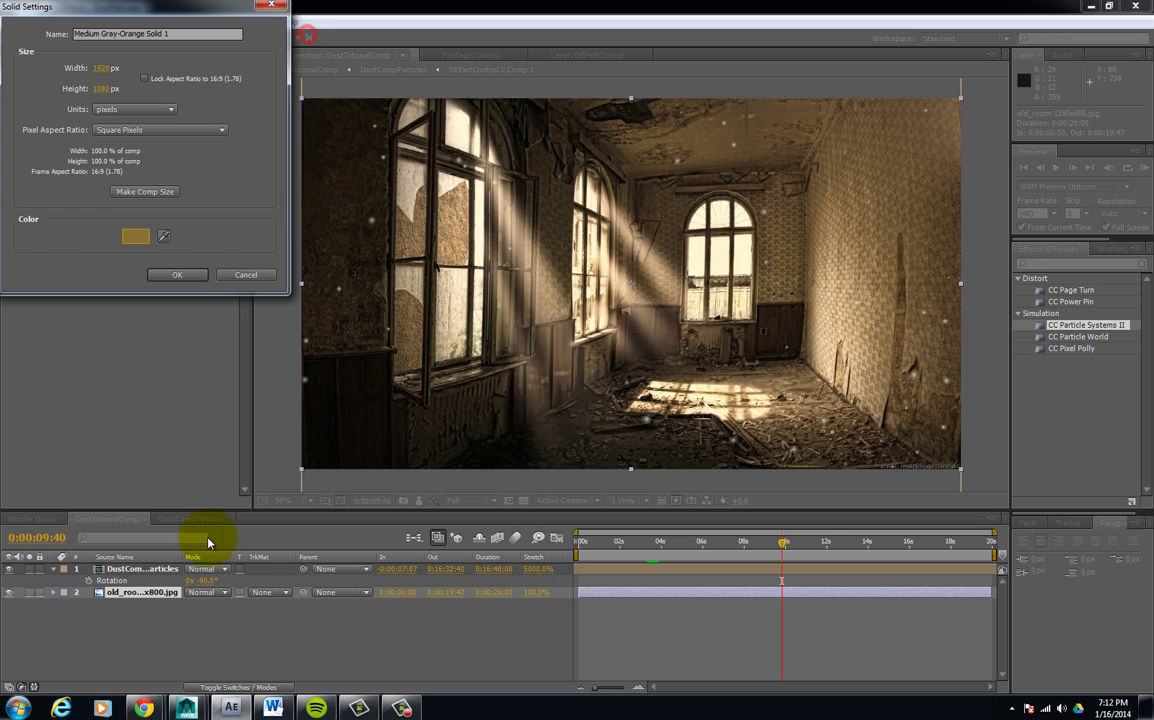
{"action": "left_click", "coordinate": [179, 274]}
- Give the gray-orange solid a Luma Matte from DustCompParticles and scrub the timeline to check the tinted dust
{"action": "left_click_drag", "start_coordinate": [147, 570], "coordinate": [140, 597]}
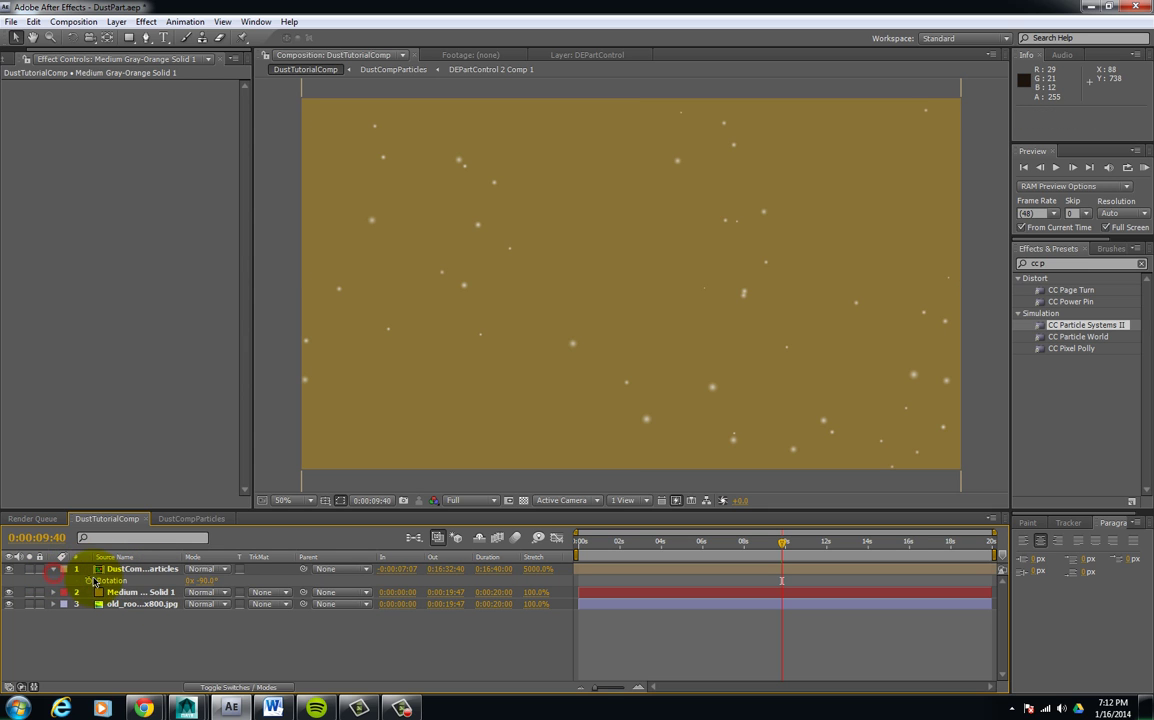
{"action": "left_click", "coordinate": [53, 571]}
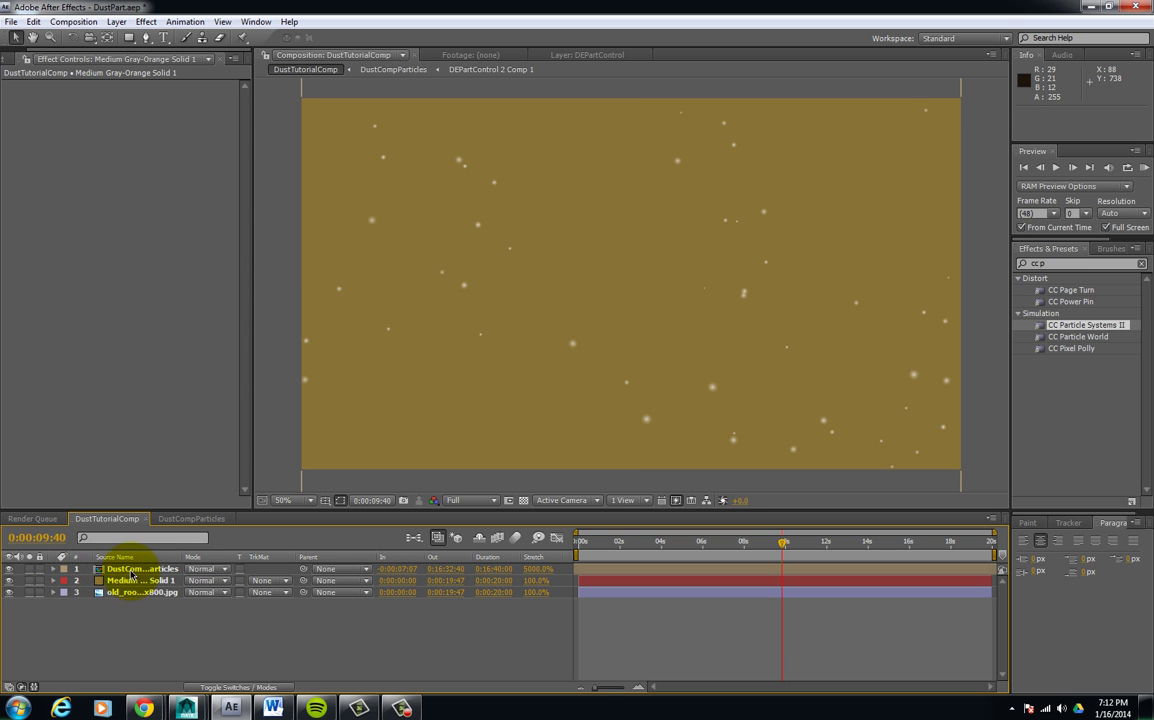
{"action": "left_click", "coordinate": [366, 581]}
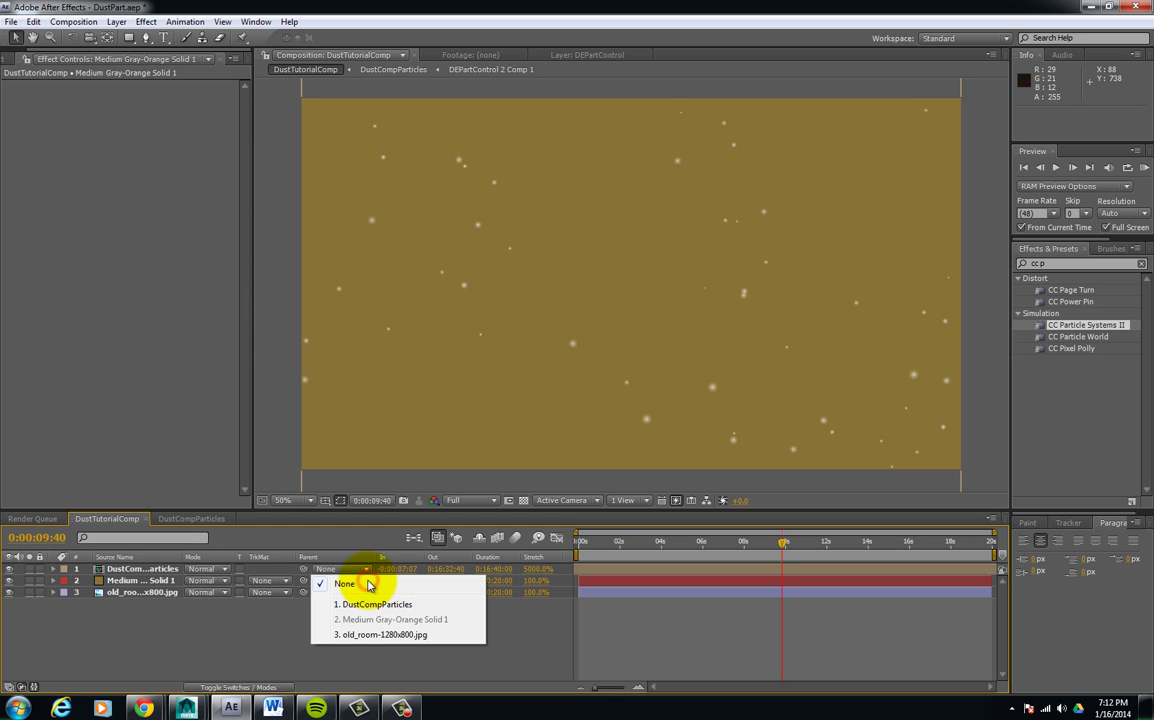
{"action": "left_click", "coordinate": [371, 582]}
{"action": "left_click", "coordinate": [283, 583]}
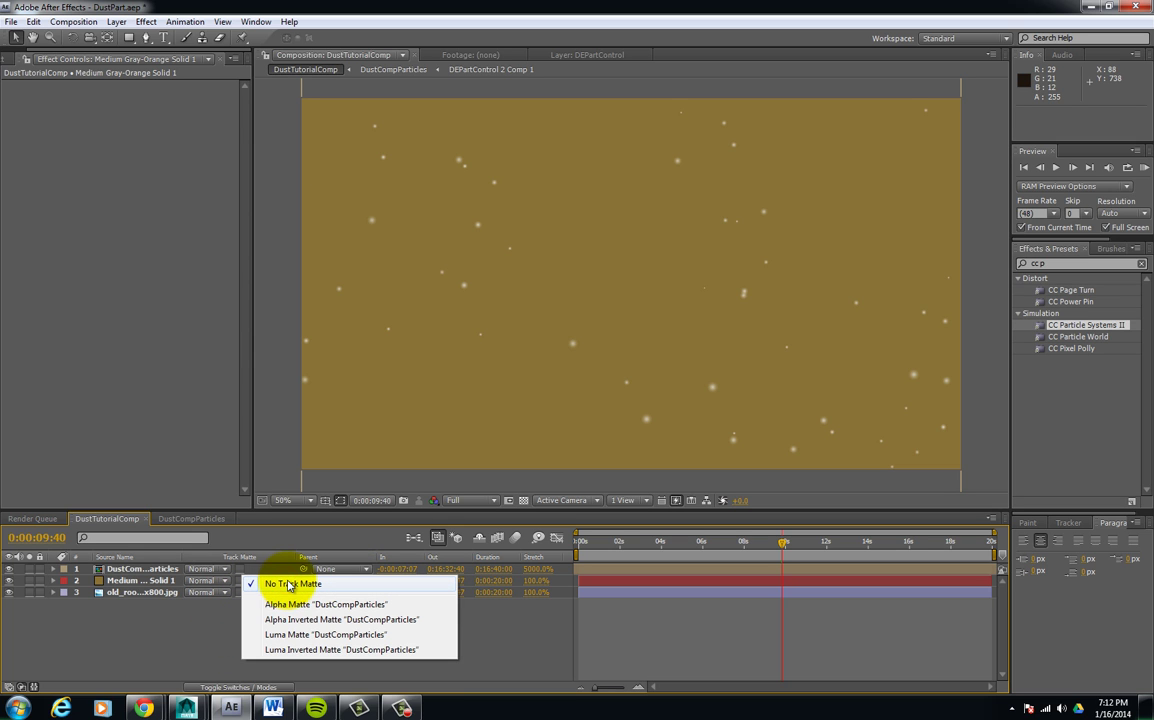
{"action": "left_click", "coordinate": [308, 635]}
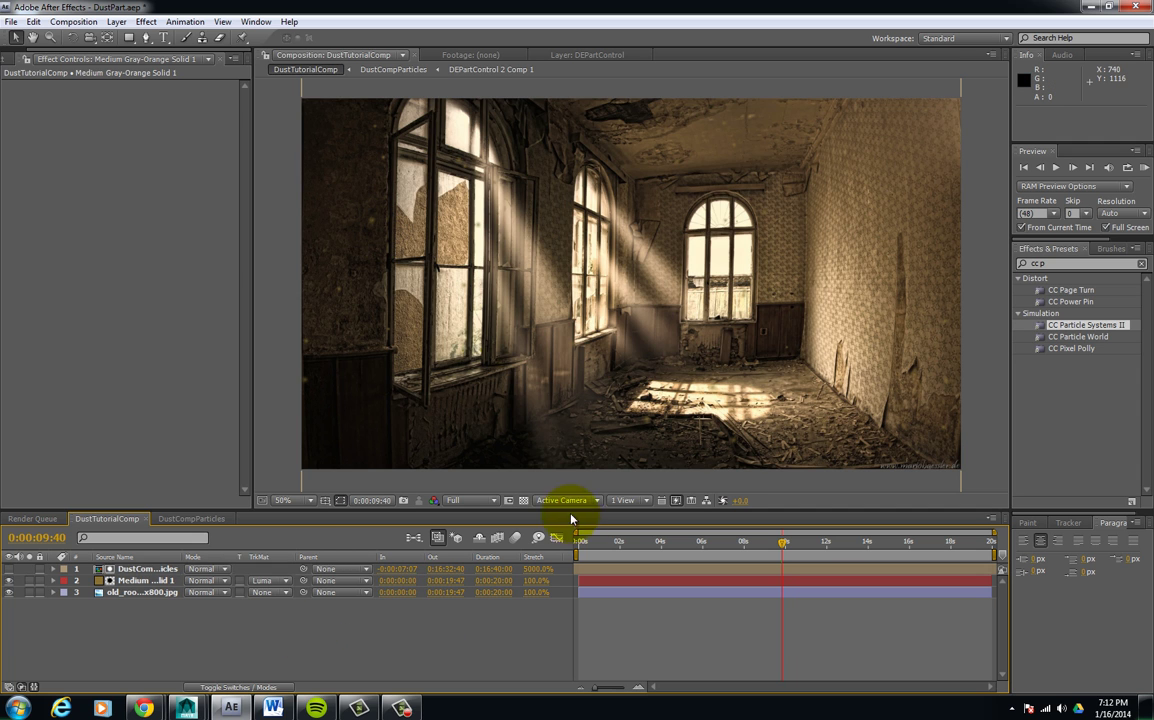
{"action": "left_click_drag", "start_coordinate": [640, 543], "coordinate": [652, 545]}
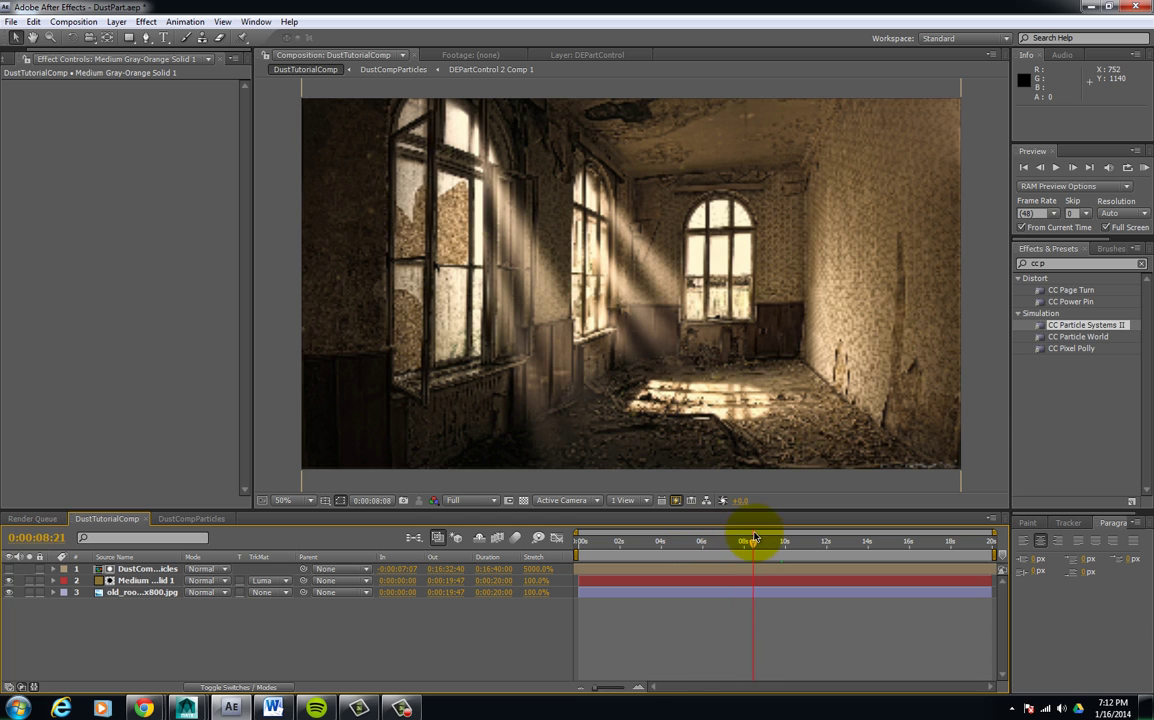
{"action": "left_click_drag", "start_coordinate": [768, 535], "coordinate": [711, 570]}
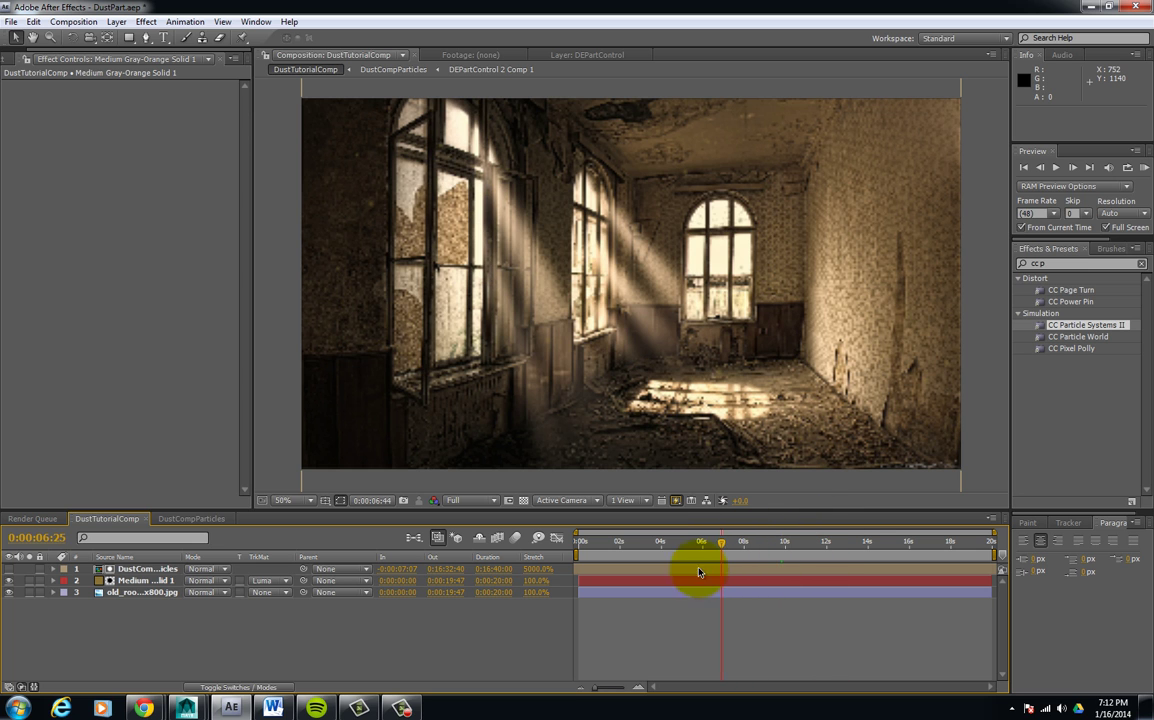
- Delete the gray-orange solid and create a 1920 x 1080 px black solid in its place
{"action": "left_click", "coordinate": [147, 581]}
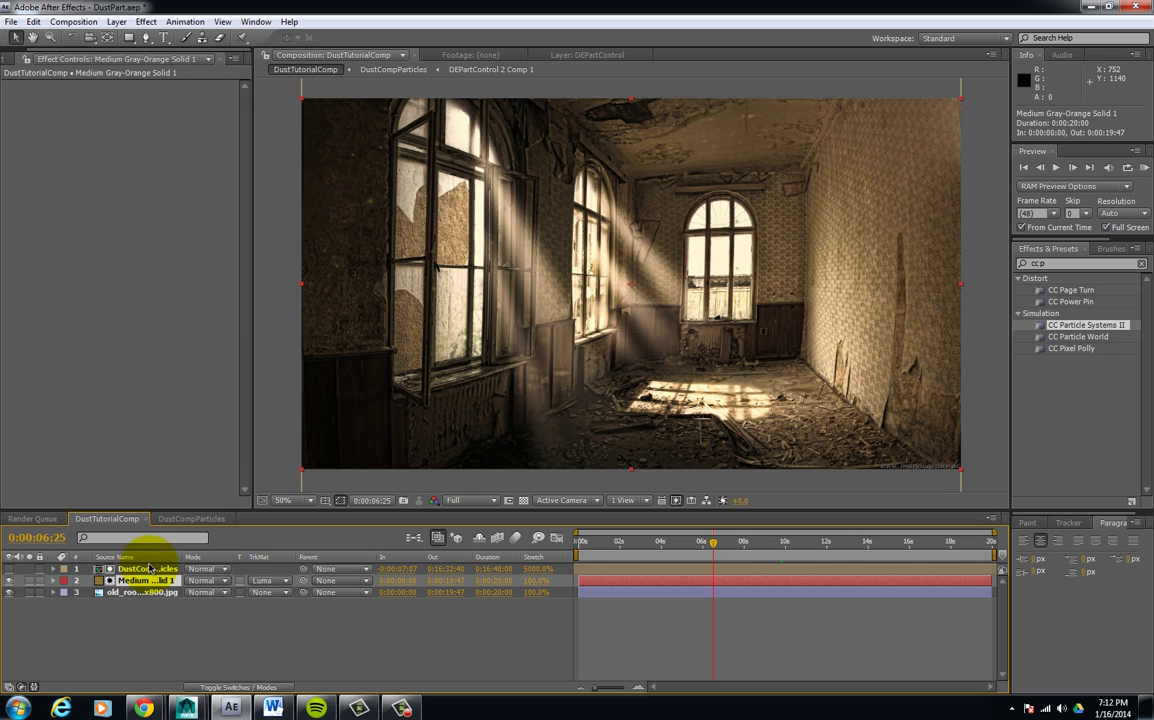
{"action": "key", "text": "Delete"}
{"action": "right_click", "coordinate": [100, 611]}
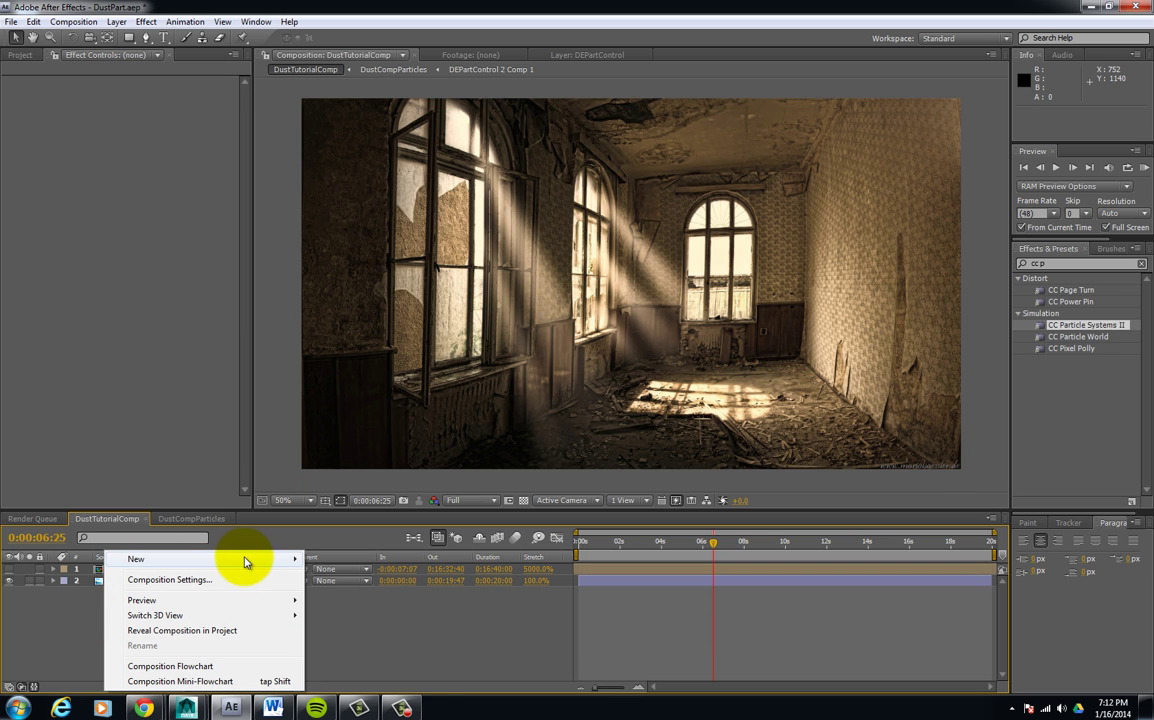
{"action": "mouse_move", "coordinate": [245, 561]}
{"action": "left_click", "coordinate": [348, 595]}
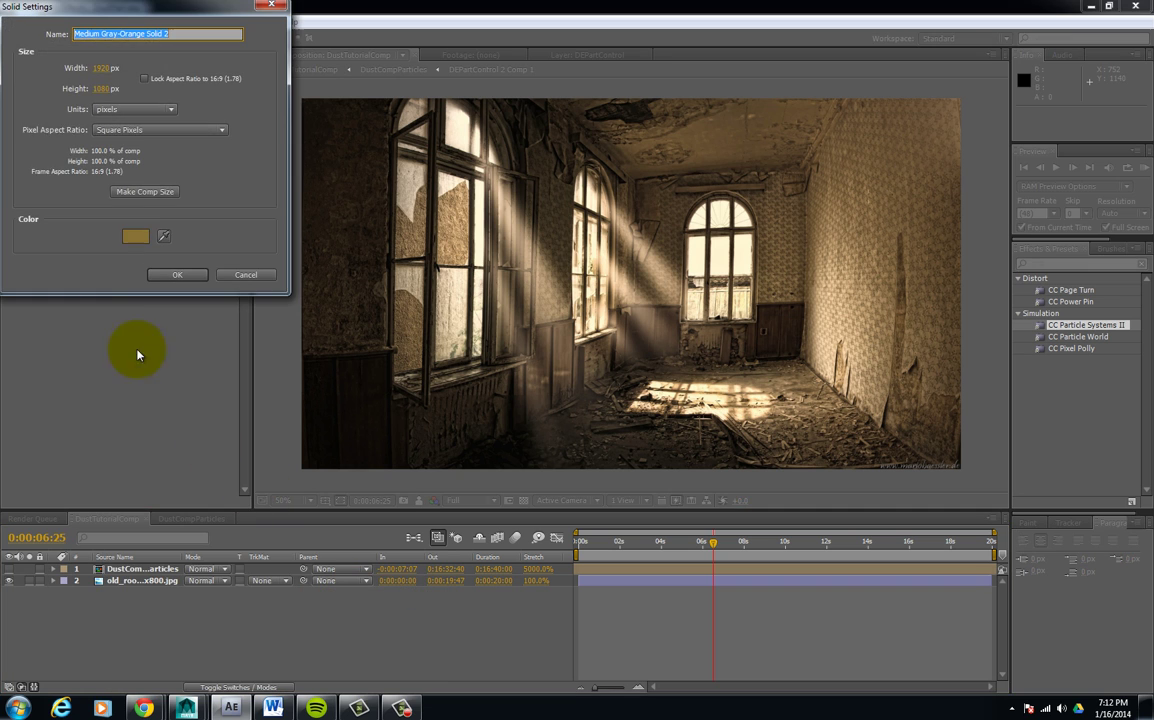
{"action": "left_click", "coordinate": [135, 236]}
{"action": "left_click", "coordinate": [16, 203]}
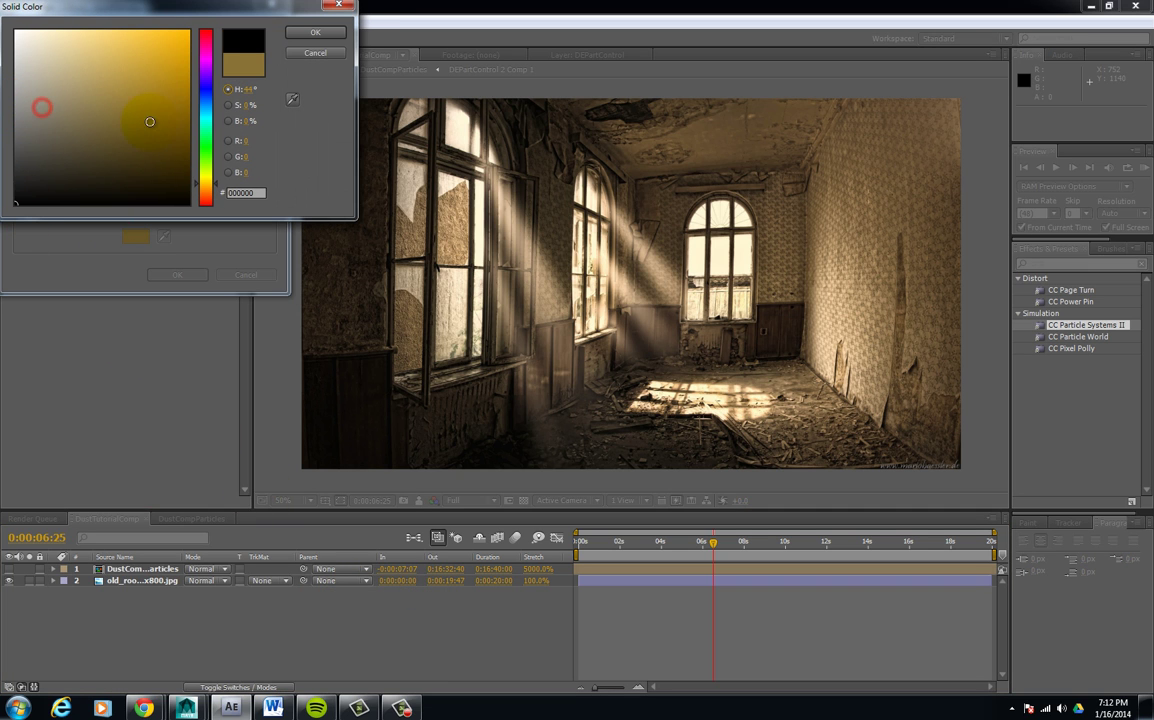
{"action": "left_click", "coordinate": [318, 31]}
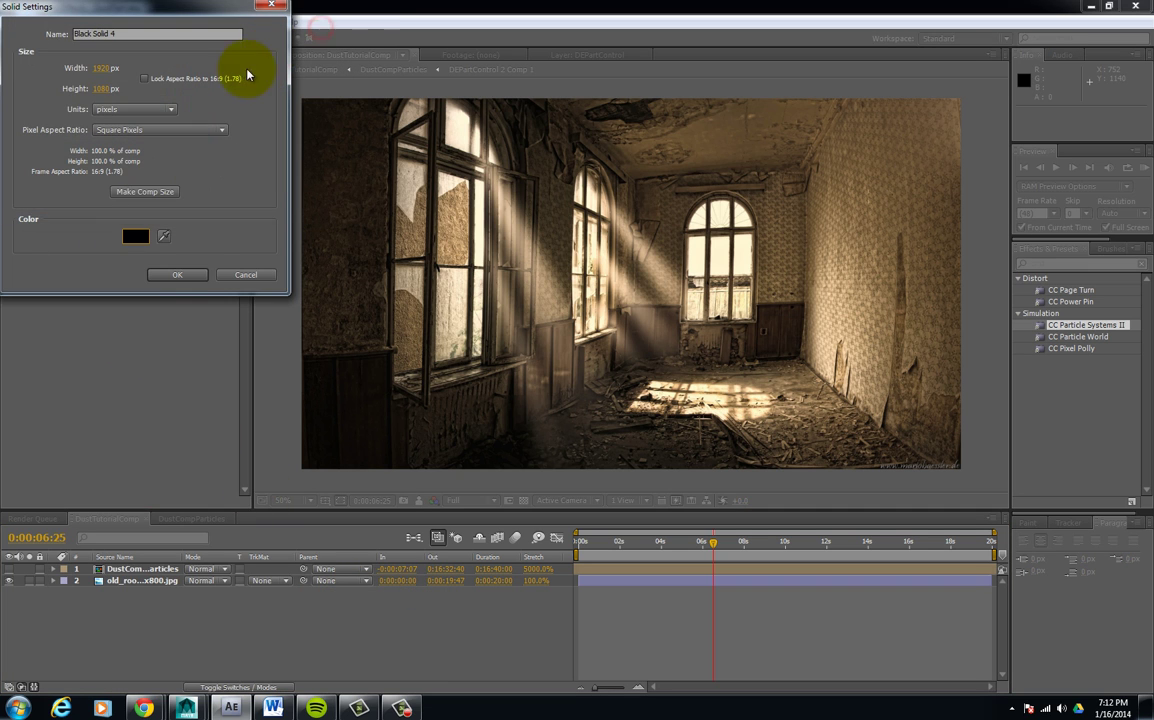
{"action": "left_click", "coordinate": [186, 271]}
- Place the black solid directly above the old room image, give it a Luma Matte from DustCompParticles and scrub the timeline to check it
{"action": "left_click_drag", "start_coordinate": [140, 573], "coordinate": [145, 590]}
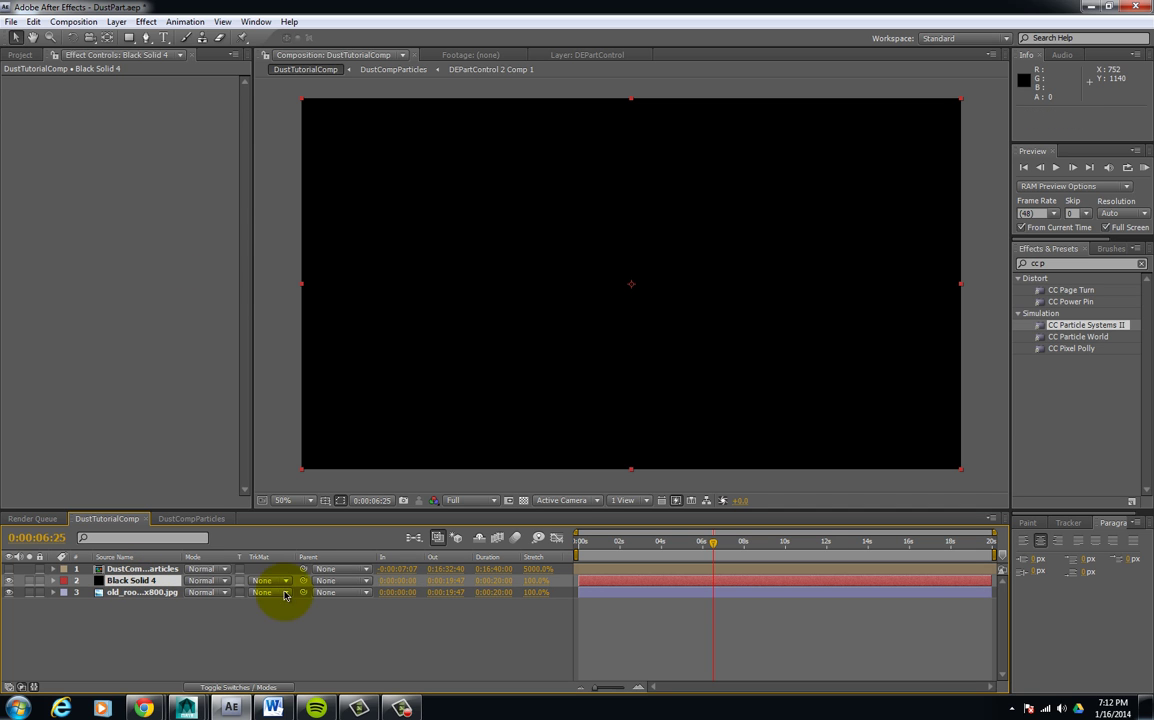
{"action": "left_click", "coordinate": [278, 581]}
{"action": "left_click", "coordinate": [294, 634]}
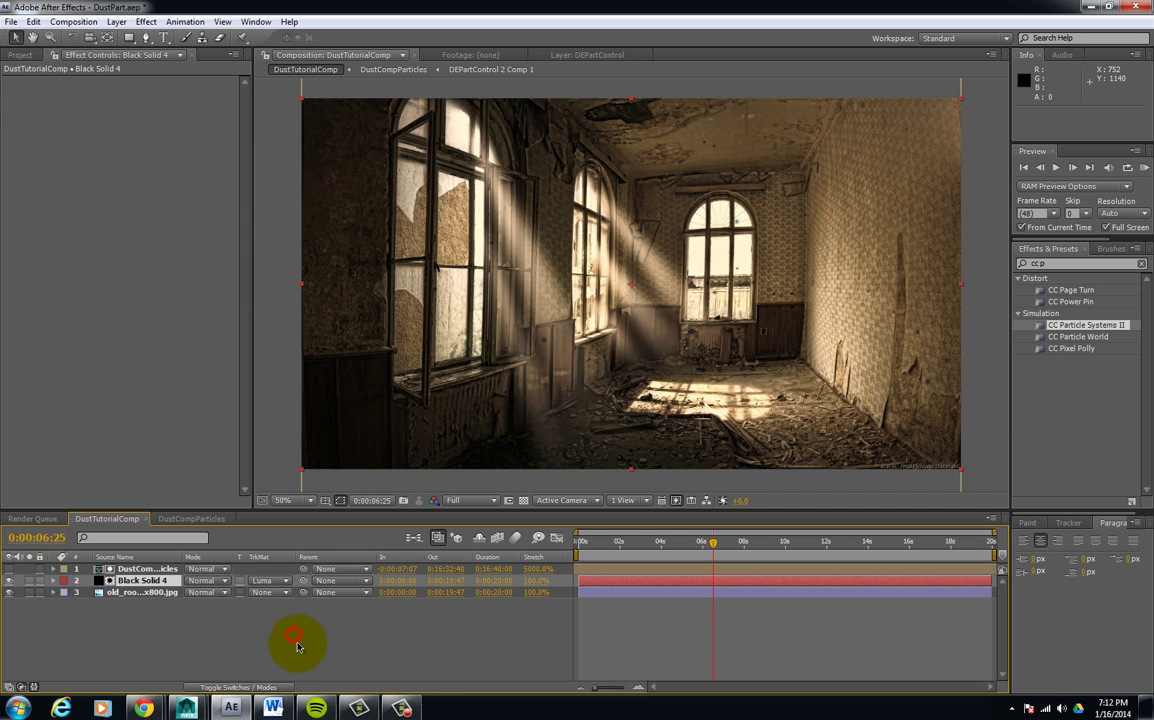
{"action": "left_click_drag", "start_coordinate": [720, 560], "coordinate": [794, 541]}
- Duplicate the DustCompParticles layer and draw a closed RotoBezier mask on the copy, enclosing the windows, the sunlit floor and part of the right wall
{"action": "left_click", "coordinate": [142, 568]}
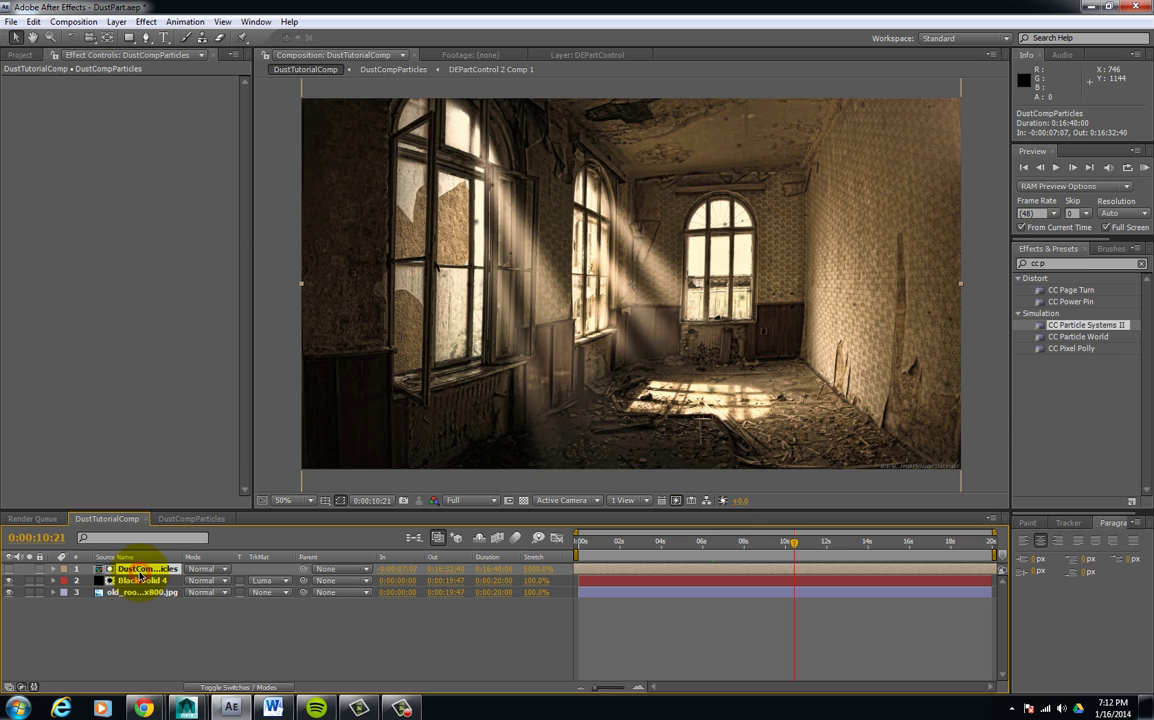
{"action": "key", "text": "ctrl+d"}
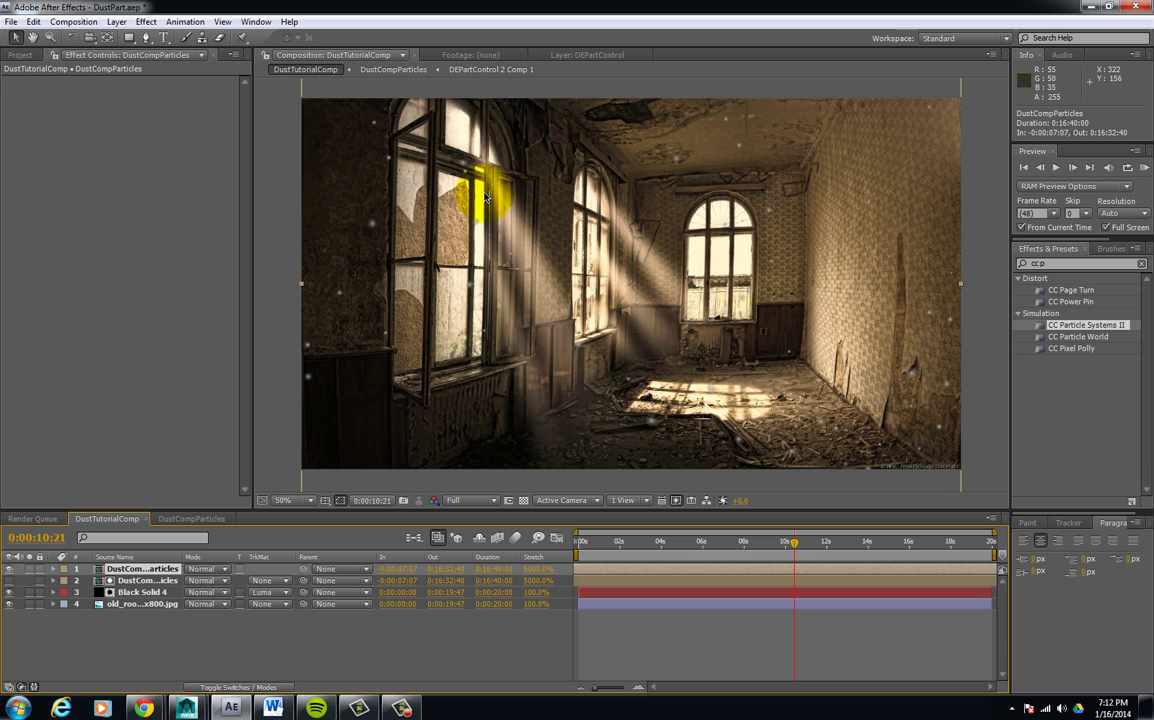
{"action": "left_click", "coordinate": [146, 36]}
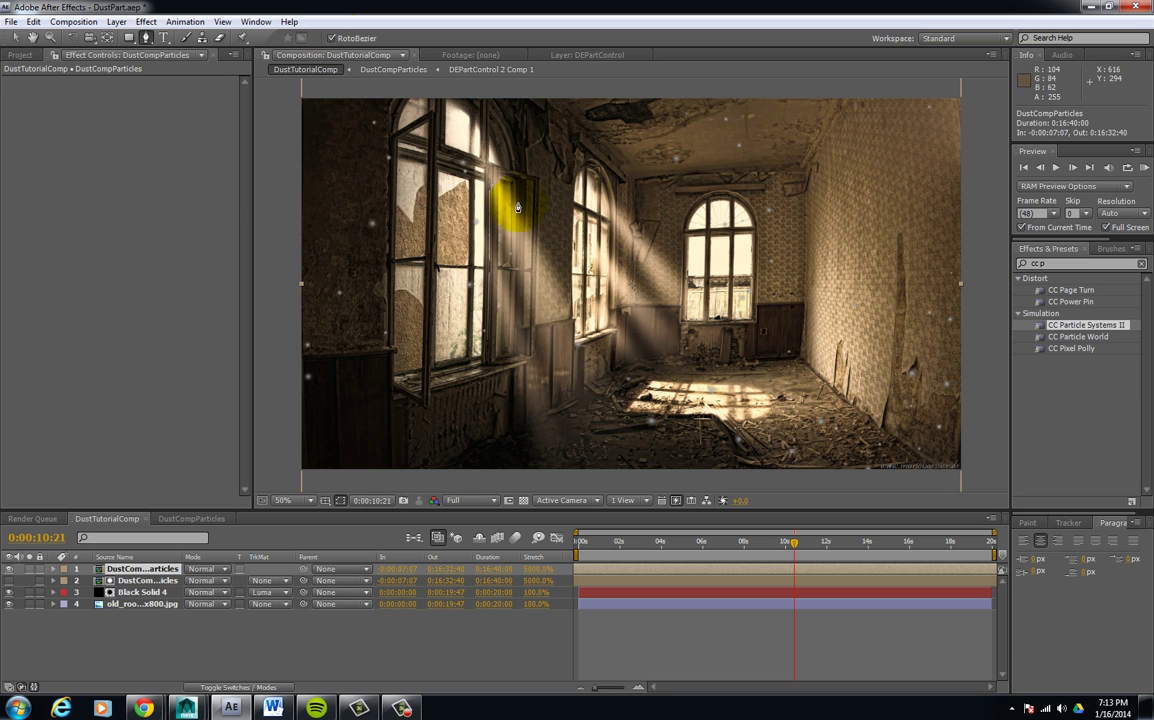
{"action": "left_click", "coordinate": [458, 150]}
{"action": "left_click", "coordinate": [395, 190]}
{"action": "left_click", "coordinate": [372, 288]}
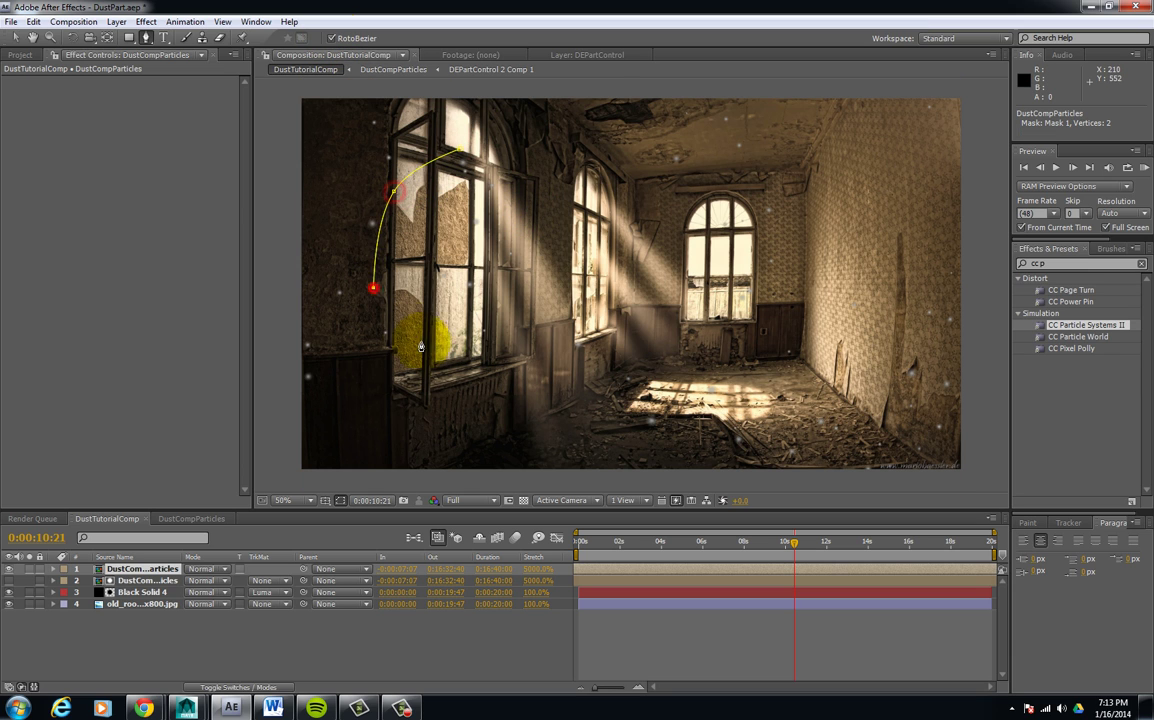
{"action": "left_click", "coordinate": [436, 348]}
{"action": "left_click", "coordinate": [572, 390]}
{"action": "left_click", "coordinate": [578, 415]}
{"action": "left_click", "coordinate": [673, 423]}
{"action": "left_click", "coordinate": [801, 404]}
{"action": "left_click", "coordinate": [843, 340]}
{"action": "left_click", "coordinate": [956, 278]}
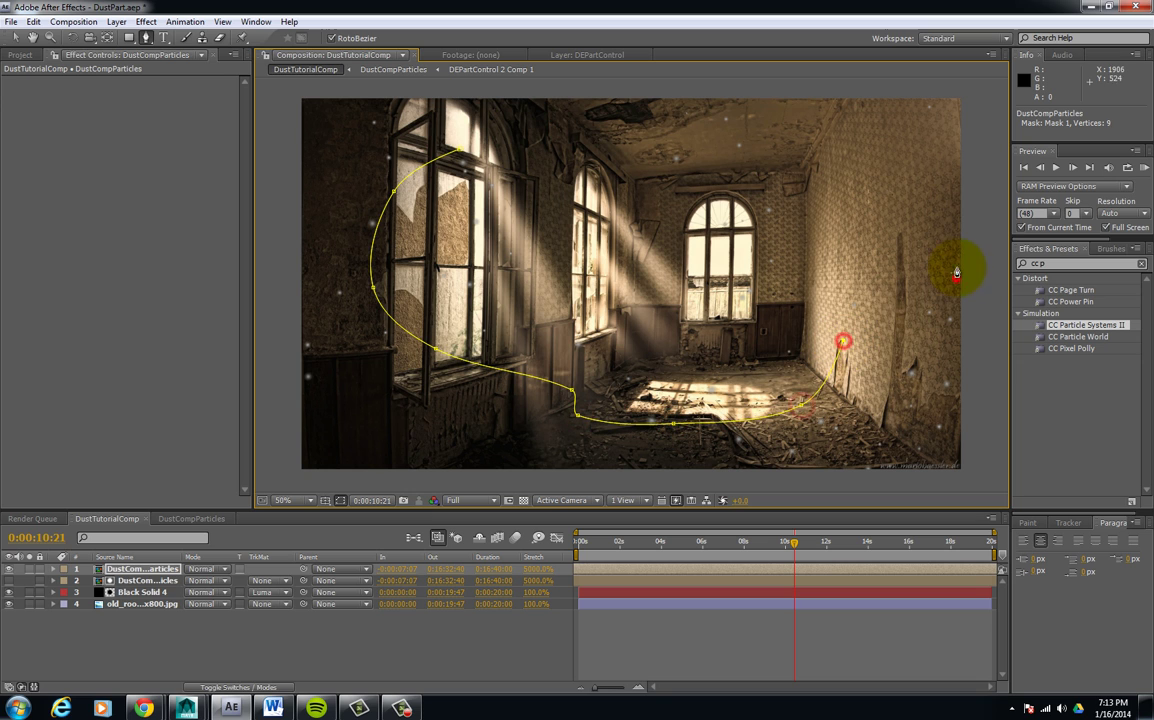
{"action": "left_click", "coordinate": [940, 233]}
{"action": "left_click", "coordinate": [899, 157]}
{"action": "left_click", "coordinate": [832, 160]}
{"action": "left_click", "coordinate": [783, 209]}
{"action": "left_click", "coordinate": [720, 212]}
{"action": "left_click", "coordinate": [652, 196]}
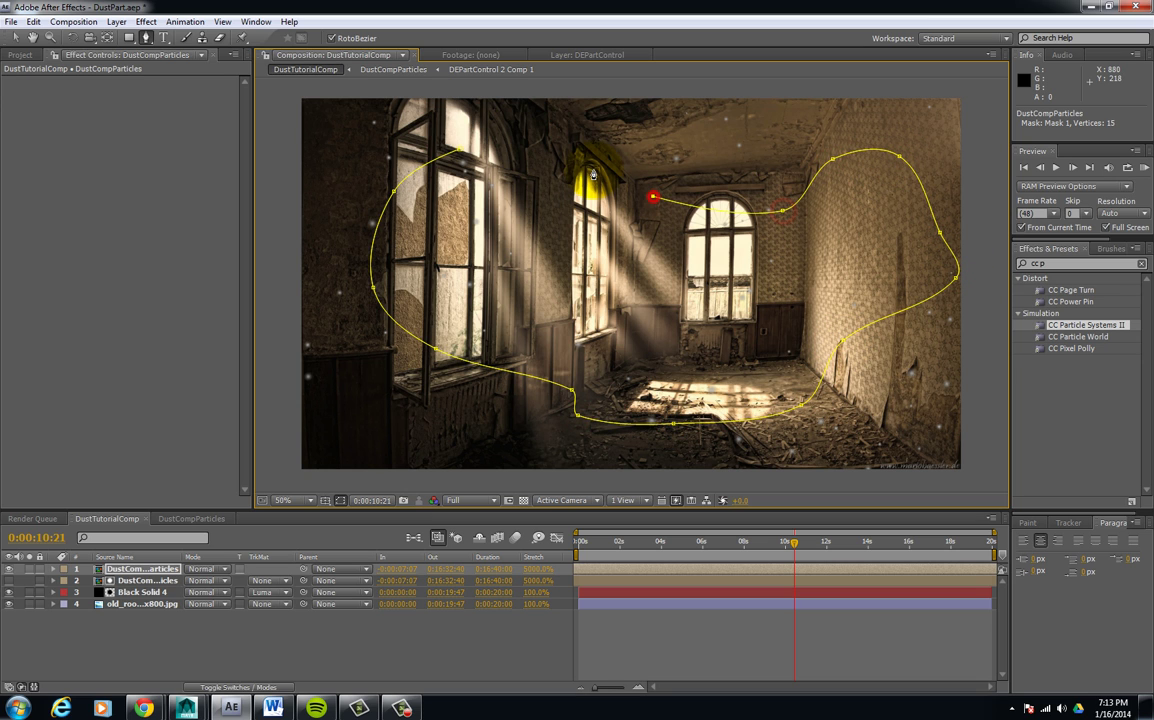
{"action": "left_click", "coordinate": [576, 165]}
{"action": "left_click", "coordinate": [470, 156]}
{"action": "left_click", "coordinate": [460, 153]}
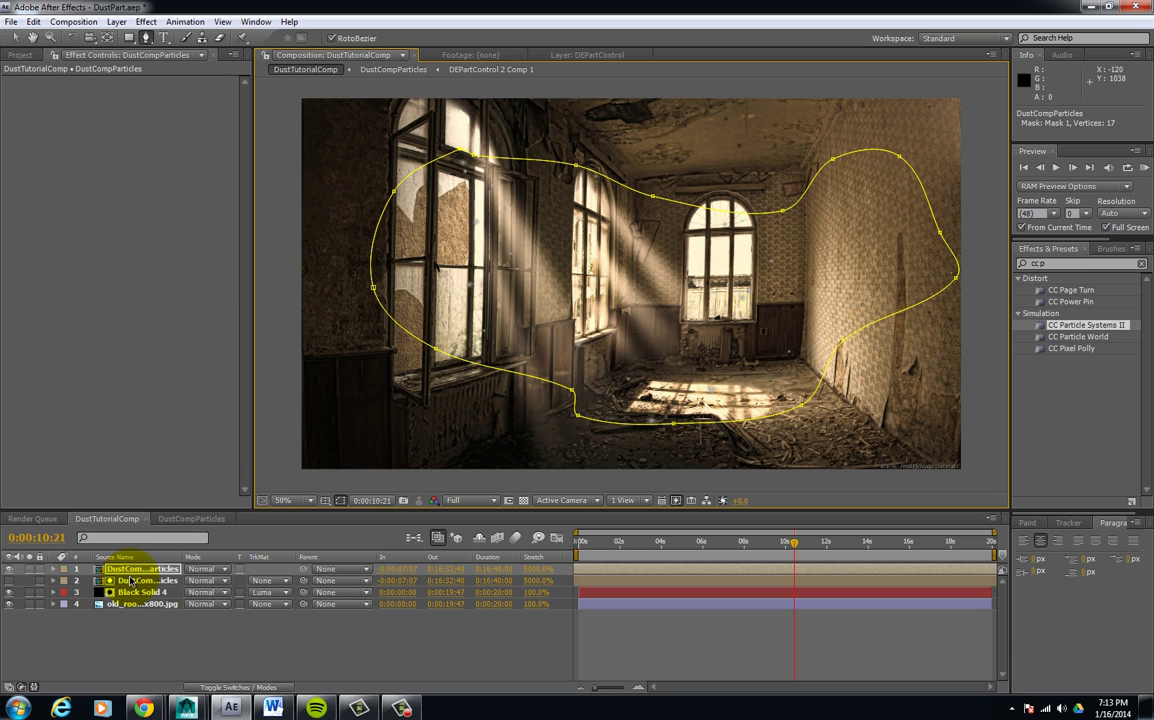
- Set the Mask Feather on the top dust layer to 508 pixels and scrub the timeline to check the masked dust
{"action": "key", "text": "m"}
{"action": "key", "text": "m"}
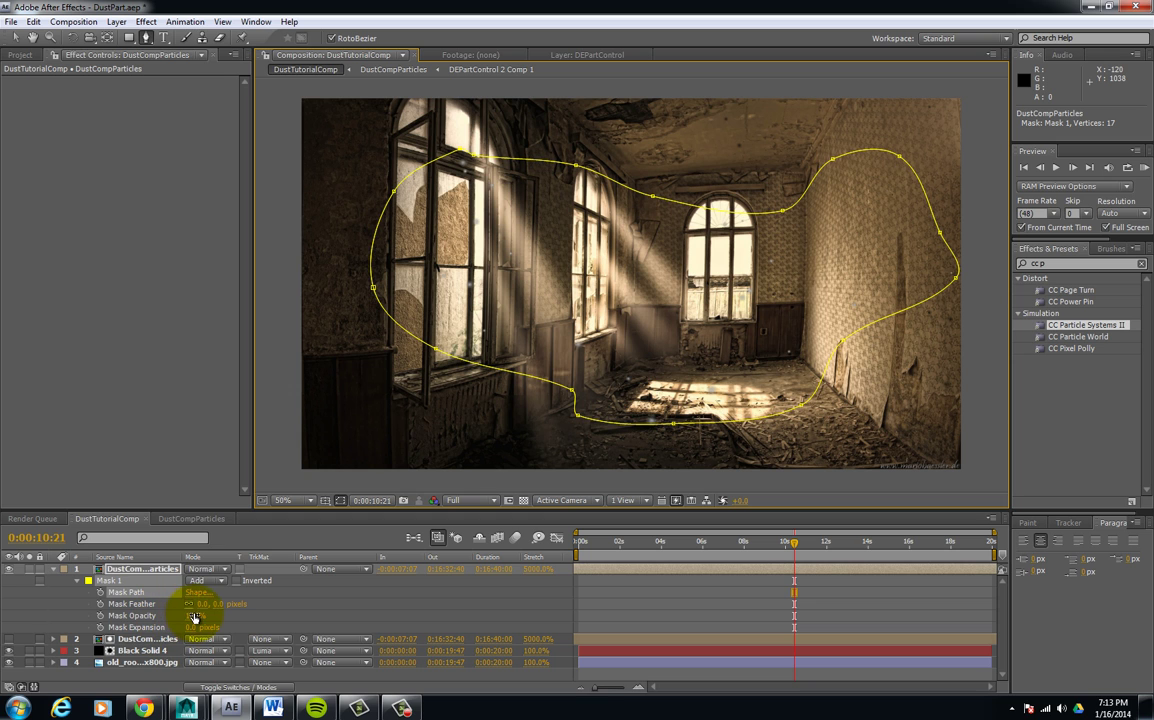
{"action": "left_click_drag", "start_coordinate": [200, 607], "coordinate": [243, 607]}
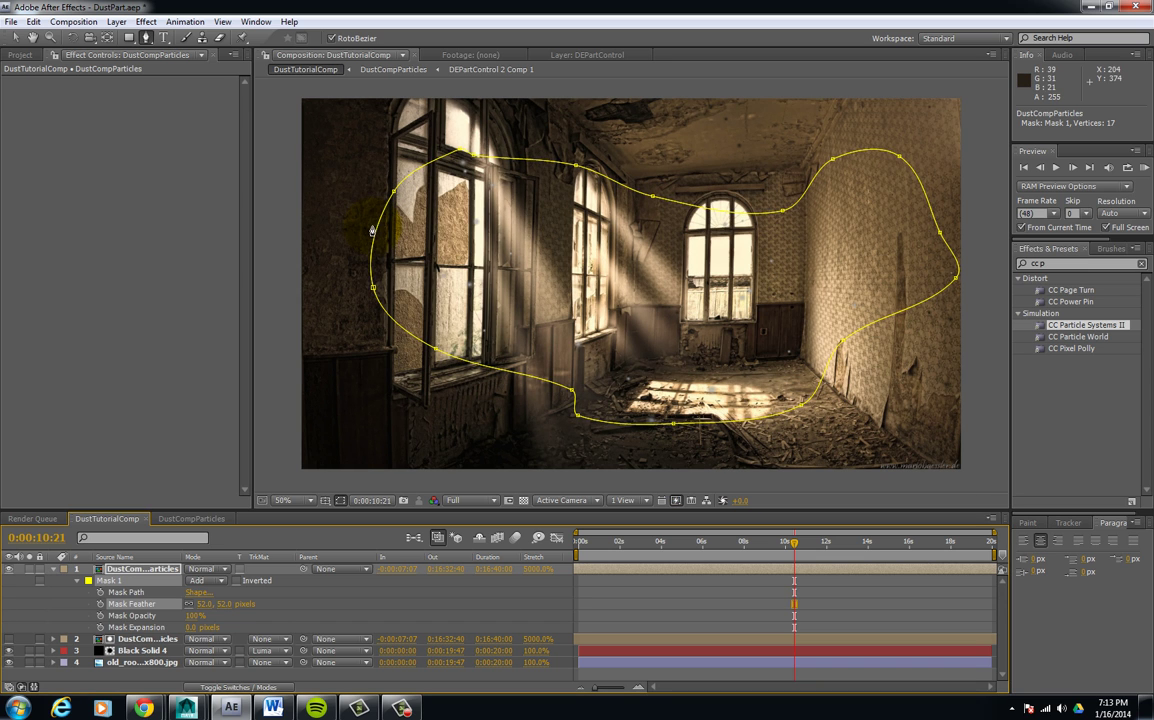
{"action": "left_click_drag", "start_coordinate": [206, 605], "coordinate": [562, 602]}
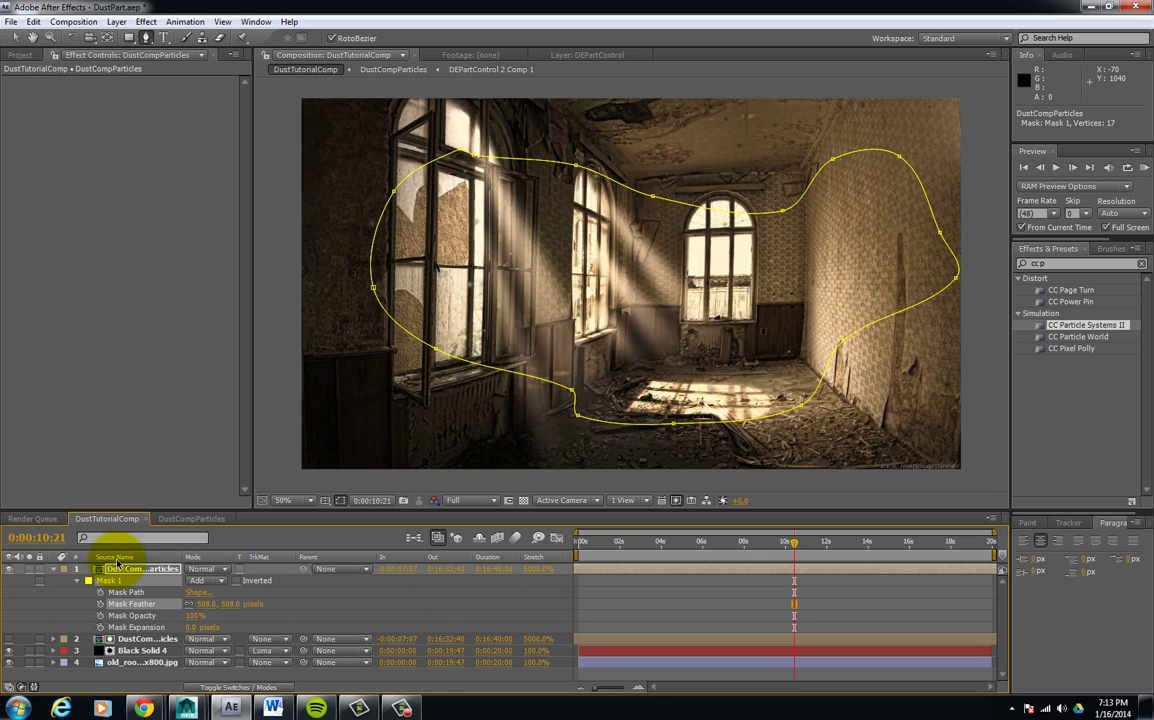
{"action": "left_click", "coordinate": [77, 581]}
{"action": "left_click", "coordinate": [54, 569]}
{"action": "left_click", "coordinate": [124, 662]}
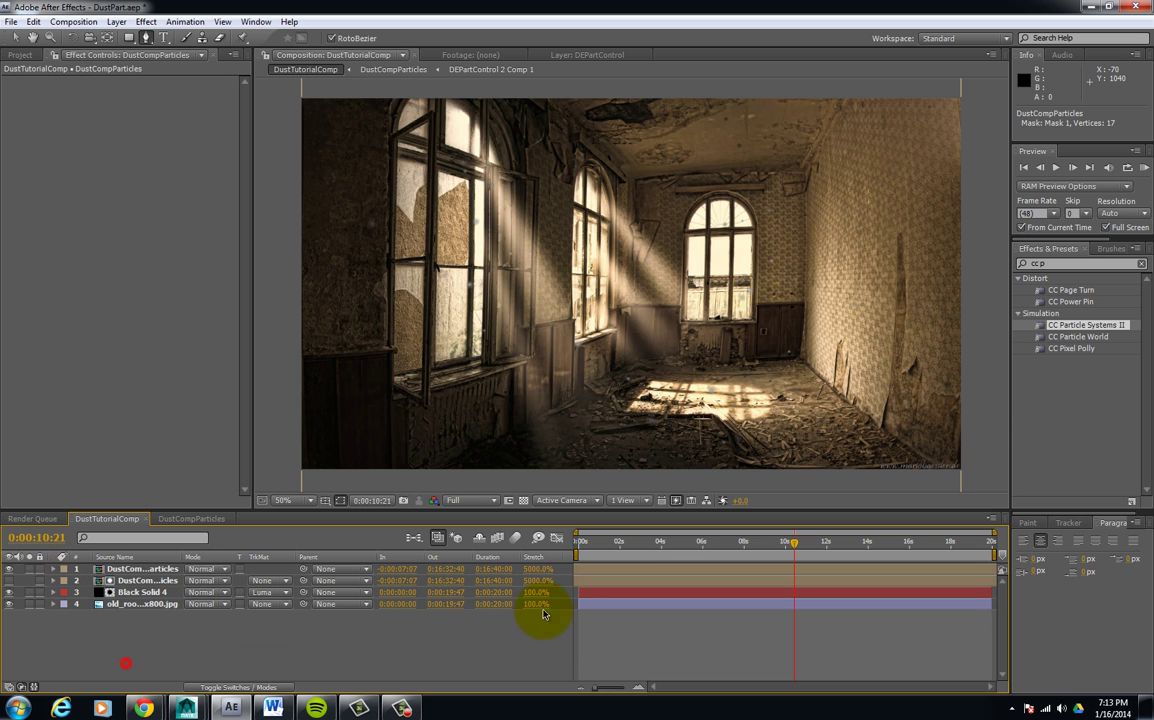
{"action": "left_click", "coordinate": [614, 545]}
{"action": "left_click_drag", "start_coordinate": [621, 546], "coordinate": [771, 543]}
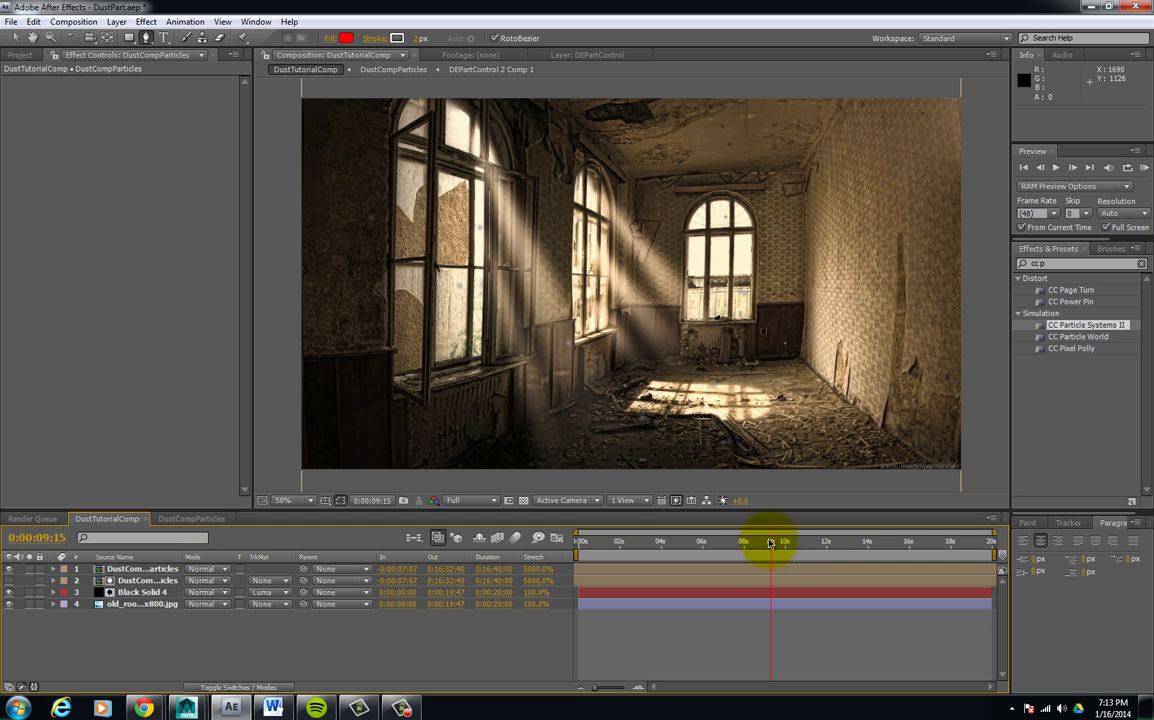
{"action": "left_click_drag", "start_coordinate": [771, 547], "coordinate": [790, 549]}
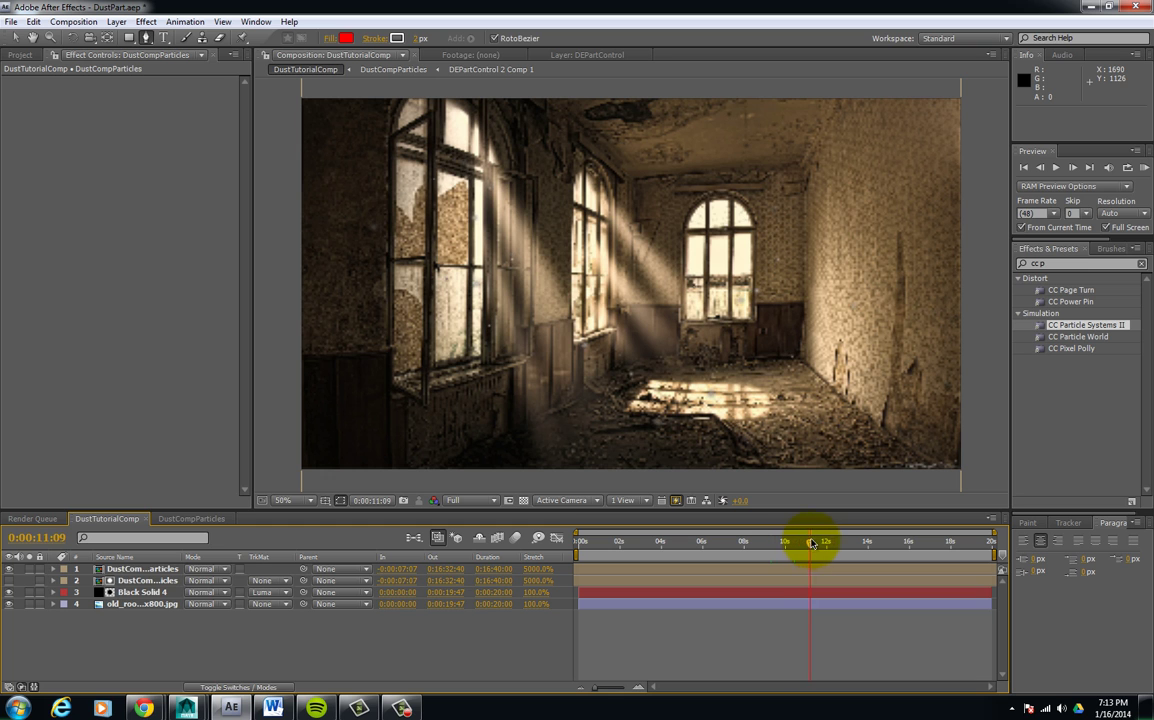
- Lower the opacity of Black Solid 4 to 47% and scrub the timeline to check the dust
{"action": "left_click", "coordinate": [142, 591]}
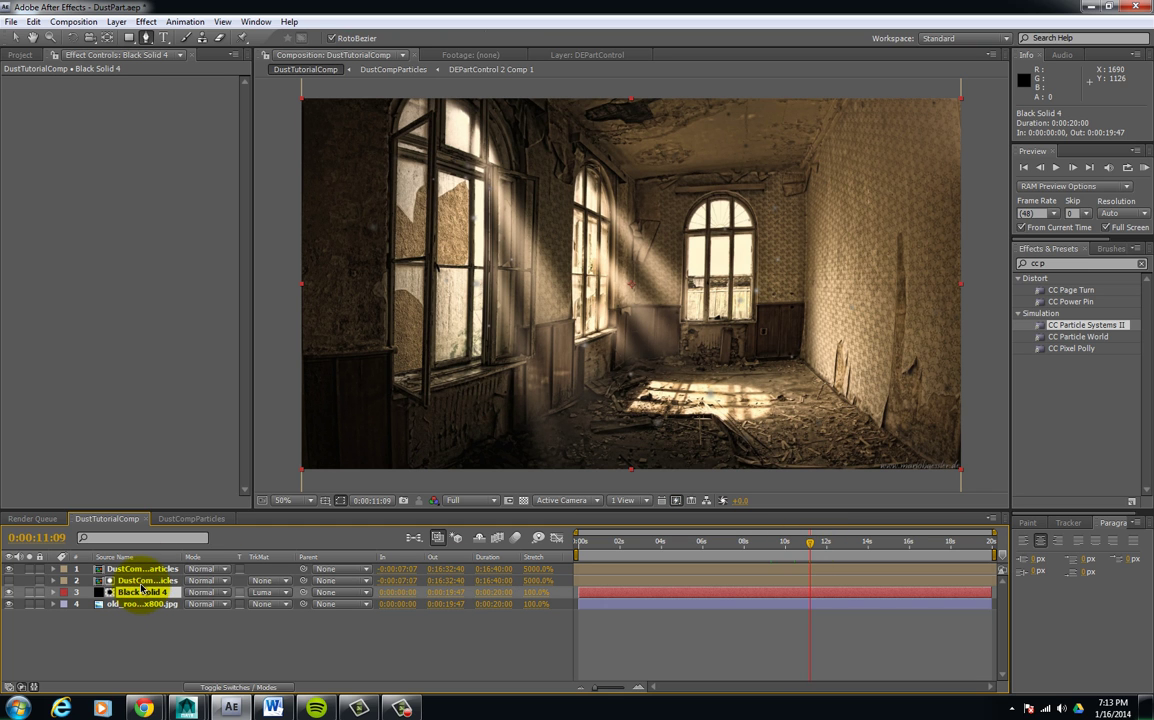
{"action": "key", "text": "t"}
{"action": "left_click_drag", "start_coordinate": [195, 605], "coordinate": [164, 613]}
{"action": "left_click", "coordinate": [239, 649]}
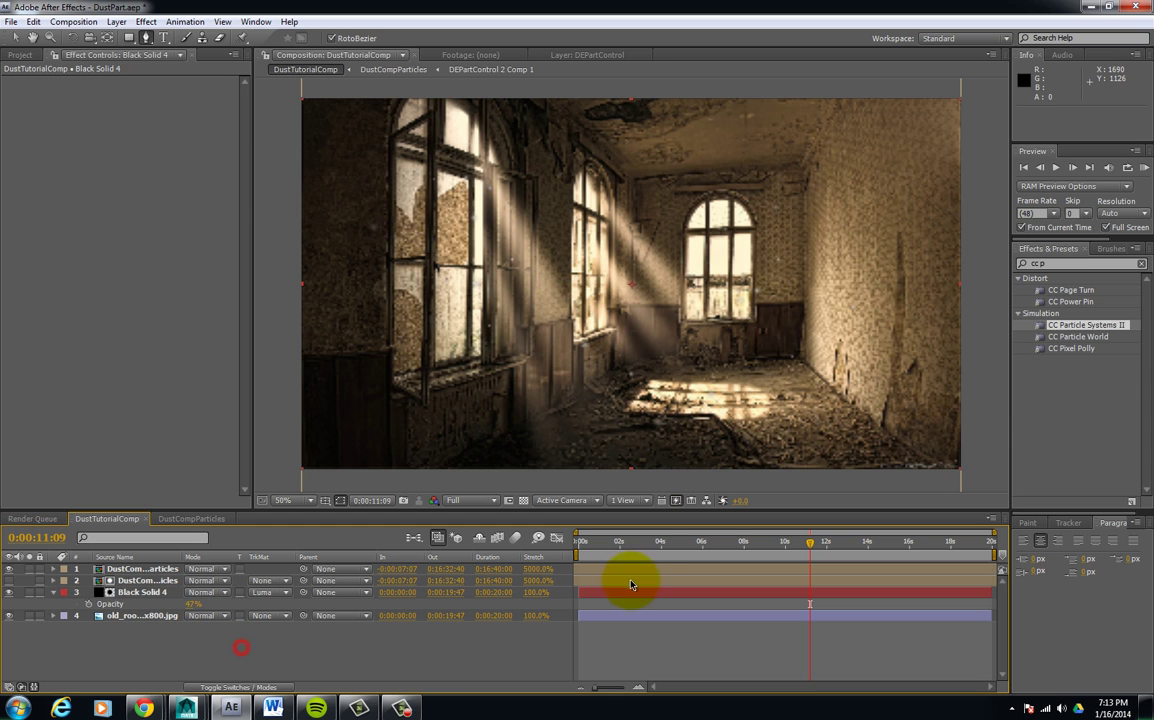
{"action": "left_click_drag", "start_coordinate": [645, 547], "coordinate": [801, 532]}
{"action": "left_click", "coordinate": [224, 659]}
- Duplicate the masked top DustCompParticles layer and delete Mask 1 from the new copy
{"action": "left_click", "coordinate": [127, 569]}
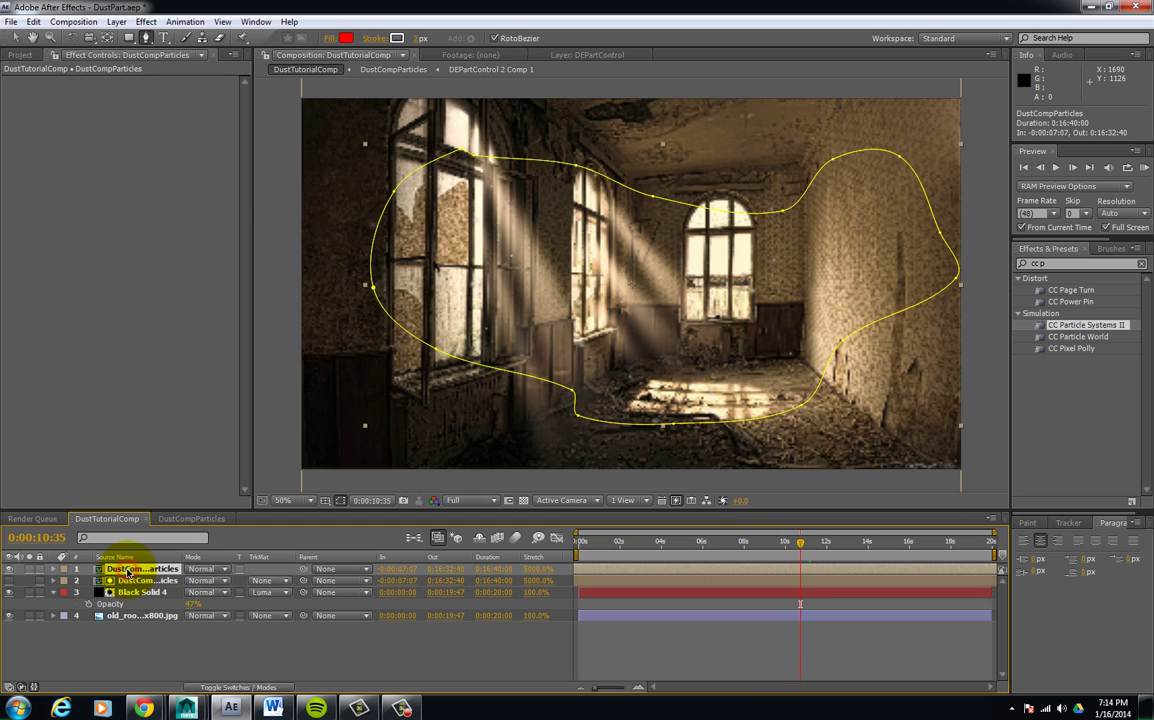
{"action": "key", "text": "ctrl+d"}
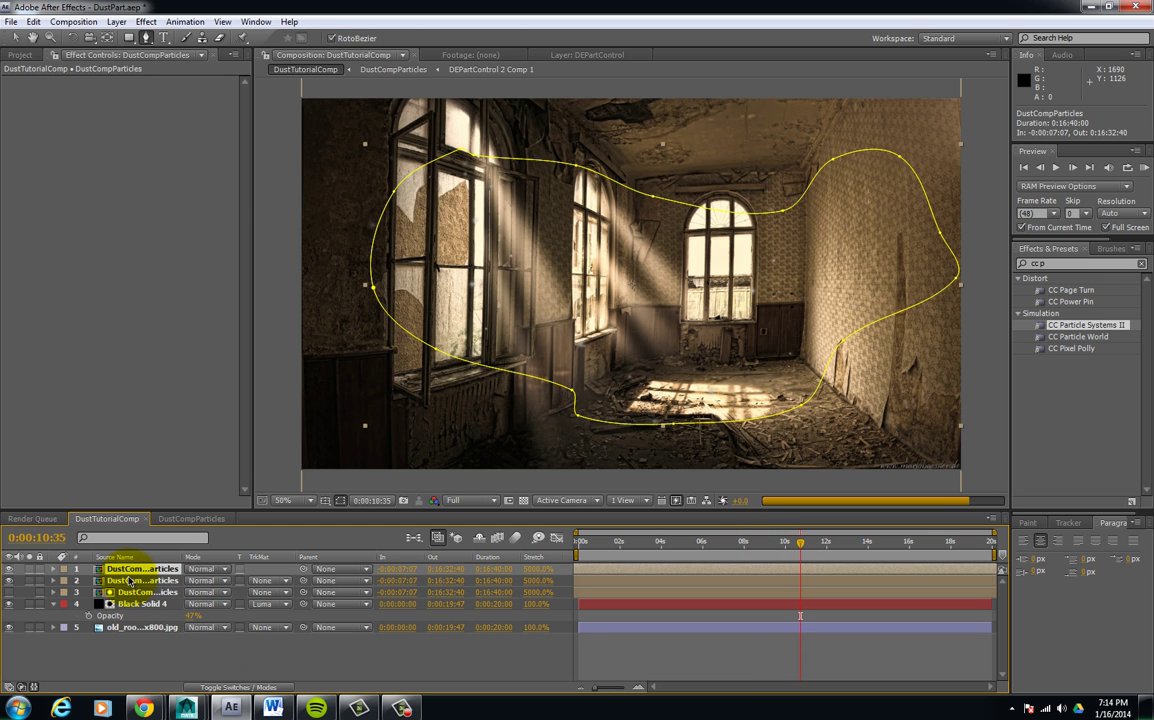
{"action": "key", "text": "m"}
{"action": "left_click", "coordinate": [107, 582]}
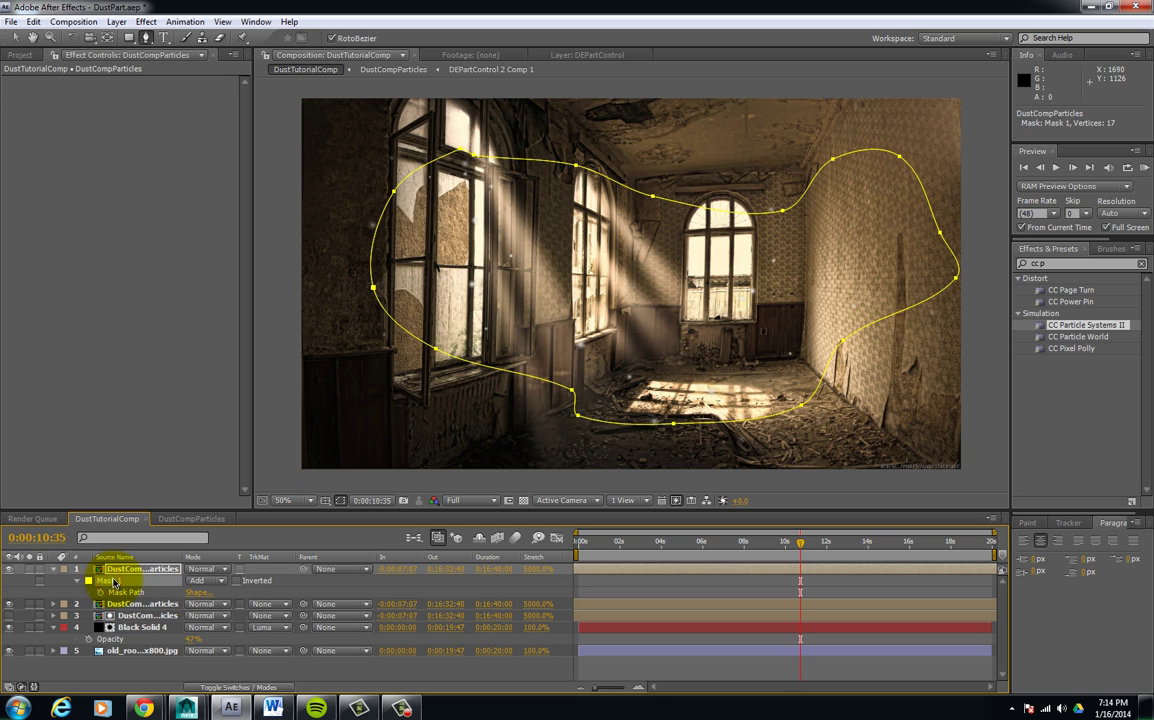
{"action": "key", "text": "Delete"}
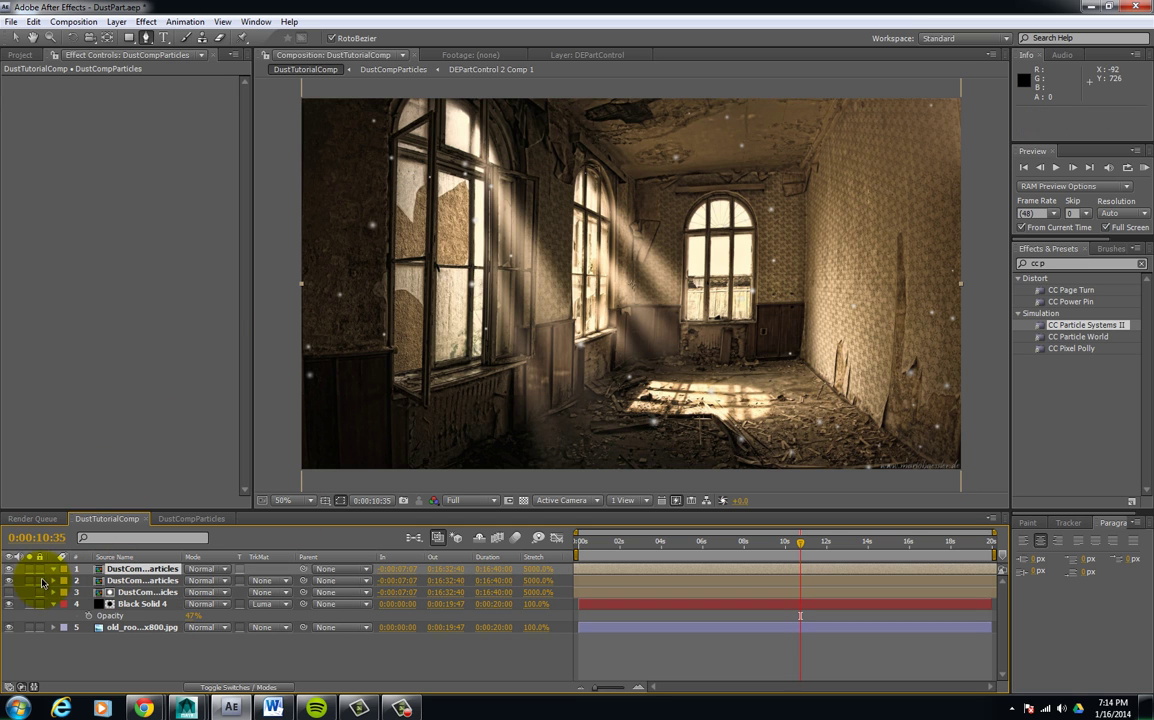
- Lock the four layers beneath the top dust copy and collapse the properties of Black Solid 4
{"action": "left_click_drag", "start_coordinate": [43, 582], "coordinate": [41, 628]}
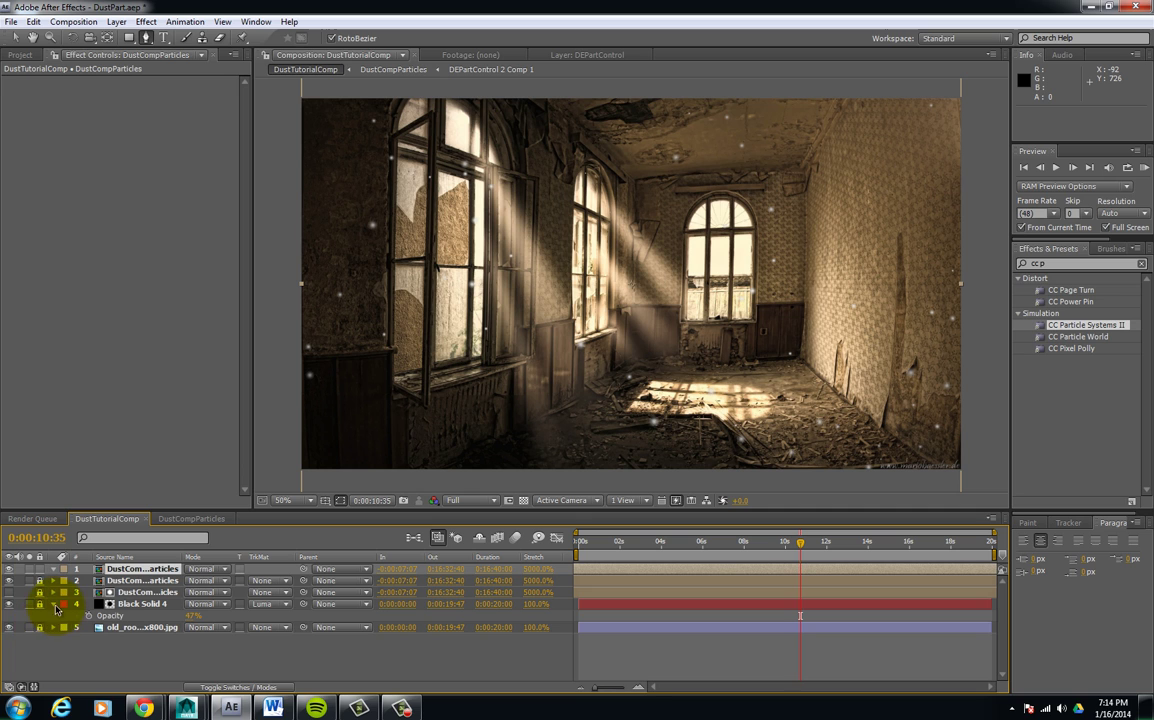
{"action": "left_click", "coordinate": [53, 604]}
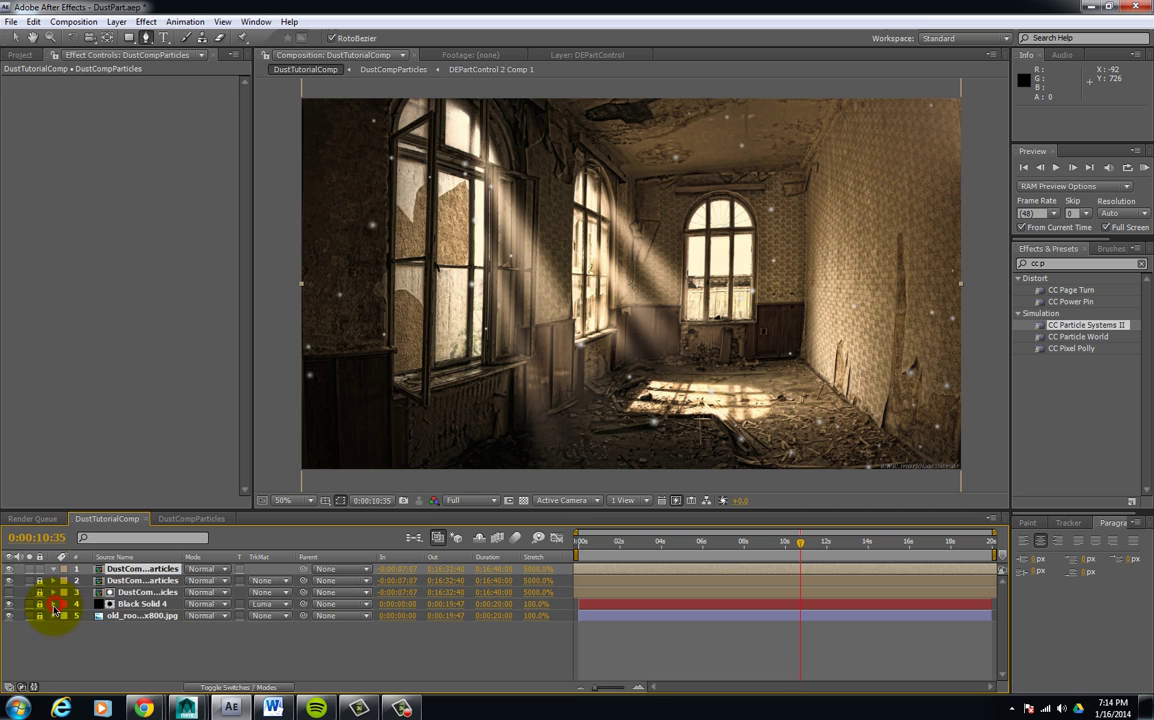
- Scale down the top dust copy and move it to about 700, 508 beside the left window, with the composition view fitted up to 100%
{"action": "left_click", "coordinate": [140, 572]}
{"action": "scroll", "coordinate": [540, 314], "scroll_direction": "down", "scroll_amount": 1}
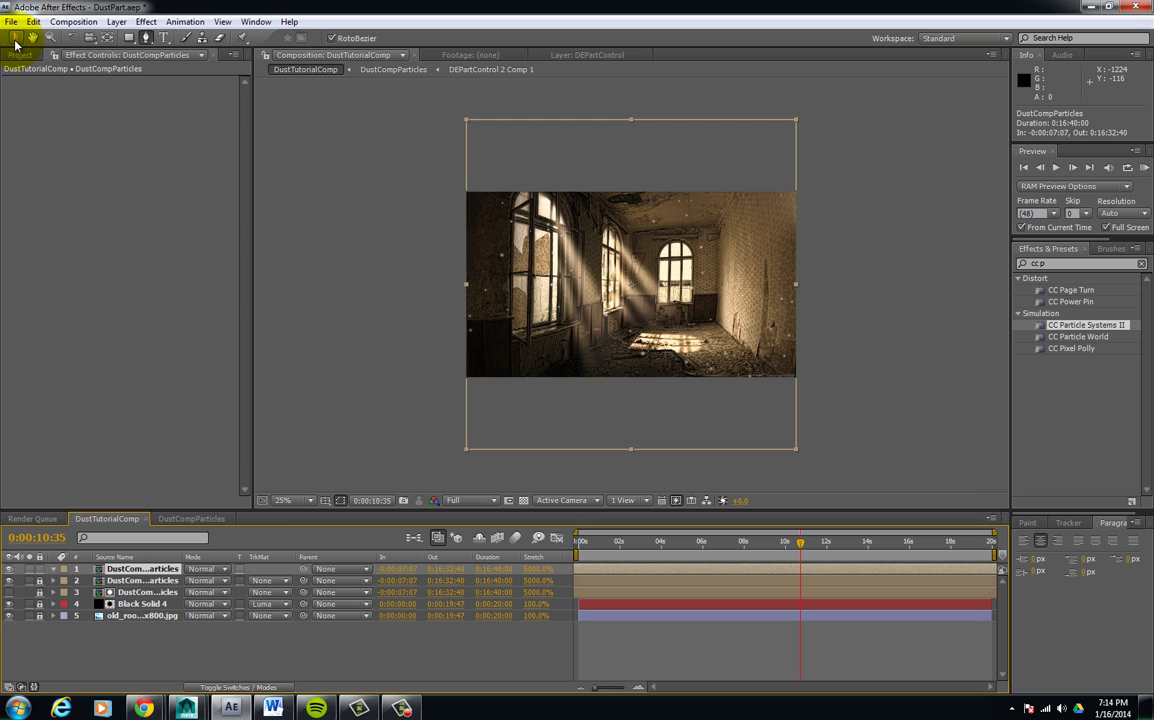
{"action": "left_click_drag", "start_coordinate": [467, 119], "coordinate": [565, 213]}
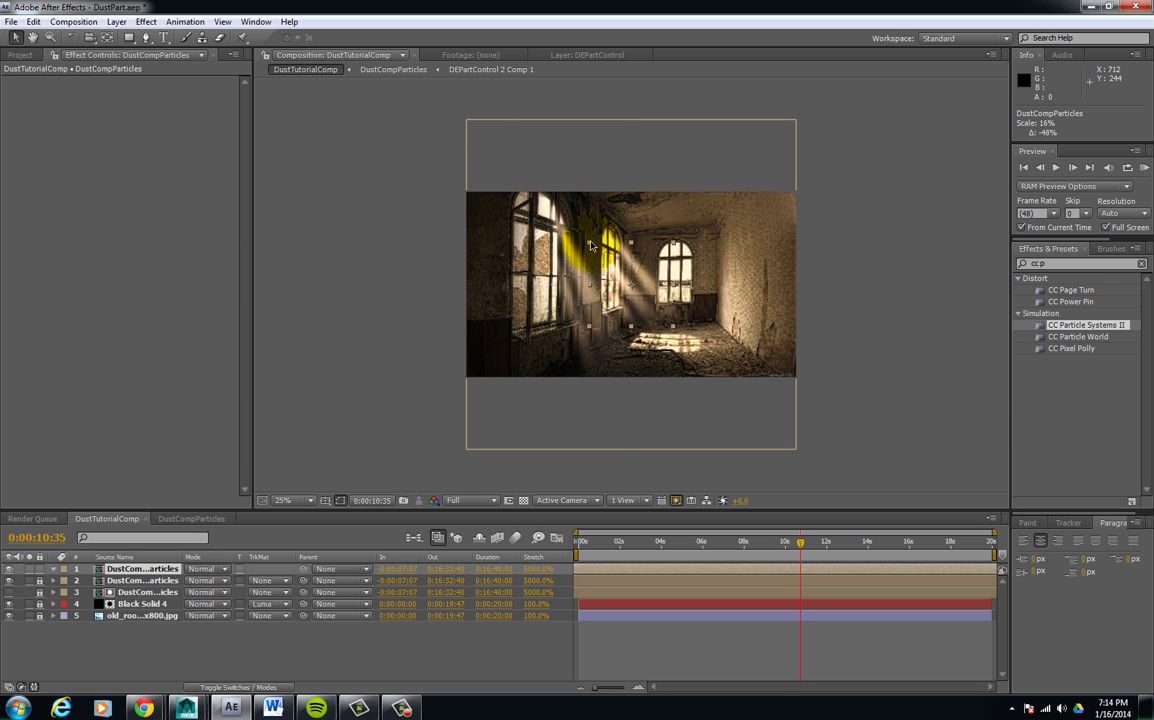
{"action": "left_click_drag", "start_coordinate": [609, 272], "coordinate": [617, 243]}
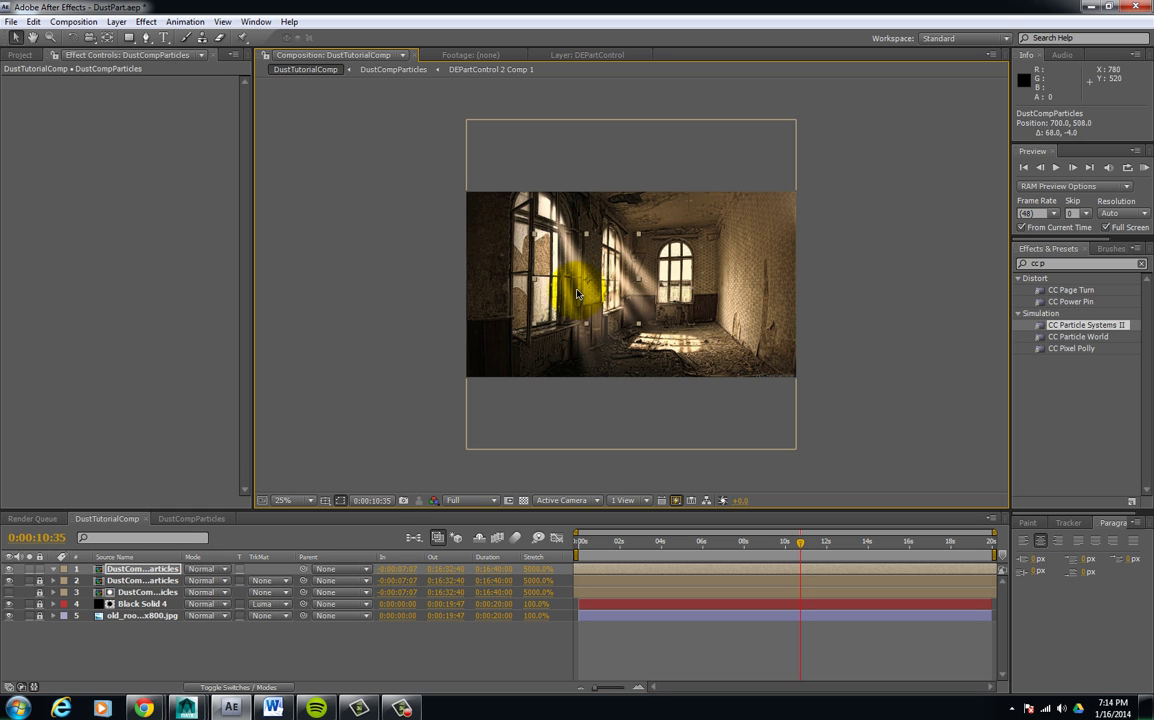
{"action": "left_click", "coordinate": [313, 501]}
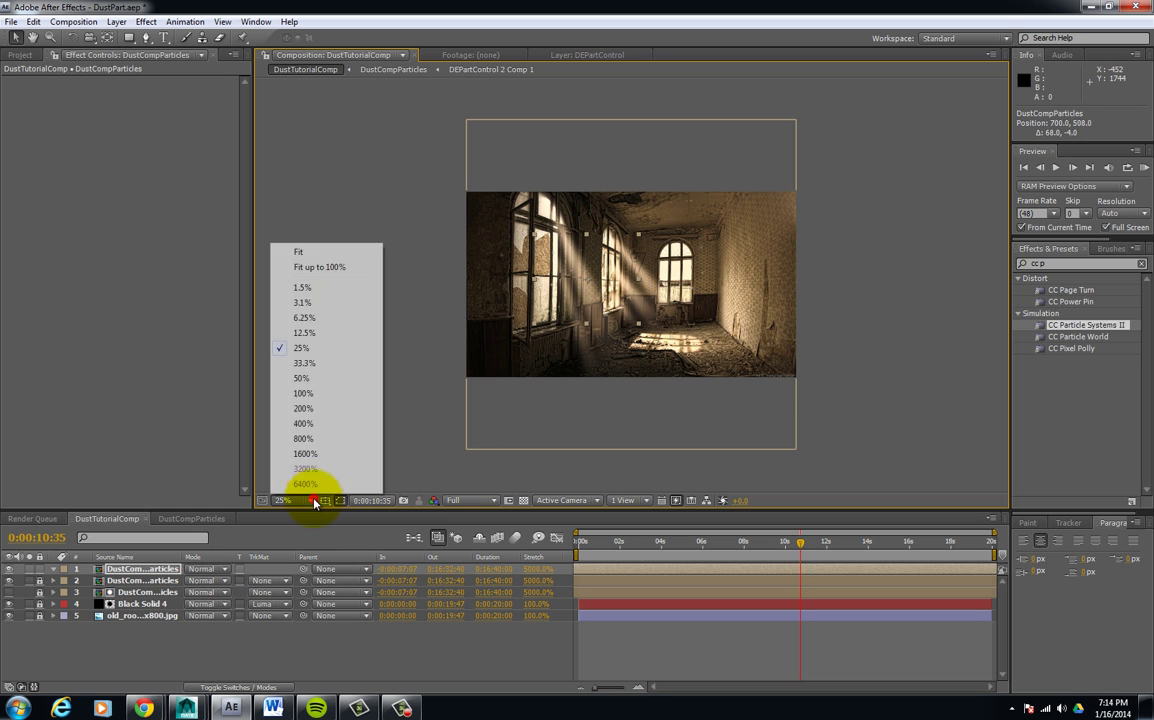
{"action": "left_click", "coordinate": [303, 266]}
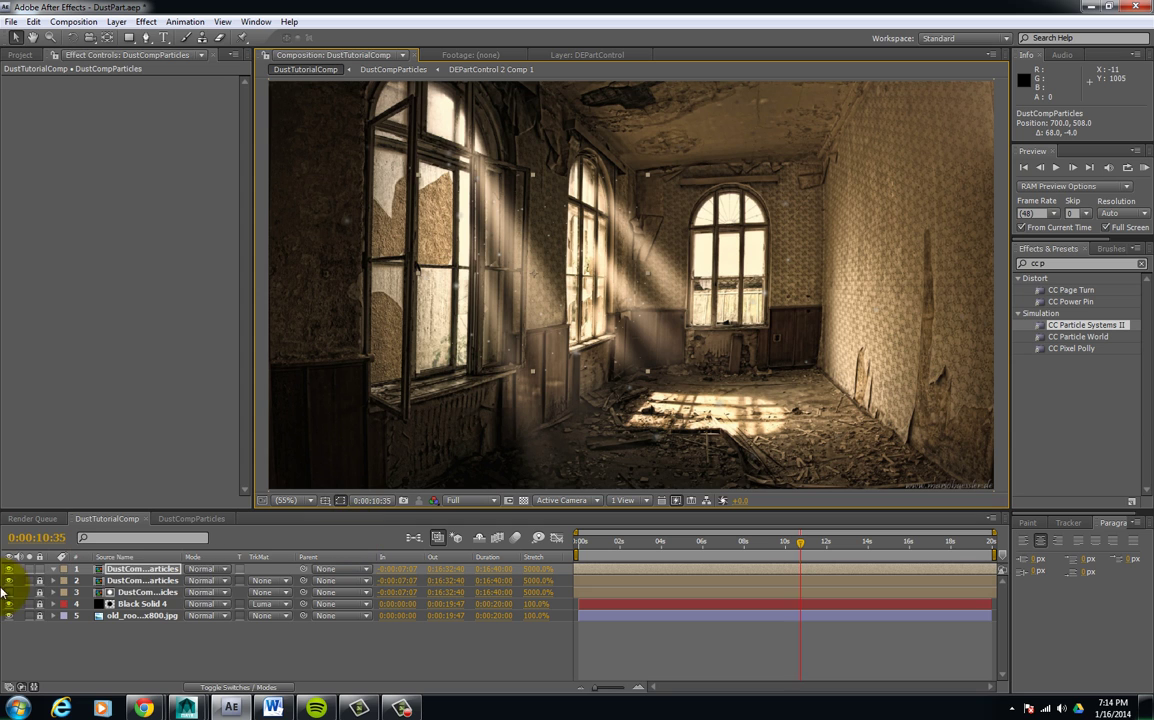
- Draw a closed RotoBezier mask on the top dust copy around the left window's light beam, from the window down to the floor
{"action": "left_click", "coordinate": [147, 37]}
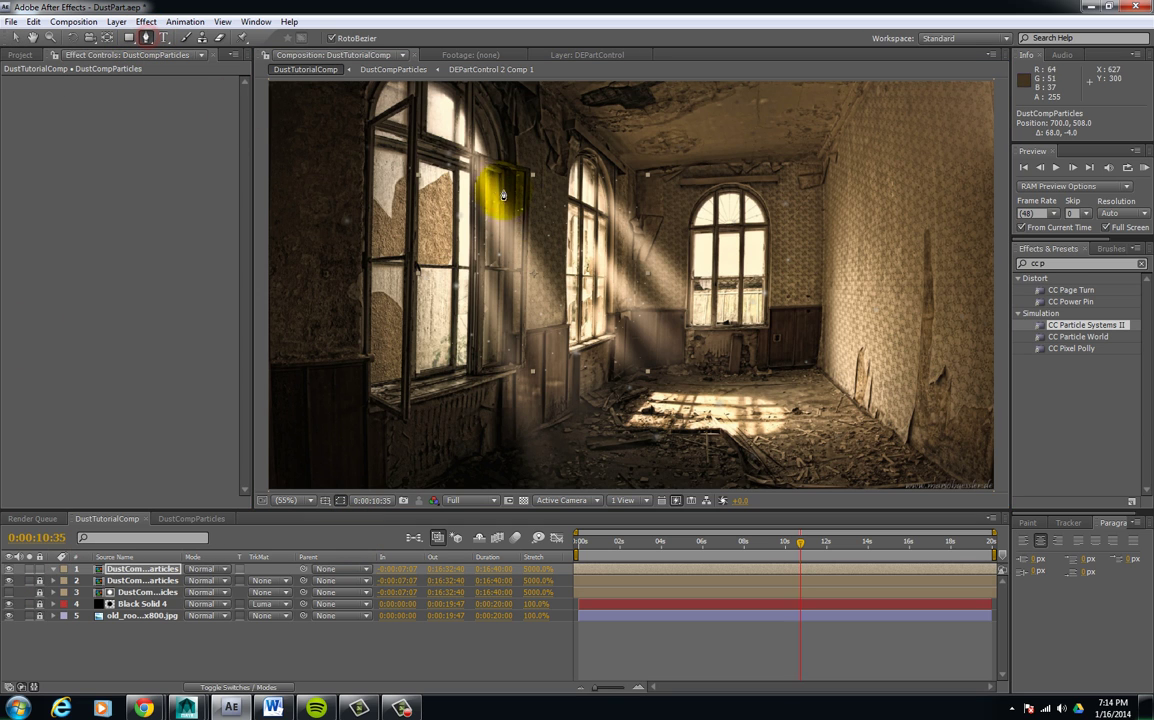
{"action": "left_click", "coordinate": [543, 192]}
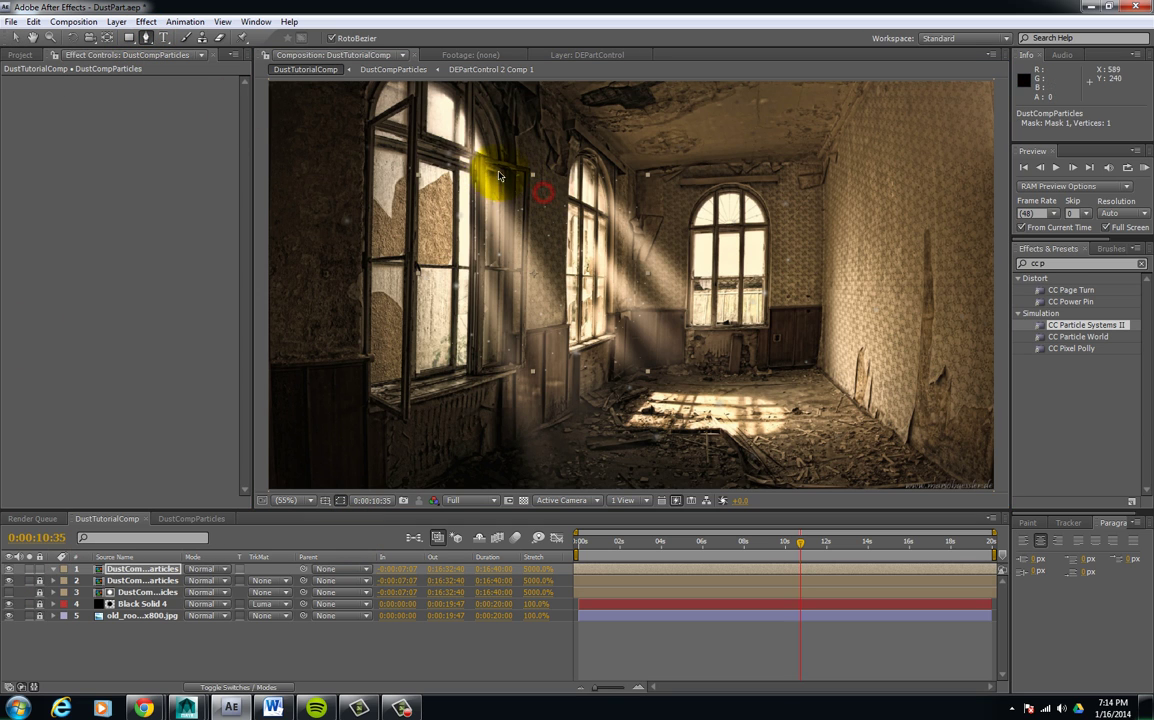
{"action": "left_click", "coordinate": [500, 173]}
{"action": "left_click", "coordinate": [463, 159]}
{"action": "left_click", "coordinate": [459, 198]}
{"action": "left_click", "coordinate": [458, 253]}
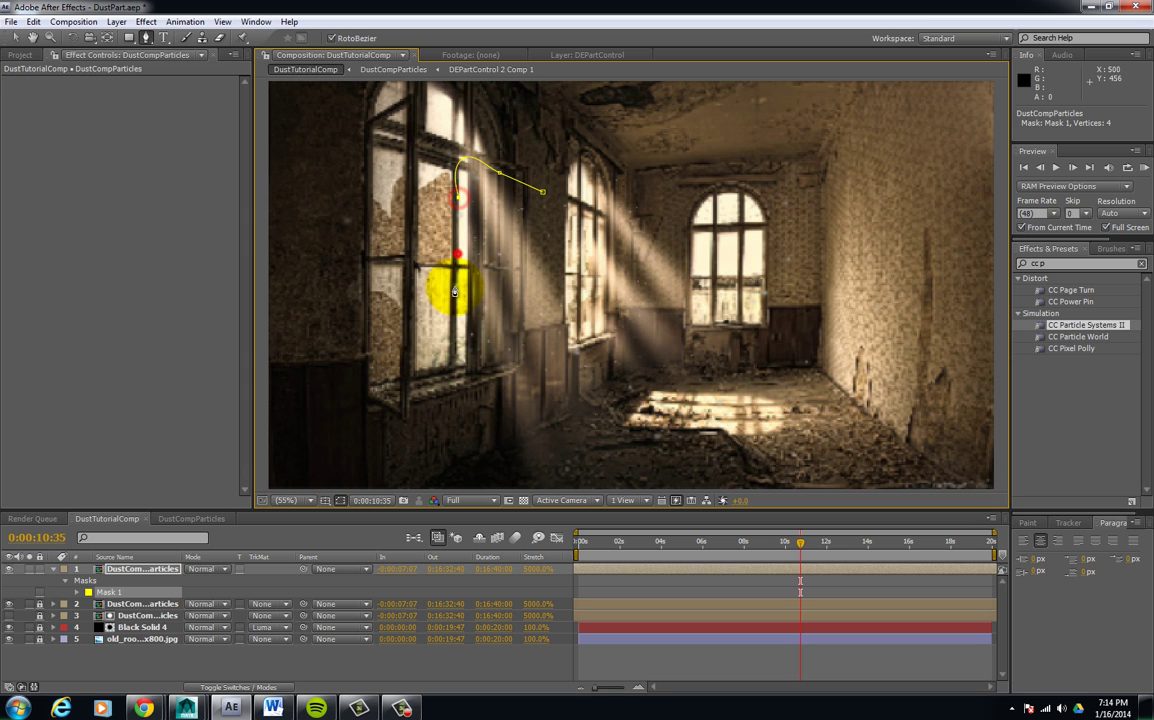
{"action": "left_click", "coordinate": [455, 324]}
{"action": "left_click", "coordinate": [454, 366]}
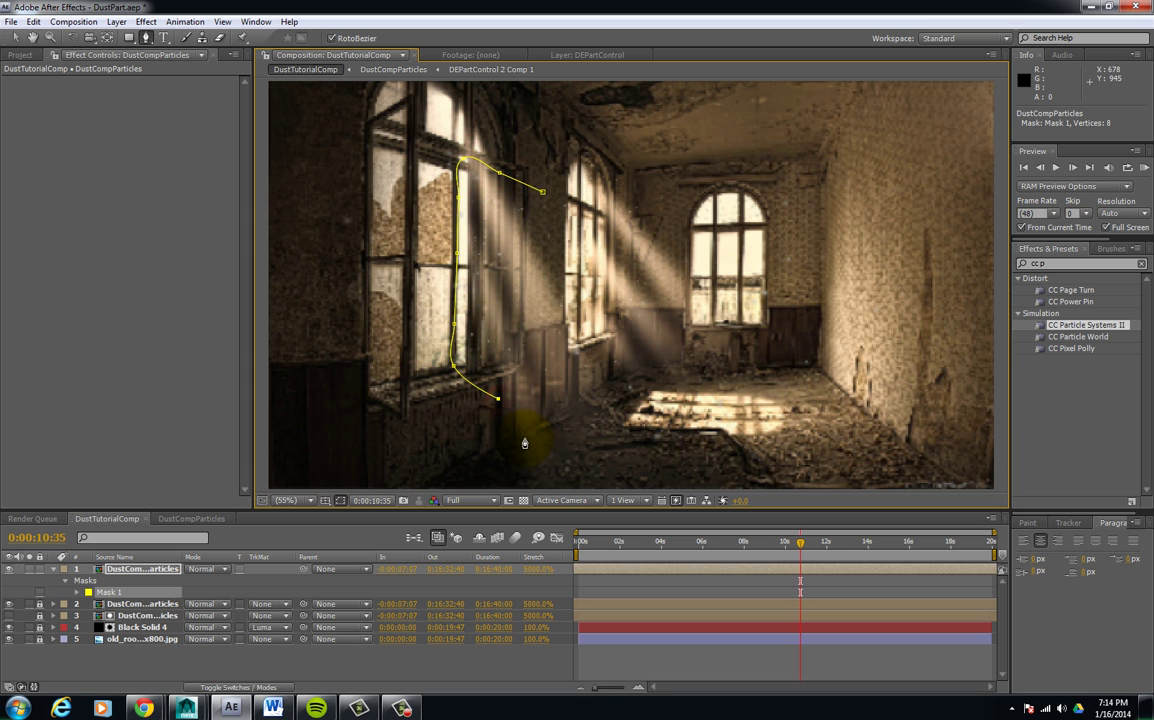
{"action": "left_click", "coordinate": [602, 474]}
{"action": "left_click", "coordinate": [678, 447]}
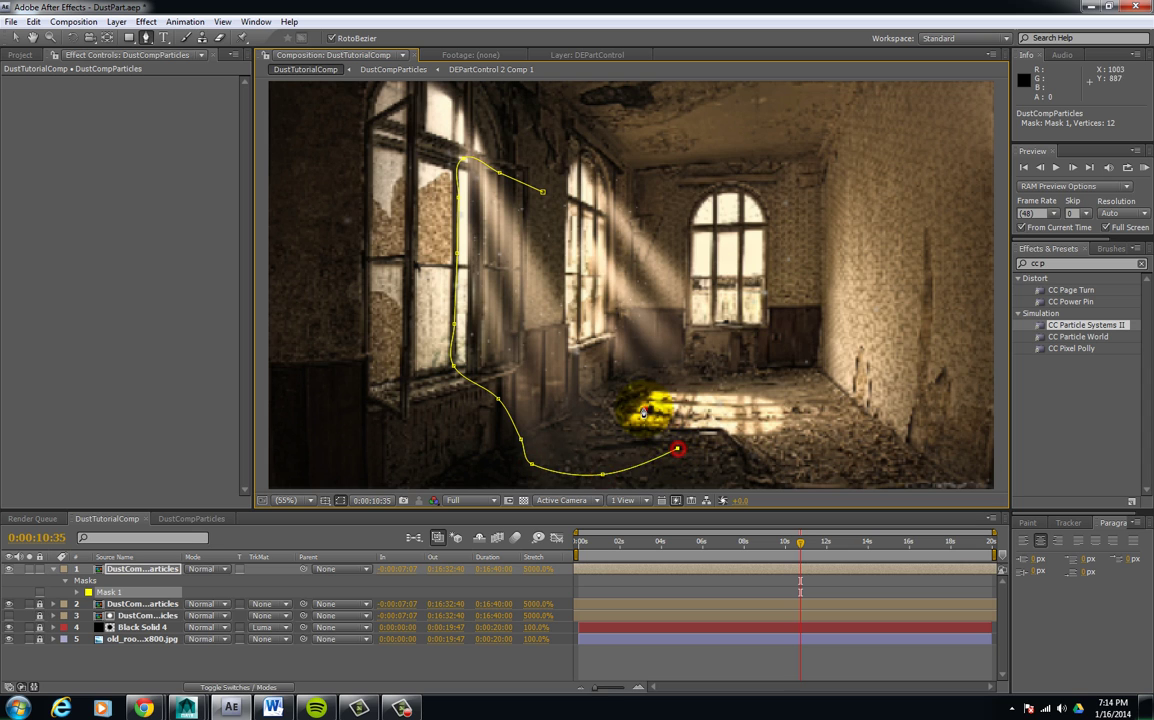
{"action": "left_click", "coordinate": [644, 407]}
{"action": "left_click", "coordinate": [642, 292]}
{"action": "left_click", "coordinate": [618, 245]}
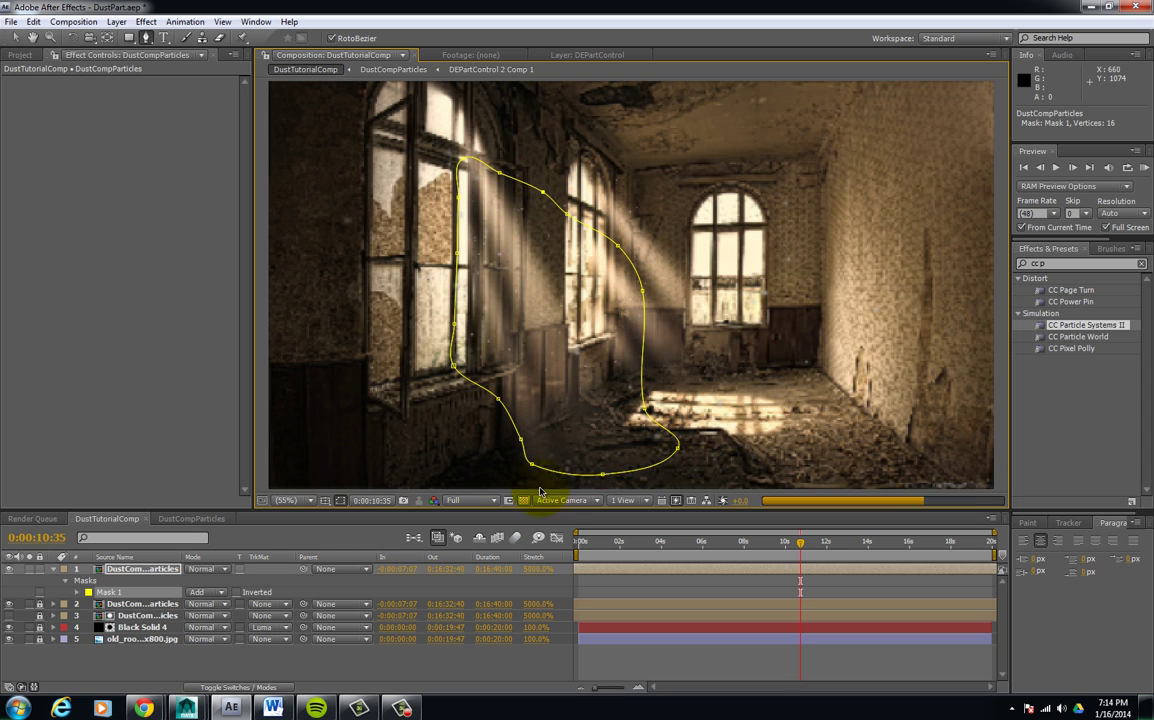
- Feather the top dust copy's new mask by 181 pixels, collapse the layer and scrub to about 4 seconds
{"action": "left_click", "coordinate": [77, 592]}
{"action": "left_click_drag", "start_coordinate": [203, 616], "coordinate": [311, 615]}
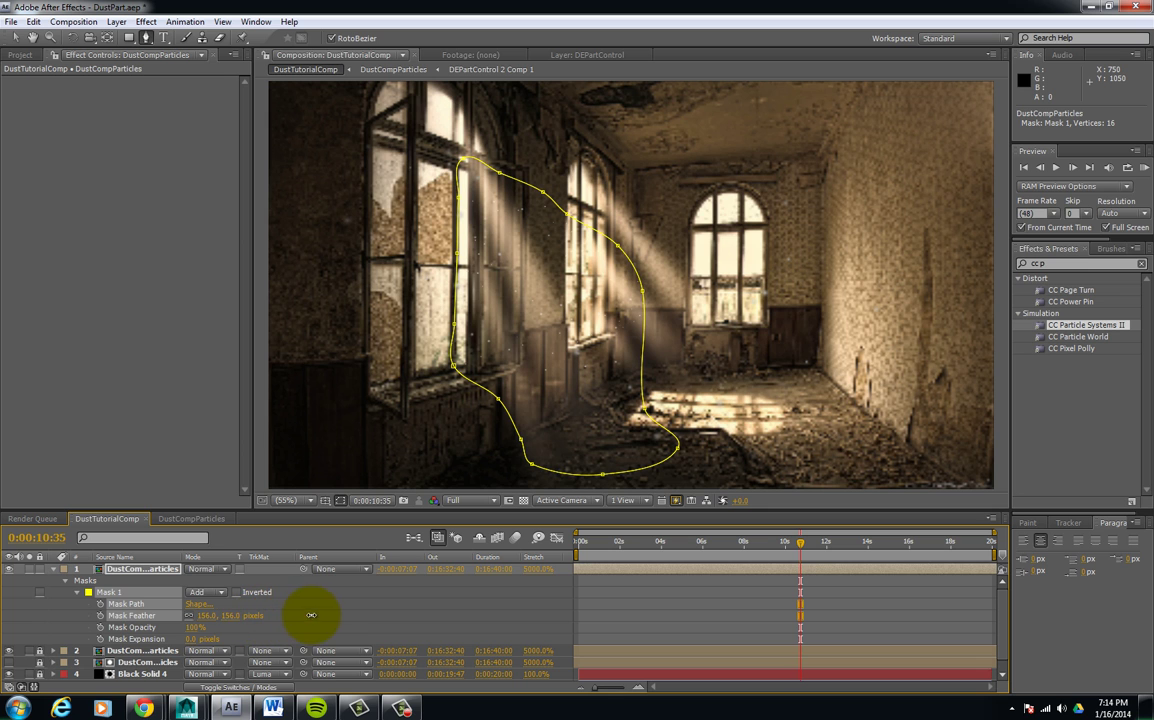
{"action": "left_click", "coordinate": [53, 569]}
{"action": "left_click", "coordinate": [172, 640]}
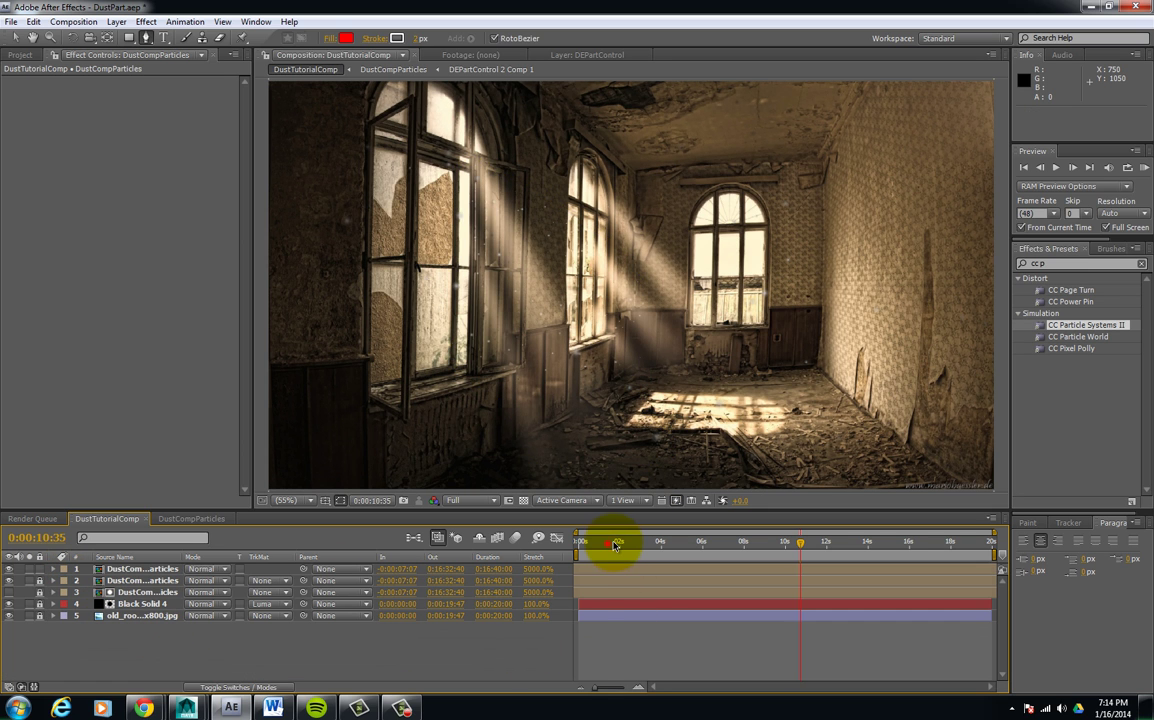
{"action": "left_click_drag", "start_coordinate": [608, 543], "coordinate": [661, 543]}
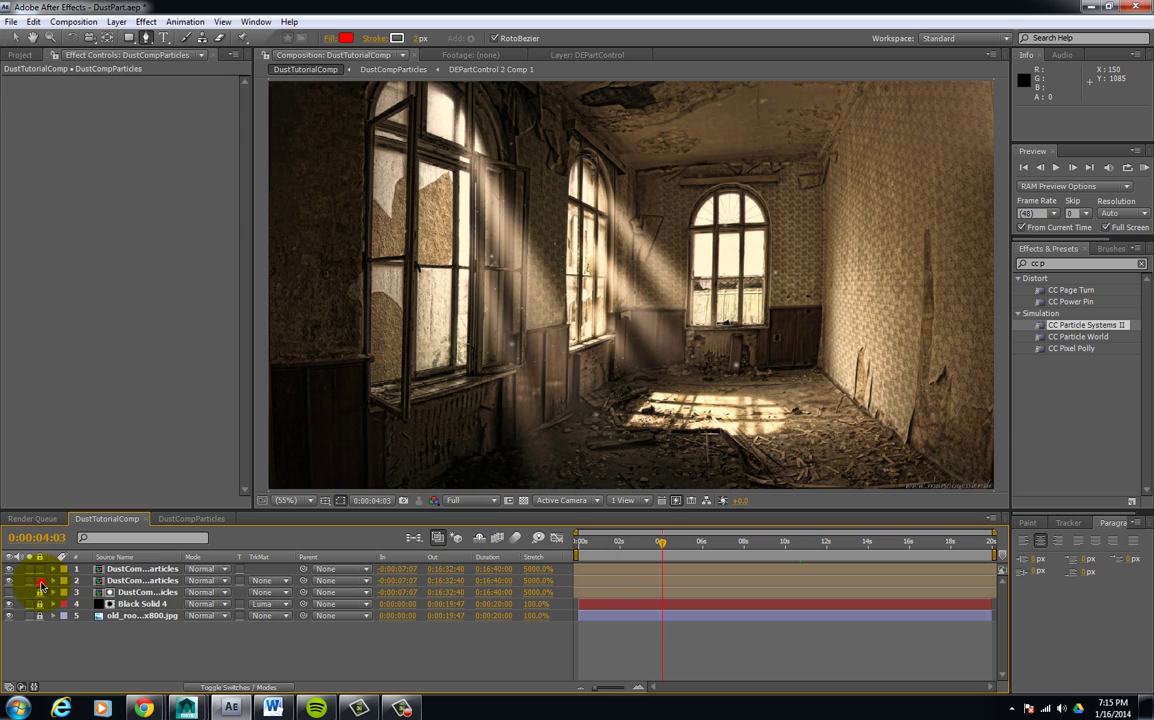
- Unlock the second dust copy and lower its opacity to 64%
{"action": "left_click", "coordinate": [149, 583]}
{"action": "key", "text": "t"}
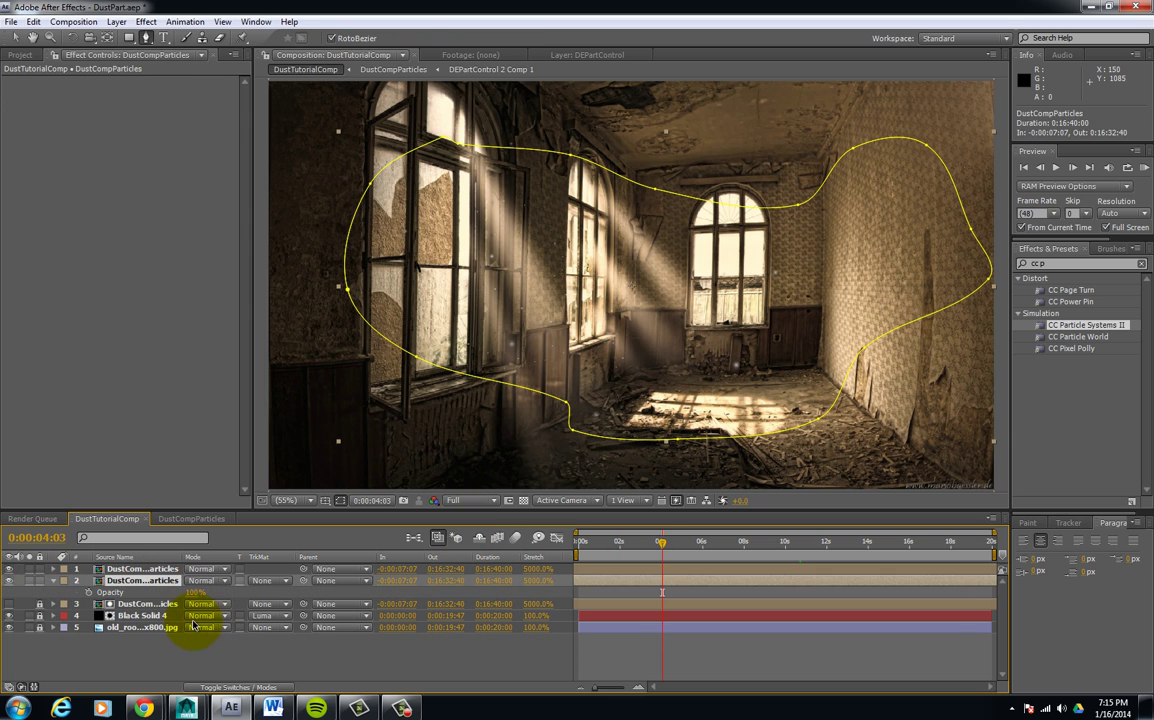
{"action": "mouse_move", "coordinate": [196, 596]}
{"action": "left_mouse_down"}
{"action": "mouse_move", "coordinate": [168, 604]}
{"action": "mouse_move", "coordinate": [177, 601]}
{"action": "left_mouse_up"}
{"action": "left_click", "coordinate": [134, 660]}
- Draw a second, smaller closed mask inside Mask 1 on the top dust copy, covering the dark area between the two light beams
{"action": "left_click", "coordinate": [118, 572]}
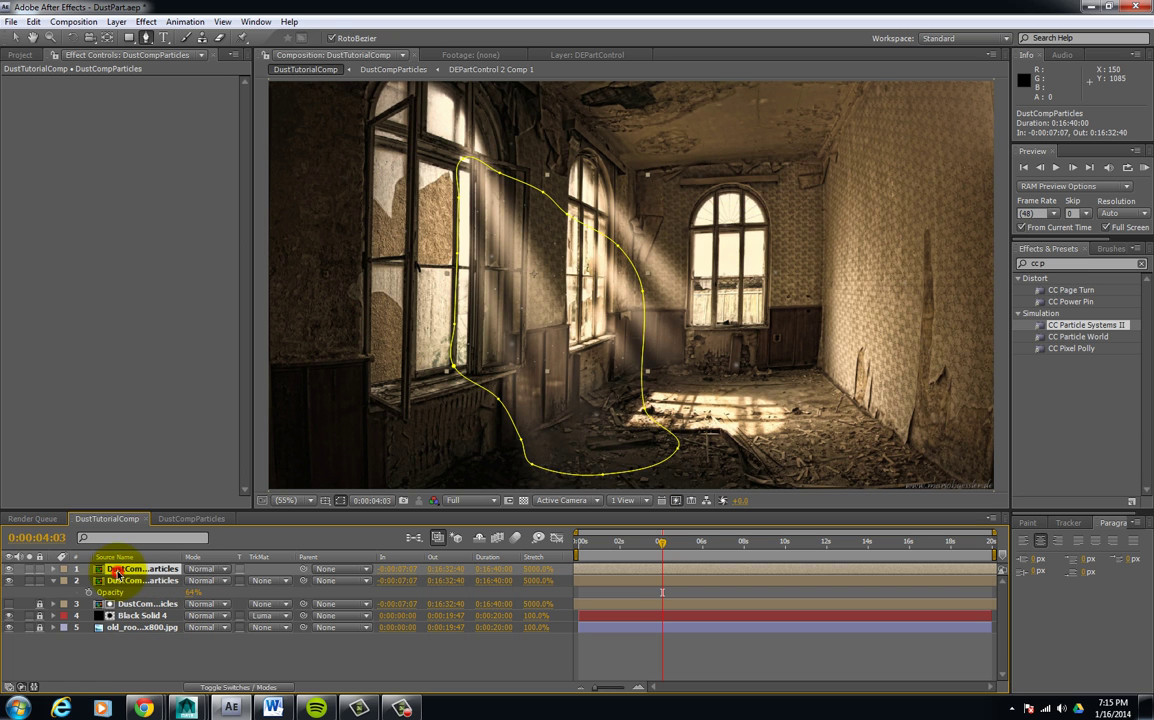
{"action": "left_click", "coordinate": [53, 569]}
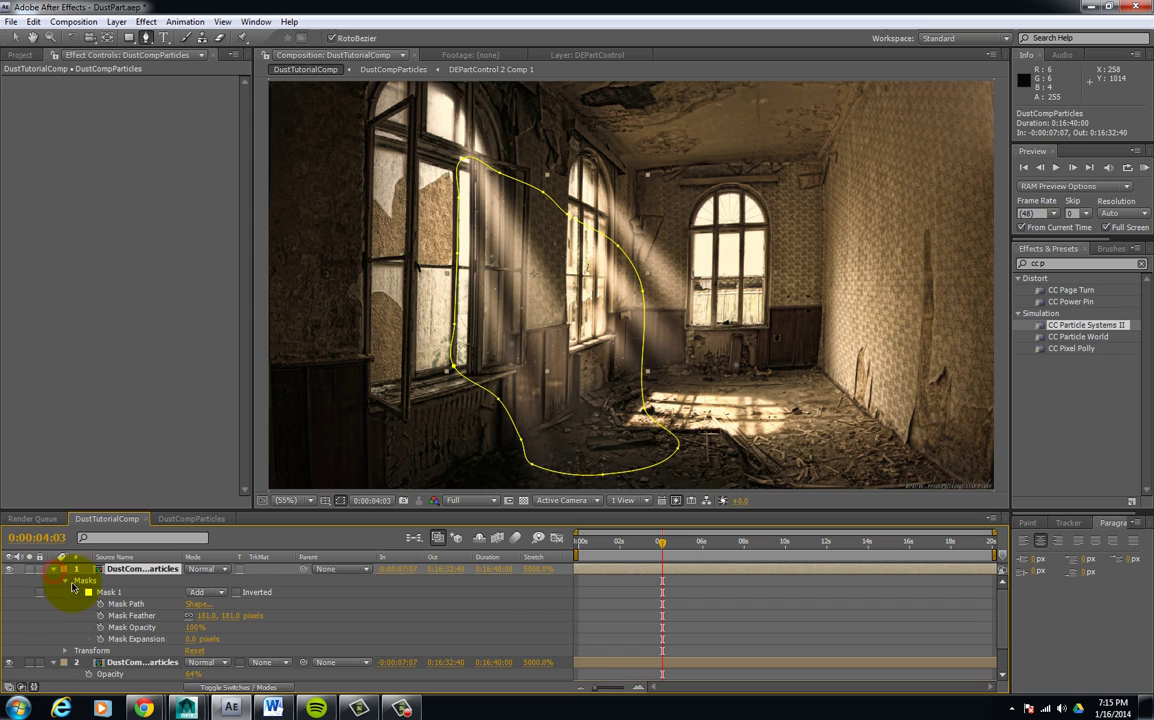
{"action": "left_click", "coordinate": [79, 593]}
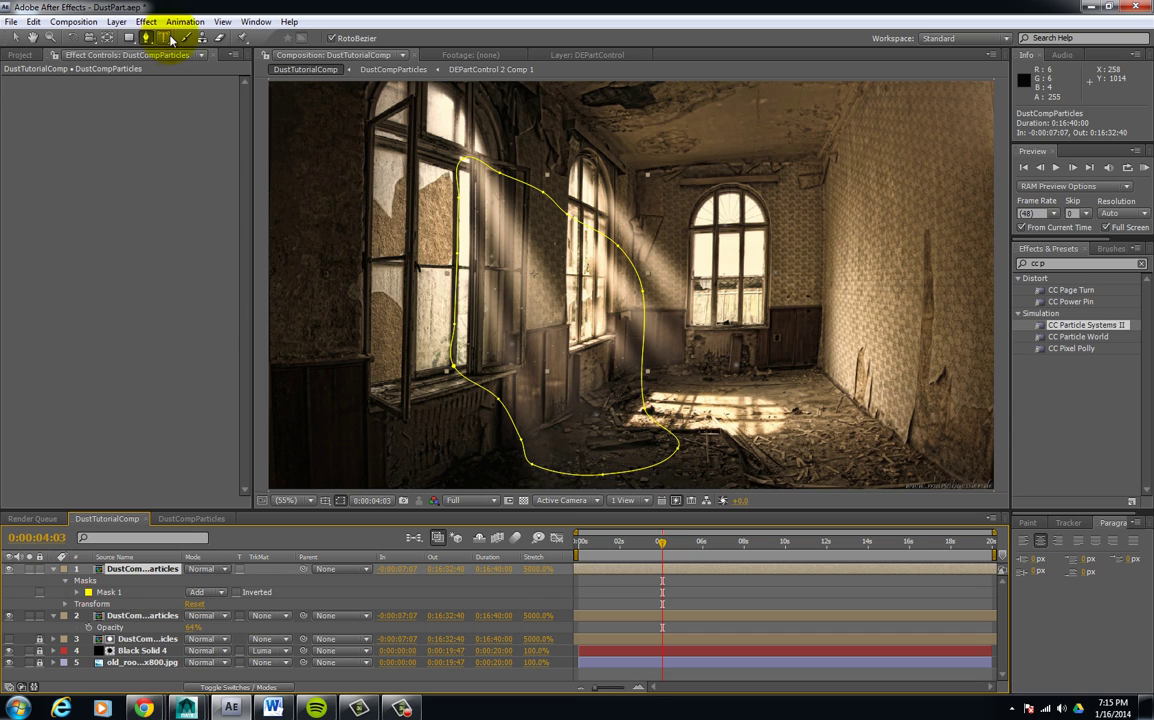
{"action": "left_click", "coordinate": [594, 317]}
{"action": "left_click", "coordinate": [563, 284]}
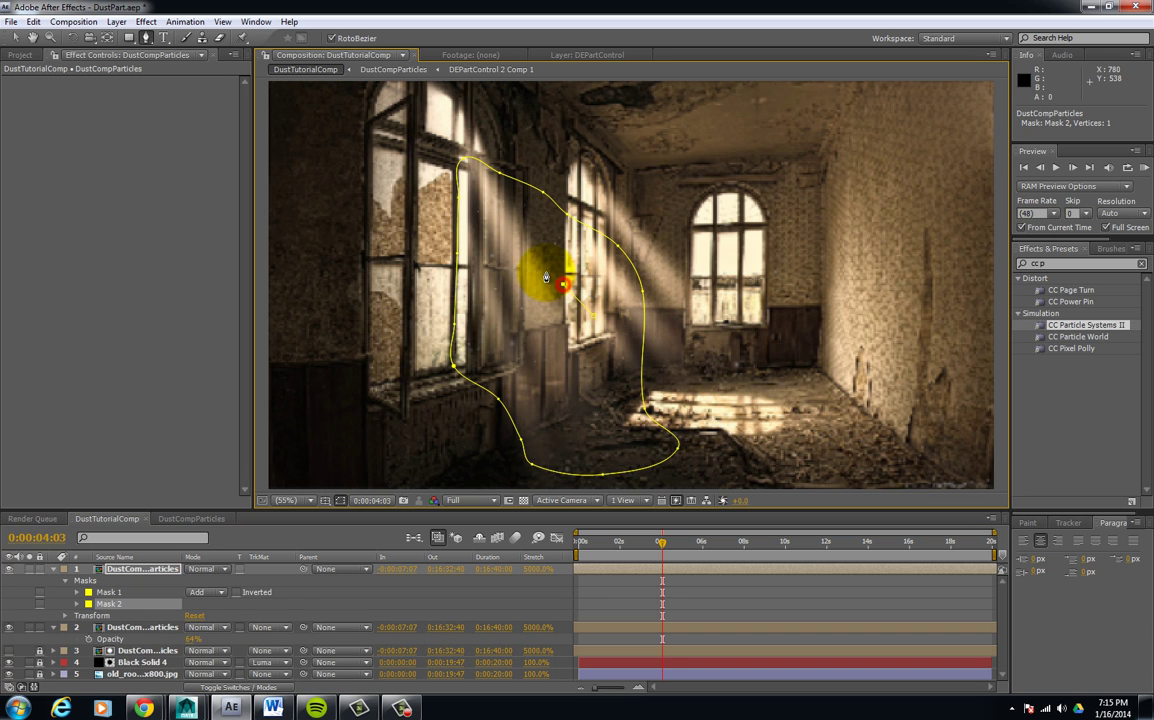
{"action": "left_click", "coordinate": [528, 264]}
{"action": "left_click", "coordinate": [502, 278]}
{"action": "left_click", "coordinate": [527, 323]}
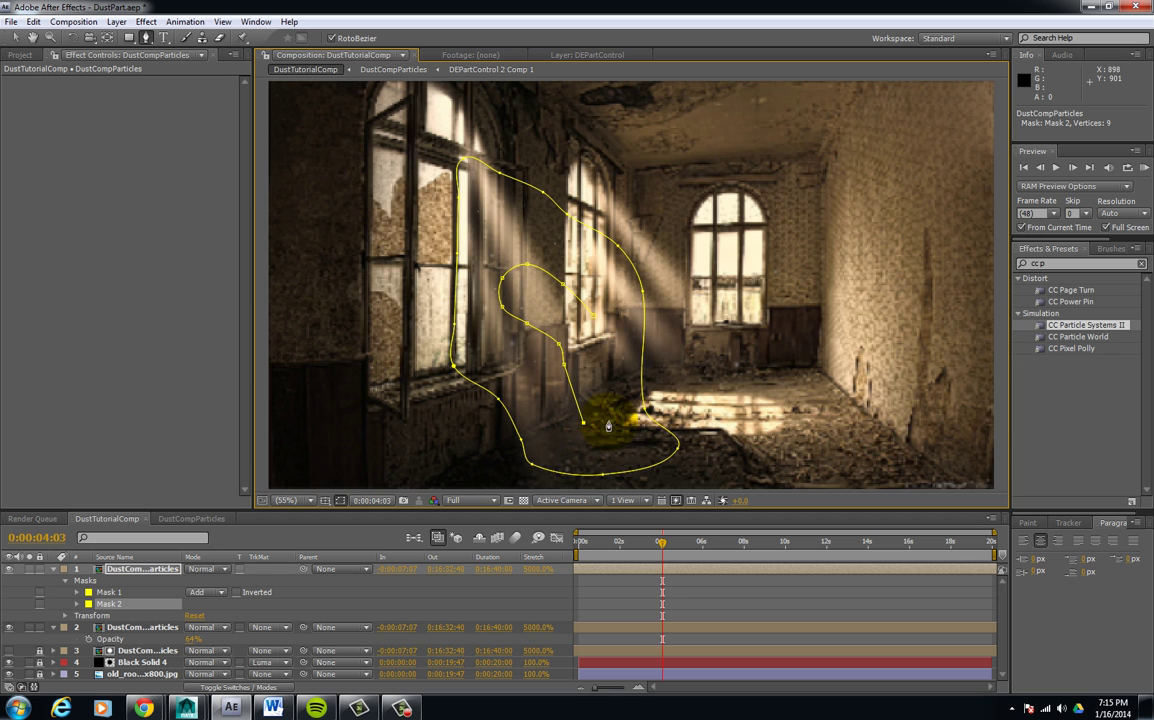
{"action": "left_click", "coordinate": [608, 420]}
{"action": "left_click", "coordinate": [597, 350]}
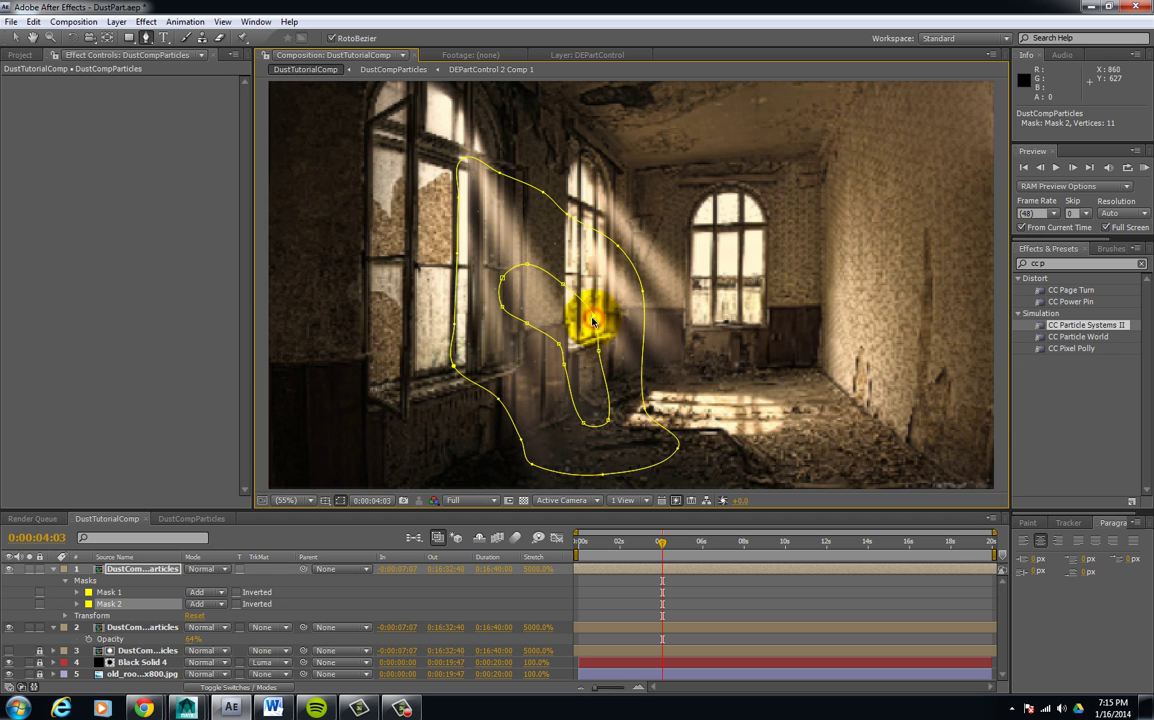
{"action": "left_click", "coordinate": [594, 320]}
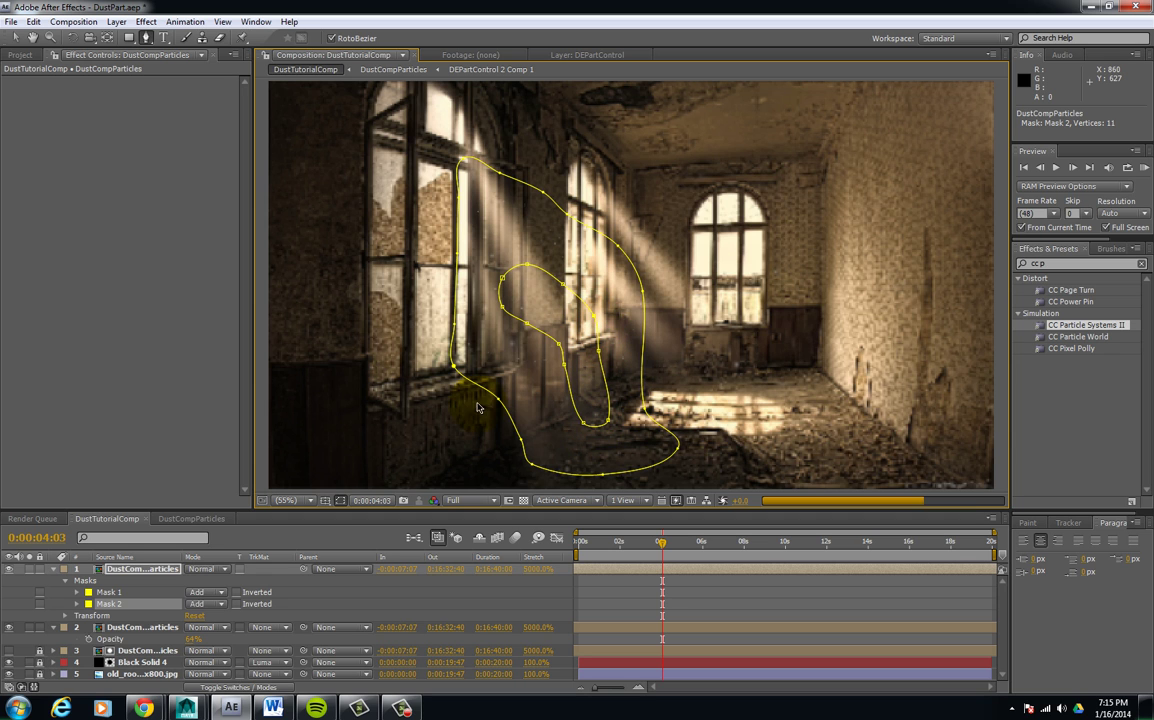
- Switch Mask 2 to Subtract mode and lower its mask opacity to 36%
{"action": "left_click", "coordinate": [224, 605]}
{"action": "left_click", "coordinate": [215, 617]}
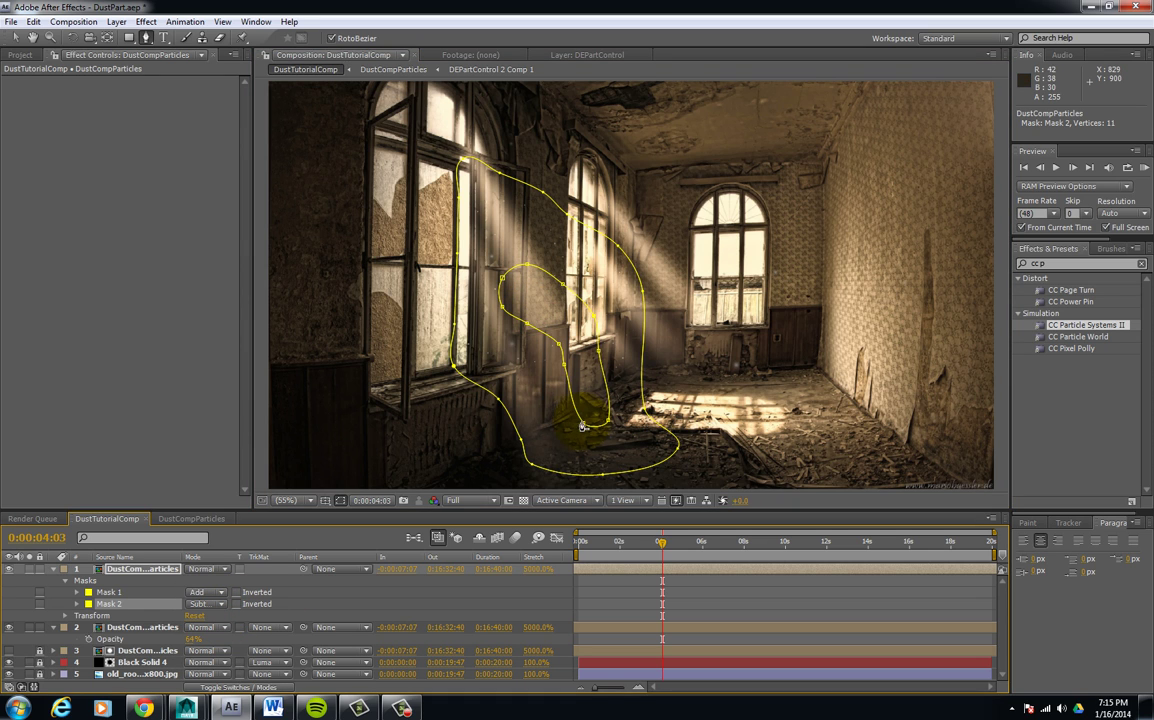
{"action": "left_click", "coordinate": [76, 604]}
{"action": "left_click", "coordinate": [125, 615]}
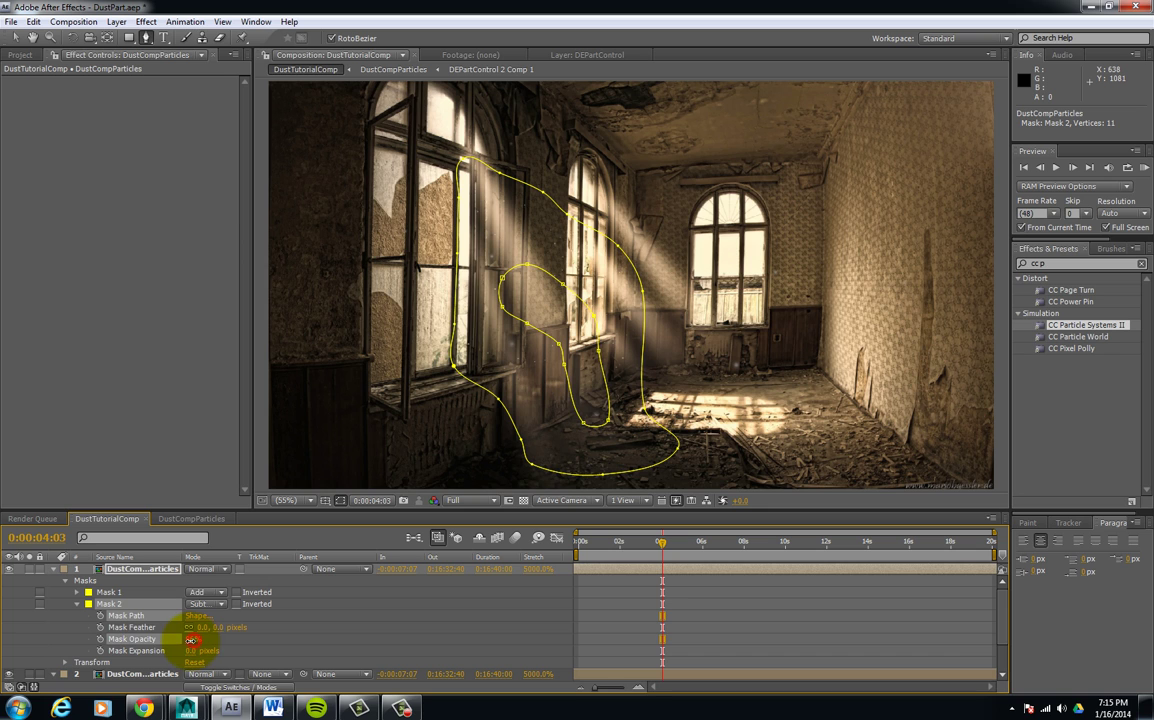
{"action": "left_click_drag", "start_coordinate": [190, 640], "coordinate": [181, 642]}
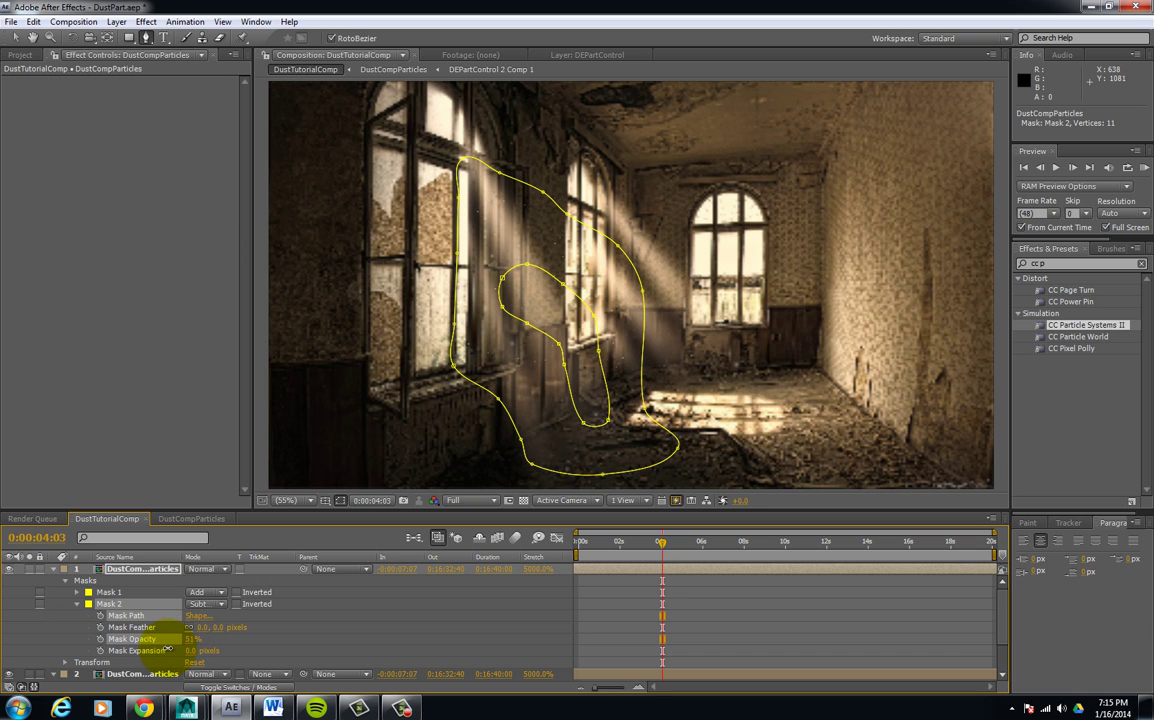
{"action": "left_click_drag", "start_coordinate": [160, 651], "coordinate": [159, 651]}
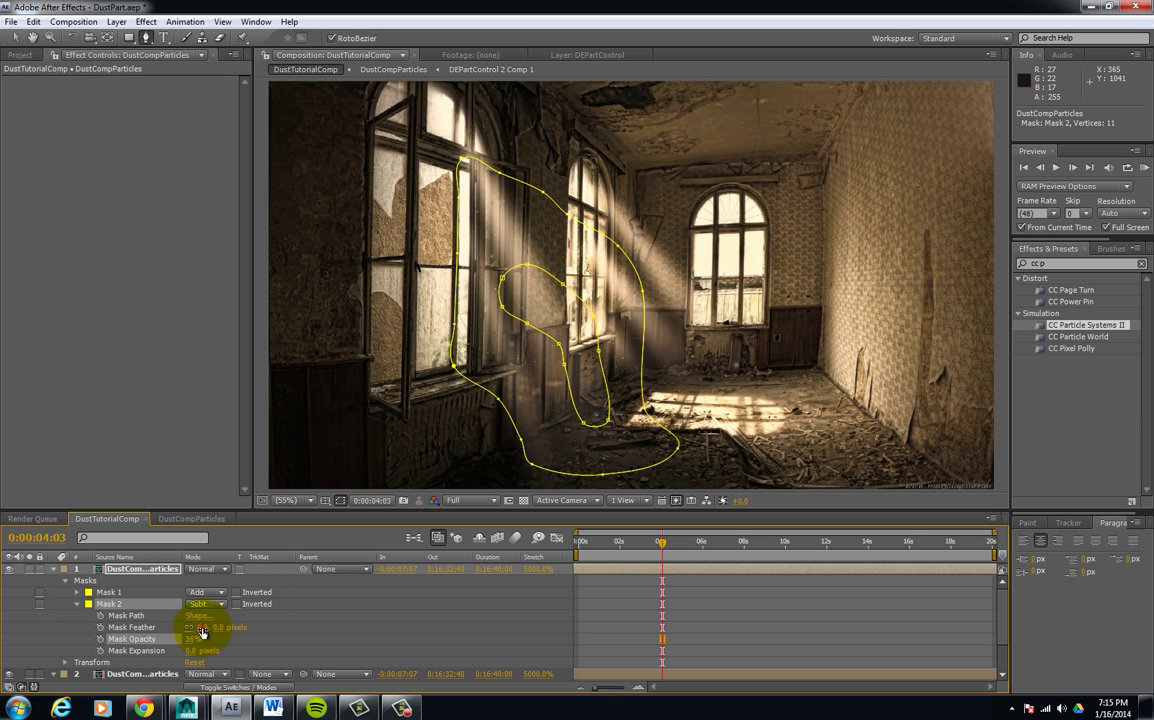
- Feather Mask 2 by 36 pixels and collapse the properties of both dust copies
{"action": "left_click_drag", "start_coordinate": [202, 629], "coordinate": [247, 627]}
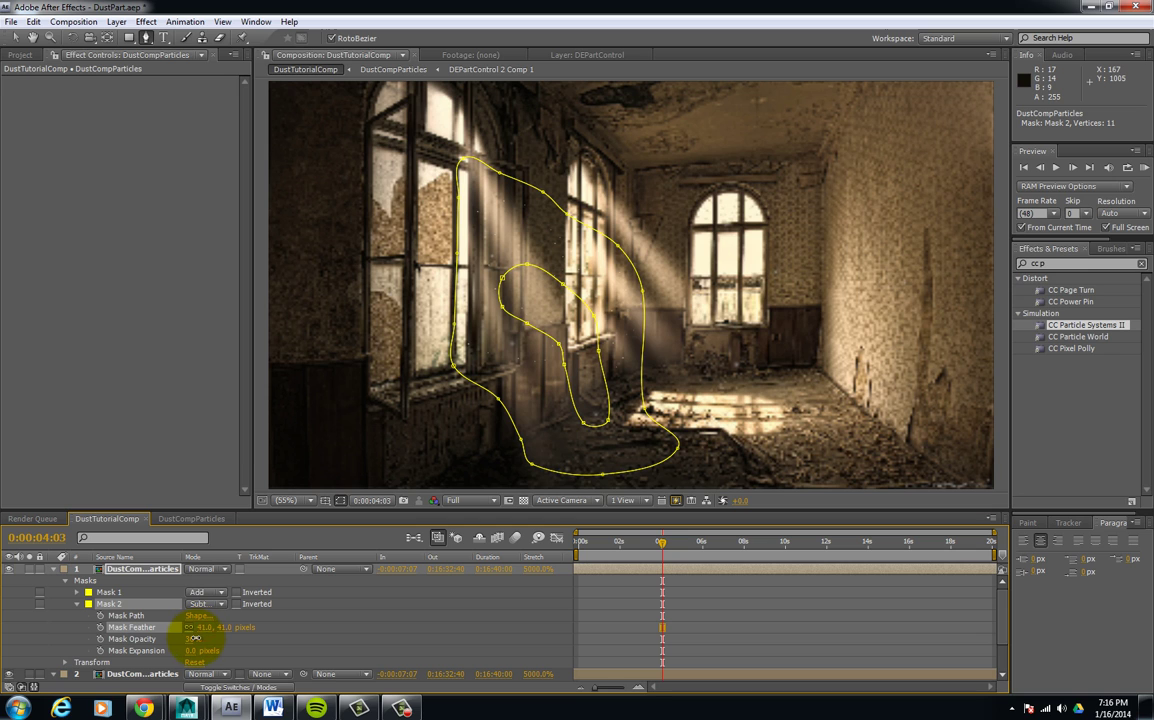
{"action": "left_click_drag", "start_coordinate": [193, 640], "coordinate": [192, 640]}
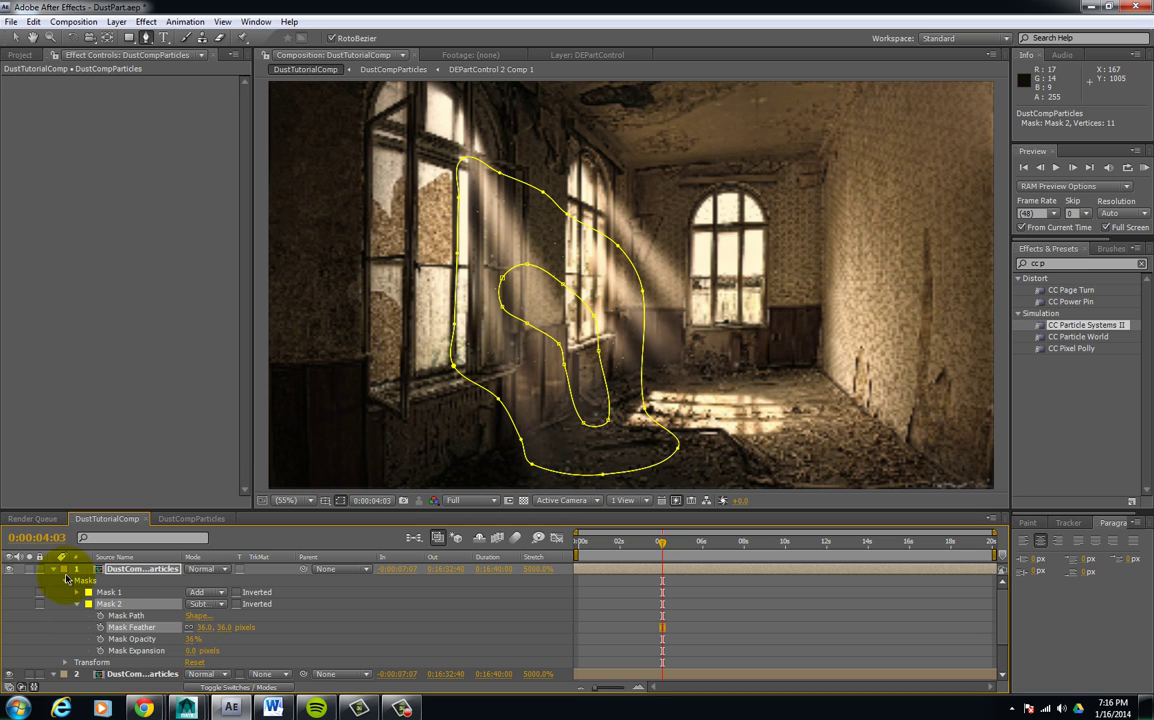
{"action": "left_click", "coordinate": [54, 569]}
{"action": "left_click", "coordinate": [121, 673]}
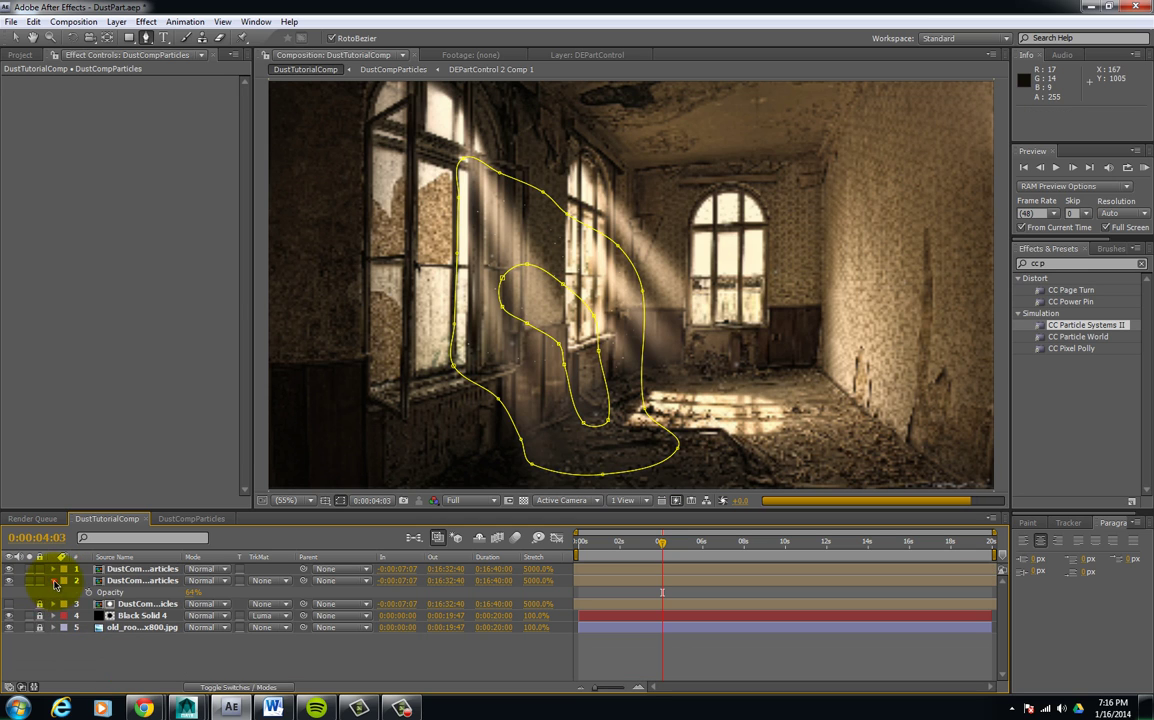
{"action": "left_click", "coordinate": [54, 581]}
- Preview the dust animation full screen from about 2 seconds, then scrub with the top dust copy selected to 0:00:02:41
{"action": "left_click_drag", "start_coordinate": [661, 544], "coordinate": [621, 571]}
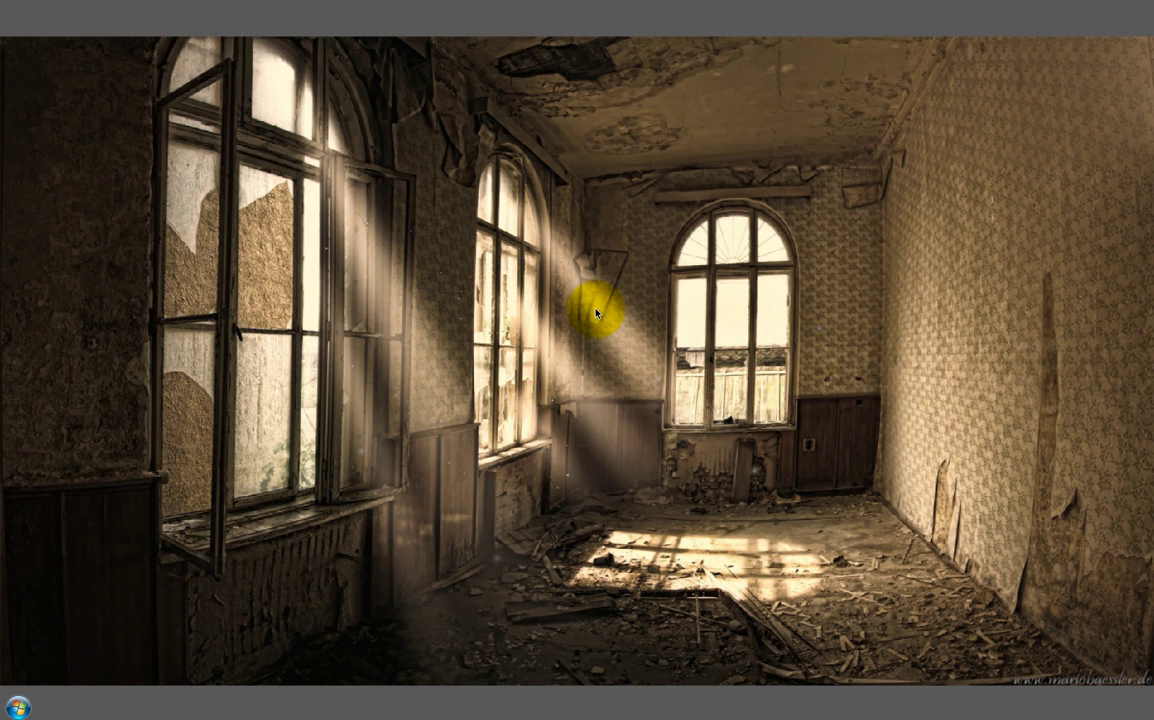
{"action": "left_click", "coordinate": [362, 331]}
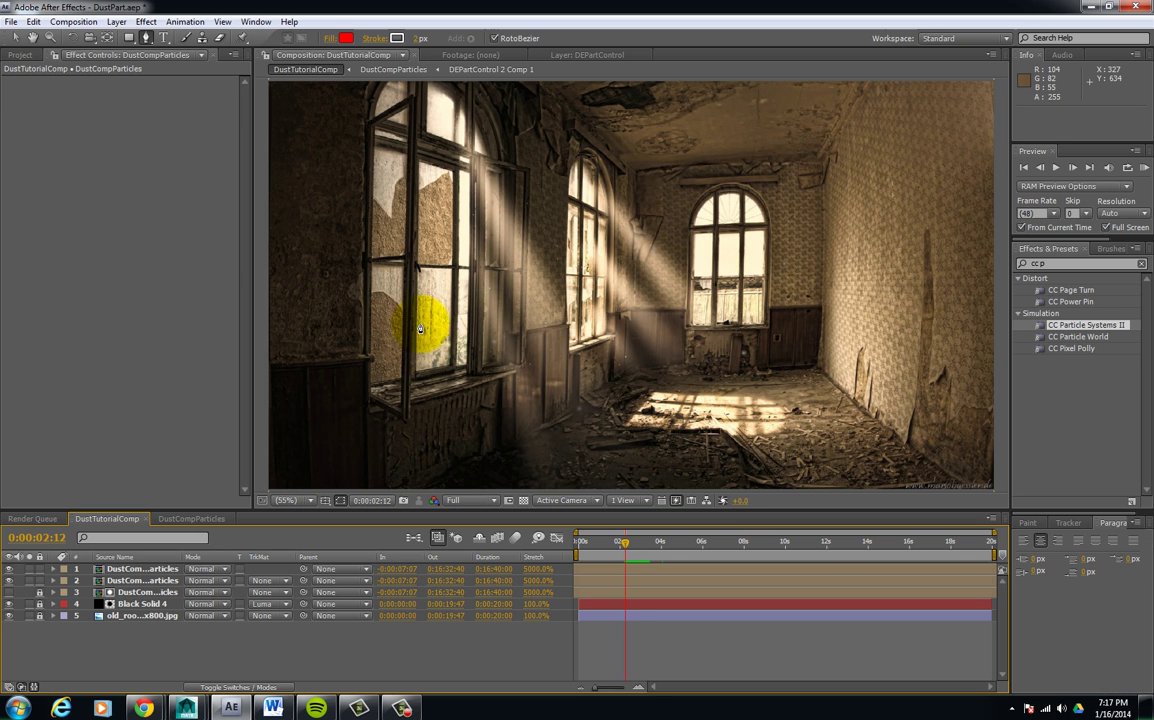
{"action": "left_click", "coordinate": [628, 568]}
{"action": "left_click_drag", "start_coordinate": [627, 543], "coordinate": [639, 544]}
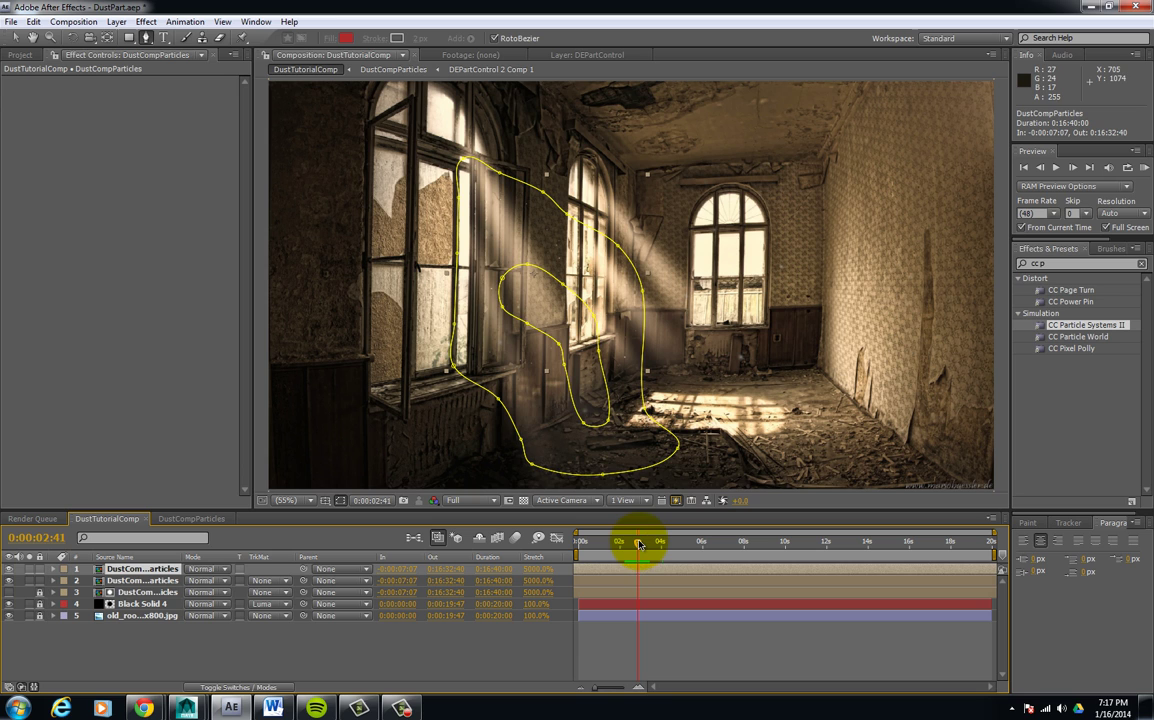
- Hide the top dust copy and scrub around 3 seconds to check the dust of the second copy
{"action": "left_click", "coordinate": [9, 571]}
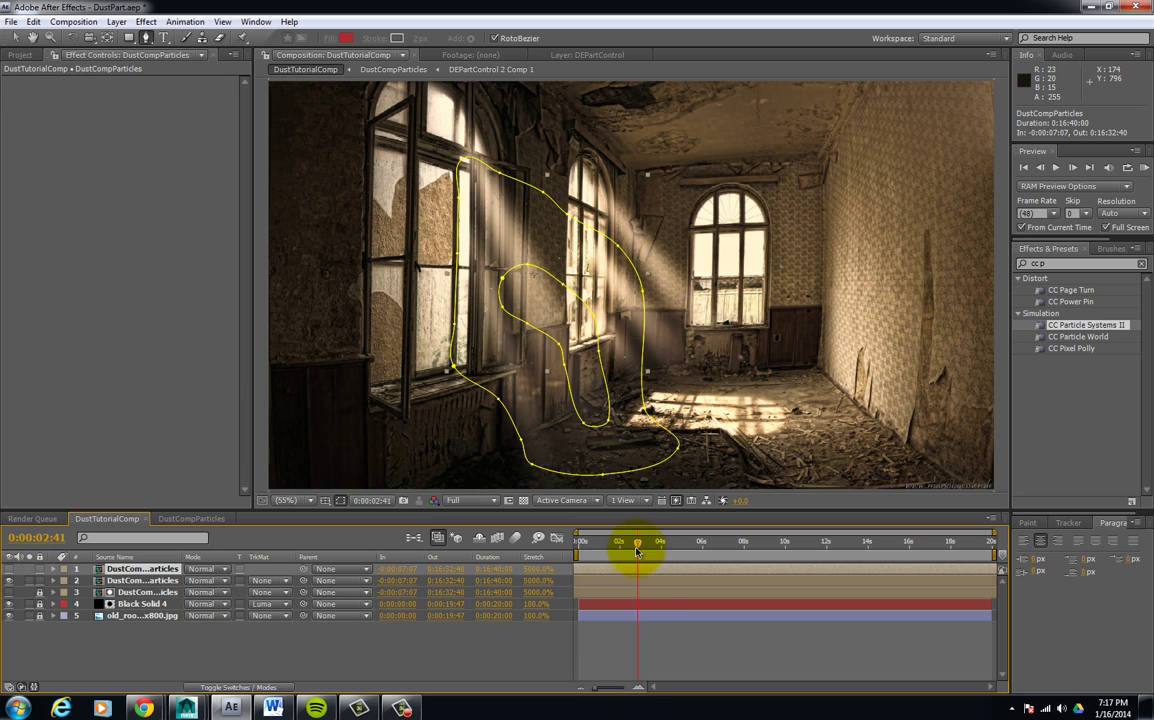
{"action": "left_click_drag", "start_coordinate": [639, 545], "coordinate": [656, 545]}
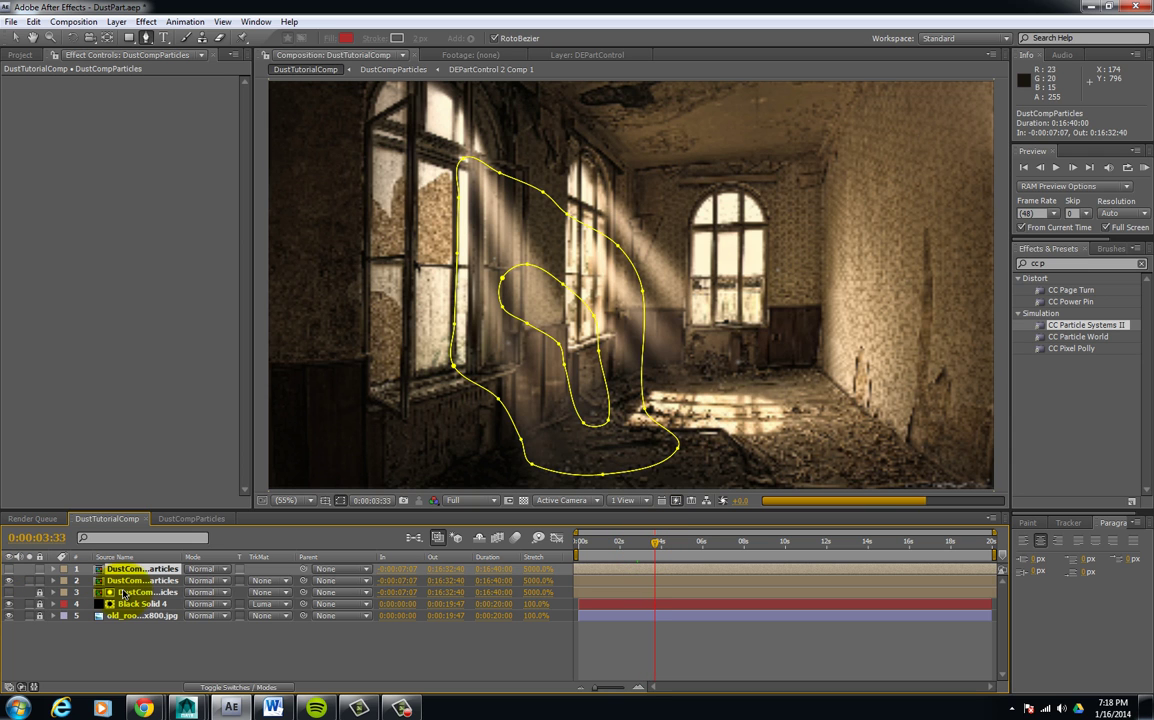
{"action": "left_click", "coordinate": [141, 581]}
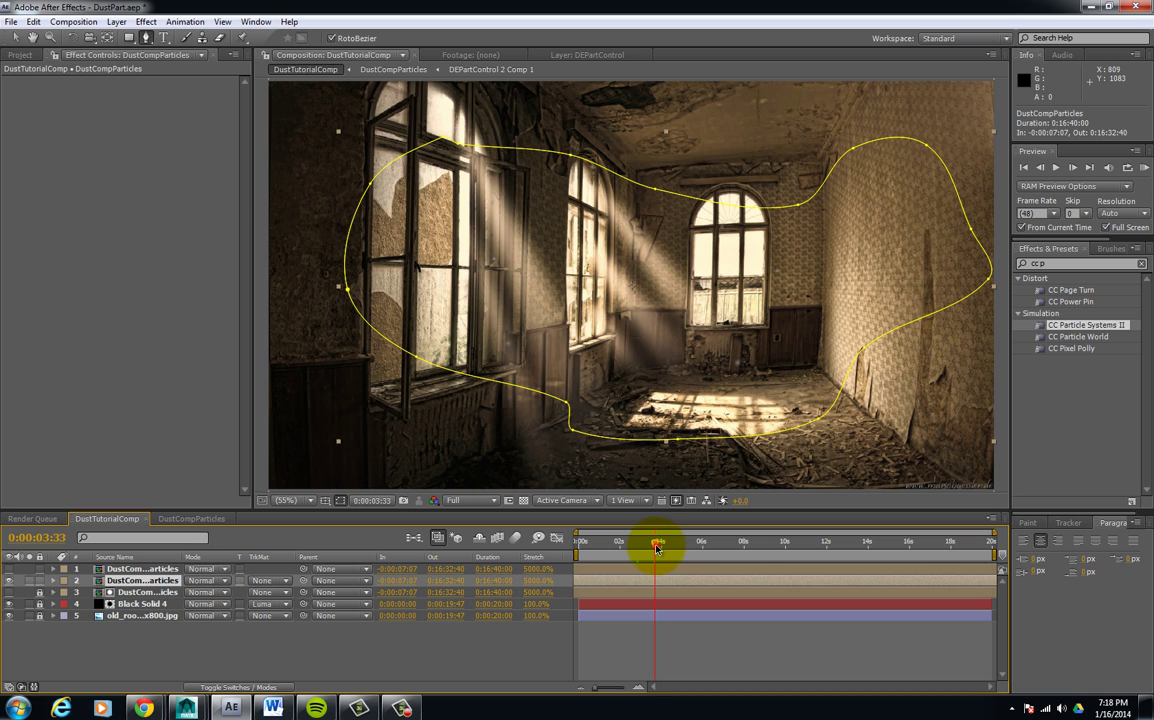
{"action": "mouse_move", "coordinate": [656, 546]}
{"action": "left_mouse_down"}
{"action": "mouse_move", "coordinate": [639, 553]}
{"action": "mouse_move", "coordinate": [656, 548]}
{"action": "left_mouse_up"}
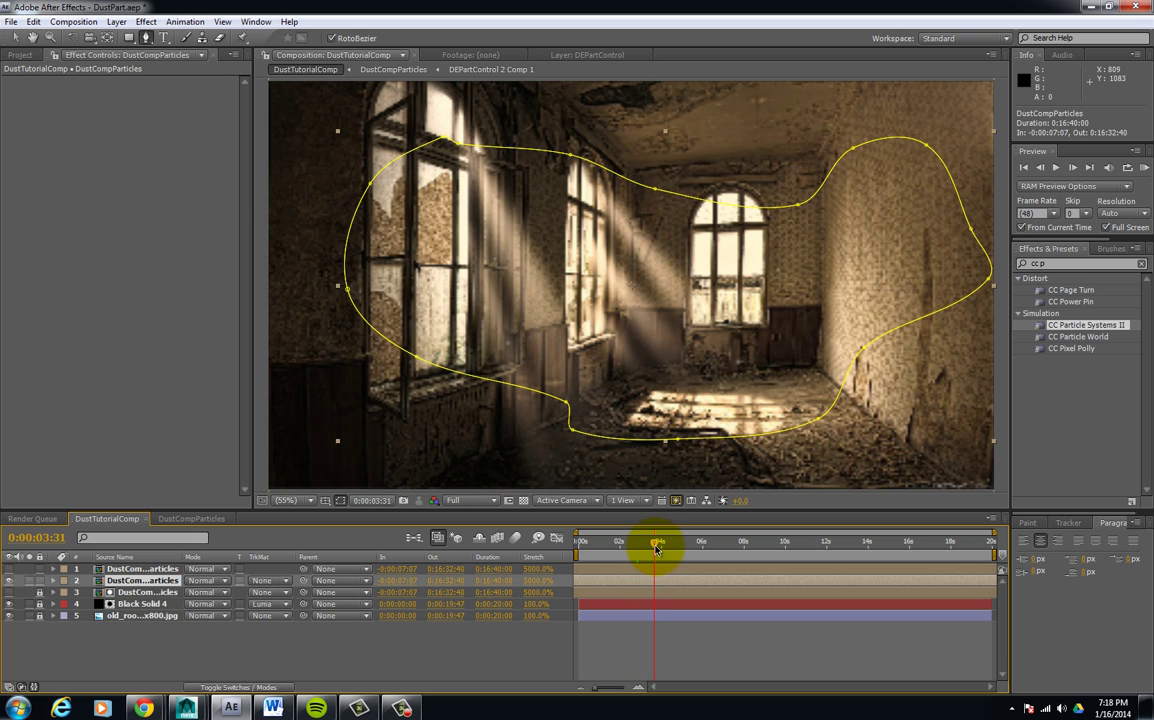
{"action": "left_click_drag", "start_coordinate": [656, 548], "coordinate": [653, 546]}
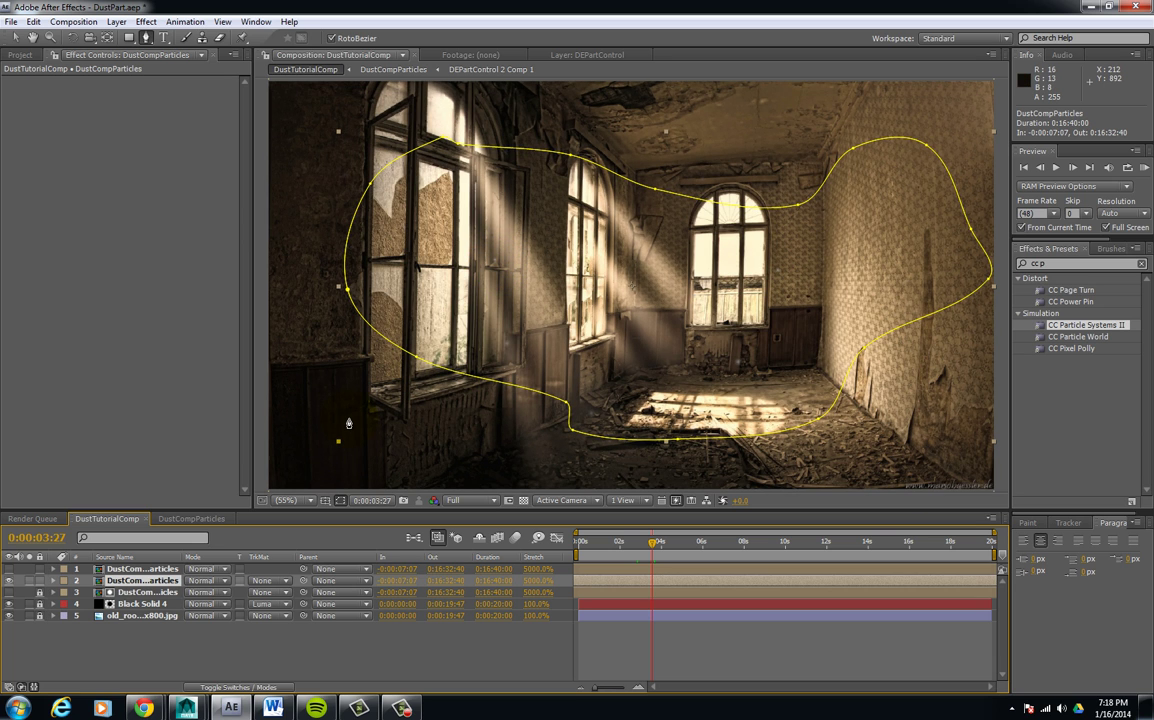
- In the DustCompParticles composition, lower the particle producer's Radius Y on DEPartControl to 53
{"action": "left_click", "coordinate": [196, 520]}
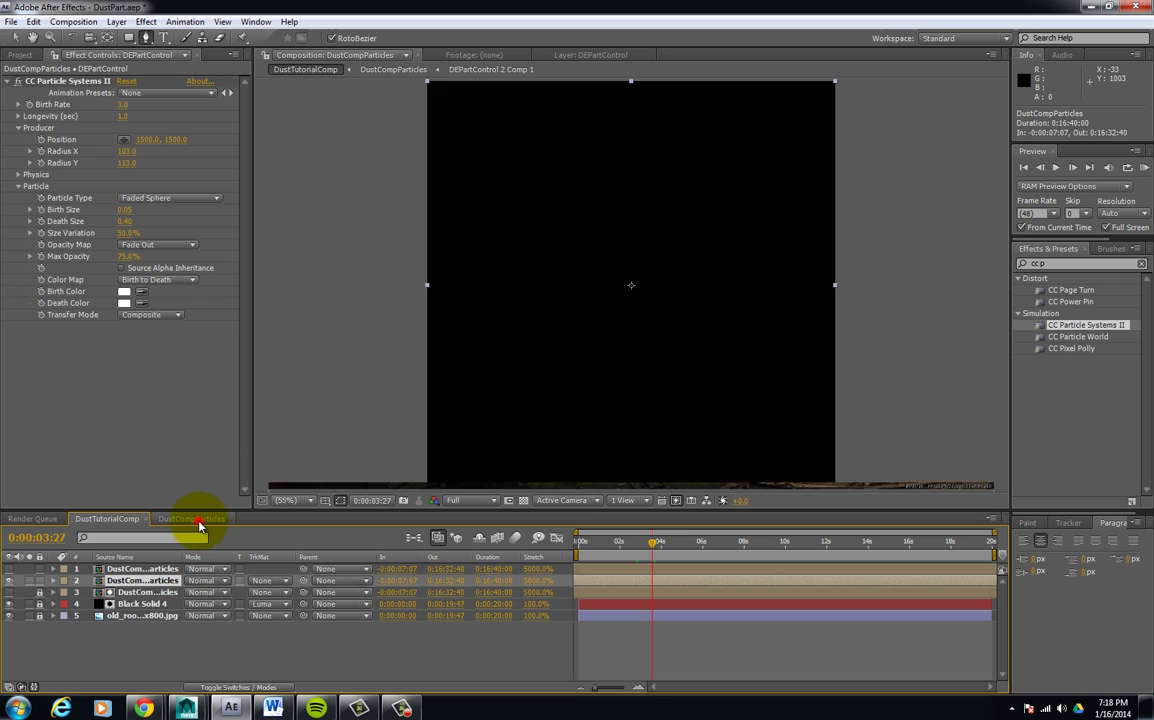
{"action": "left_click", "coordinate": [128, 581]}
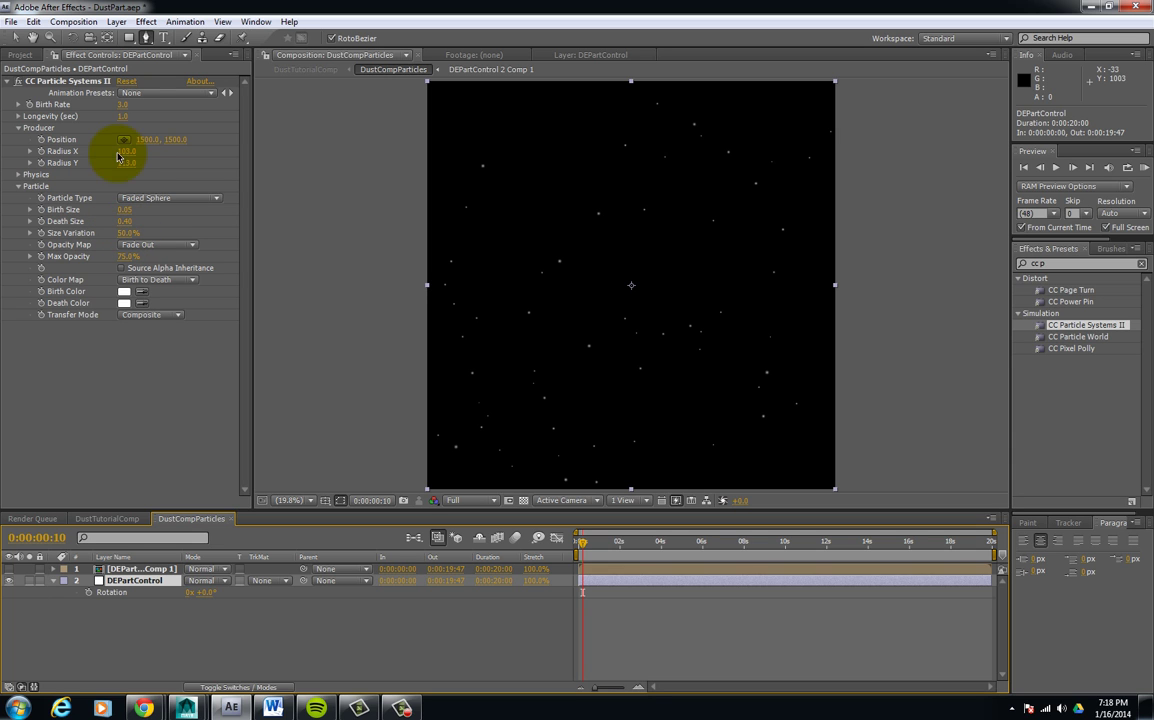
{"action": "left_click_drag", "start_coordinate": [123, 163], "coordinate": [88, 165]}
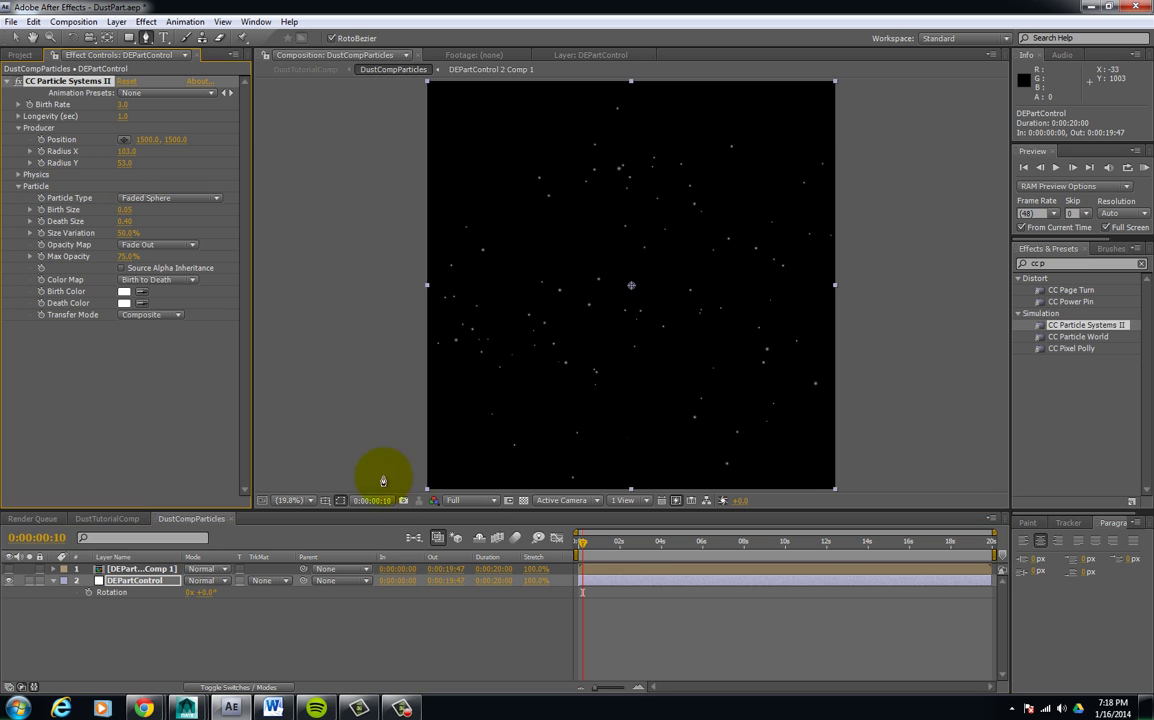
- Go to 0:00:02:32 and set the particle producer's Position Y on DEPartControl to 598
{"action": "left_click_drag", "start_coordinate": [583, 545], "coordinate": [633, 546]}
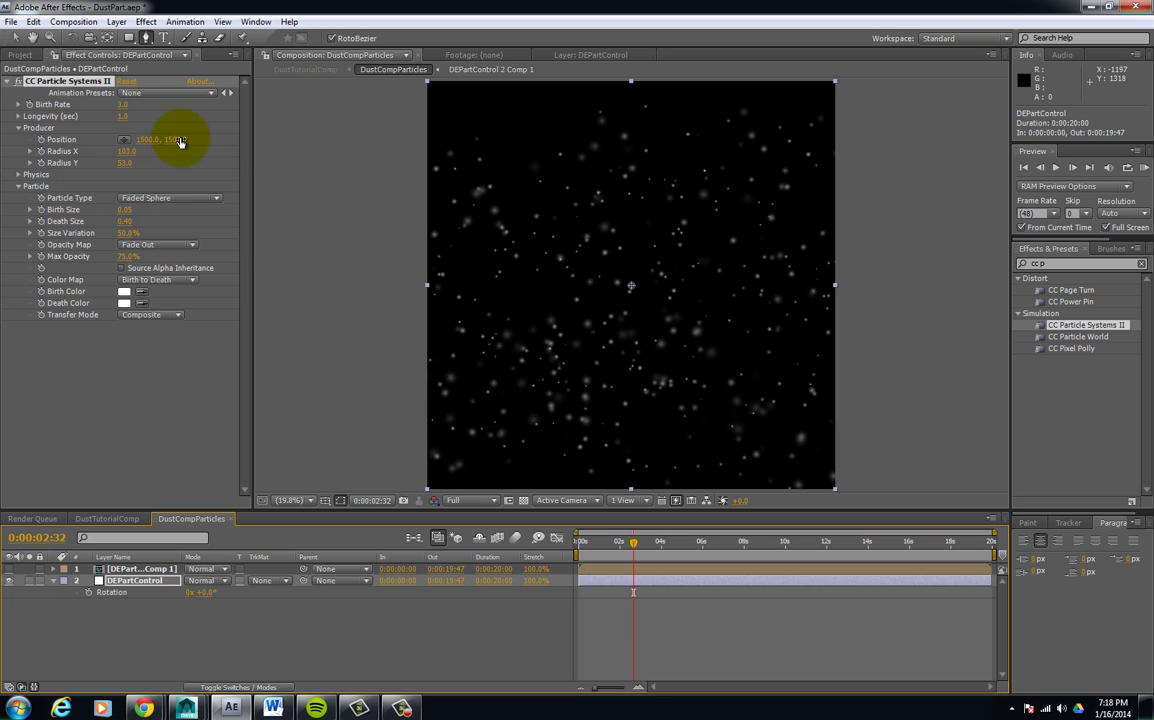
{"action": "left_click_drag", "start_coordinate": [180, 141], "coordinate": [1, 162]}
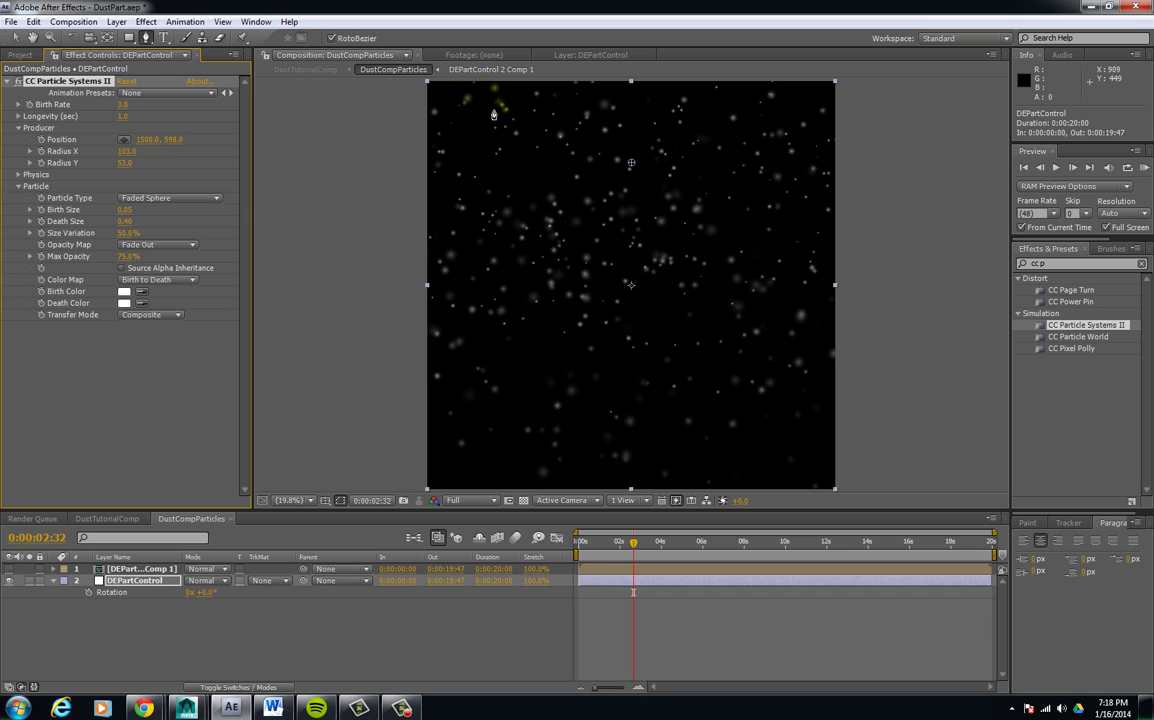
{"action": "key", "text": "ctrl+shift+d"}
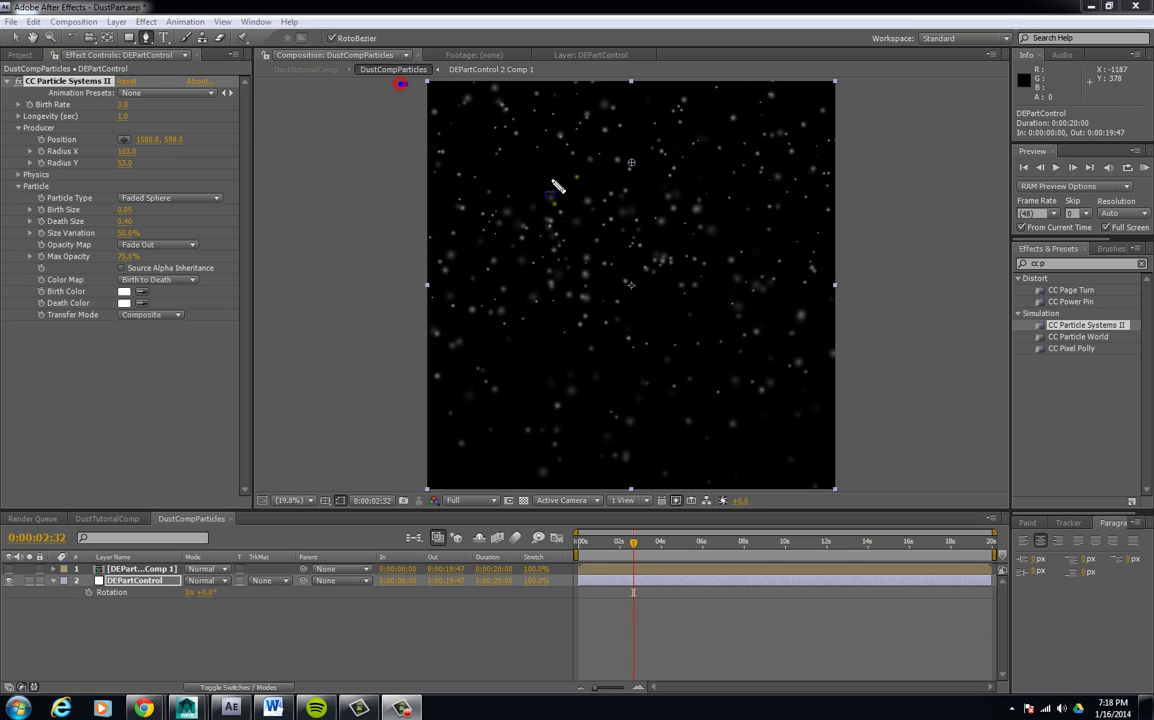
{"action": "mouse_move", "coordinate": [787, 270]}
{"action": "left_mouse_down"}
{"action": "mouse_move", "coordinate": [849, 277]}
{"action": "mouse_move", "coordinate": [873, 299]}
{"action": "left_mouse_up"}
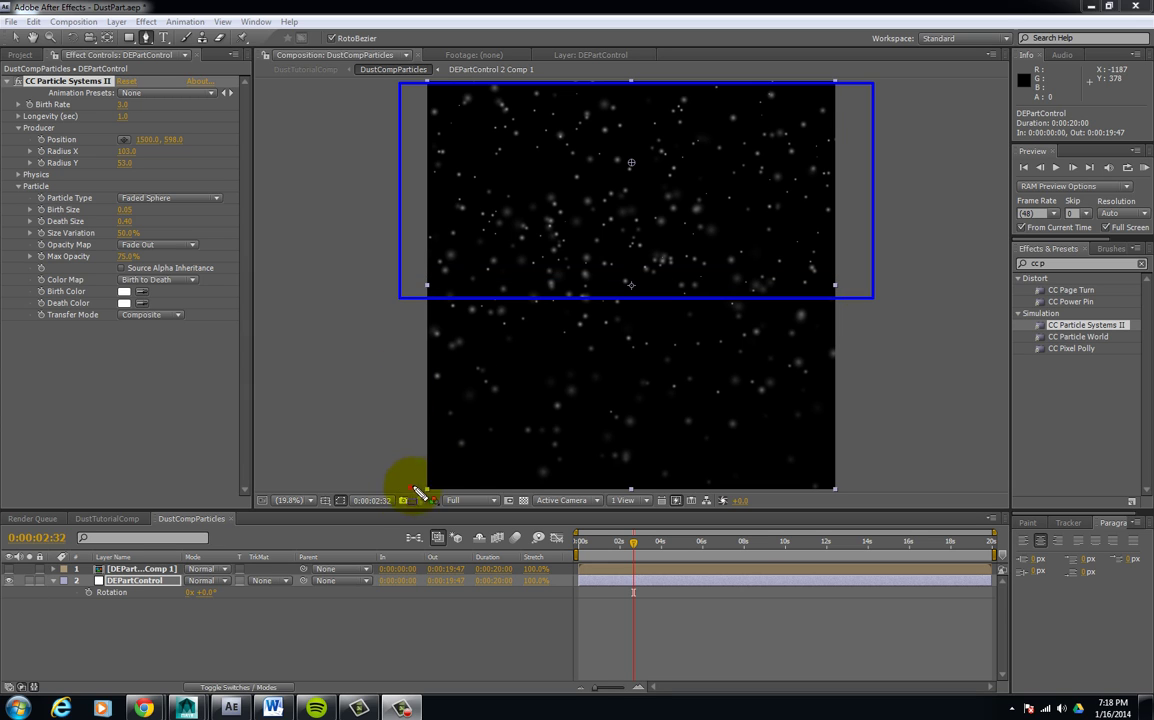
{"action": "left_click_drag", "start_coordinate": [410, 488], "coordinate": [890, 308]}
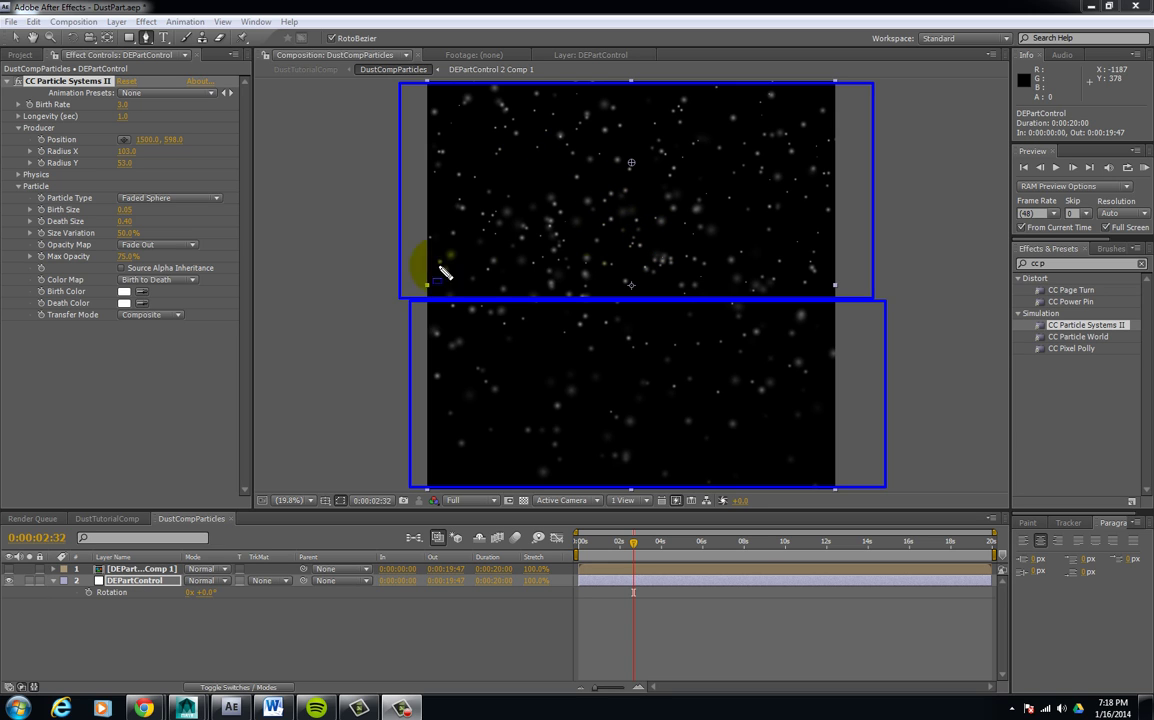
- Check the moved particles in DustTutorialComp by scrubbing around 3 seconds and previewing the animation full screen with no layer selected
{"action": "left_click", "coordinate": [131, 520]}
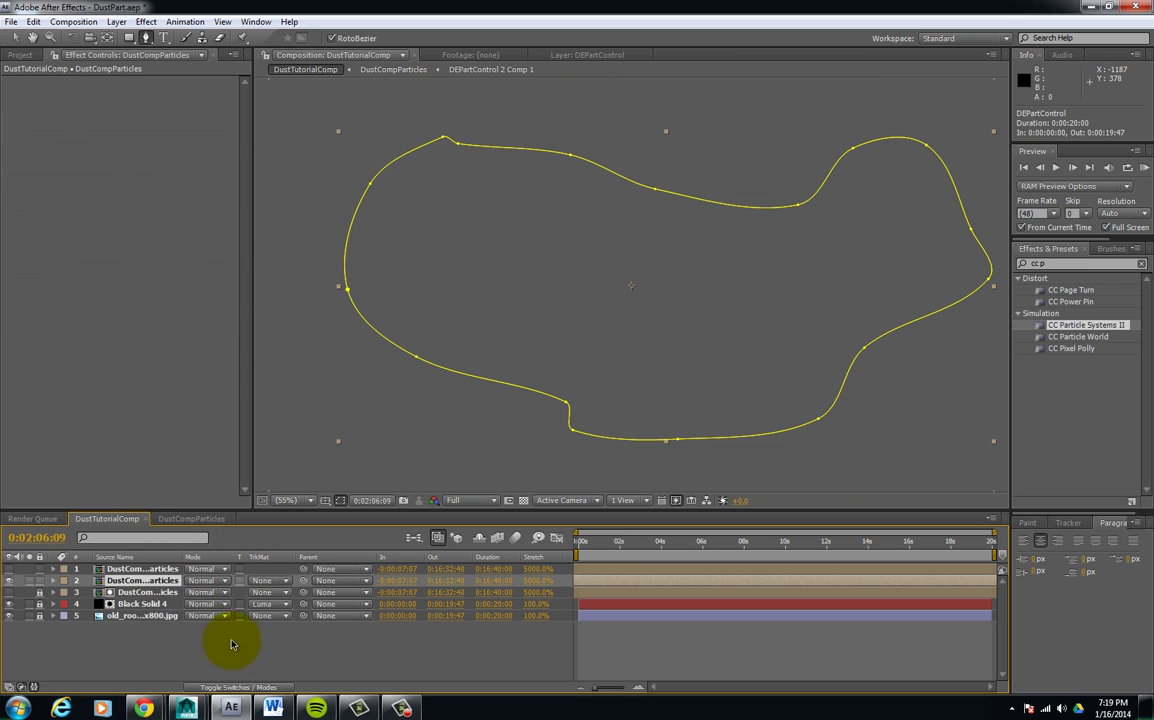
{"action": "left_click", "coordinate": [193, 645]}
{"action": "left_click_drag", "start_coordinate": [591, 546], "coordinate": [633, 548]}
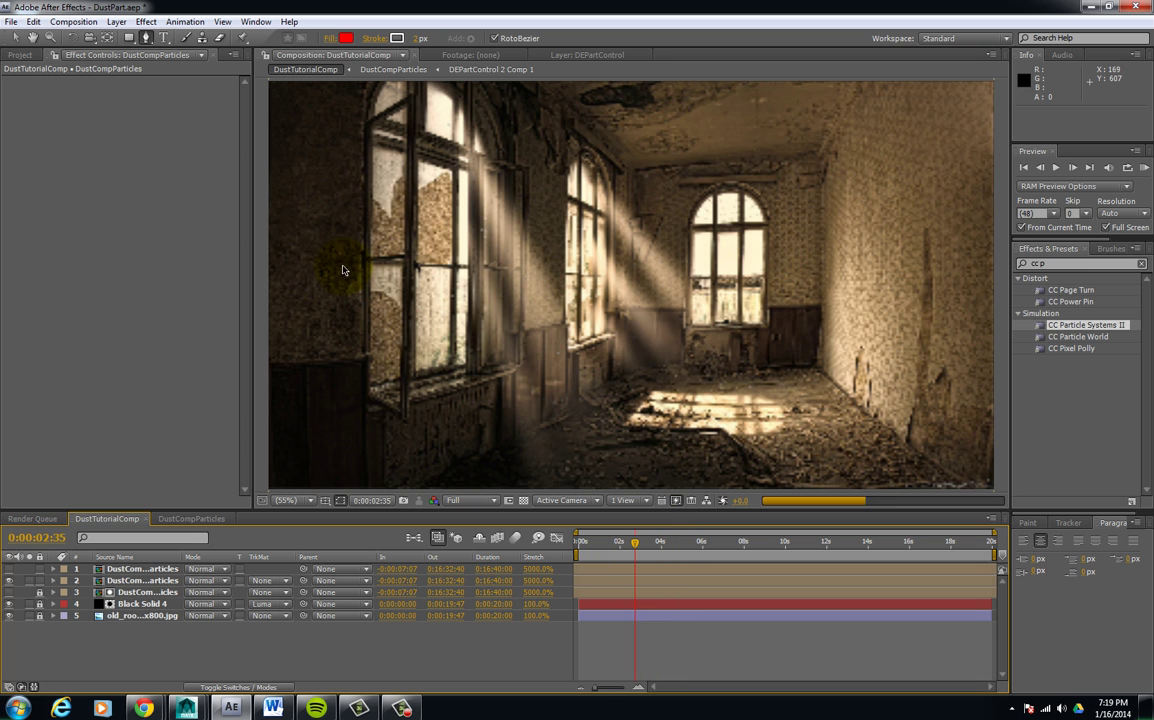
{"action": "left_click", "coordinate": [641, 545]}
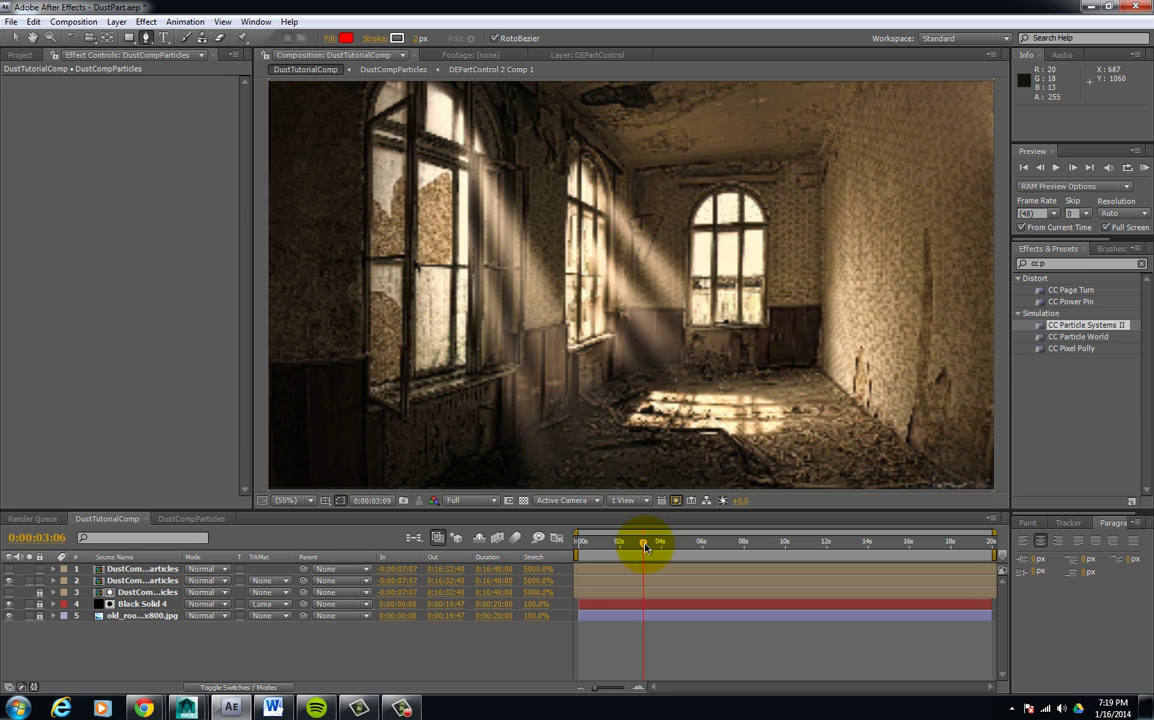
{"action": "left_click_drag", "start_coordinate": [643, 547], "coordinate": [642, 547]}
{"action": "key", "text": "KP_0"}
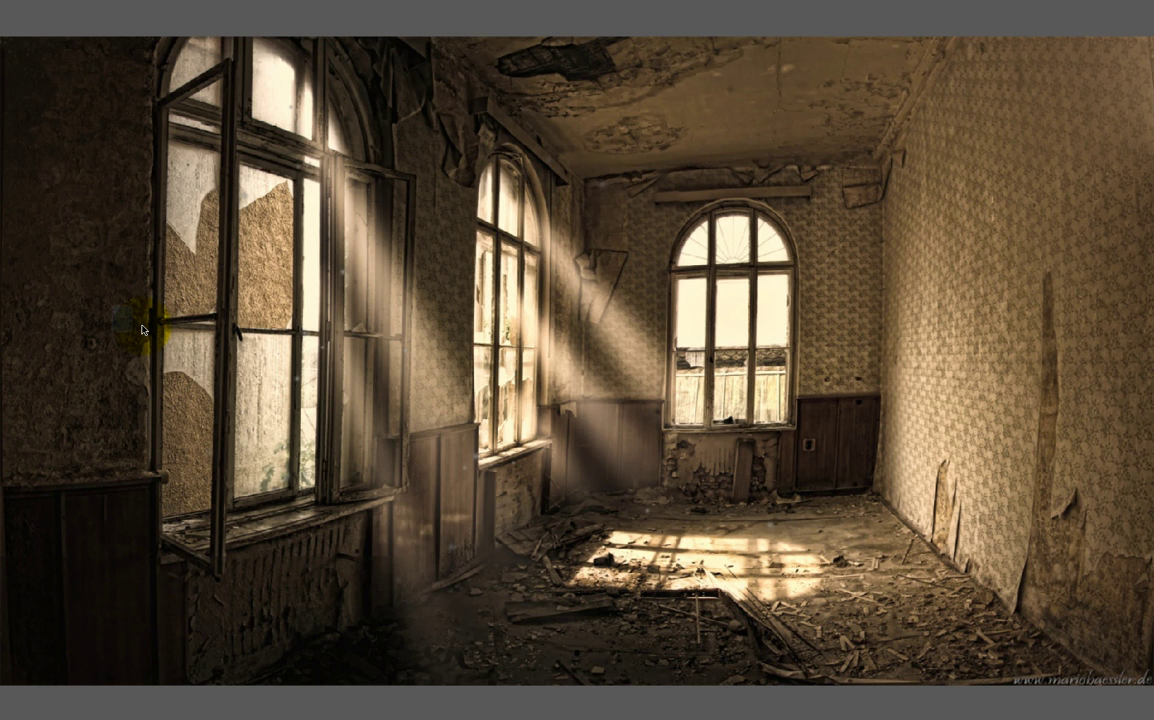
{"action": "key", "text": "space"}
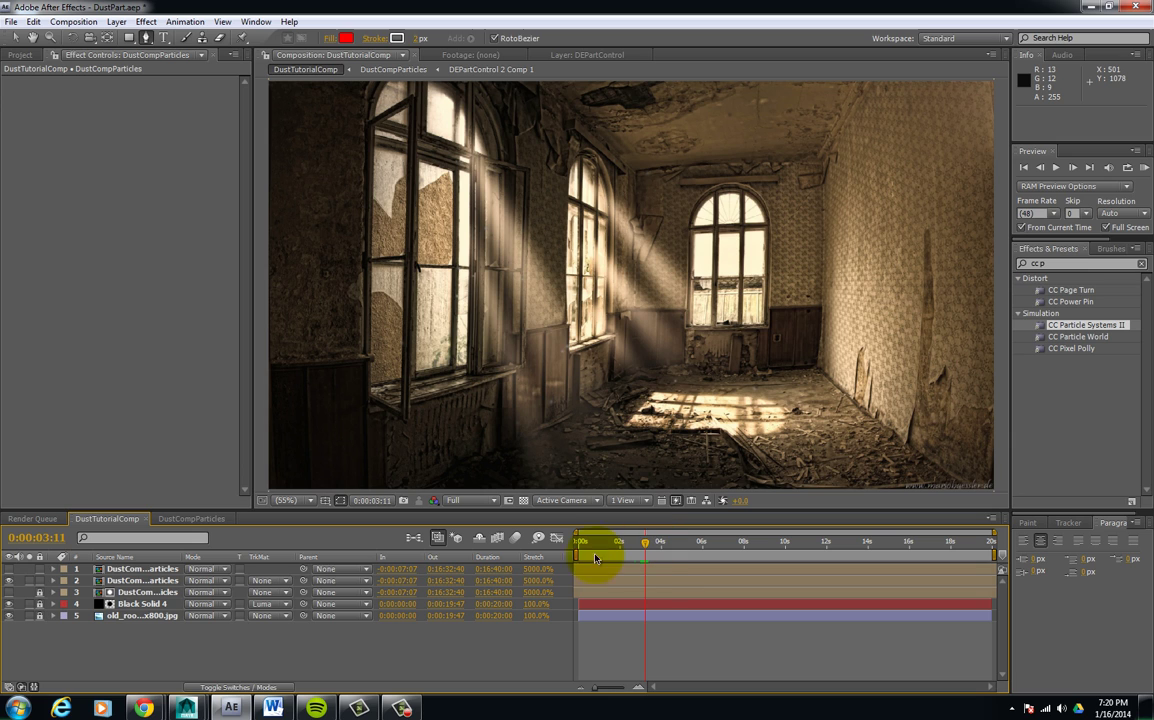
- In DustCompParticles, set DEPartControl's particle Birth Size to 0 and scrub to 0:00:01:41 to check the particles
{"action": "left_click", "coordinate": [200, 520]}
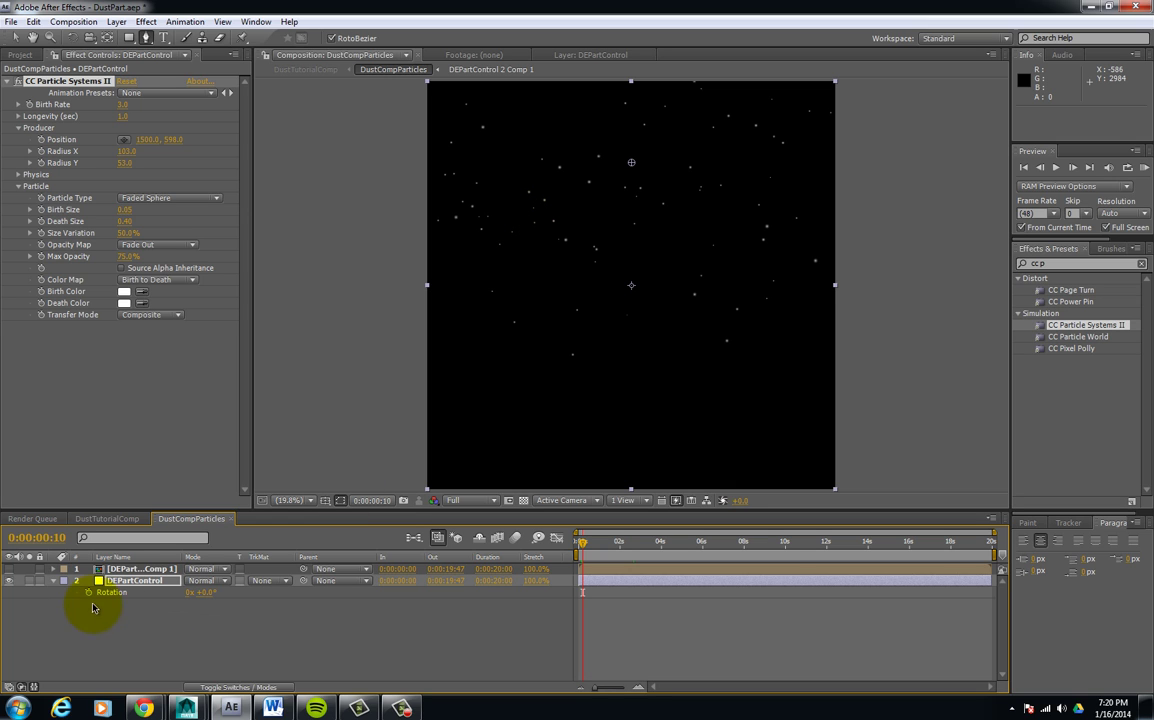
{"action": "left_click", "coordinate": [136, 583]}
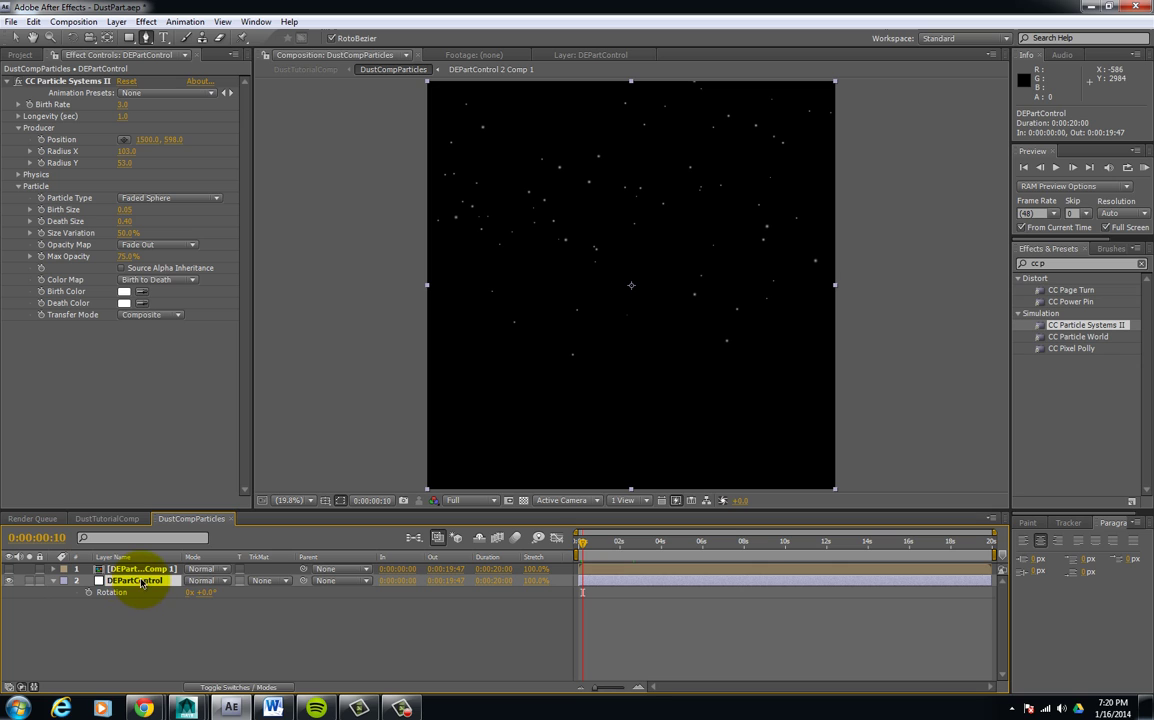
{"action": "left_click", "coordinate": [124, 212]}
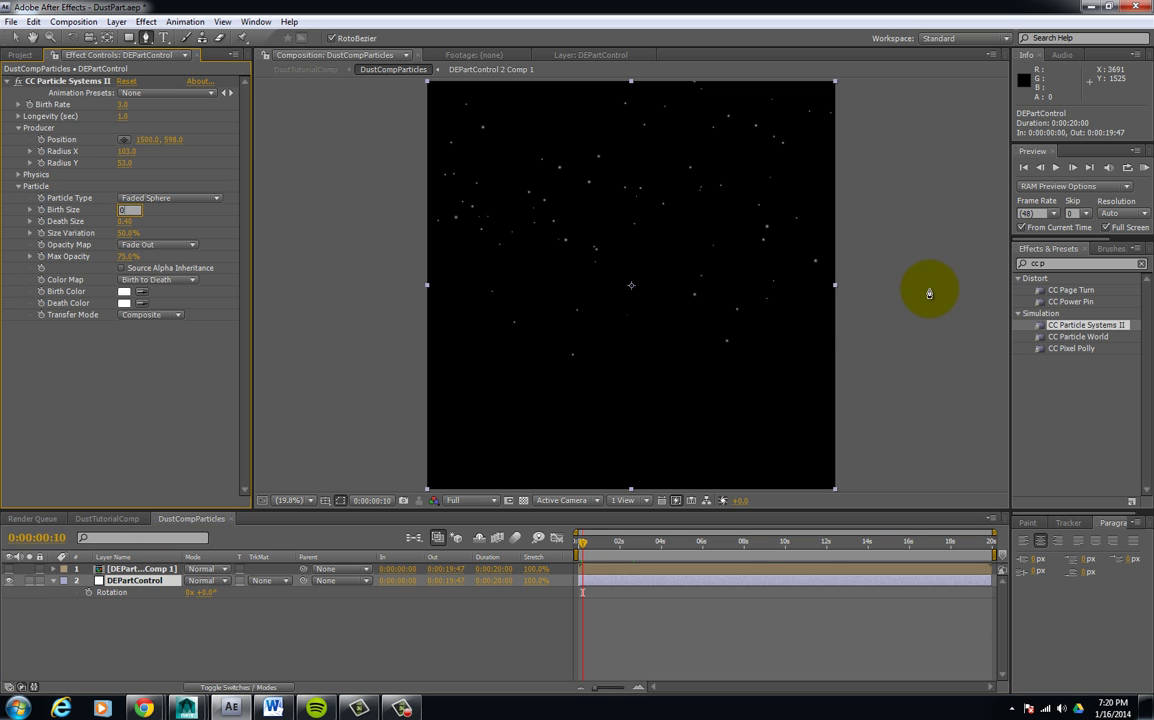
{"action": "type", "text": "0"}
{"action": "key", "text": "Return"}
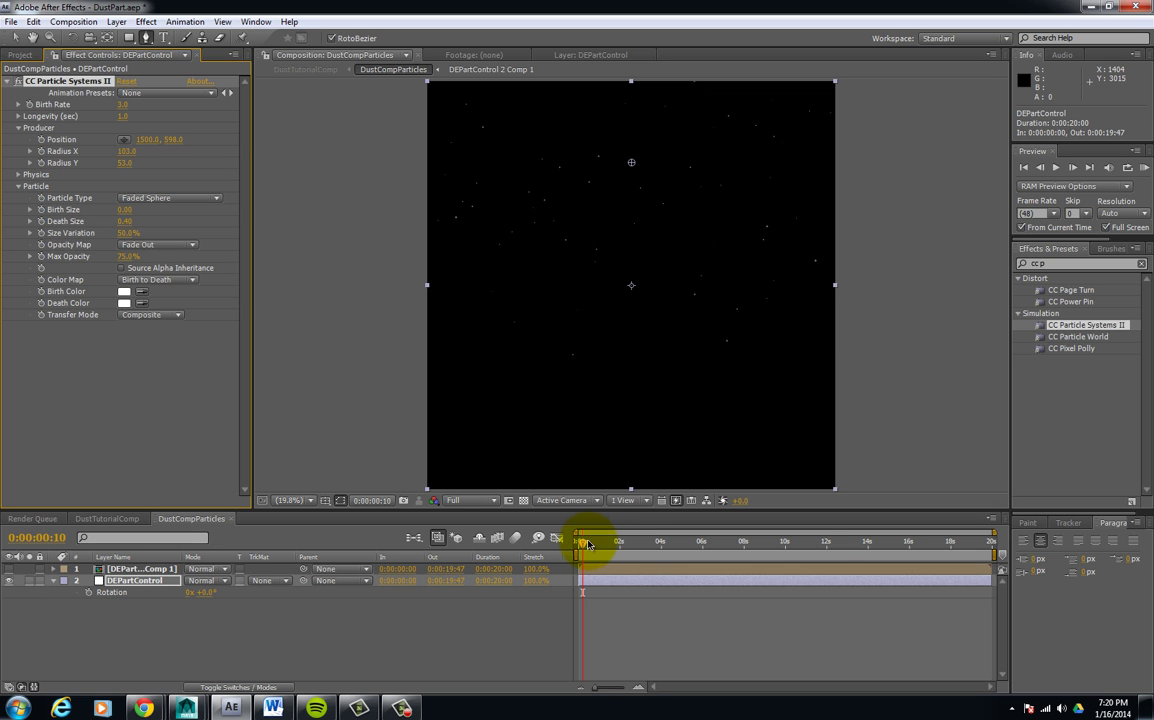
{"action": "left_click_drag", "start_coordinate": [581, 545], "coordinate": [618, 547]}
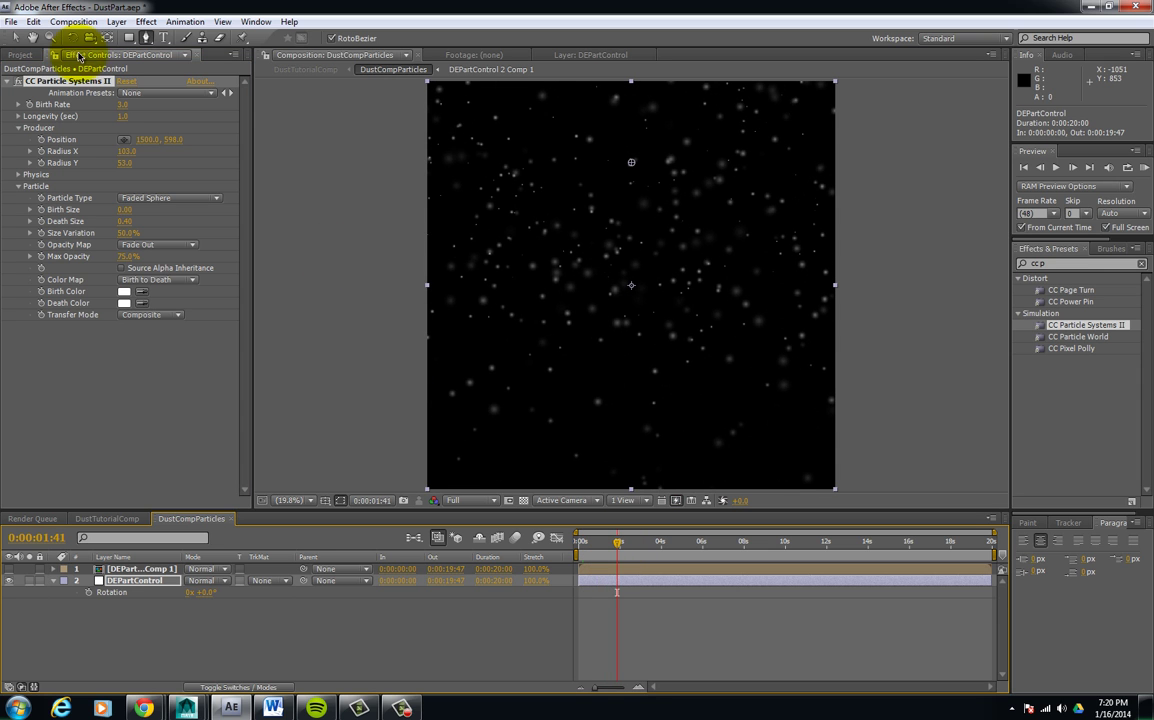
- In DustTutorialComp at 0:00:04:25, duplicate the second dust layer and rotate the copy to -67°
{"action": "left_click", "coordinate": [97, 518]}
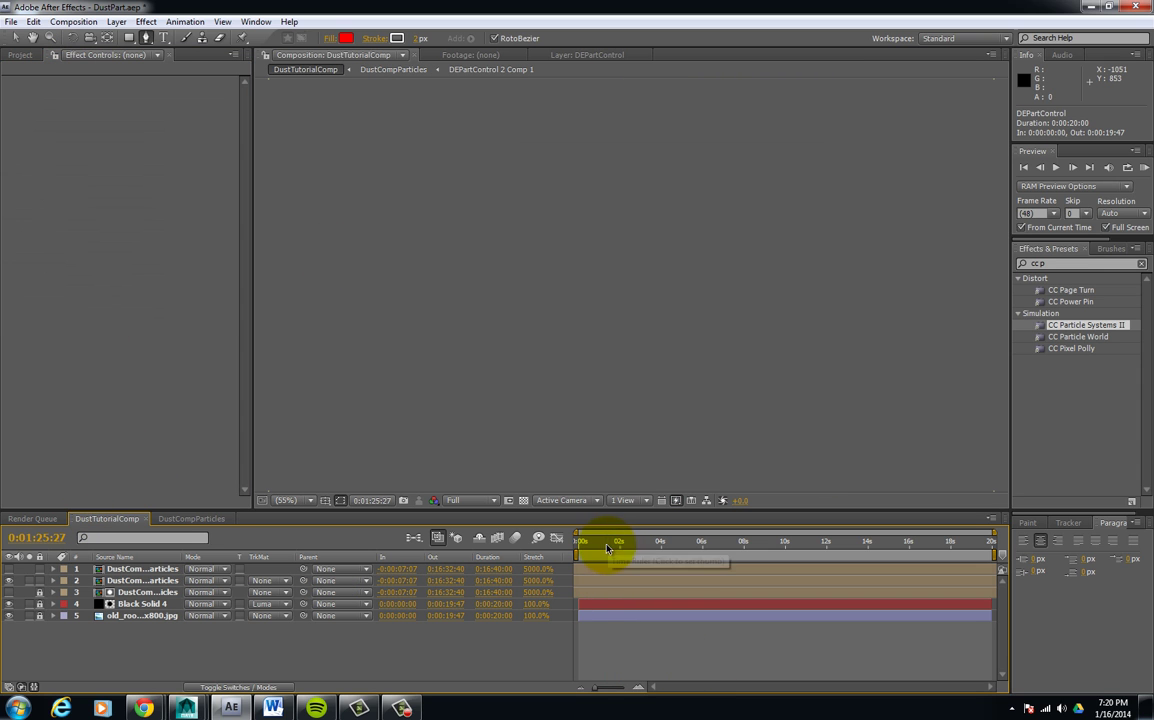
{"action": "left_click_drag", "start_coordinate": [607, 547], "coordinate": [673, 551]}
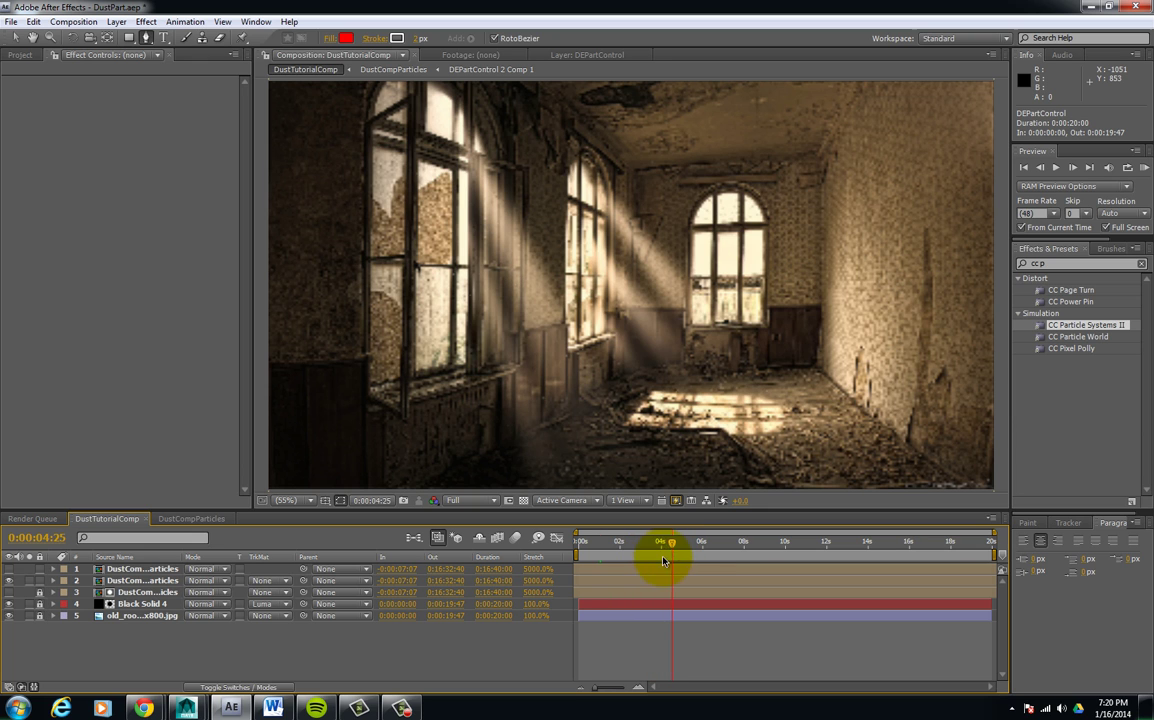
{"action": "left_click", "coordinate": [134, 582]}
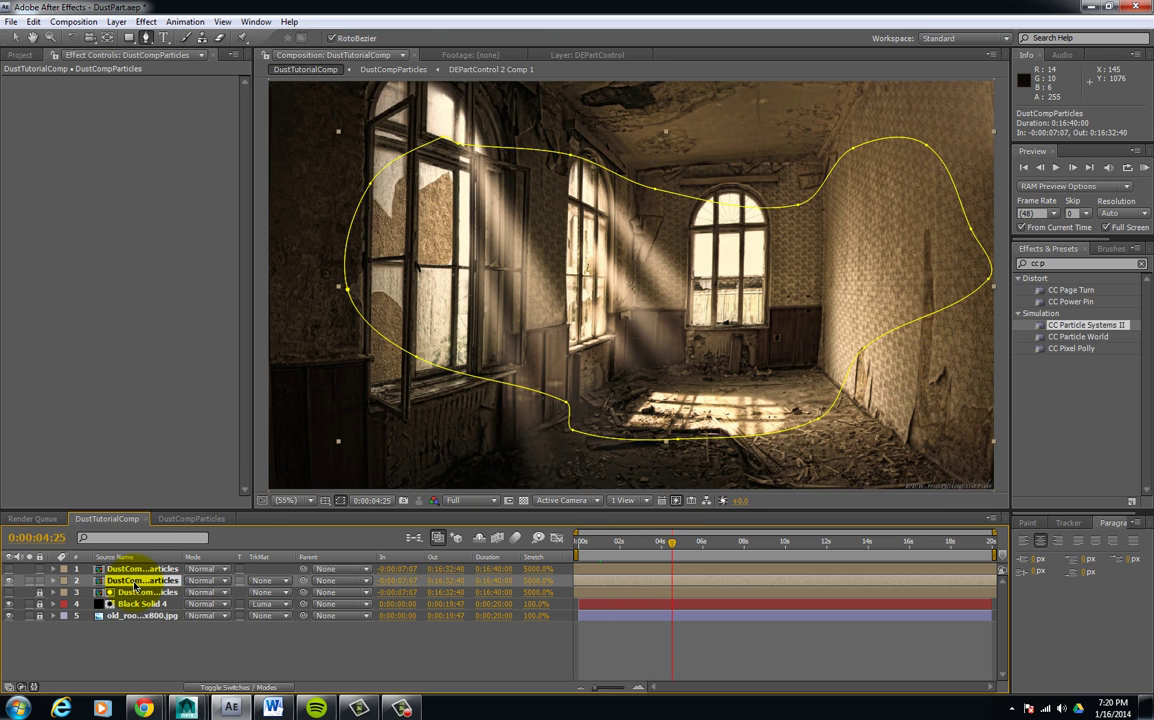
{"action": "key", "text": "ctrl+d"}
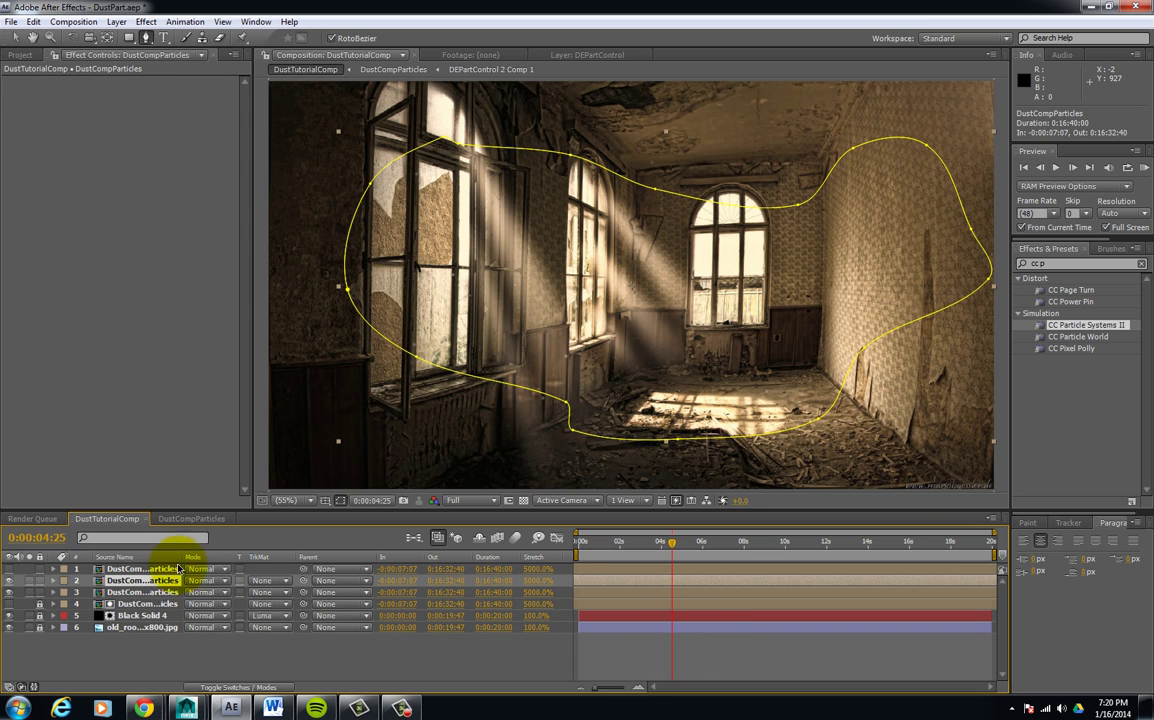
{"action": "key", "text": "r"}
{"action": "left_click_drag", "start_coordinate": [197, 597], "coordinate": [227, 588]}
- Shift the rotated dust copy earlier in time so its in point is -0:00:52:05, then collapse its properties and deselect it
{"action": "left_click_drag", "start_coordinate": [814, 585], "coordinate": [580, 596]}
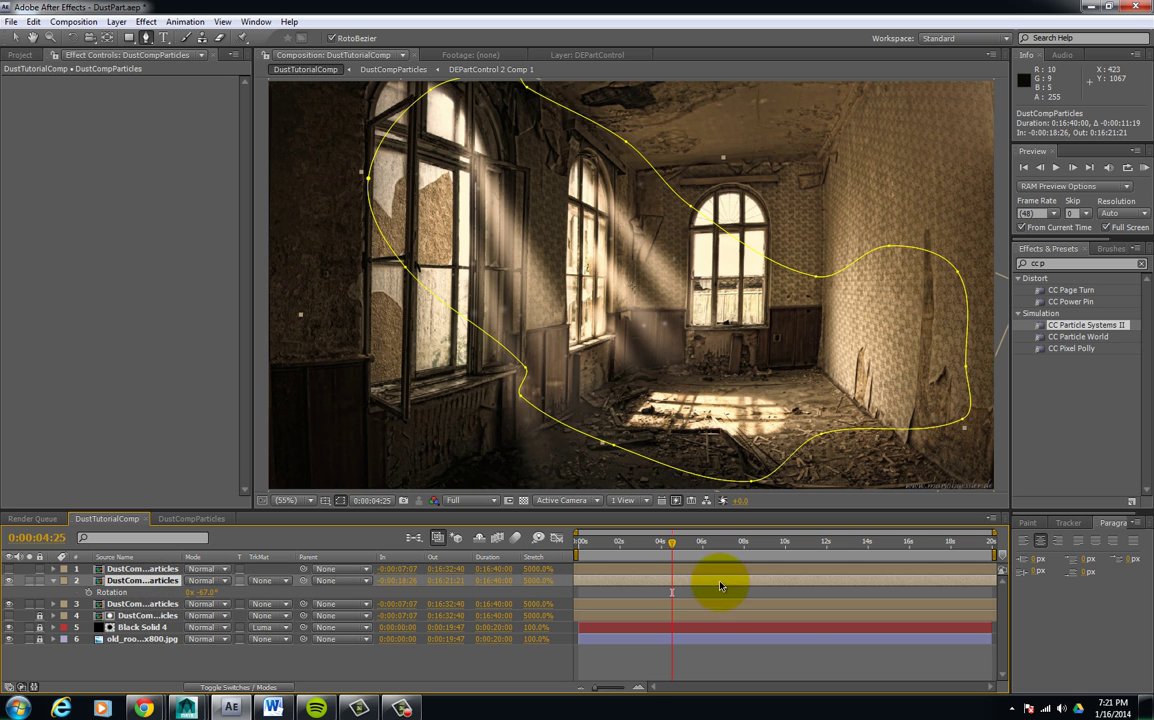
{"action": "left_click_drag", "start_coordinate": [768, 585], "coordinate": [577, 596]}
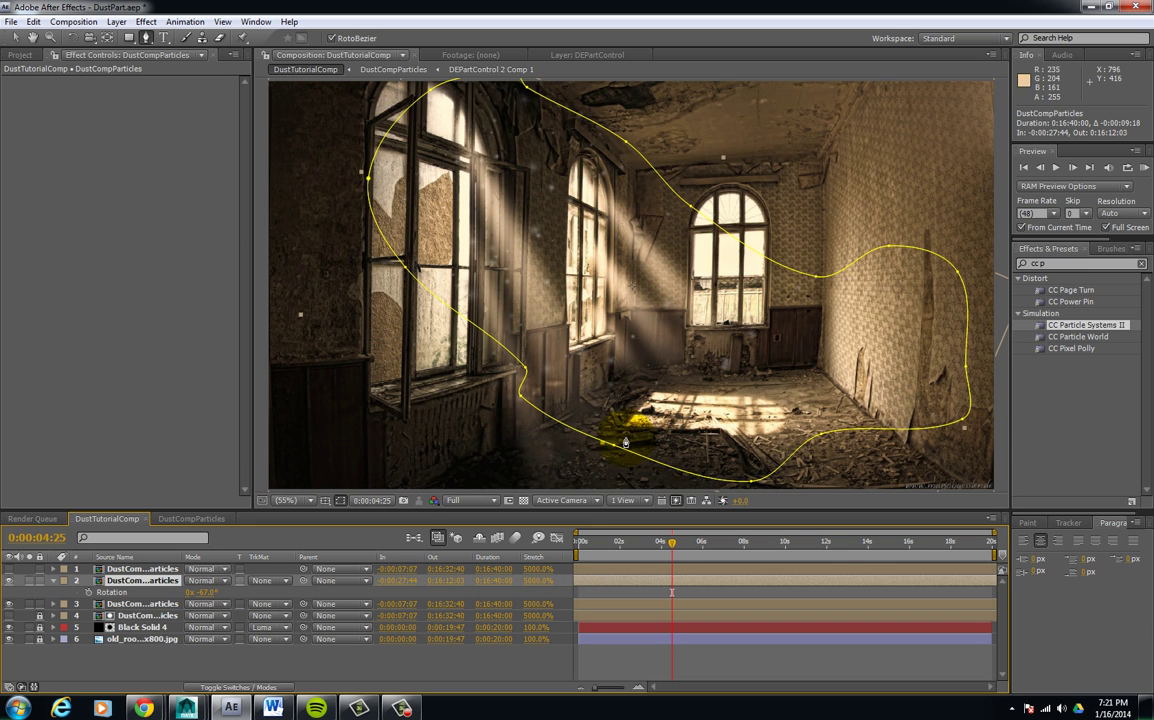
{"action": "left_click_drag", "start_coordinate": [737, 586], "coordinate": [238, 590]}
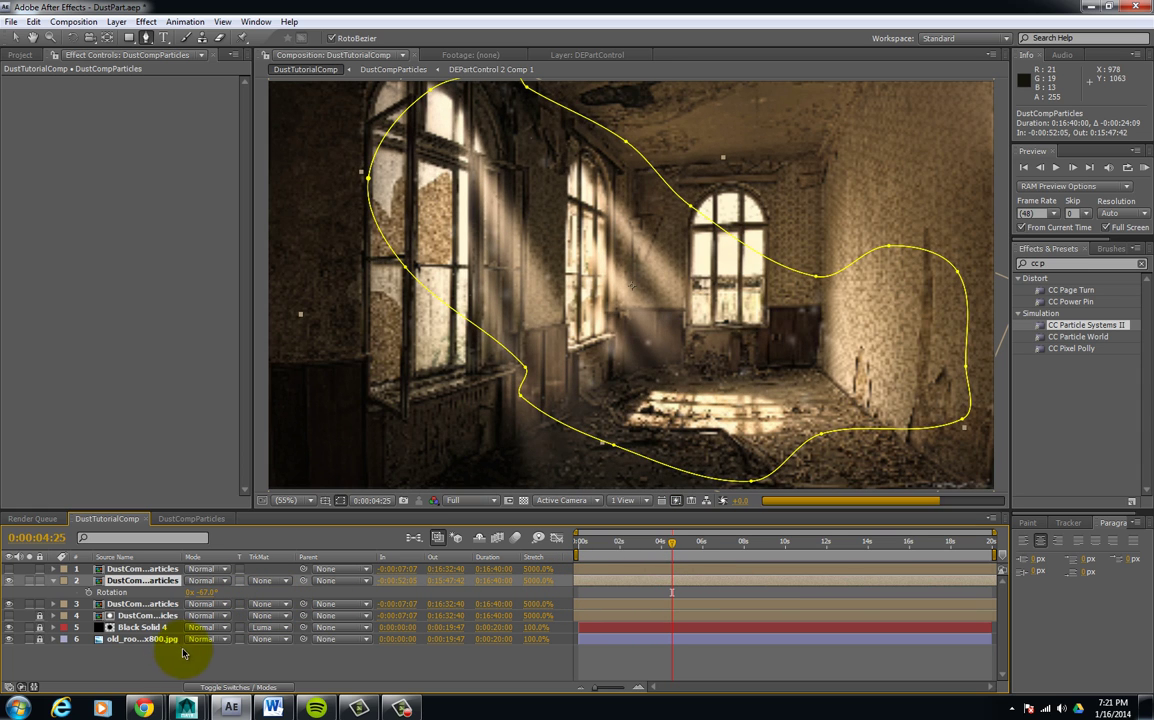
{"action": "left_click", "coordinate": [53, 581]}
{"action": "left_click", "coordinate": [98, 656]}
- Preview the layered dust animation full screen from 0:00:02:11
{"action": "mouse_move", "coordinate": [616, 545]}
{"action": "left_mouse_down"}
{"action": "mouse_move", "coordinate": [668, 545]}
{"action": "mouse_move", "coordinate": [622, 545]}
{"action": "left_mouse_up"}
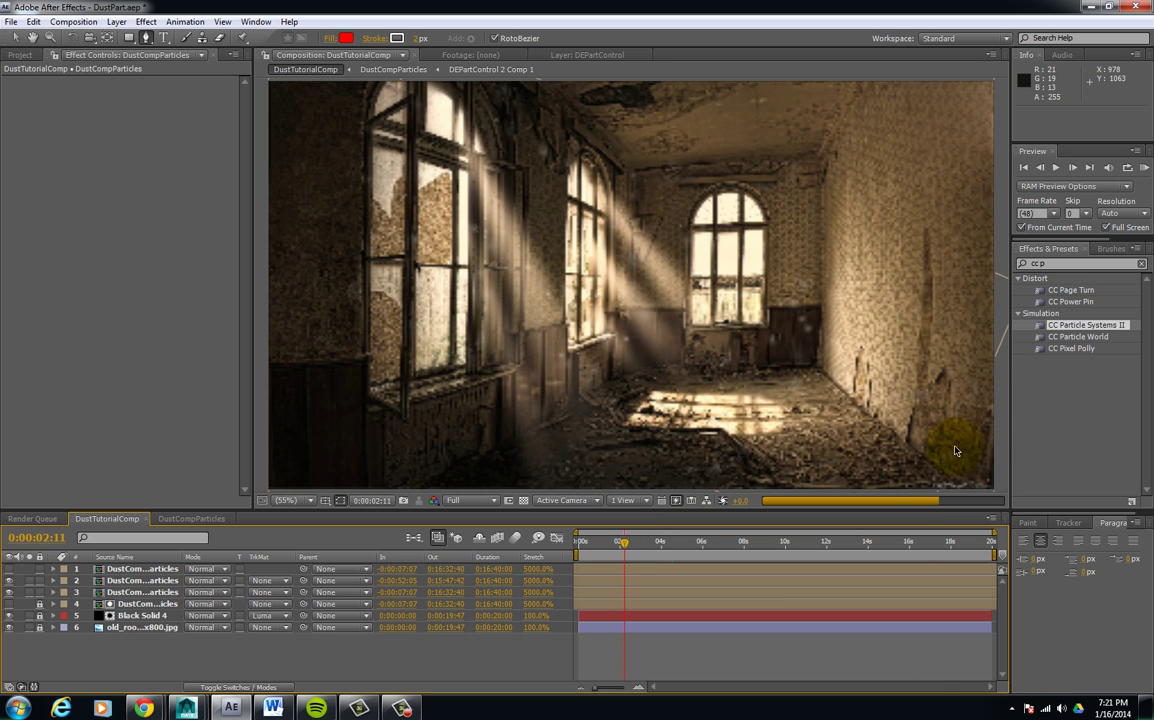
{"action": "key", "text": "KP_0"}
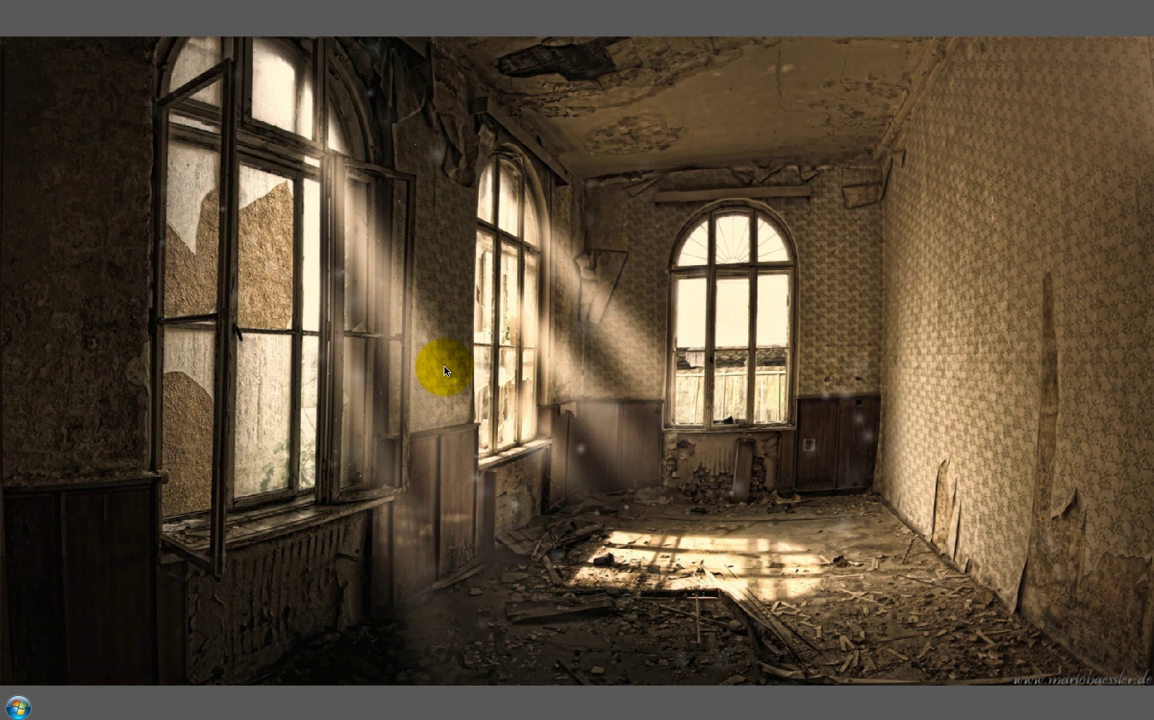
{"action": "key", "text": "space"}
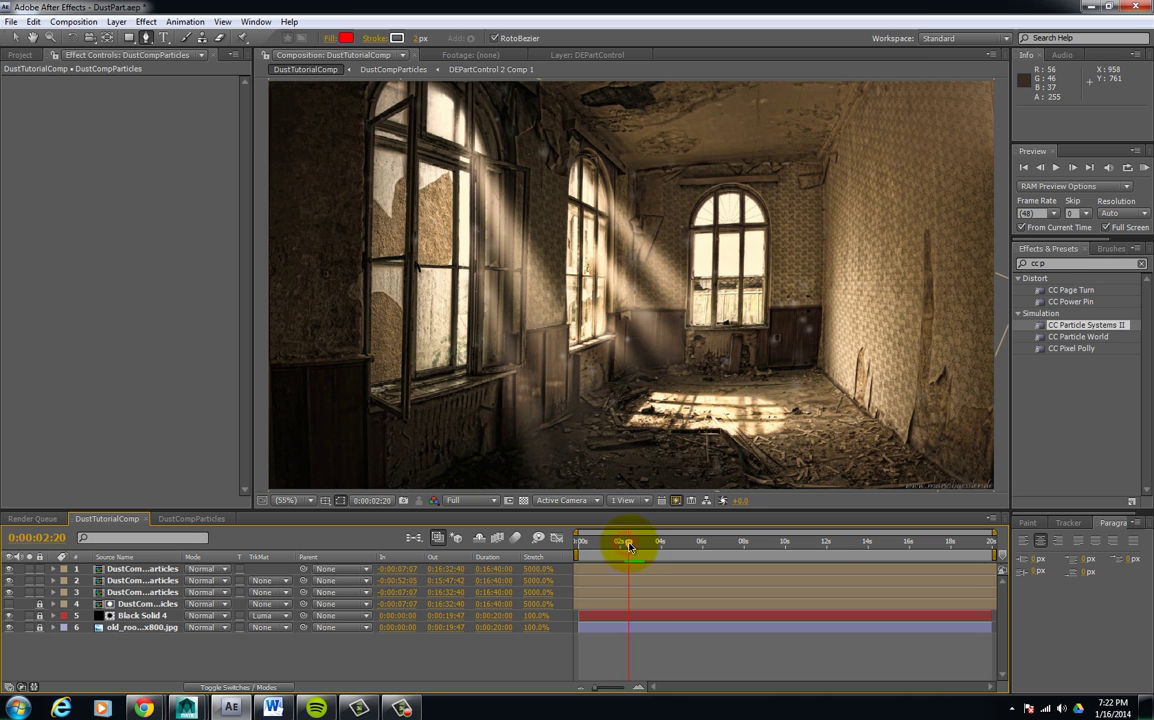
- Create a new 1920 x 1080 px solid coloured with a light orange sampled from the light beam beside the nearest window
{"action": "left_click", "coordinate": [125, 617]}
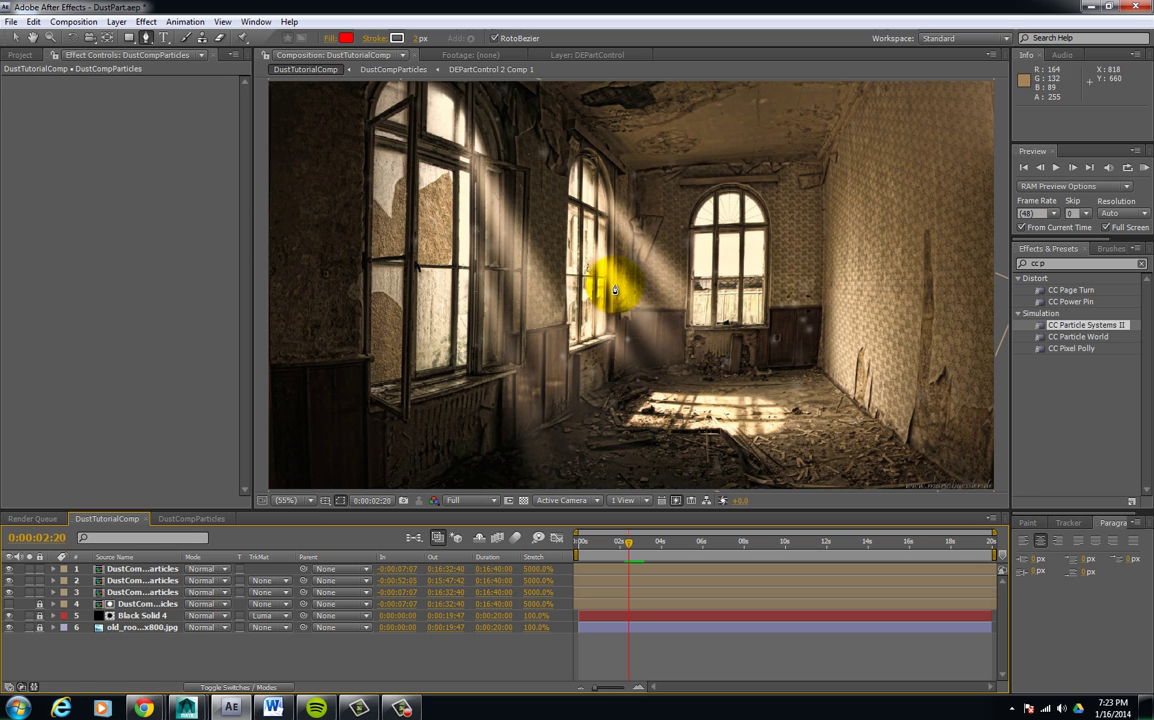
{"action": "right_click", "coordinate": [136, 668]}
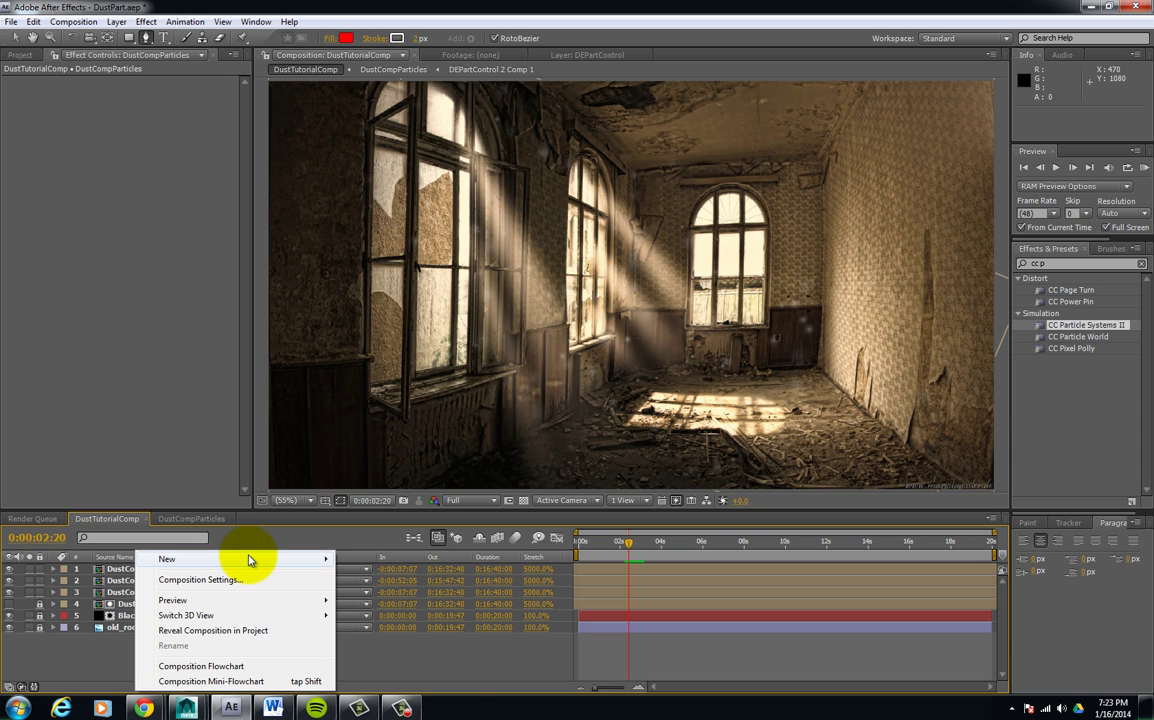
{"action": "mouse_move", "coordinate": [283, 563]}
{"action": "left_click", "coordinate": [372, 592]}
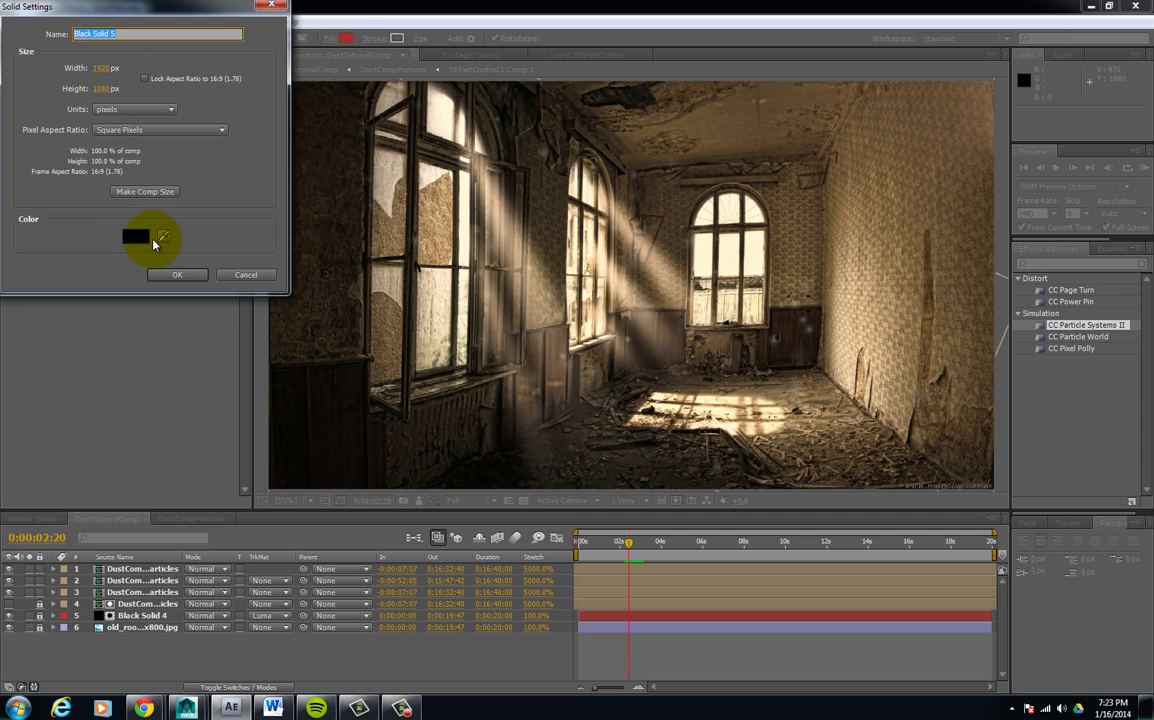
{"action": "left_click", "coordinate": [164, 237]}
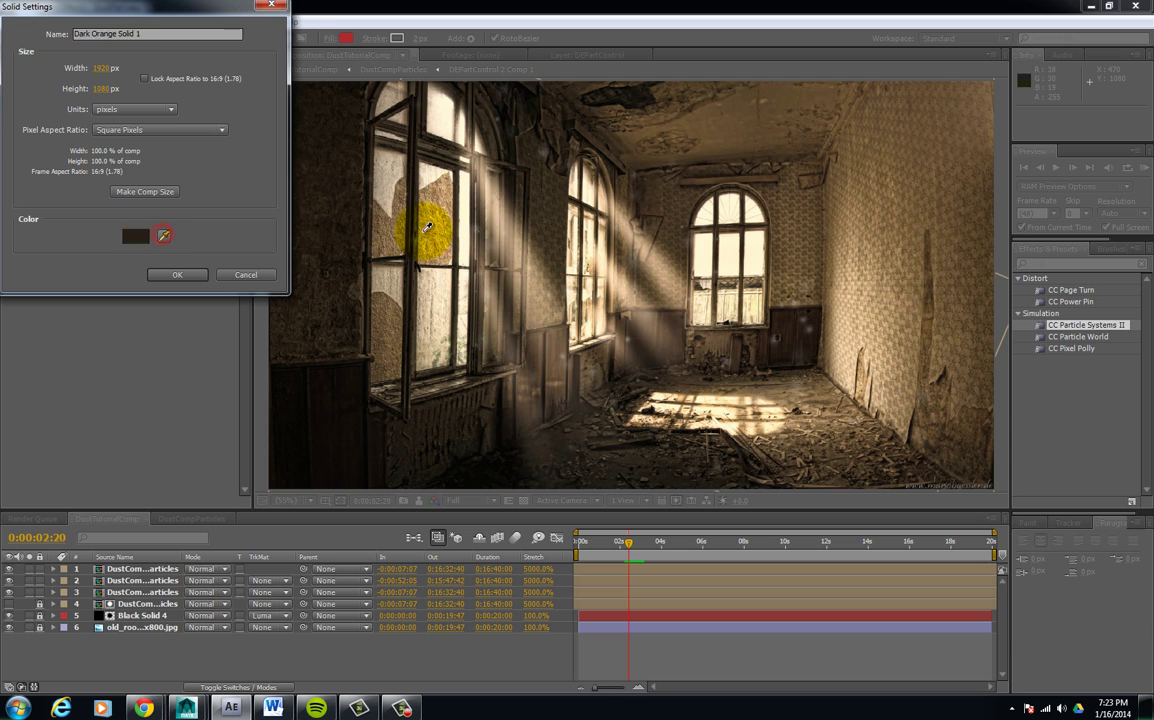
{"action": "left_click", "coordinate": [501, 202]}
{"action": "left_click", "coordinate": [186, 273]}
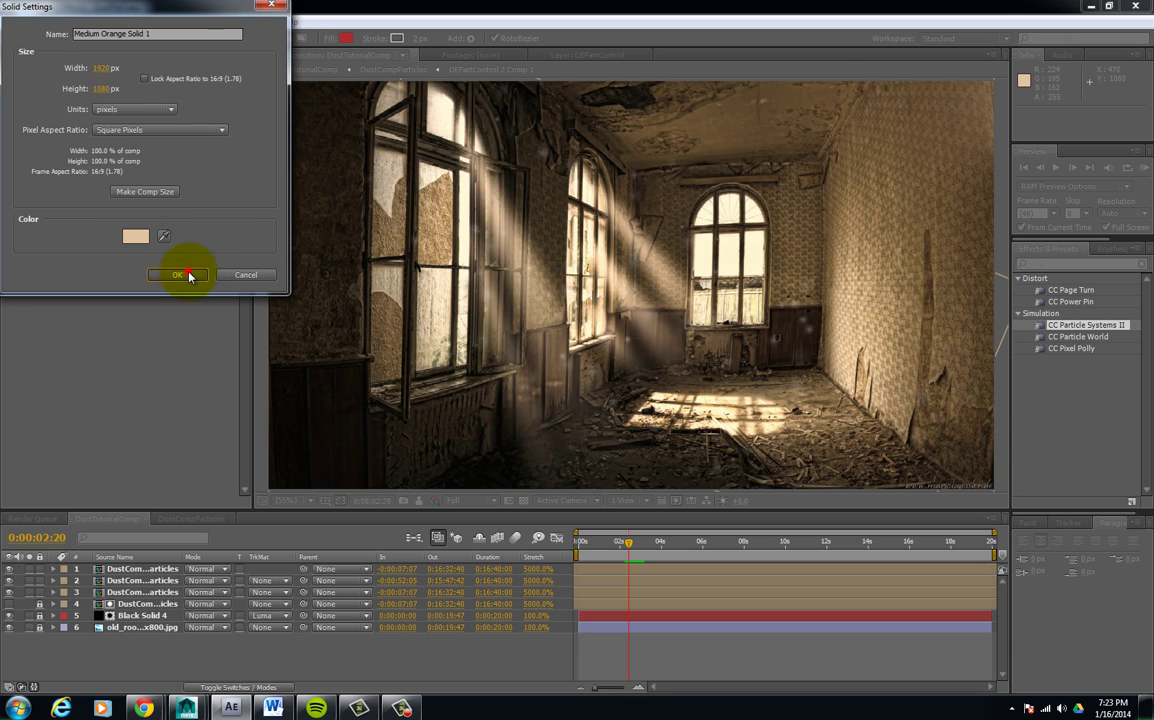
- Place the light orange solid directly below the top dust layer, set its track matte to Luma Matte, and deselect it
{"action": "left_click_drag", "start_coordinate": [136, 569], "coordinate": [120, 592]}
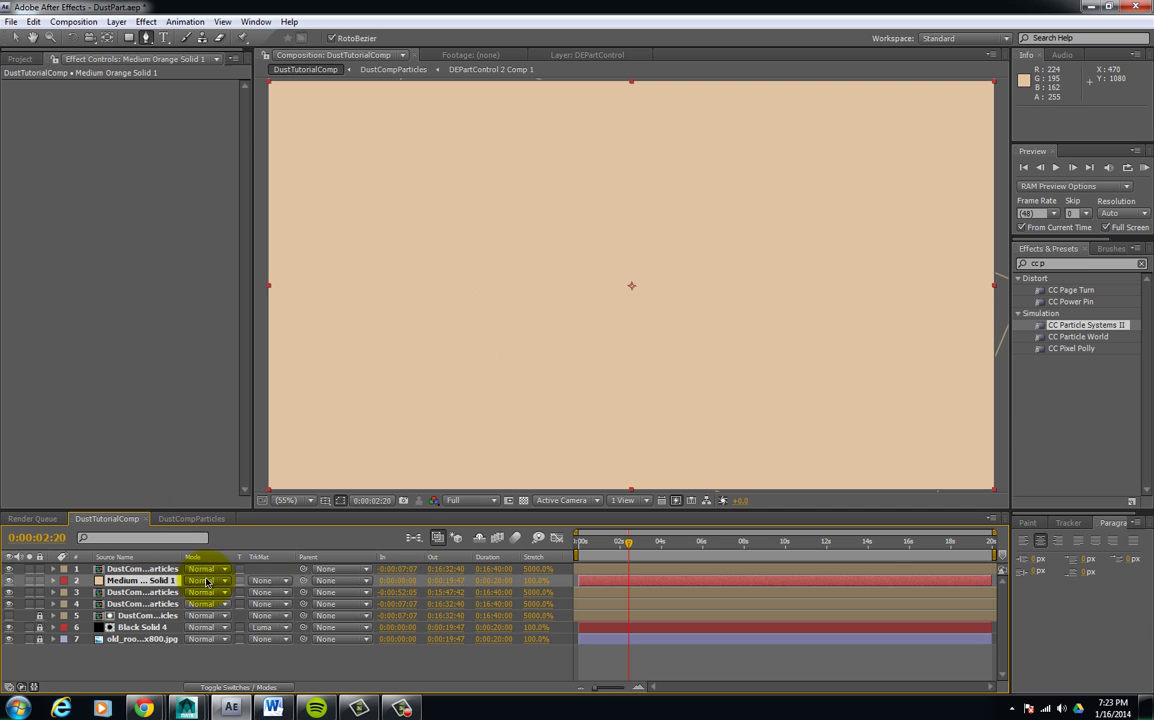
{"action": "left_click", "coordinate": [286, 588]}
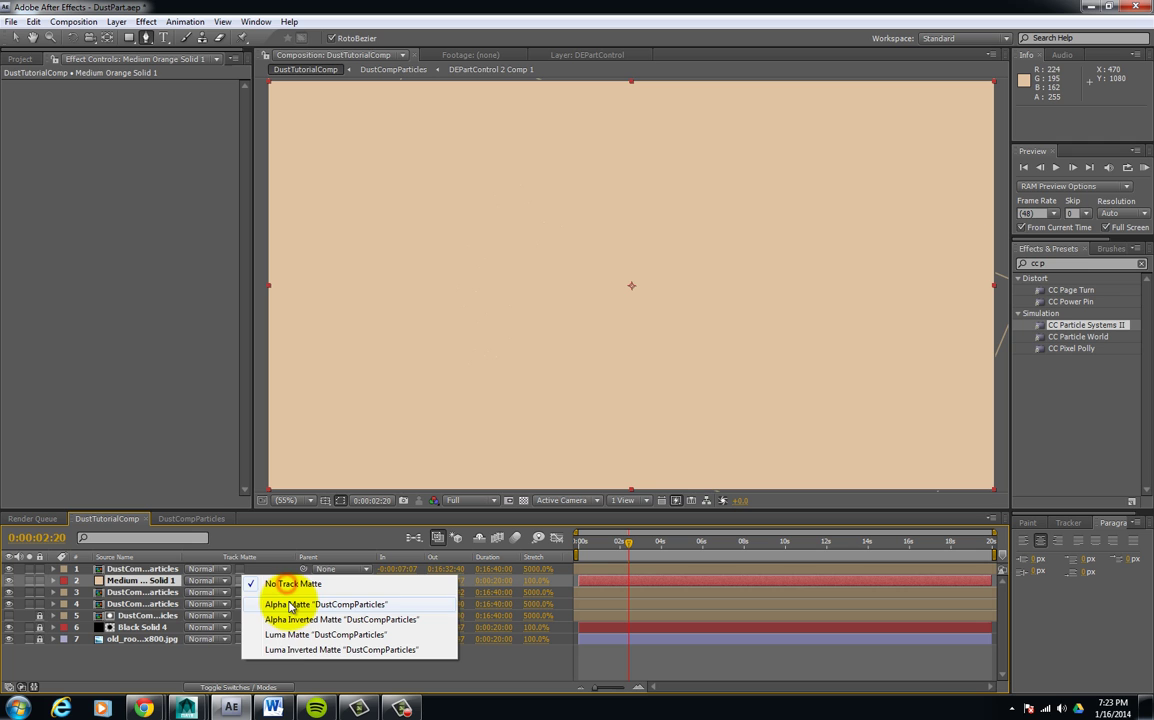
{"action": "left_click", "coordinate": [305, 652]}
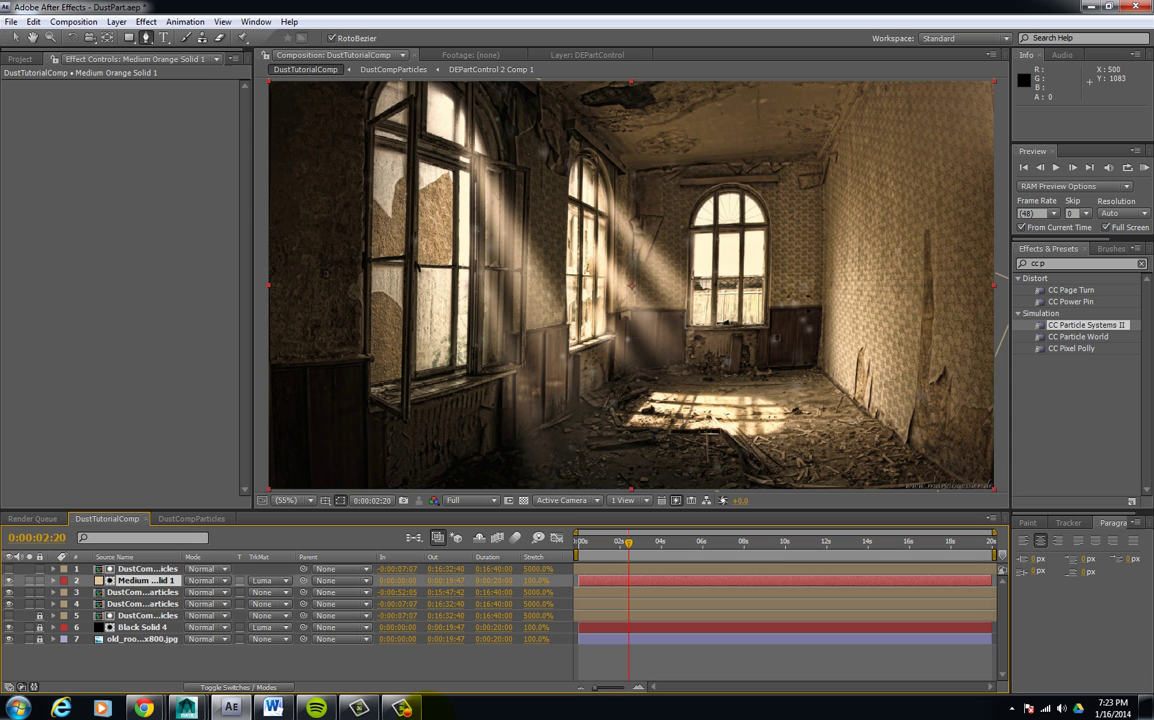
{"action": "left_click", "coordinate": [195, 662]}
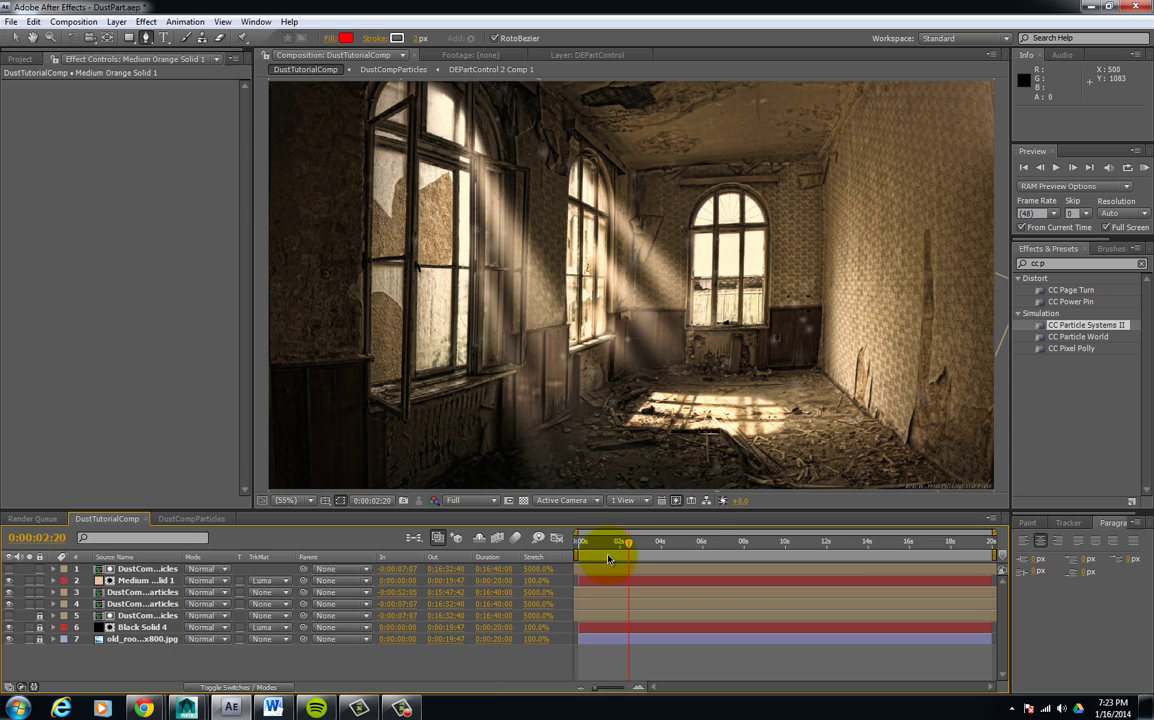